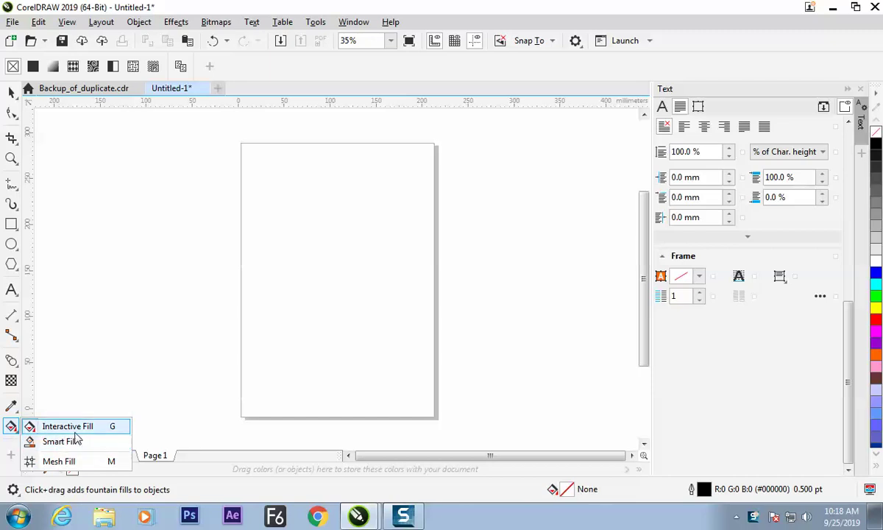
Draw an ellipse about 126 × 99 mm on the upper half of the page and fill it with green.
left_click(11, 244)
left_click_drag(280, 198, 395, 289)
left_click(876, 298)
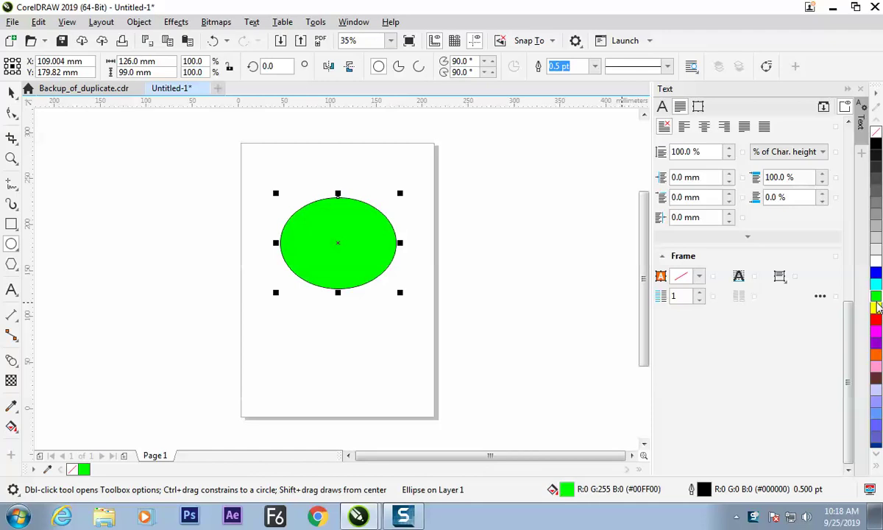
View the green ellipse's Outline Pen settings and its Edit Fill settings.
key("F12")
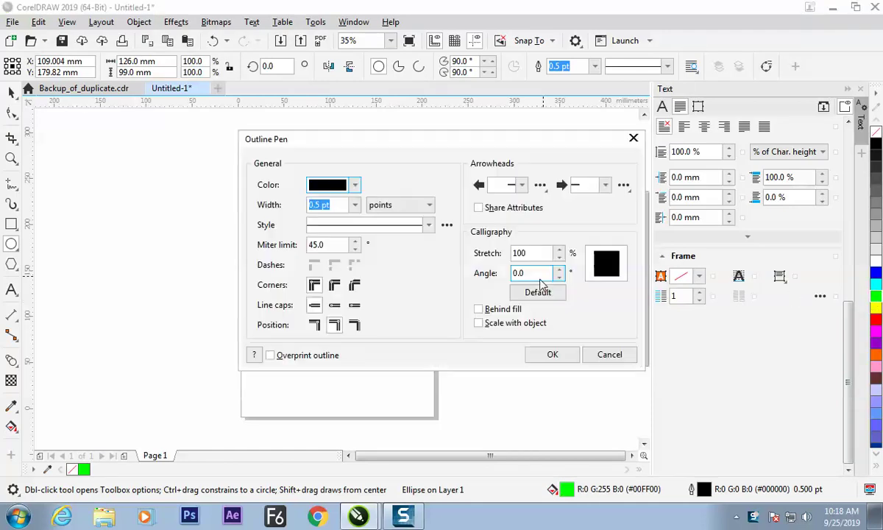
left_click(634, 140)
key("F11")
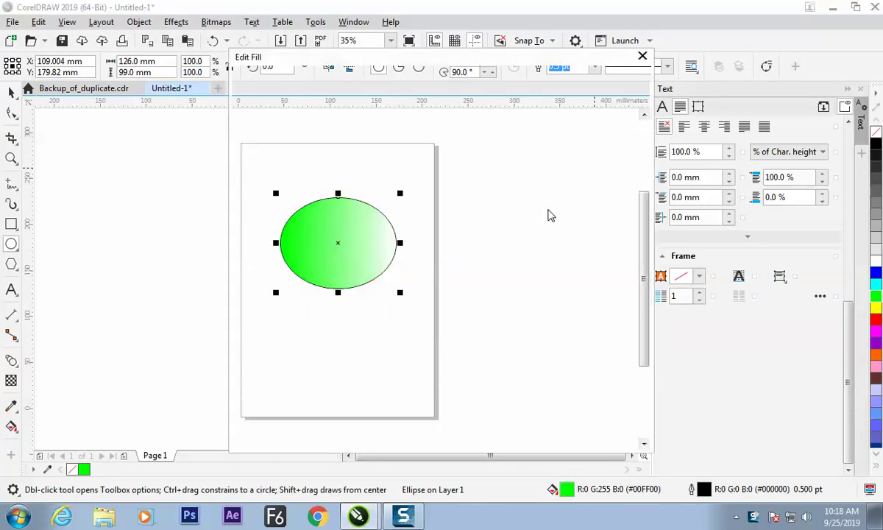
left_click(642, 56)
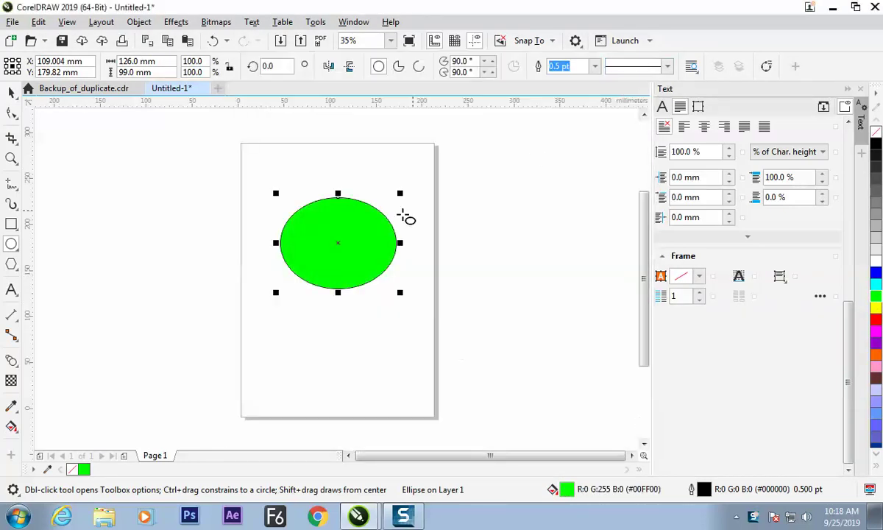
Move the ellipse slightly left and apply a diagonal green-to-white fountain fill to it with the Interactive Fill tool.
left_click(13, 94)
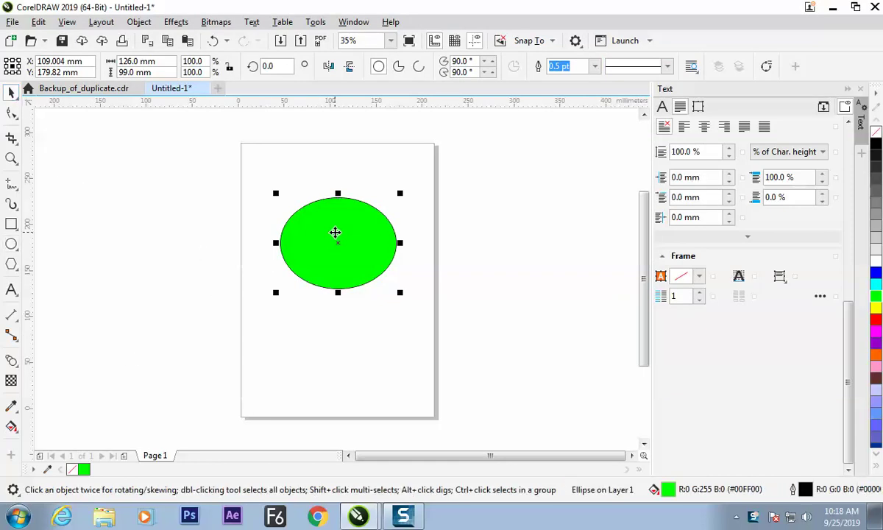
left_click_drag(335, 232, 318, 231)
left_click(11, 426)
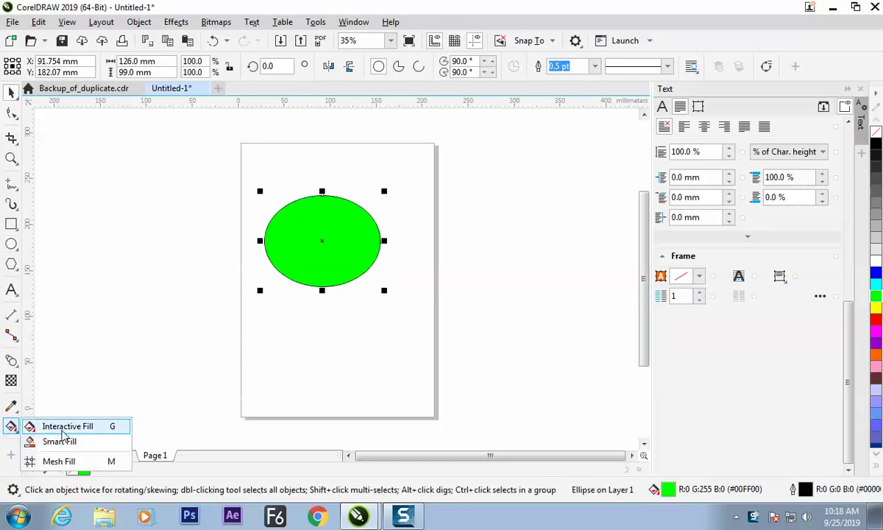
left_click(70, 427)
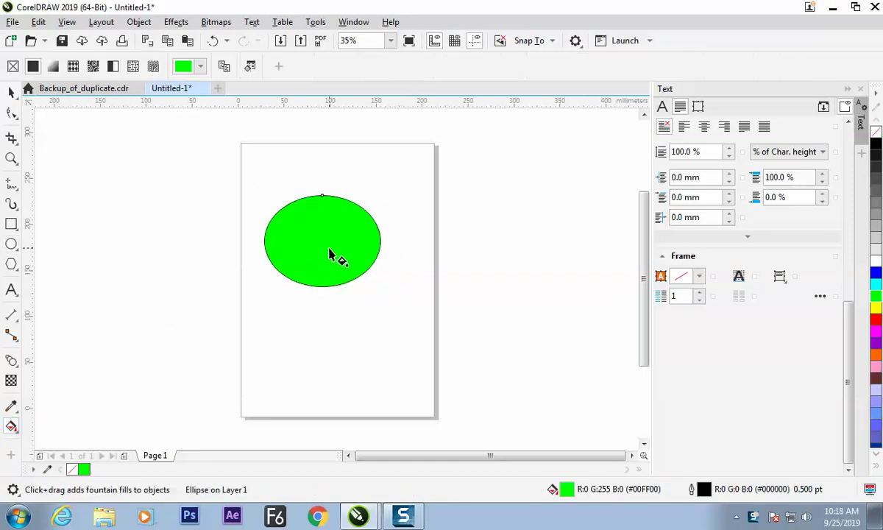
left_click_drag(307, 227, 365, 276)
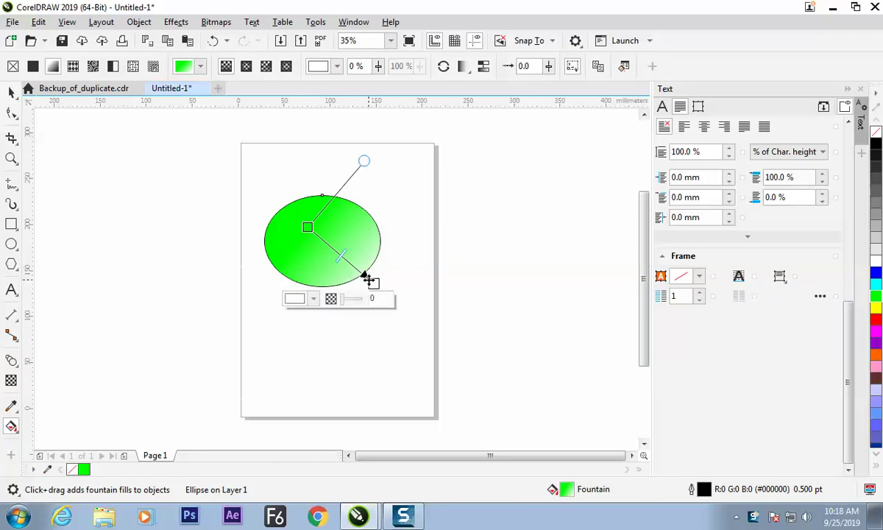
Switch to Paint and handwrite the note "Intractive fill" with a circled G beside it.
key("alt+Tab")
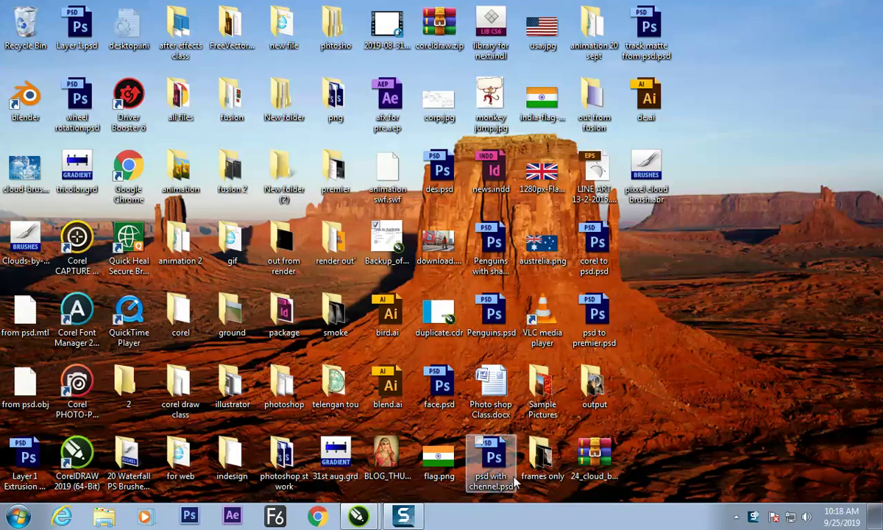
key("super")
left_click(59, 189)
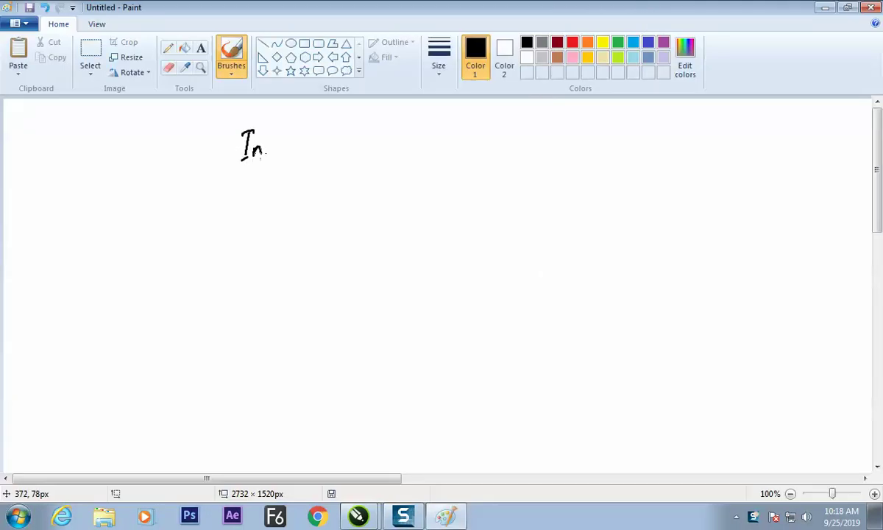
left_click_drag(276, 140, 351, 145)
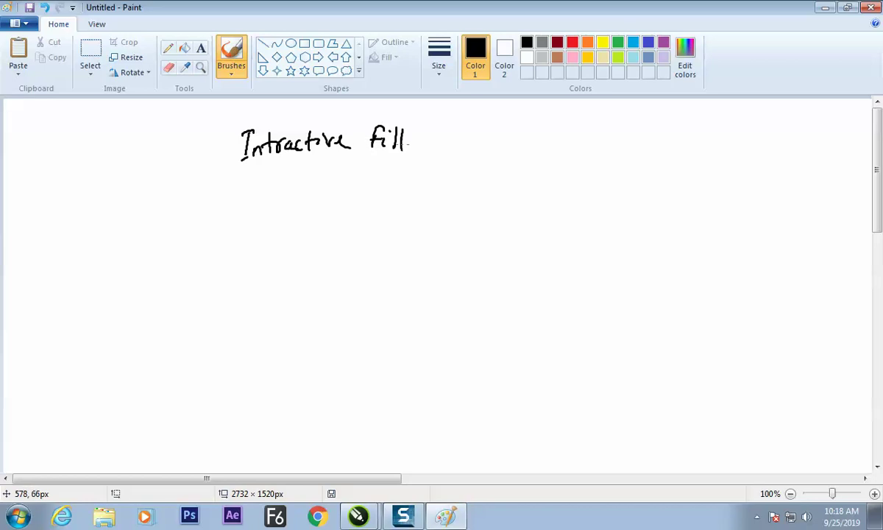
mouse_move(465, 139)
left_mouse_down()
mouse_move(462, 118)
mouse_move(457, 149)
left_mouse_up()
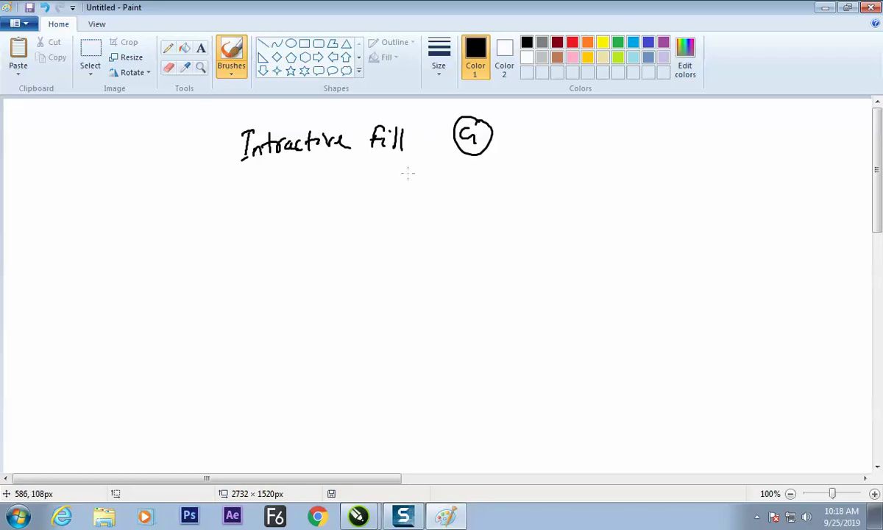
Back in CorelDRAW, colour the gradient's start node magenta and extend the start and end nodes beyond the ellipse's edges.
key("alt+Tab")
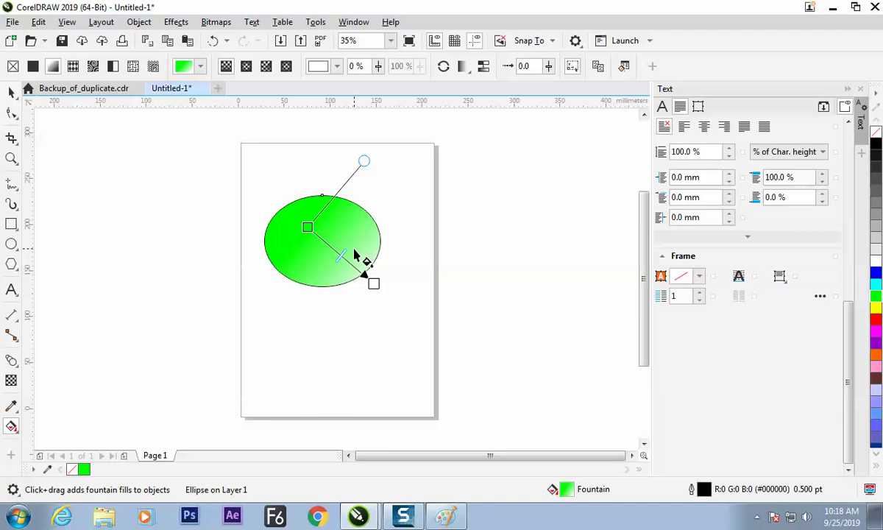
left_click_drag(308, 228, 253, 225)
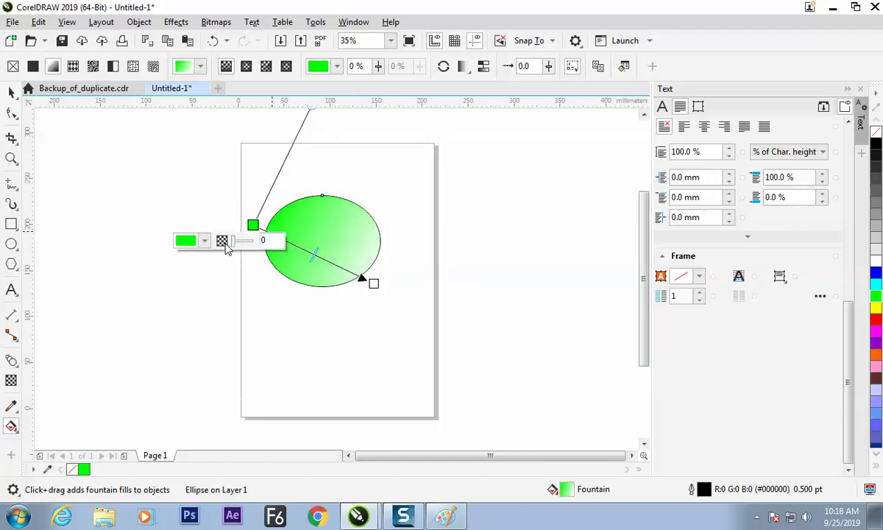
left_click(205, 241)
left_click(194, 342)
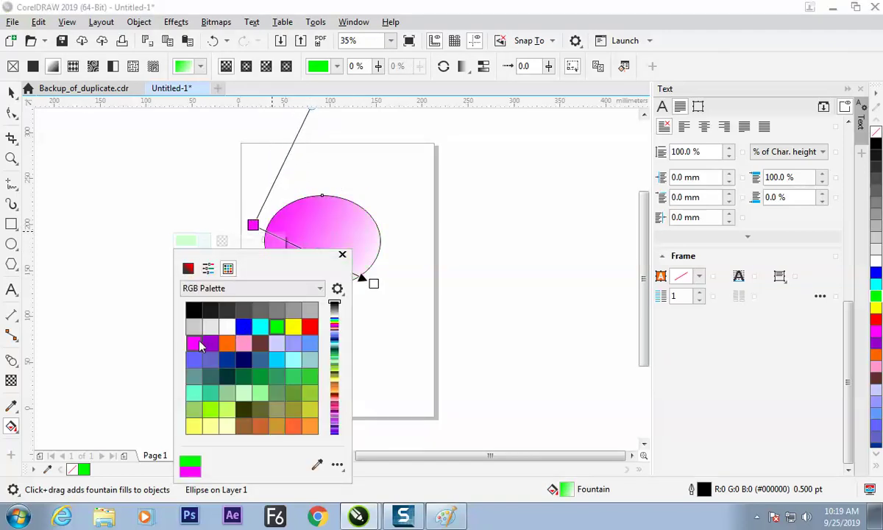
left_click_drag(373, 282, 407, 262)
mouse_move(333, 249)
left_mouse_down()
mouse_move(355, 256)
mouse_move(300, 241)
mouse_move(331, 262)
mouse_move(323, 254)
left_mouse_up()
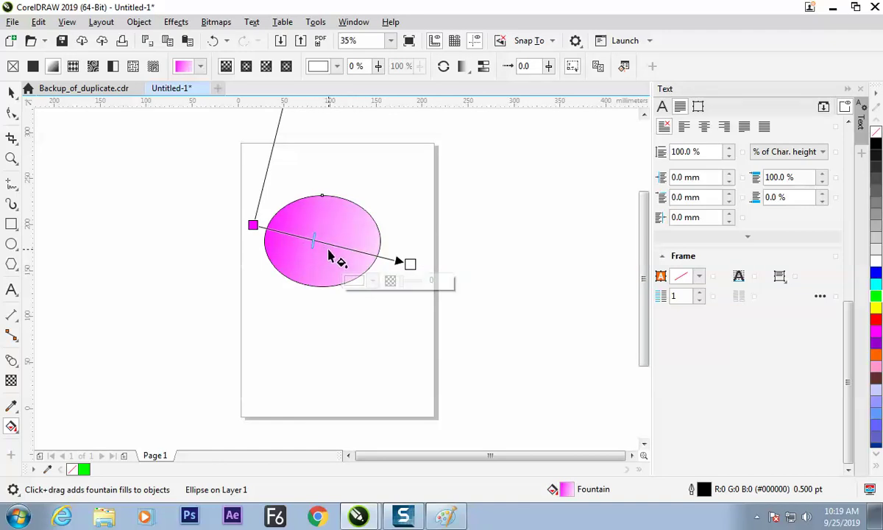
Add an intermediate colour node at 48% along the gradient and colour it dark navy blue from the RGB Palette.
double_click(331, 245)
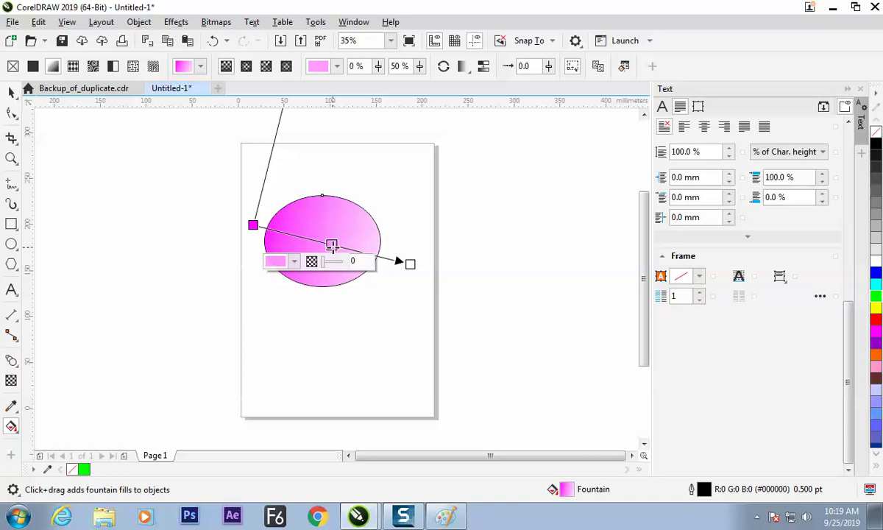
left_click(294, 261)
left_click(295, 262)
left_click(331, 246)
double_click(331, 250)
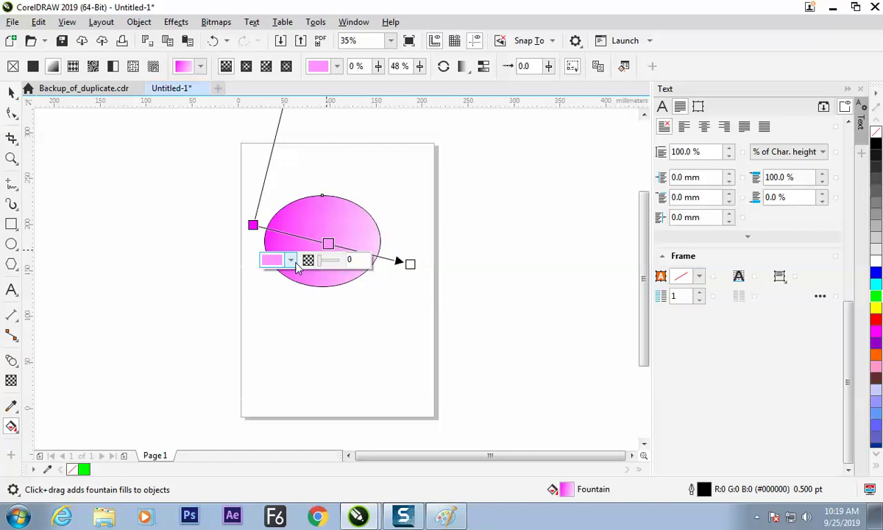
left_click(291, 260)
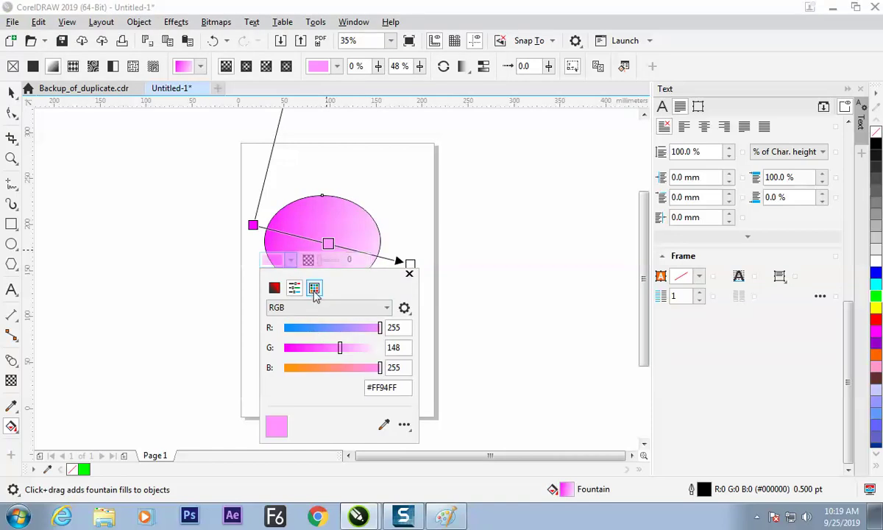
left_click(314, 289)
left_click(312, 344)
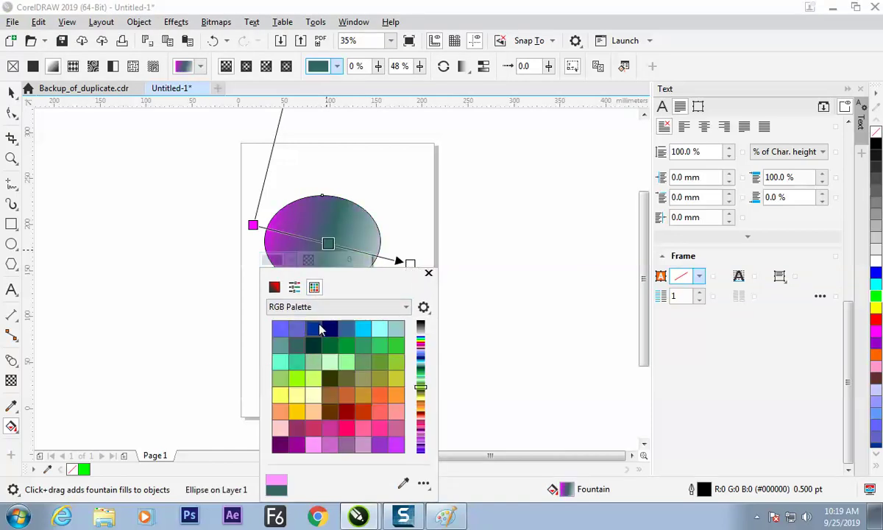
left_click(328, 329)
left_click(429, 273)
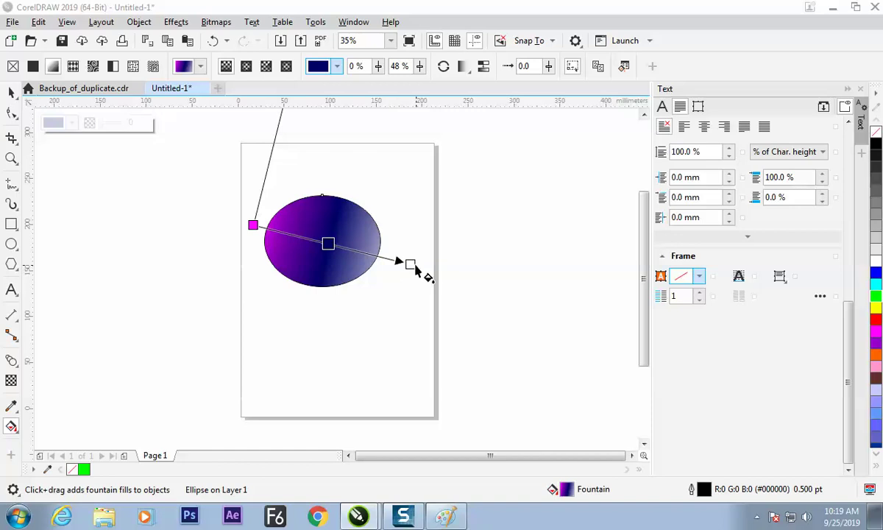
Reposition the gradient's start and end nodes just outside the ellipse so the colour blend runs almost horizontally.
left_click_drag(410, 262, 401, 304)
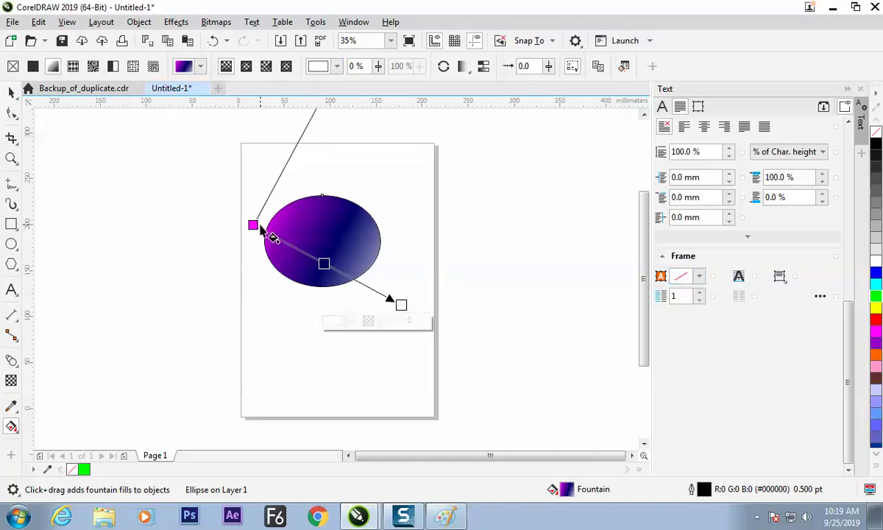
left_click_drag(253, 224, 273, 207)
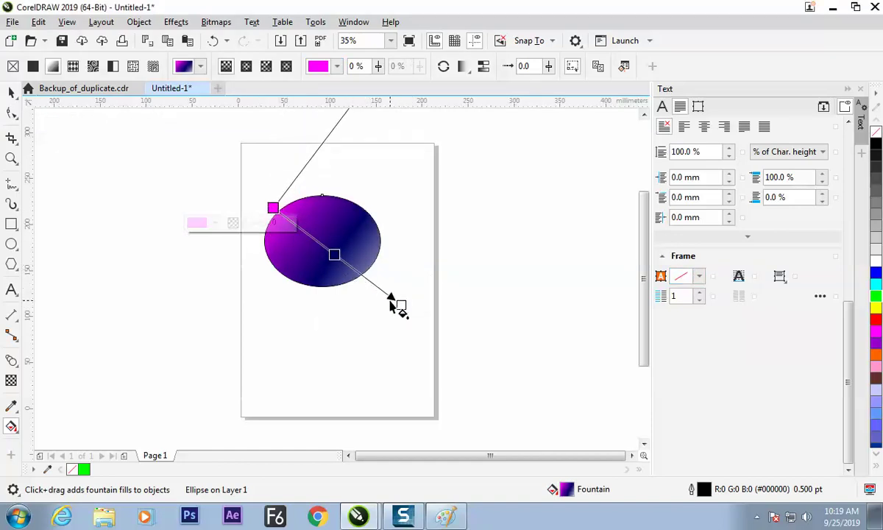
left_click_drag(398, 304, 410, 260)
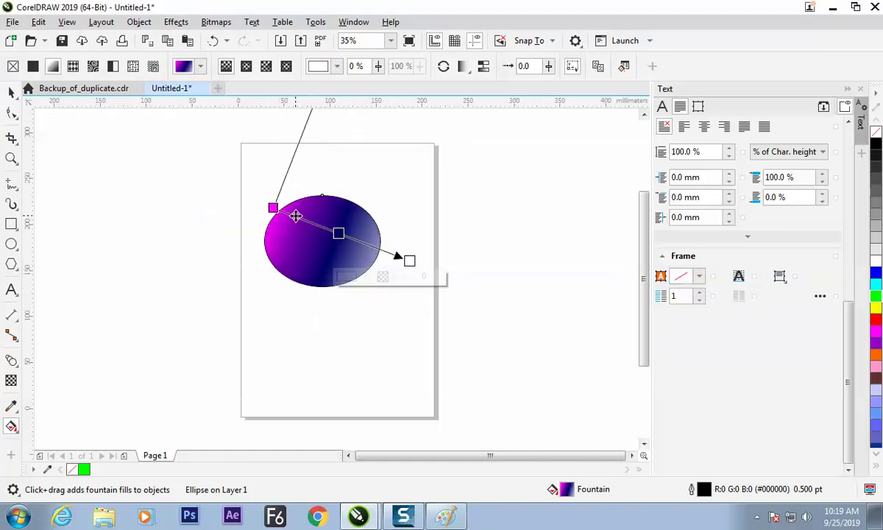
left_click_drag(273, 208, 256, 237)
mouse_move(411, 260)
left_mouse_down()
mouse_move(390, 246)
mouse_move(396, 250)
left_mouse_up()
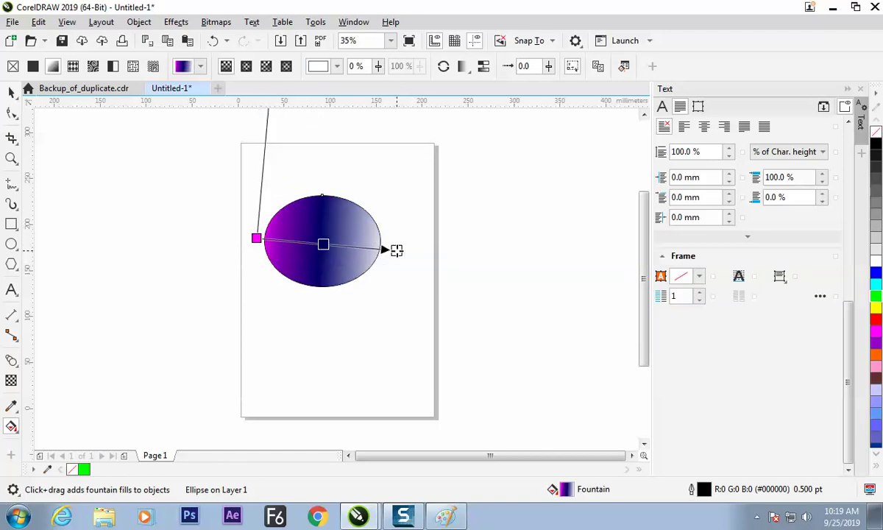
Shift the navy node to 61% along the gradient, then remove it from the magenta-to-white fill.
left_click_drag(323, 244, 341, 245)
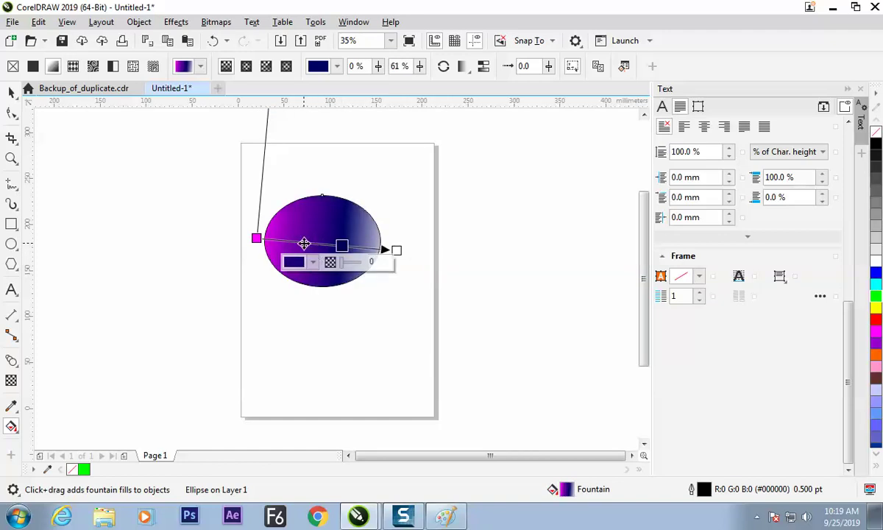
double_click(304, 243)
double_click(304, 242)
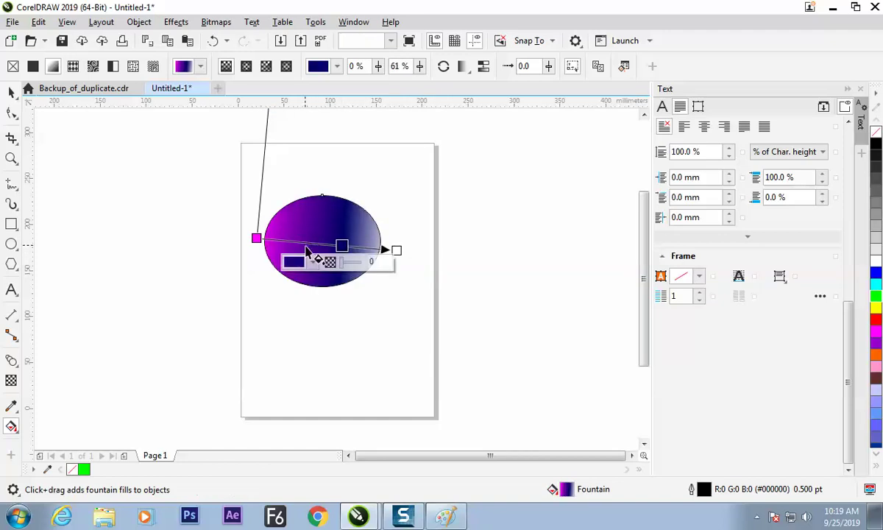
double_click(339, 247)
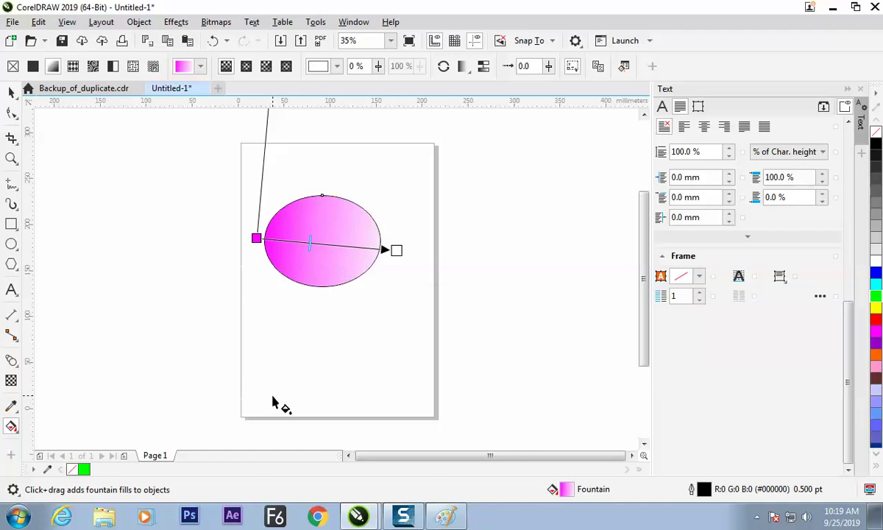
Adjust the gradient's midpoint slider and level the start and end nodes into a horizontal line across the ellipse.
double_click(329, 246)
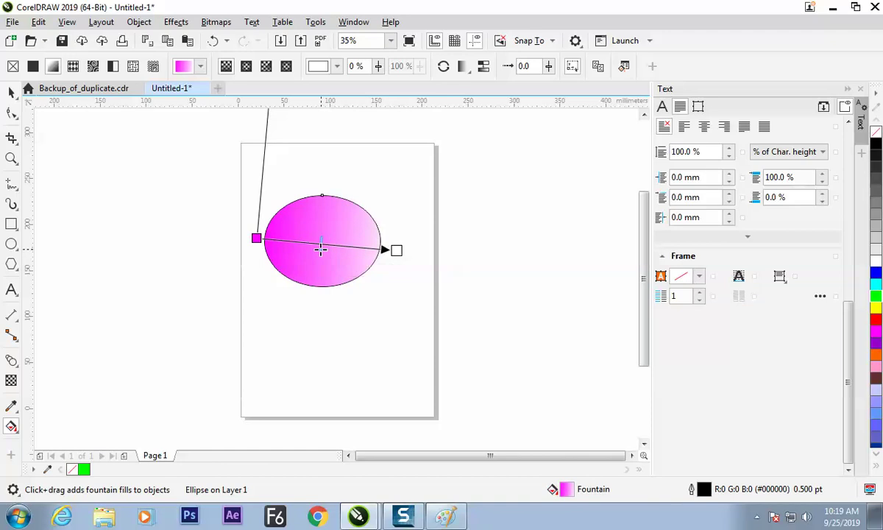
left_click_drag(329, 245, 312, 243)
left_click_drag(396, 250, 395, 246)
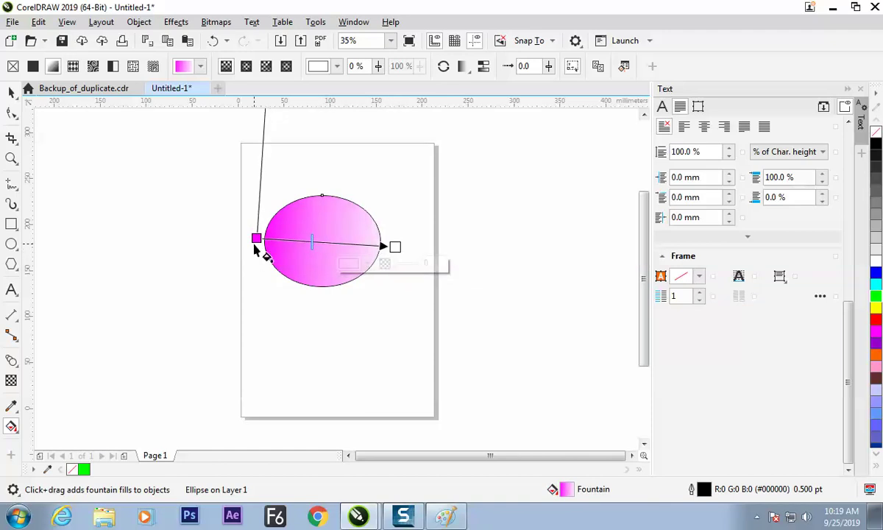
left_click_drag(256, 237, 260, 248)
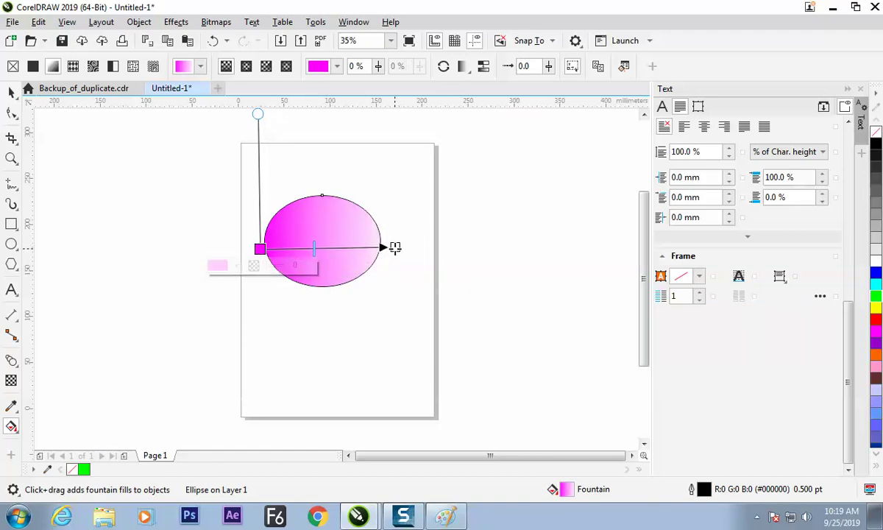
left_click_drag(394, 246, 386, 249)
Skew and rotate the gradient with its round side handle and end nodes, so it runs from the ellipse's top edge down past its lower right.
left_click_drag(260, 123, 355, 203)
left_click_drag(259, 249, 257, 235)
left_click_drag(384, 249, 362, 262)
left_click_drag(346, 212, 340, 162)
left_click_drag(363, 262, 396, 267)
left_click_drag(256, 234, 257, 210)
left_click_drag(396, 266, 338, 310)
left_click_drag(265, 213, 299, 198)
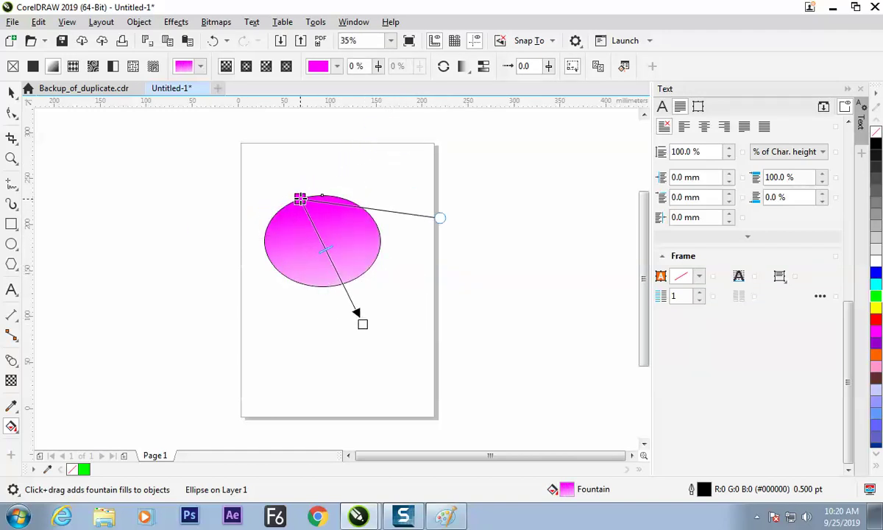
Shorten the gradient to end just below the ellipse, skew it with the side handle, and bring its midpoint near the ellipse's centre.
left_click_drag(362, 324, 347, 293)
left_click_drag(413, 213, 402, 240)
mouse_move(324, 240)
left_mouse_down()
mouse_move(335, 255)
mouse_move(317, 219)
left_mouse_up()
left_click_drag(333, 268, 339, 270)
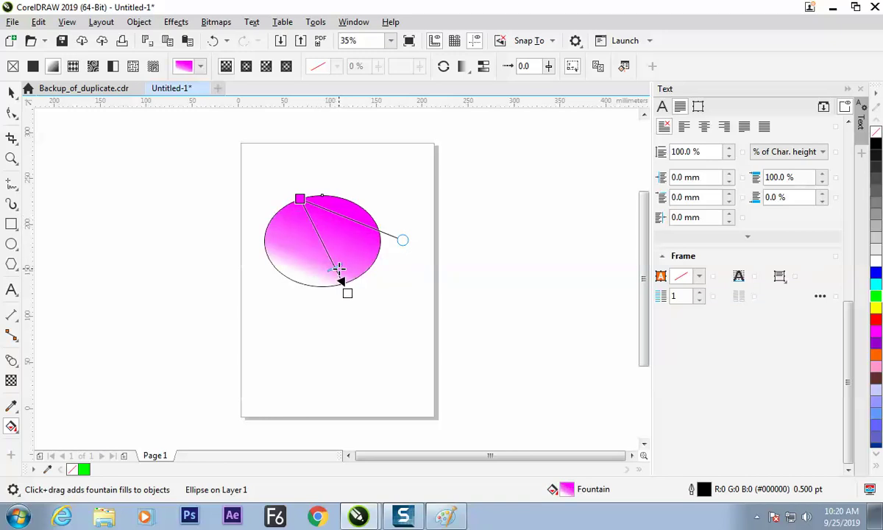
left_click_drag(310, 221, 331, 257)
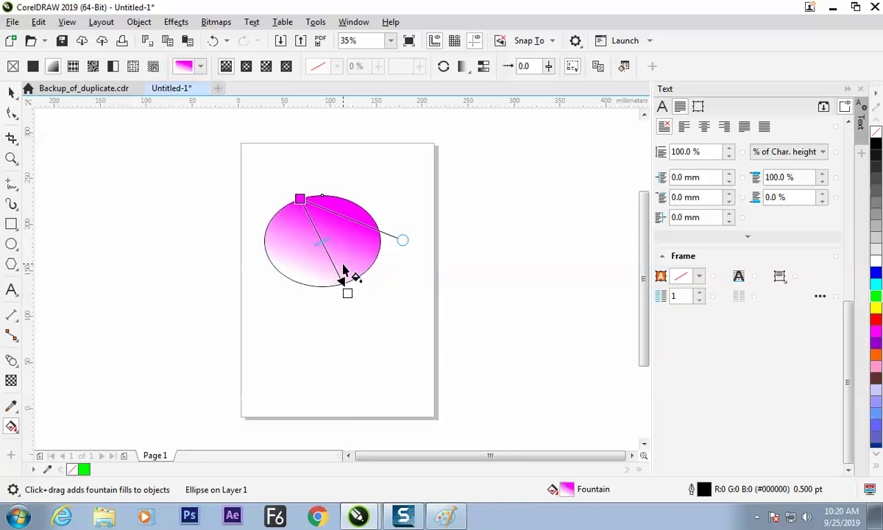
left_click_drag(299, 198, 294, 195)
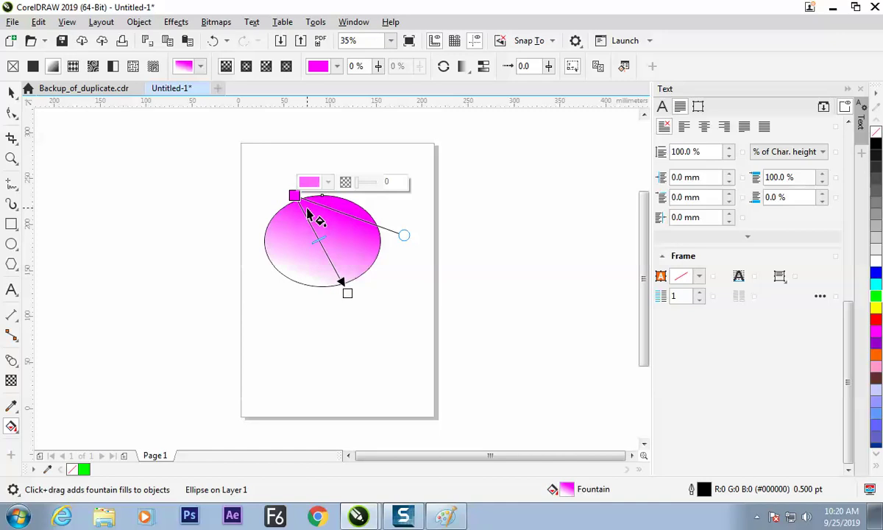
Stretch the gradient's side handle and end node slightly outward, and set the white end node's transparency to 24%.
mouse_move(399, 238)
left_mouse_down()
mouse_move(412, 225)
mouse_move(415, 236)
left_mouse_up()
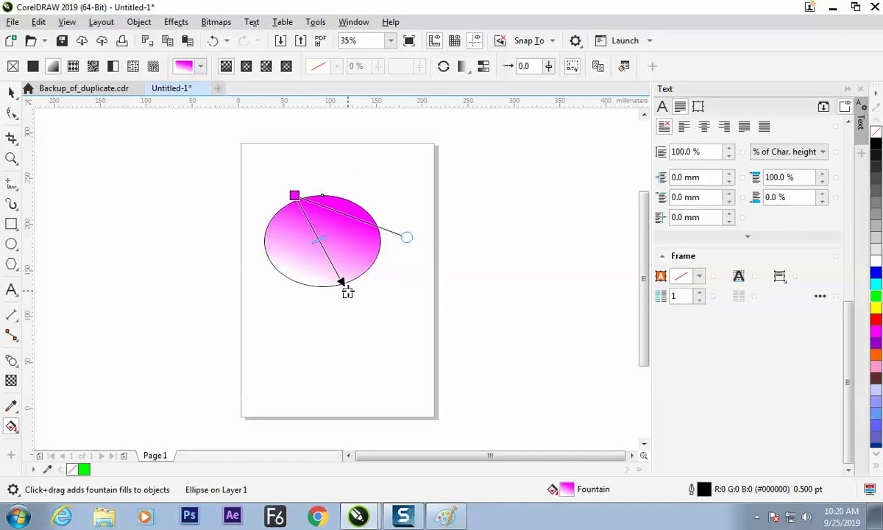
left_click_drag(347, 293, 355, 297)
left_click(378, 66)
left_click_drag(383, 84, 403, 89)
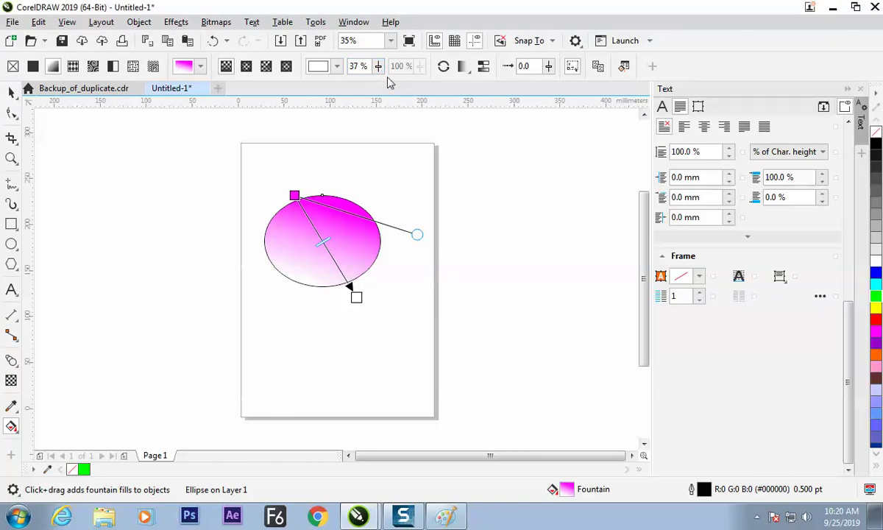
left_click(378, 66)
left_click(379, 68)
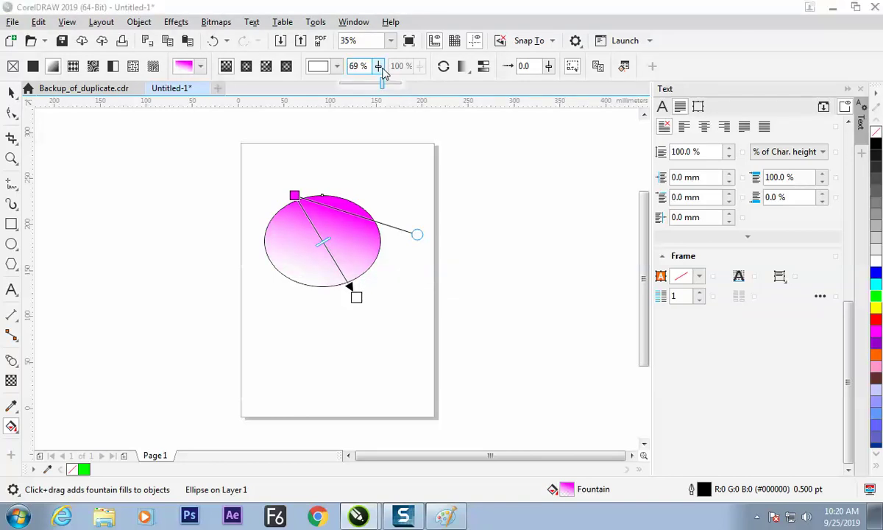
left_click_drag(373, 91, 390, 85)
left_click(378, 66)
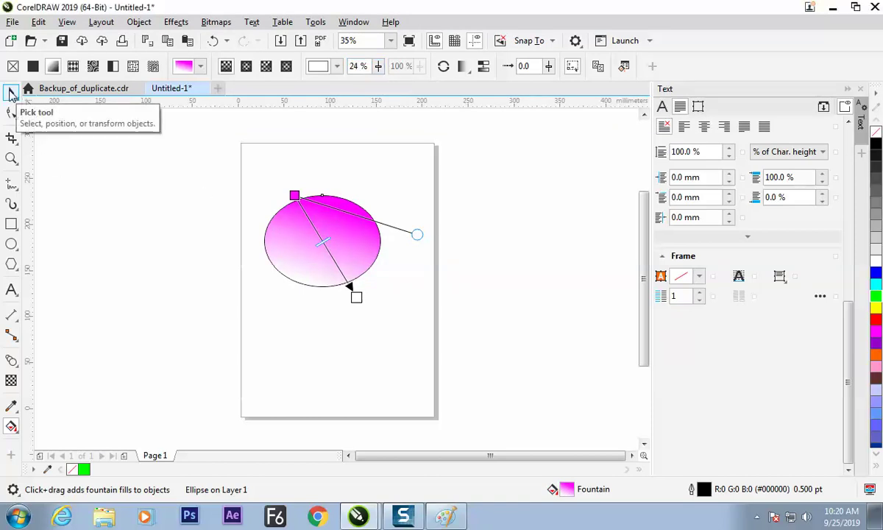
Move the ellipse to about X 78.2 mm, Y 177.2 mm, and review its fountain fill settings in the Edit Fill dialog.
left_click(12, 94)
mouse_move(323, 241)
left_mouse_down()
mouse_move(316, 243)
mouse_move(335, 230)
mouse_move(323, 233)
left_mouse_up()
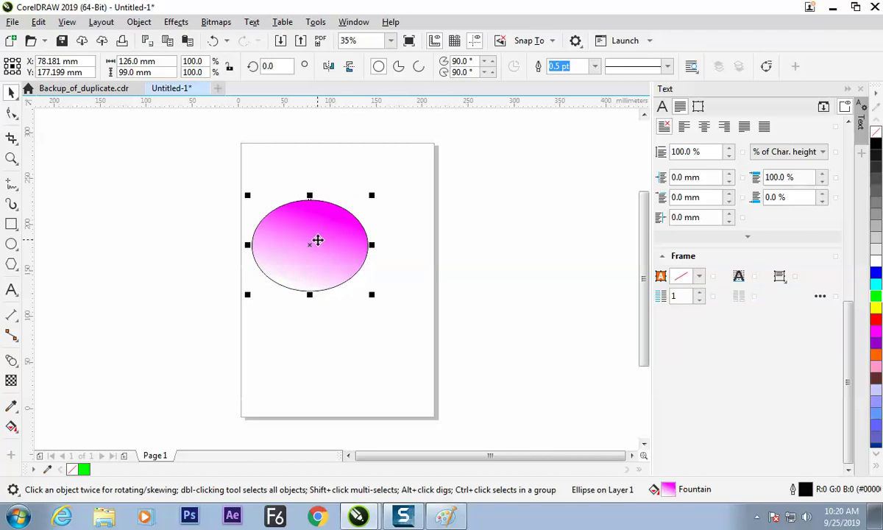
key("F11")
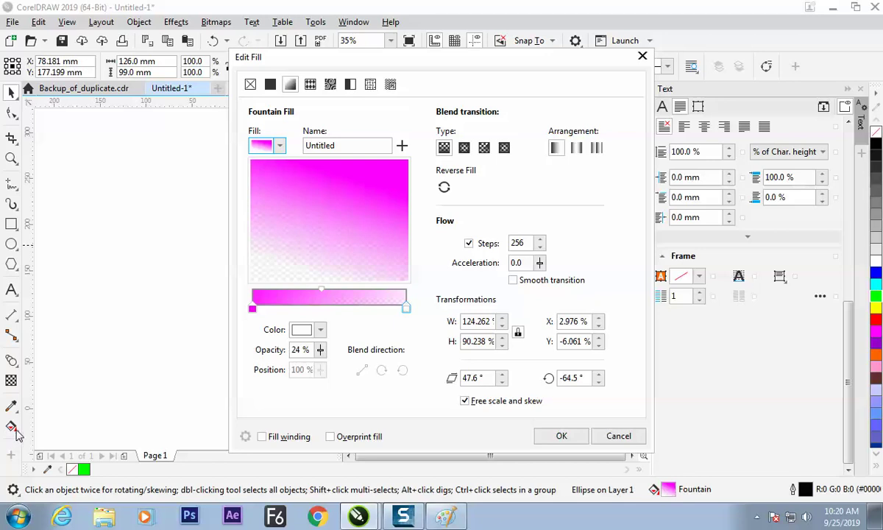
key("Return")
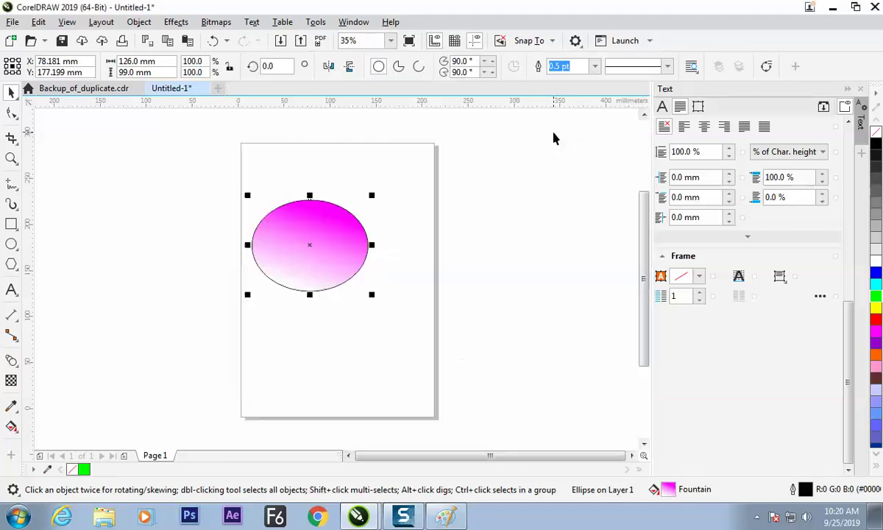
Select the ellipse's fill with the Interactive Fill tool and view its full fill settings without changing them.
left_click(11, 427)
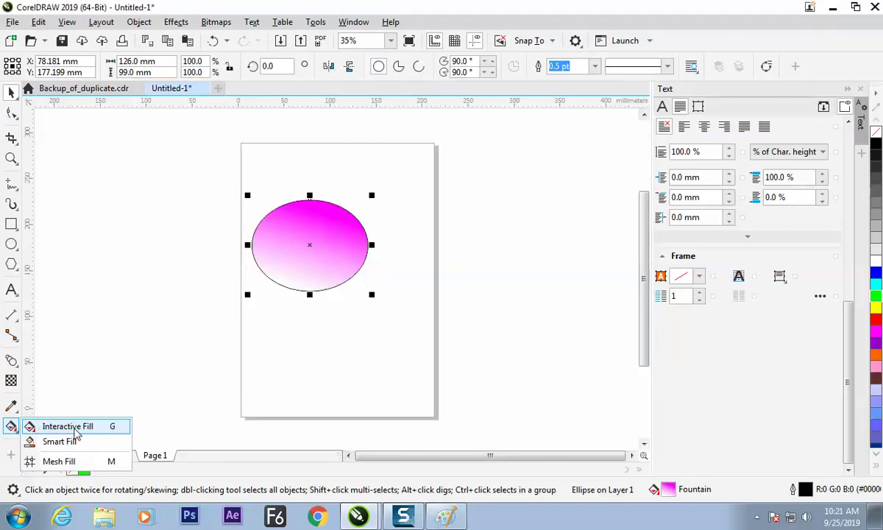
left_click(73, 428)
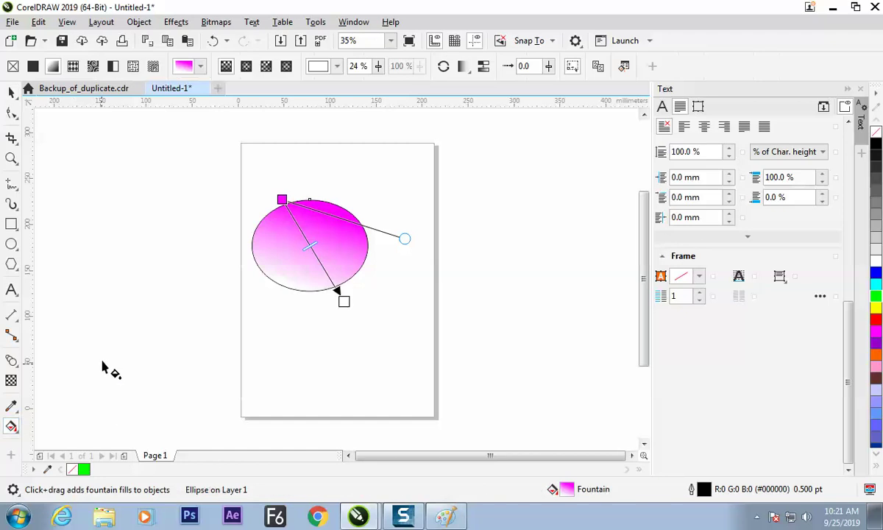
double_click(327, 232)
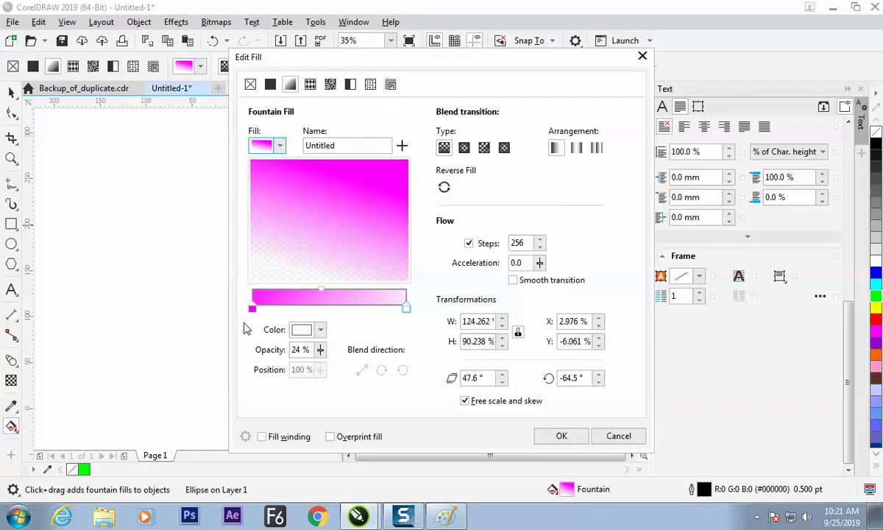
left_click(641, 57)
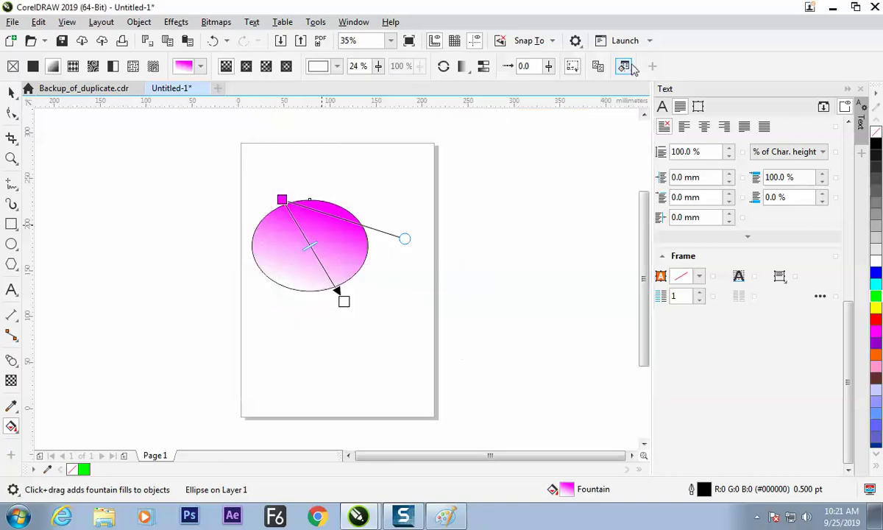
Switch to Paint and draw a box around the handwritten words "Intractive fill".
key("alt+Tab")
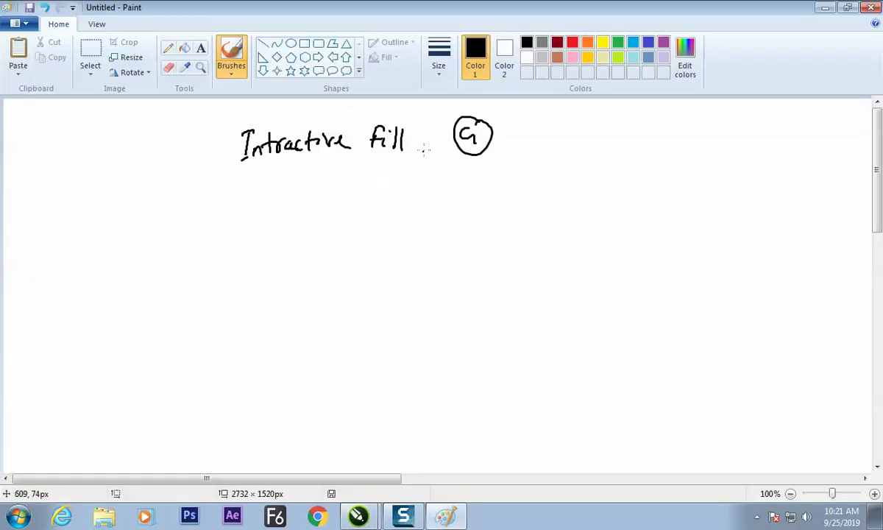
mouse_move(240, 171)
left_mouse_down()
mouse_move(412, 169)
mouse_move(420, 119)
mouse_move(380, 110)
mouse_move(225, 126)
mouse_move(228, 171)
left_mouse_up()
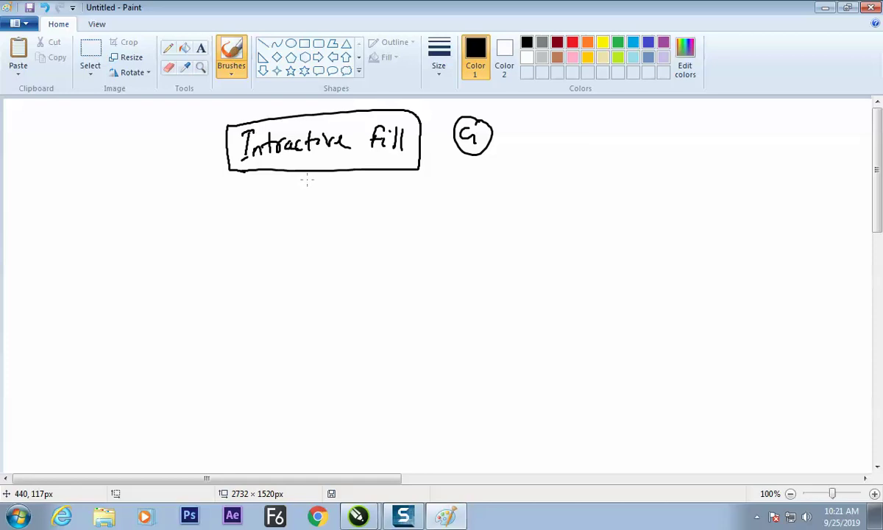
Return to CorelDRAW, move the magenta start node outside the ellipse, and switch the fill to uniform and back to fountain.
key("alt+Tab")
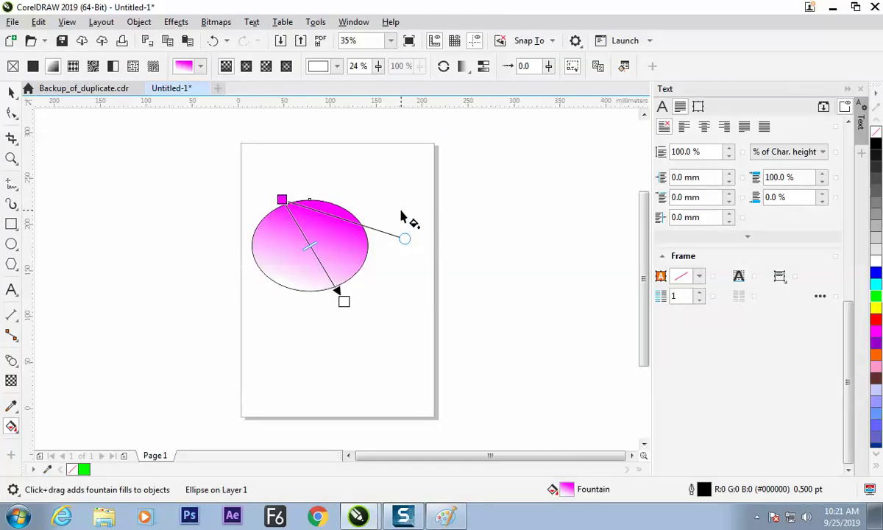
left_click_drag(282, 199, 266, 194)
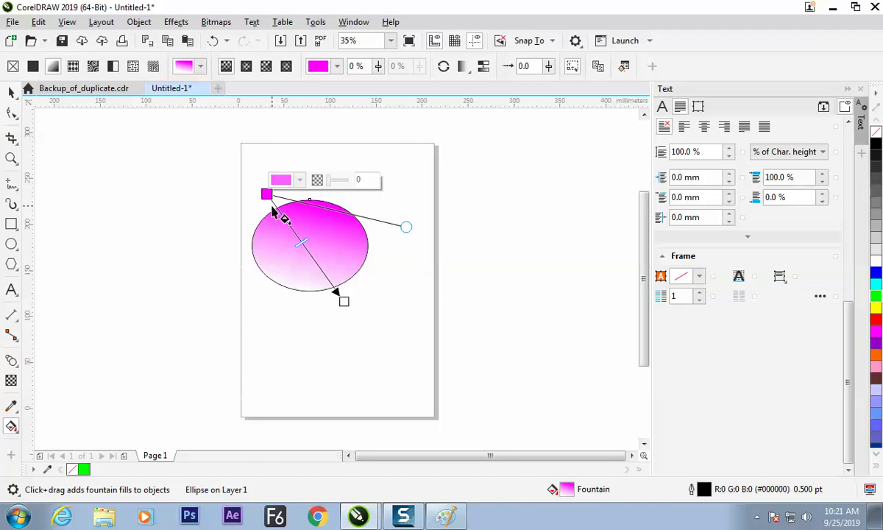
left_click(32, 66)
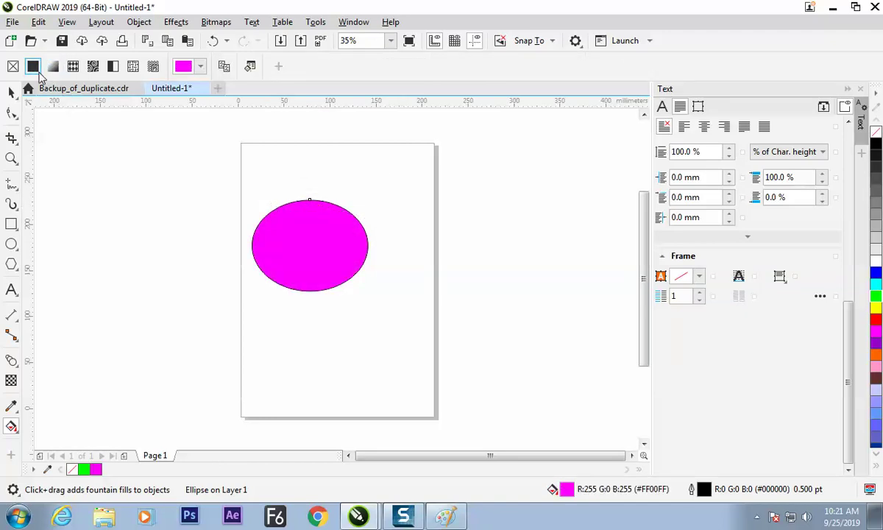
left_click(53, 67)
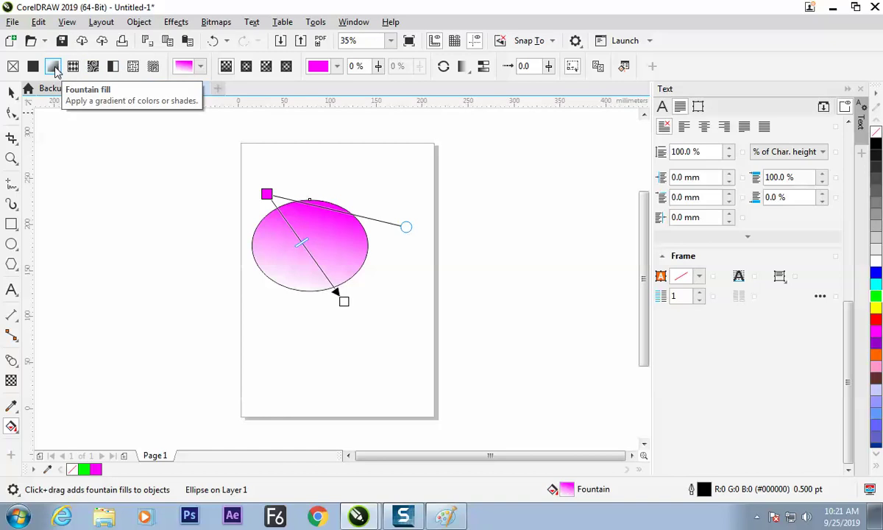
In Paint, handwrite "fountain fill" with a check mark under the boxed heading, and tick the heading and the circled G.
key("alt+Tab")
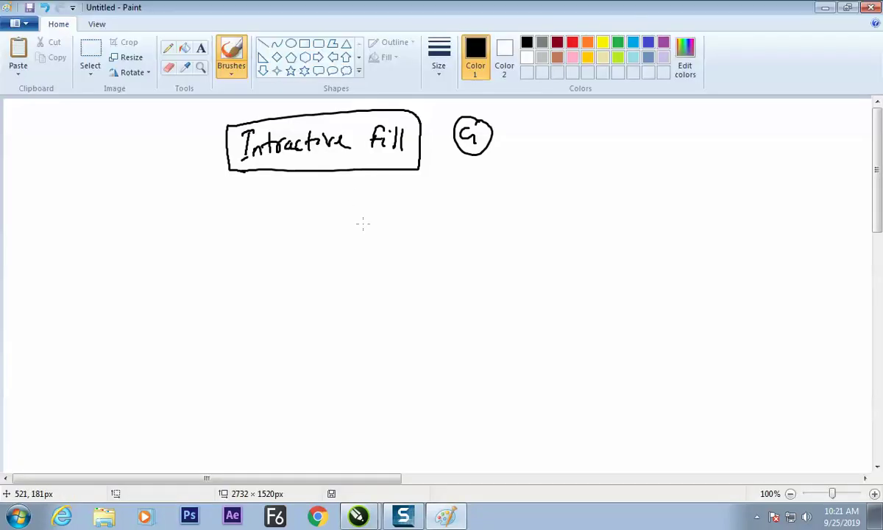
mouse_move(269, 185)
left_mouse_down()
mouse_move(253, 221)
mouse_move(280, 209)
mouse_move(345, 209)
left_mouse_up()
left_click_drag(386, 176, 376, 209)
left_click_drag(372, 196, 386, 196)
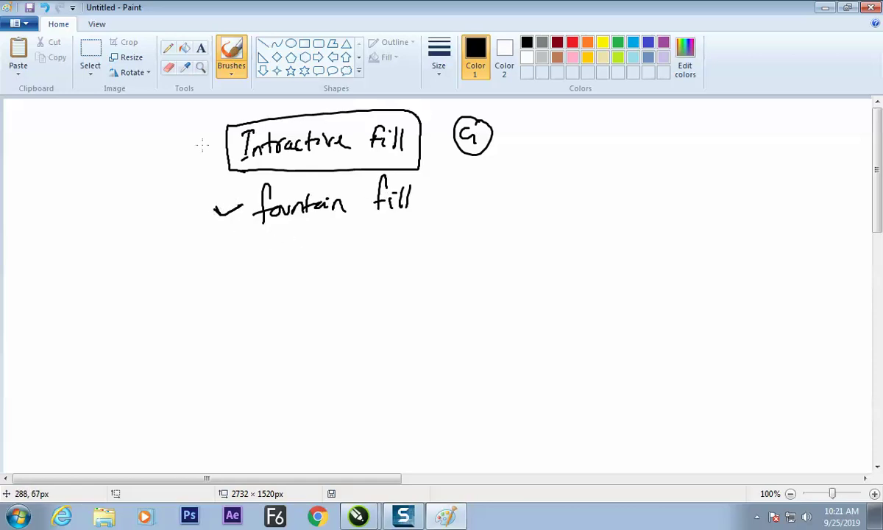
left_click_drag(194, 152, 222, 130)
left_click_drag(503, 129, 527, 128)
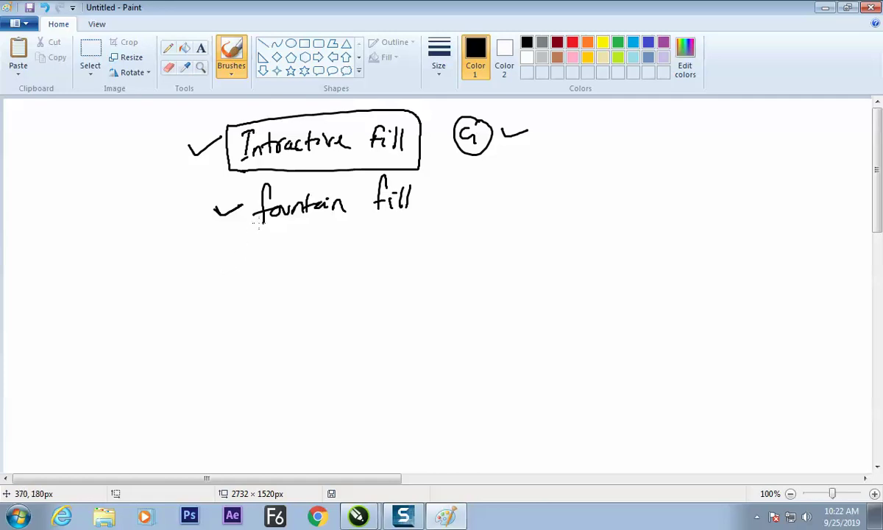
Back in CorelDRAW, give the ellipse a uniform magenta fill and move it to about X 57.2 mm, Y 181.7 mm.
key("alt+Tab")
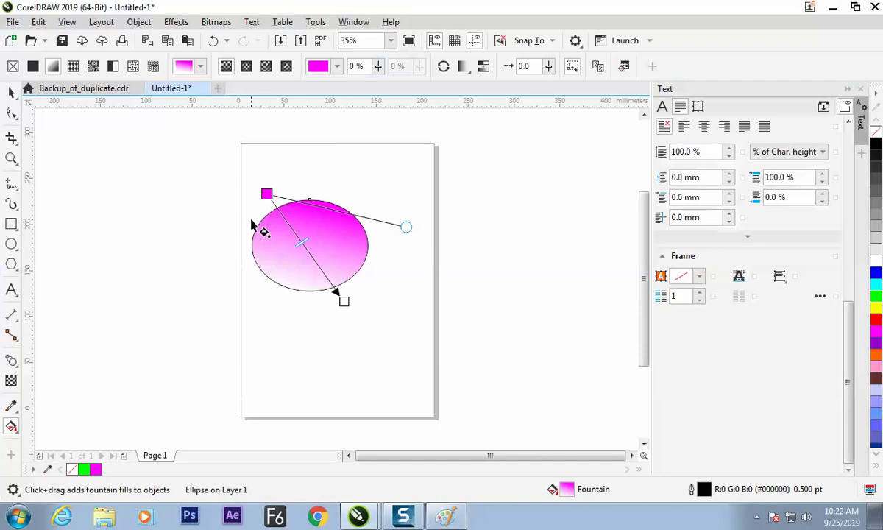
left_click(33, 67)
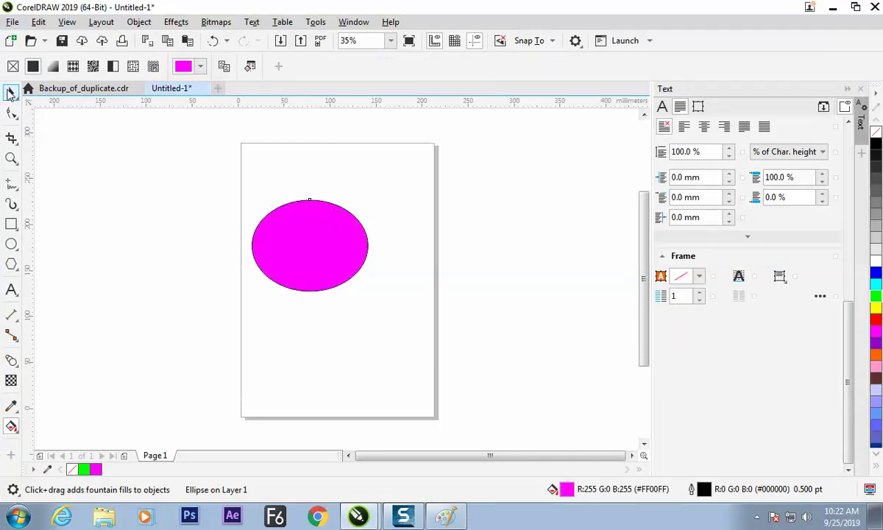
left_click(11, 92)
left_click_drag(312, 232, 291, 229)
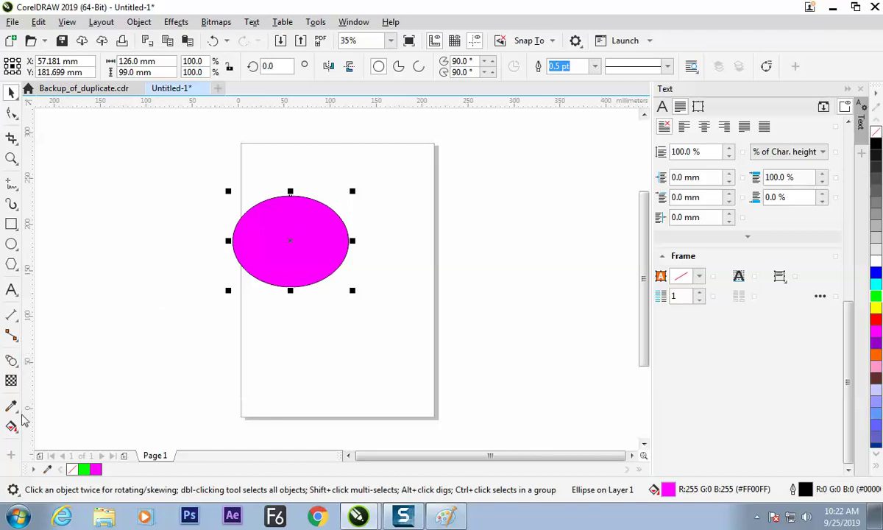
Apply a fountain transparency across the ellipse with the Transparency tool, and shift its start and end nodes to fade out the right side.
left_click(16, 364)
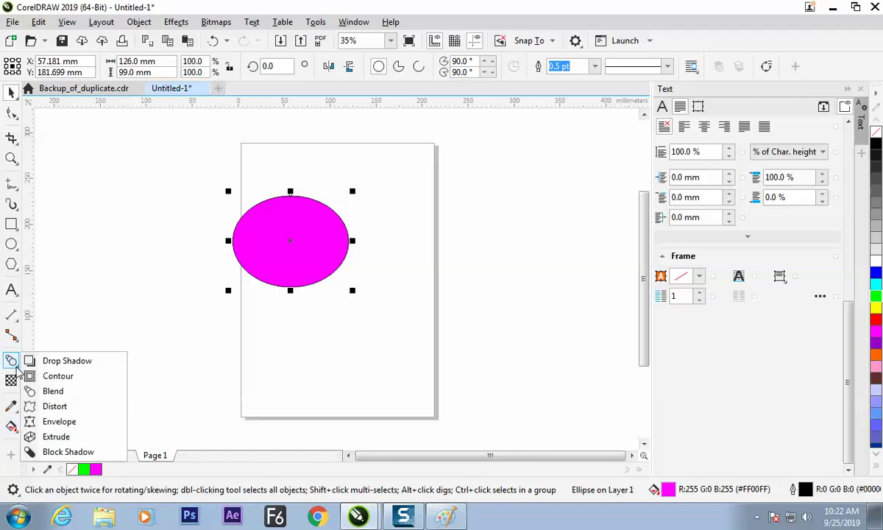
left_click(11, 365)
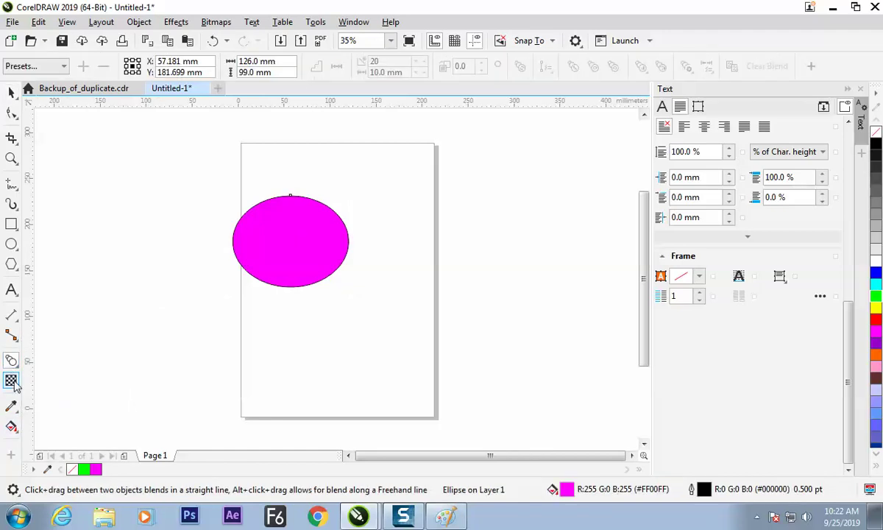
left_click(11, 382)
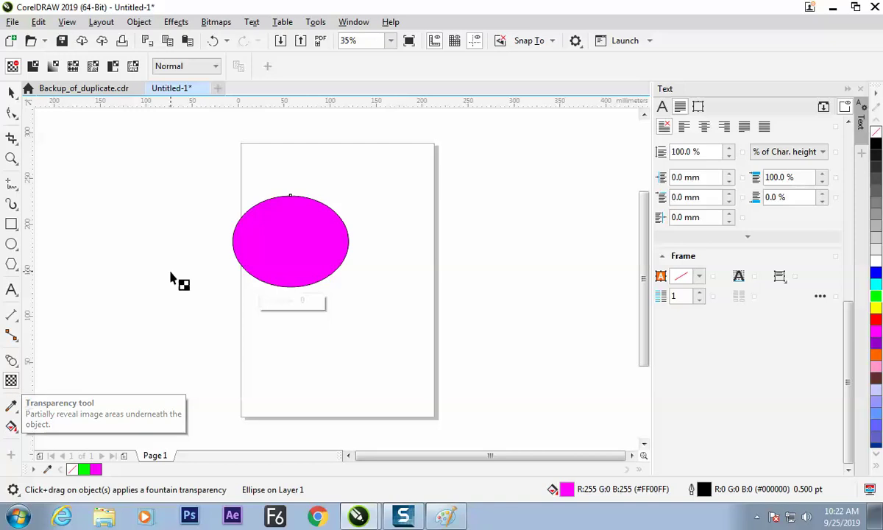
left_click_drag(279, 233, 354, 270)
left_click_drag(278, 232, 247, 228)
left_click_drag(352, 270, 317, 259)
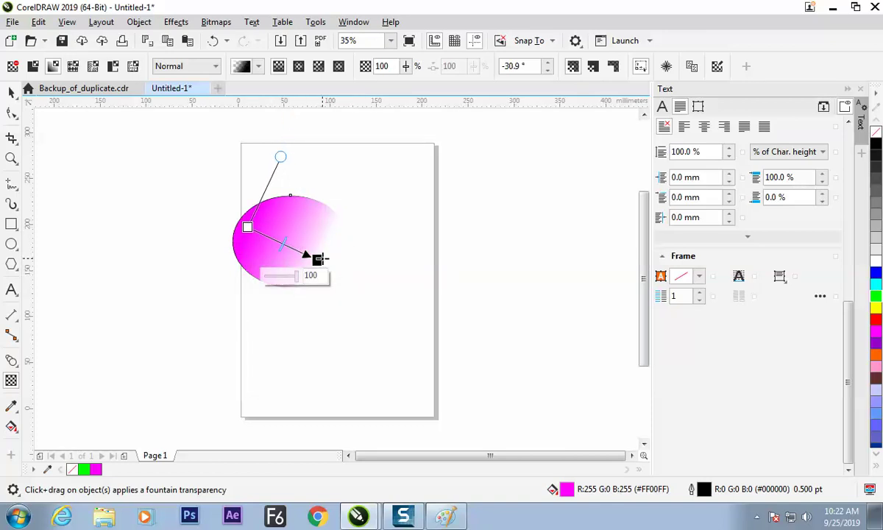
Move the ellipse onto the page's left edge and draw a blue rectangle of about 157 by 225 mm overlapping it.
left_click(12, 93)
left_click_drag(243, 243, 223, 248)
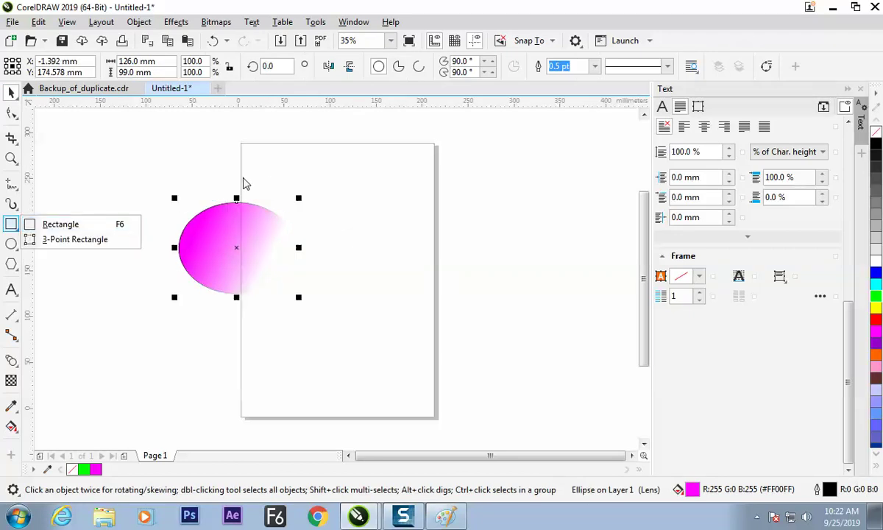
key("F6")
left_click_drag(231, 154, 376, 360)
left_click(876, 273)
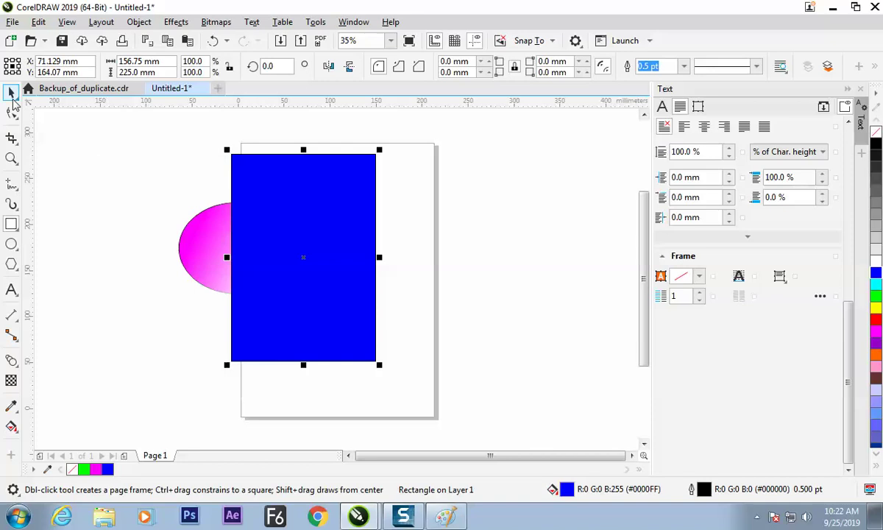
Place the blue rectangle behind the ellipse, shift it left, and move the ellipse to about X -17.3 mm, Y 199.9 mm.
left_click(11, 93)
left_click_drag(282, 229, 319, 219)
left_click(432, 248)
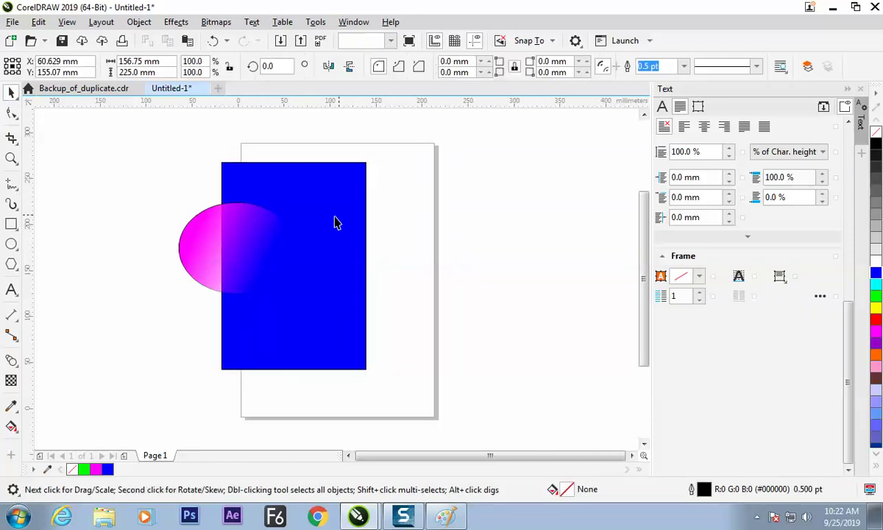
left_click(339, 223)
left_click(386, 233)
left_click(195, 239)
left_click_drag(197, 240, 181, 224)
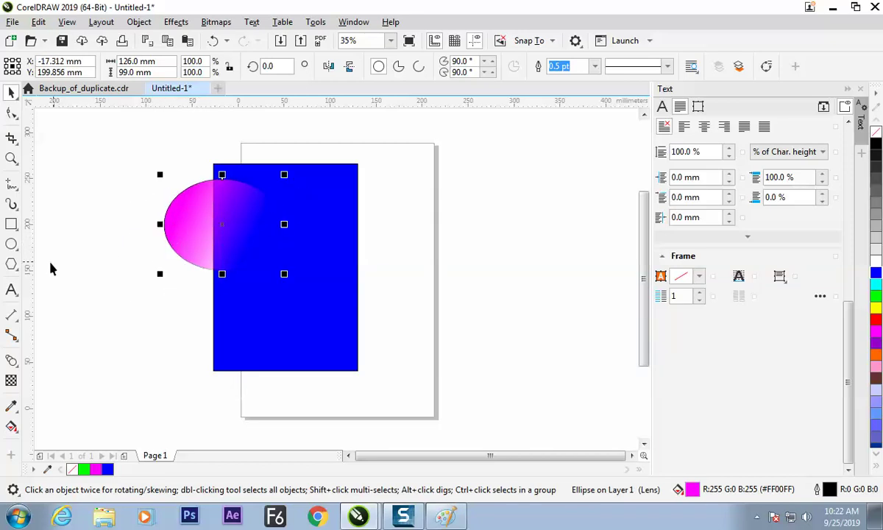
Draw a 120 mm circle below the ellipse and give it the default black-to-white linear fountain fill.
left_click(11, 243)
left_click_drag(188, 335, 243, 361)
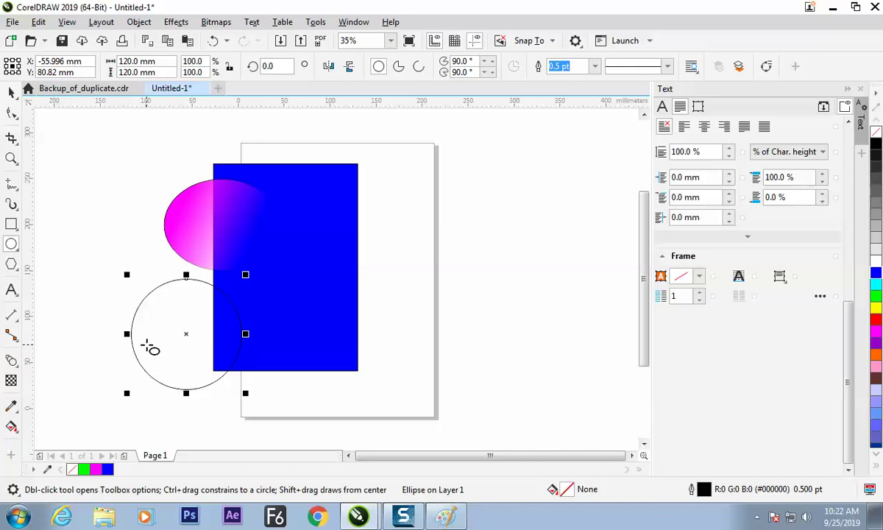
key("F11")
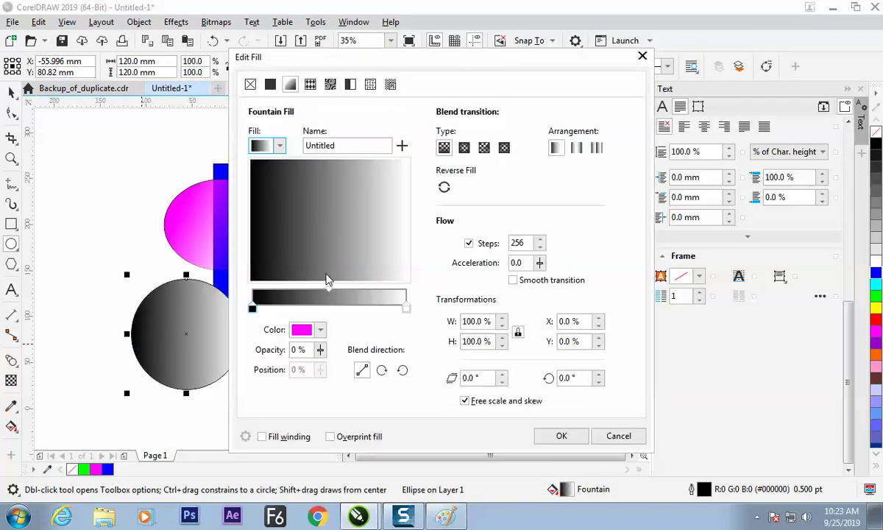
left_click(567, 435)
Move the circle to about X -30.5 mm, Y 109.3 mm, over the rectangle's edge, and activate Interactive Fill on it.
left_click(11, 92)
mouse_move(165, 325)
left_mouse_down()
mouse_move(198, 309)
mouse_move(183, 348)
mouse_move(184, 311)
mouse_move(180, 328)
left_mouse_up()
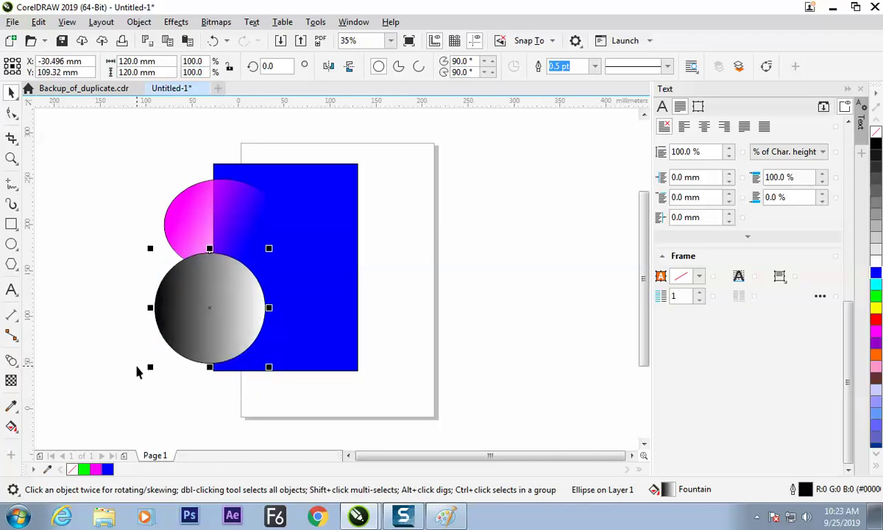
left_click(11, 427)
left_click(33, 425)
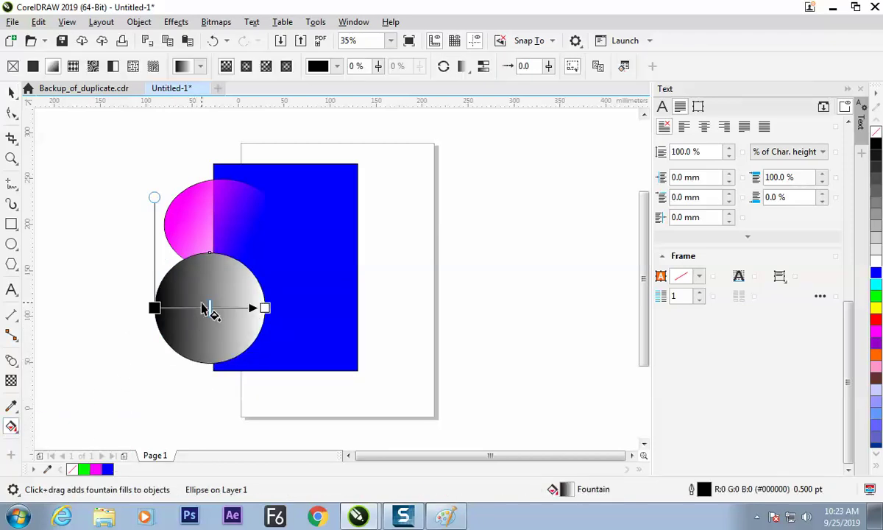
Shift the circle's fountain fill start node slightly up and recolor that node red from the RGB palette.
left_click_drag(154, 306, 156, 297)
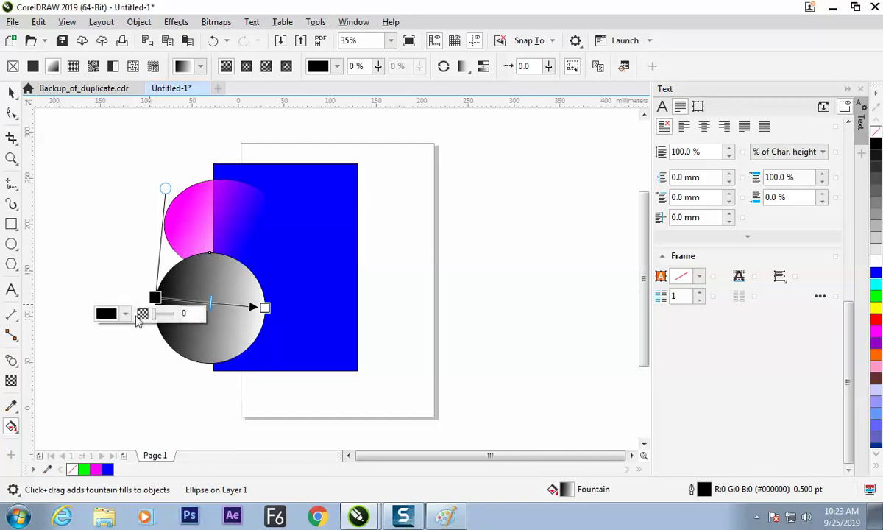
left_click(125, 313)
left_click(149, 110)
left_click(229, 170)
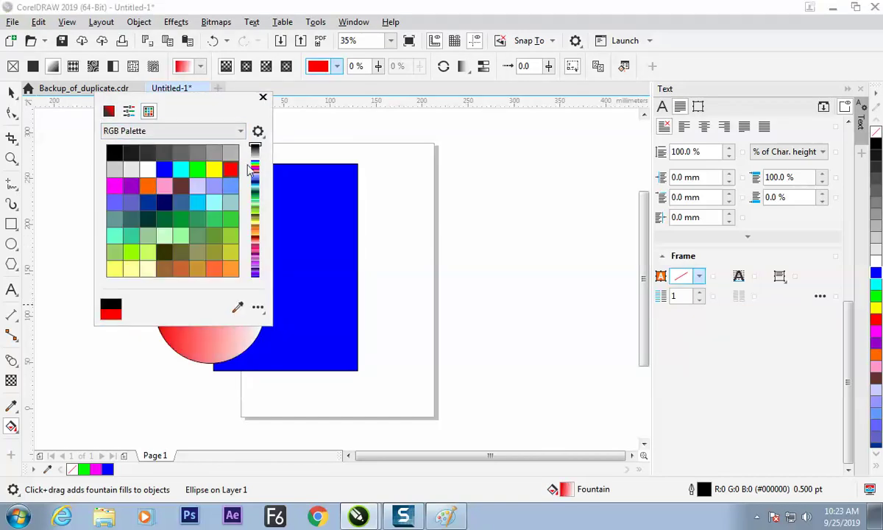
left_click(263, 97)
Reposition the white end node of the circle's fountain fill so the gradient slopes down toward the circle's lower right edge.
left_click_drag(265, 309, 256, 318)
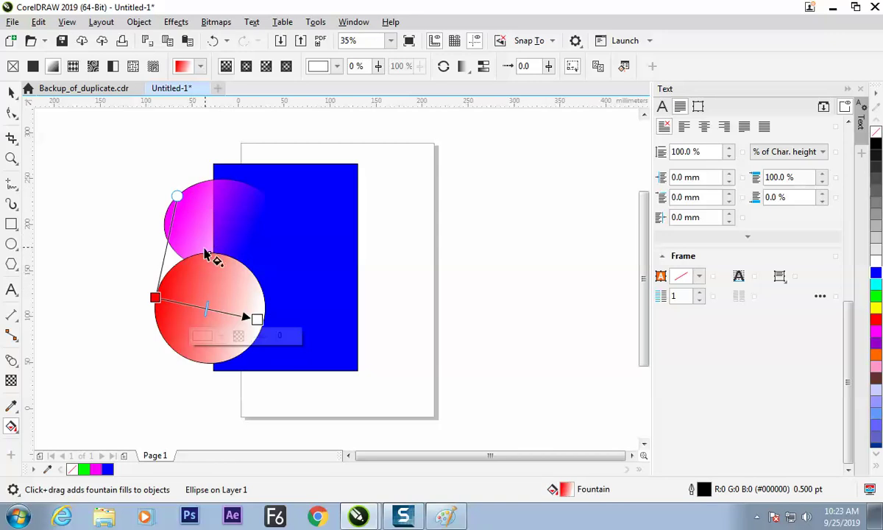
left_click_drag(258, 318, 262, 325)
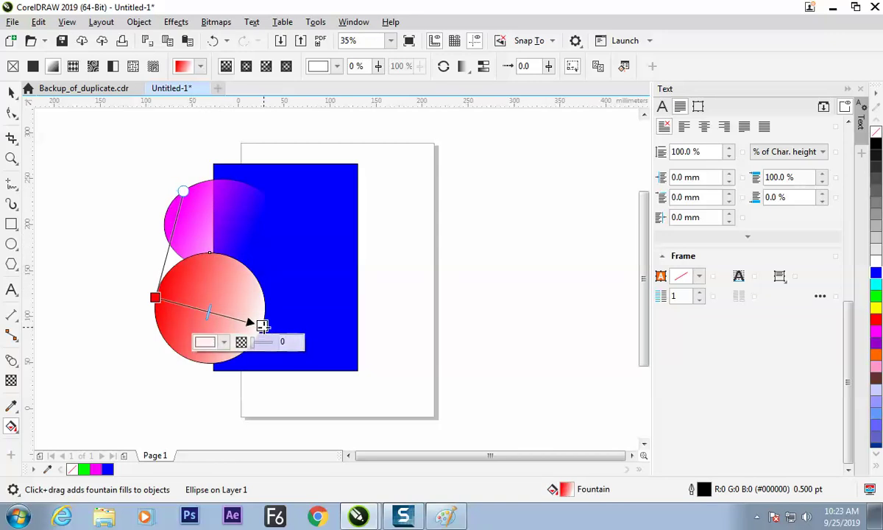
mouse_move(257, 344)
left_mouse_down()
mouse_move(269, 340)
mouse_move(266, 326)
mouse_move(259, 323)
mouse_move(254, 351)
left_mouse_up()
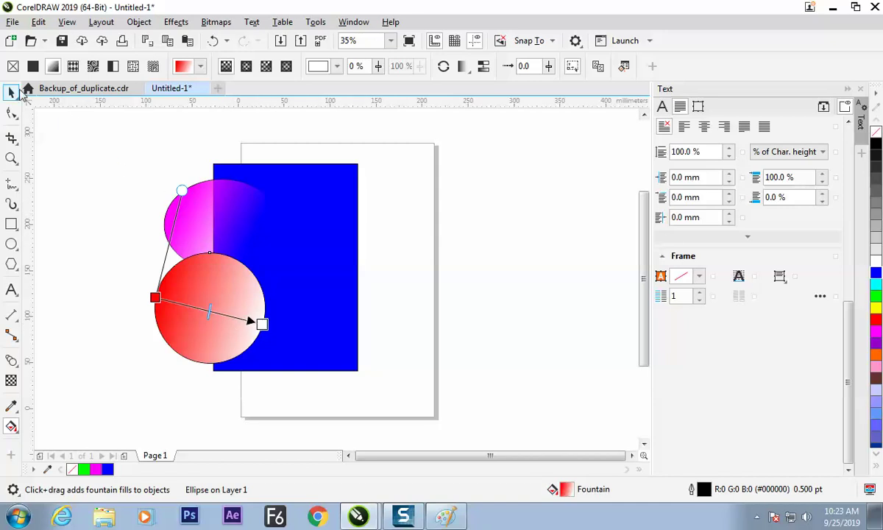
Move the red-to-white circle to about X -25.2 mm, Y 92.1 mm.
left_click(21, 93)
left_click(180, 369)
mouse_move(193, 316)
left_mouse_down()
mouse_move(200, 341)
mouse_move(200, 333)
left_mouse_up()
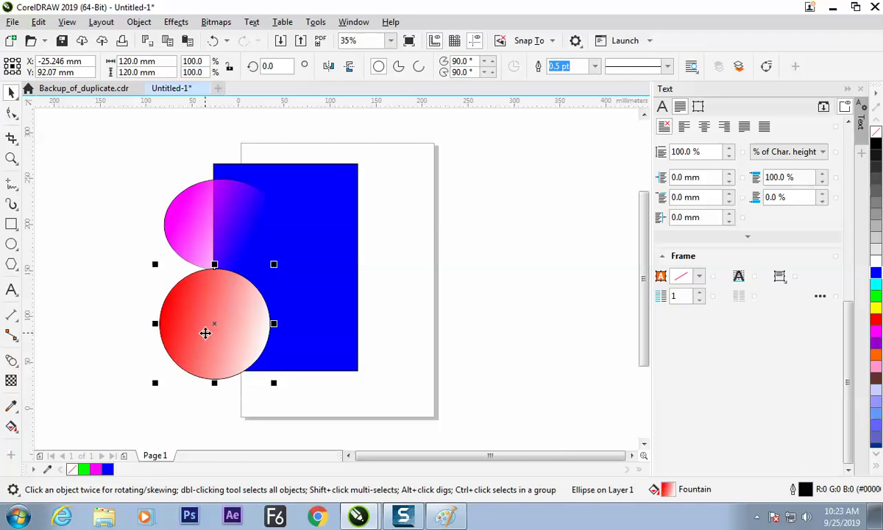
Switch to Paint, draw a vertical divider beside the Interactive Fill notes, and handwrite "Transparency Tool" next to it.
key("alt+Tab")
left_click_drag(546, 115, 549, 234)
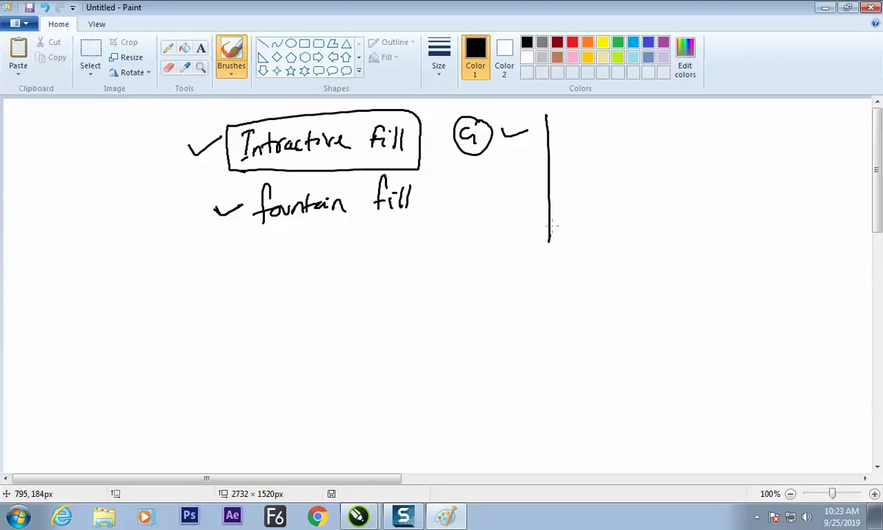
left_click_drag(563, 136, 586, 134)
left_click_drag(580, 154, 624, 168)
left_click_drag(685, 134, 685, 144)
left_click_drag(687, 134, 692, 159)
left_click_drag(727, 128, 727, 148)
left_click_drag(718, 128, 737, 130)
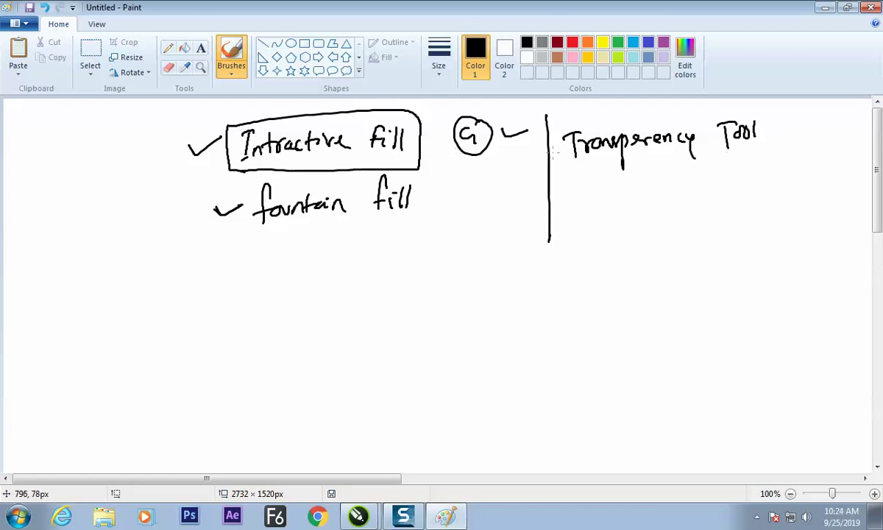
Back in CorelDRAW, move the circle to about X -17.0 mm, Y 95.8 mm and give it a uniform transparency of 38.
key("alt+Tab")
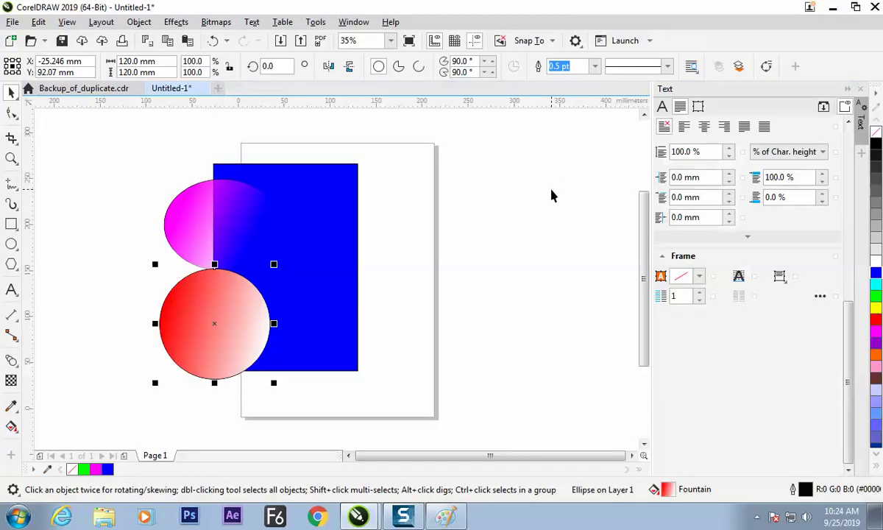
mouse_move(225, 317)
left_mouse_down()
mouse_move(186, 321)
mouse_move(226, 315)
left_mouse_up()
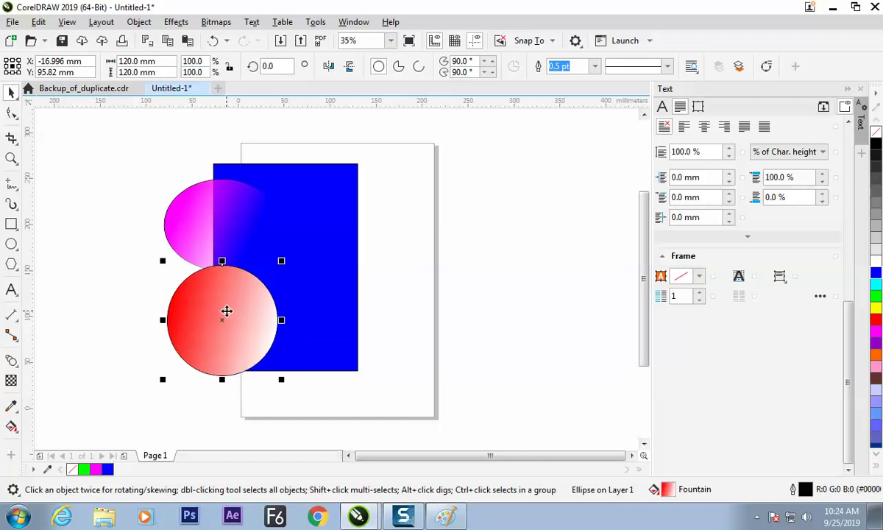
left_click(11, 380)
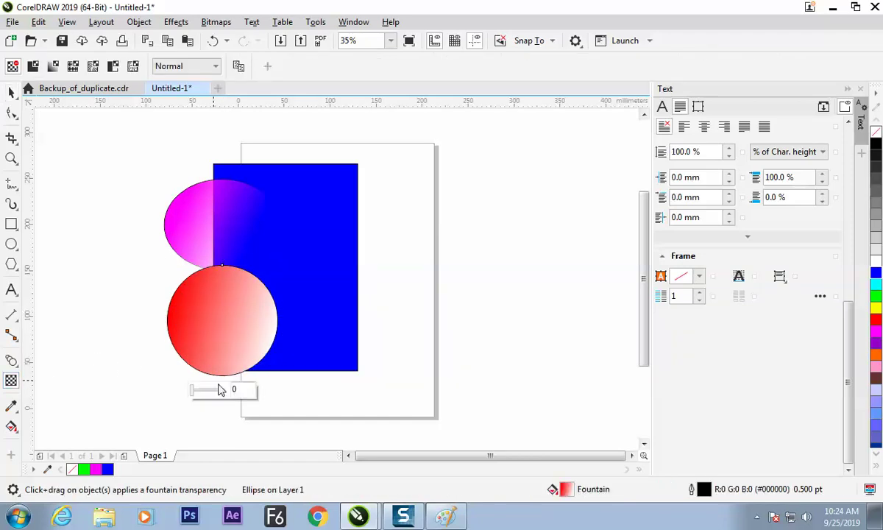
left_click_drag(193, 390, 207, 390)
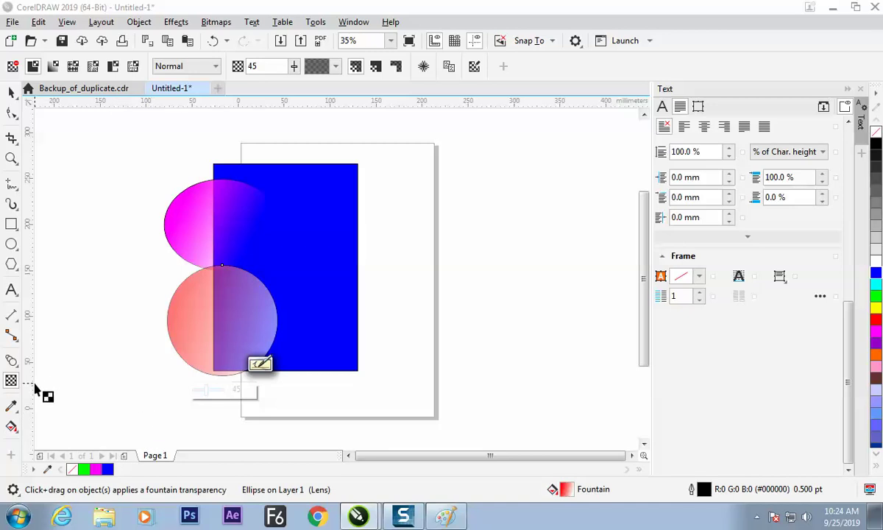
mouse_move(205, 395)
left_mouse_down()
mouse_move(214, 396)
mouse_move(195, 393)
mouse_move(209, 396)
left_mouse_up()
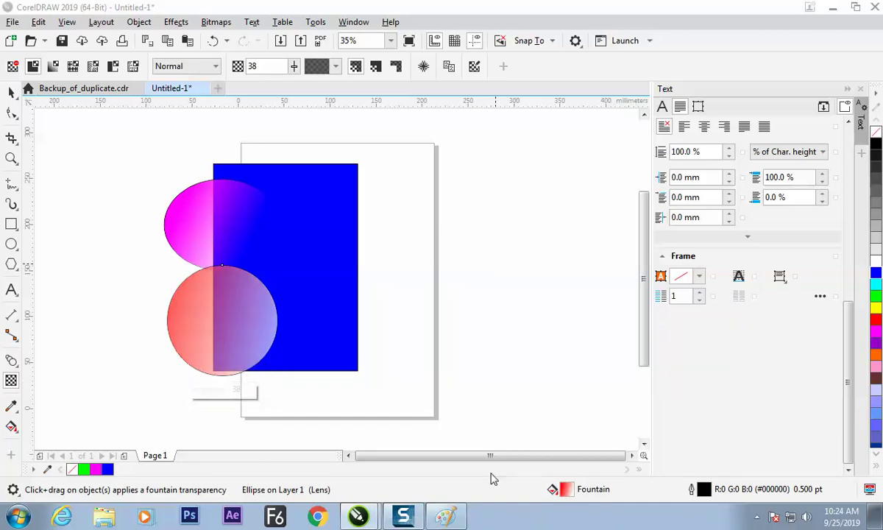
Switch to Paint and draw two branches below the Transparency Tool heading, labelled "Flat" and "Fountain".
left_click(445, 515)
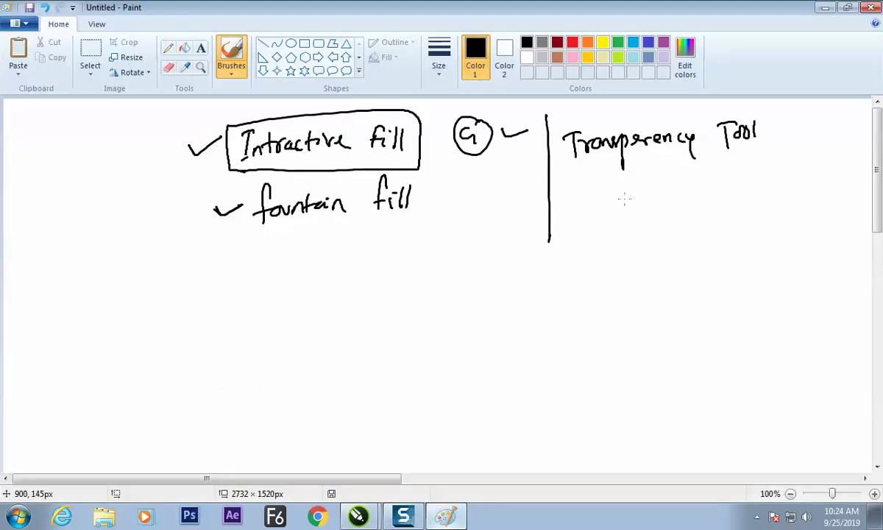
mouse_move(601, 208)
left_mouse_down()
mouse_move(746, 189)
mouse_move(747, 205)
left_mouse_up()
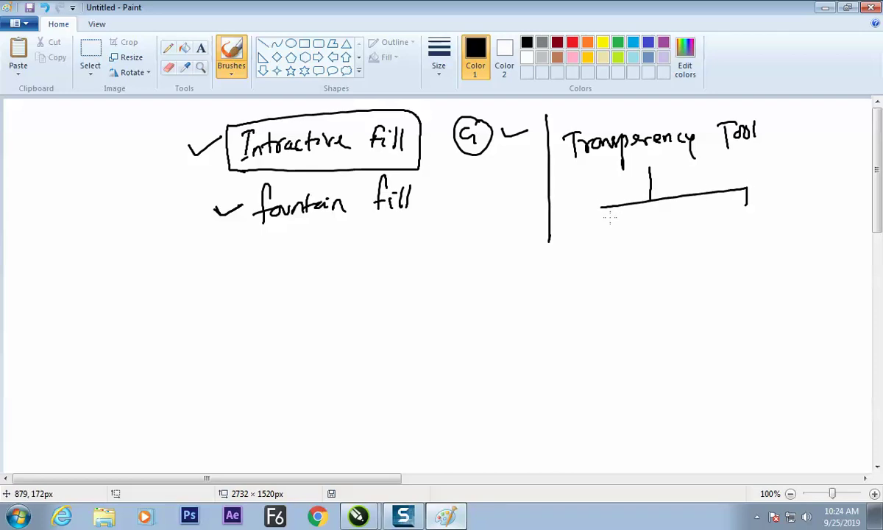
left_click_drag(588, 248, 600, 247)
left_click_drag(590, 256, 599, 255)
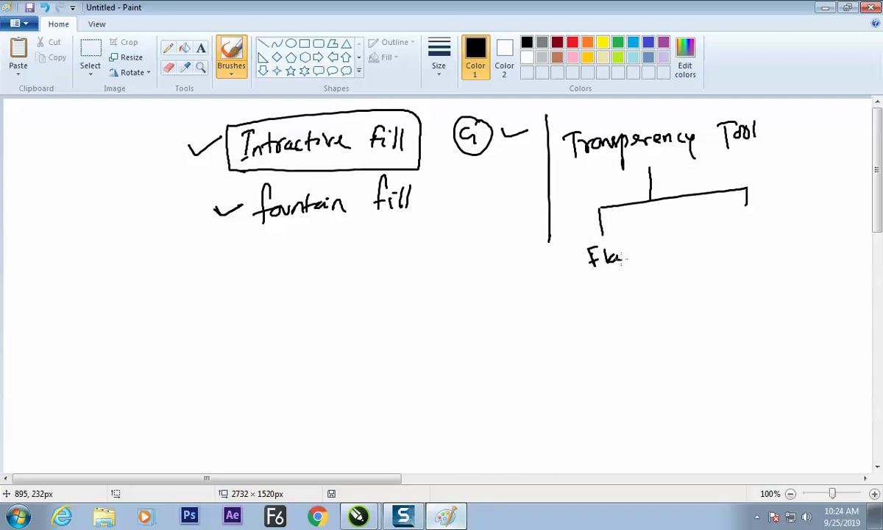
left_click_drag(727, 234, 727, 246)
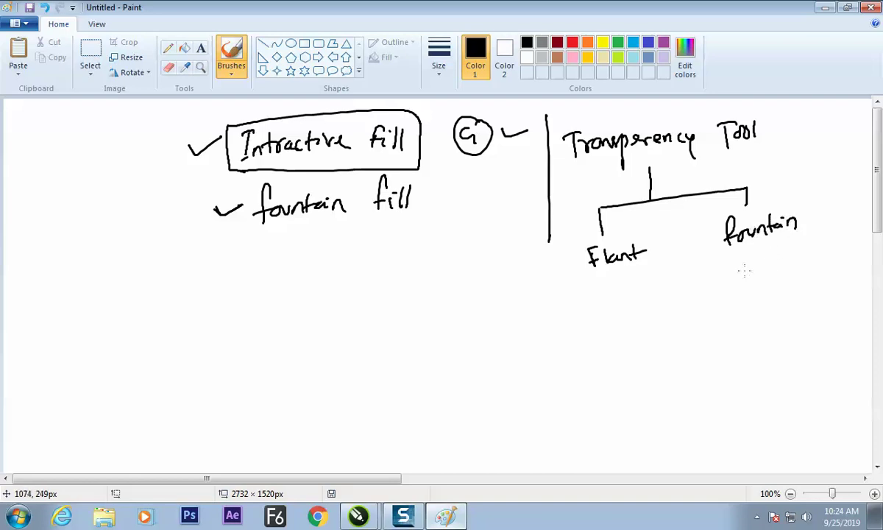
Undo the stray strokes below "Fountain", write "(Gradient)" there, and underline the "Flat" label.
key("ctrl+z")
key("ctrl+z")
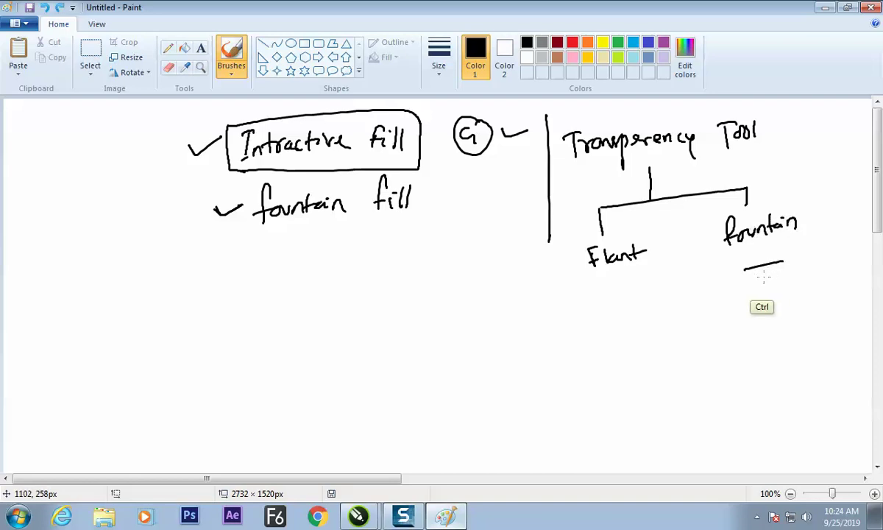
left_click_drag(758, 255, 755, 262)
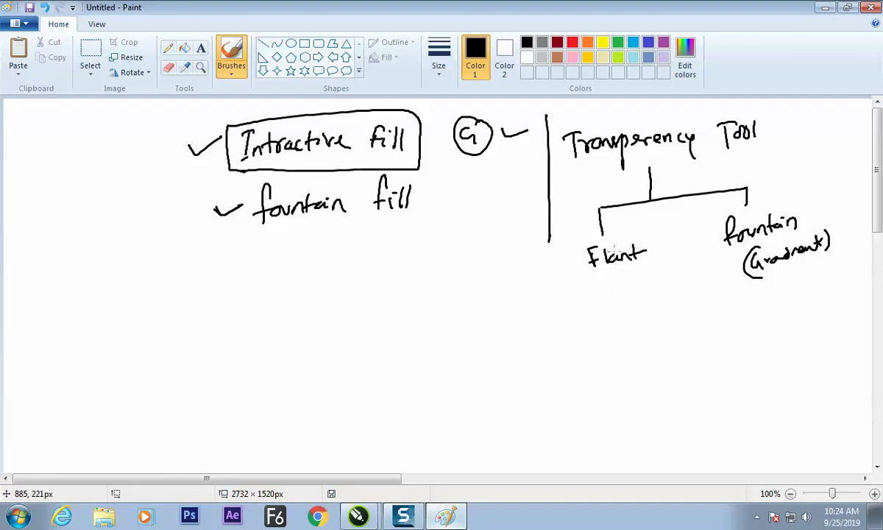
left_click_drag(617, 277, 661, 268)
Return to CorelDRAW and set the circle's uniform transparency to 0 with the Add merge mode.
key("alt+Tab")
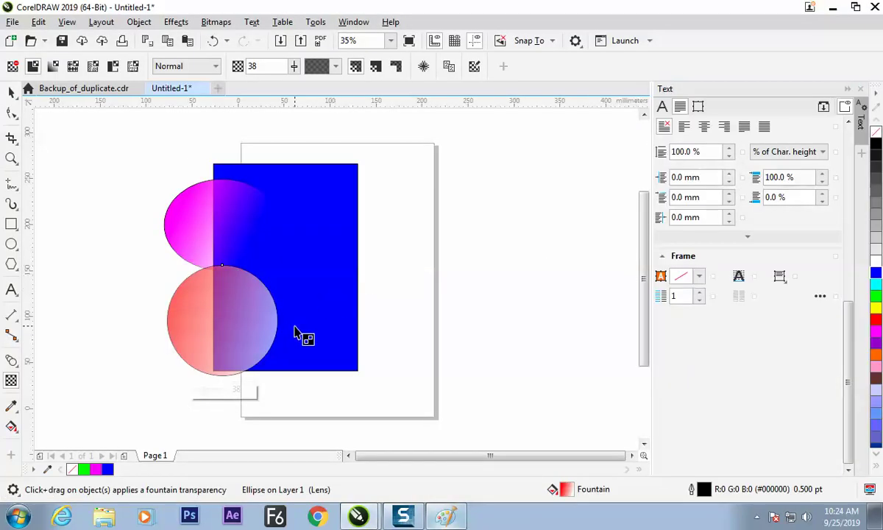
left_click_drag(204, 390, 194, 392)
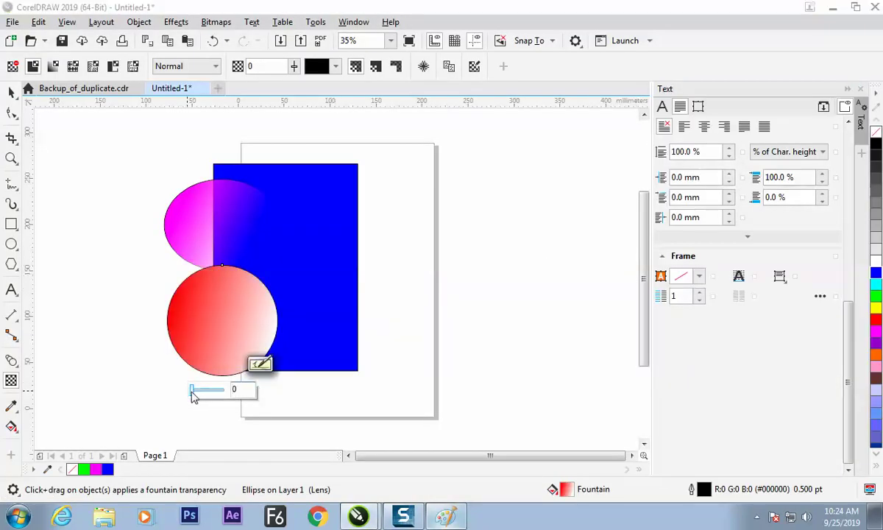
left_click(197, 66)
left_click(184, 106)
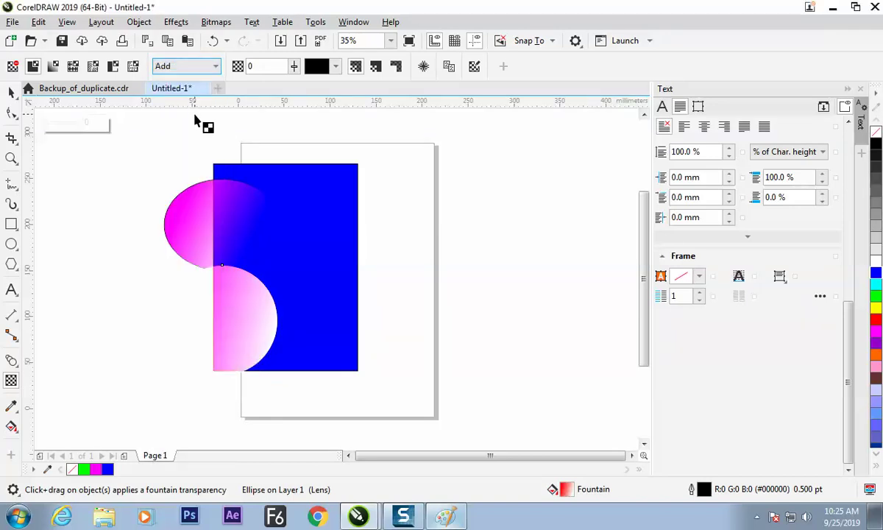
In Paint, add a third branch labelled "Blend" to the Transparency Tool diagram, circle it, and put a check mark beside it.
key("alt+Tab")
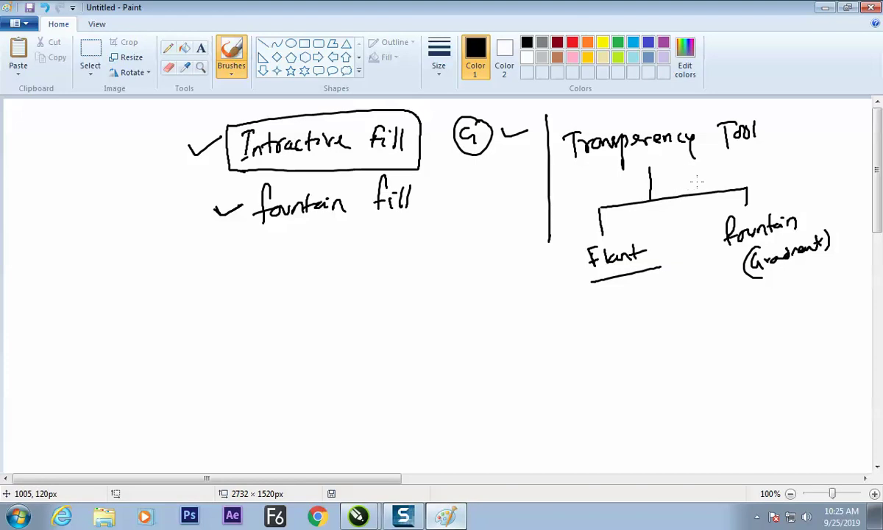
left_click_drag(674, 199, 703, 305)
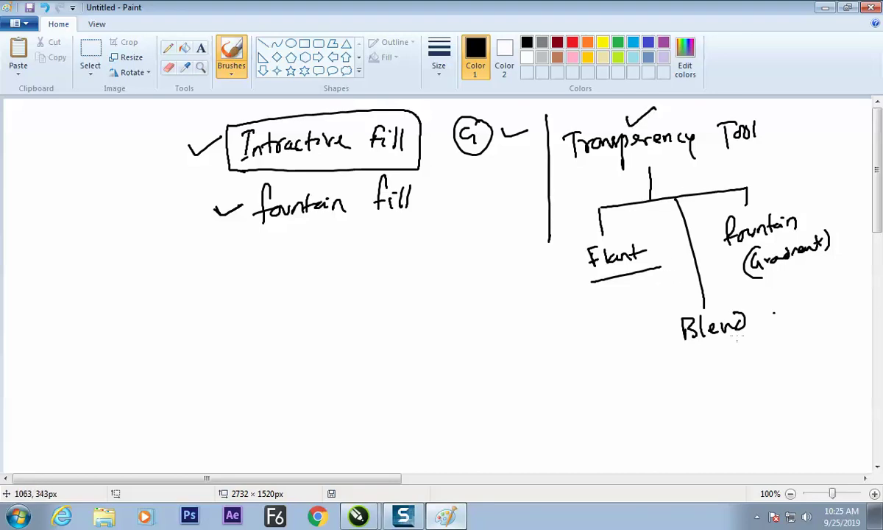
left_click_drag(752, 305, 761, 306)
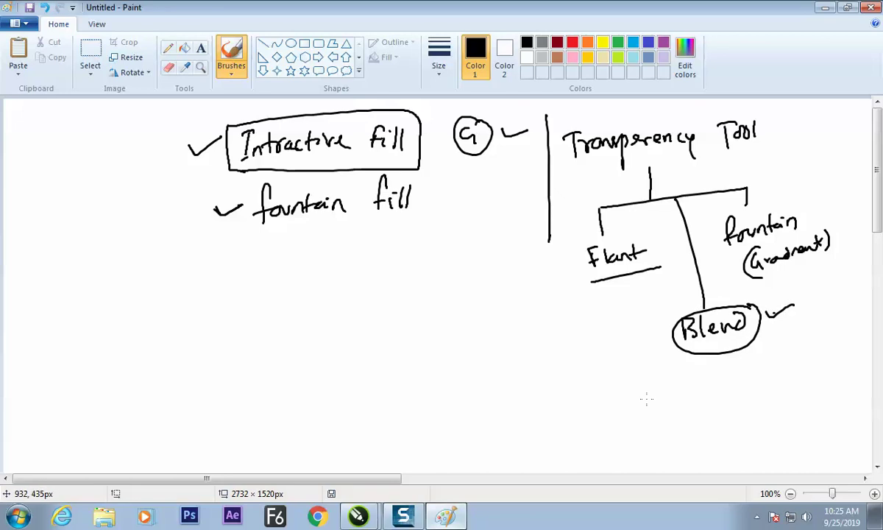
In CorelDRAW, create a new A4 document and draw a 75 mm square filled red in the page's upper half.
key("alt+Tab")
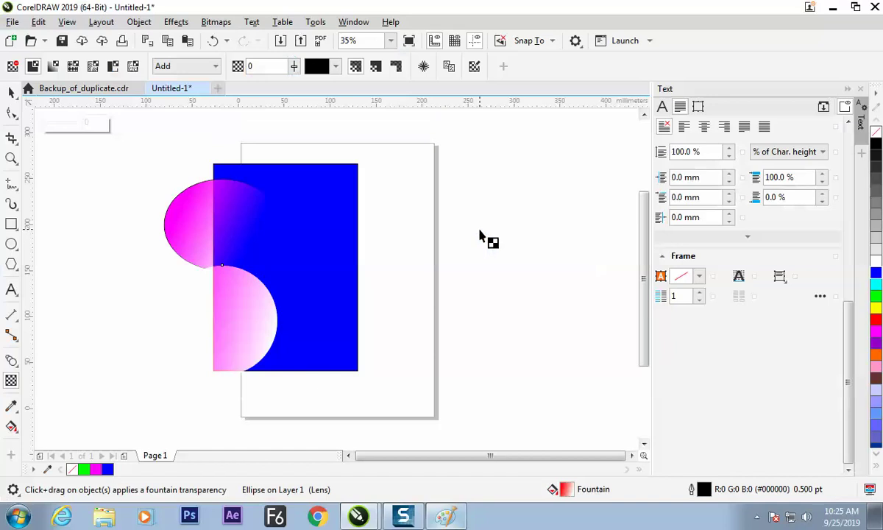
key("ctrl+n")
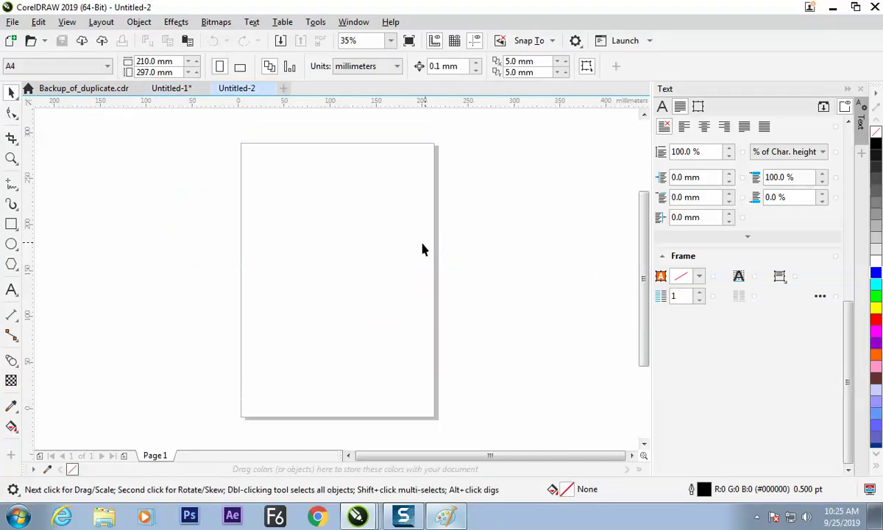
key("F6")
left_click_drag(280, 200, 350, 269)
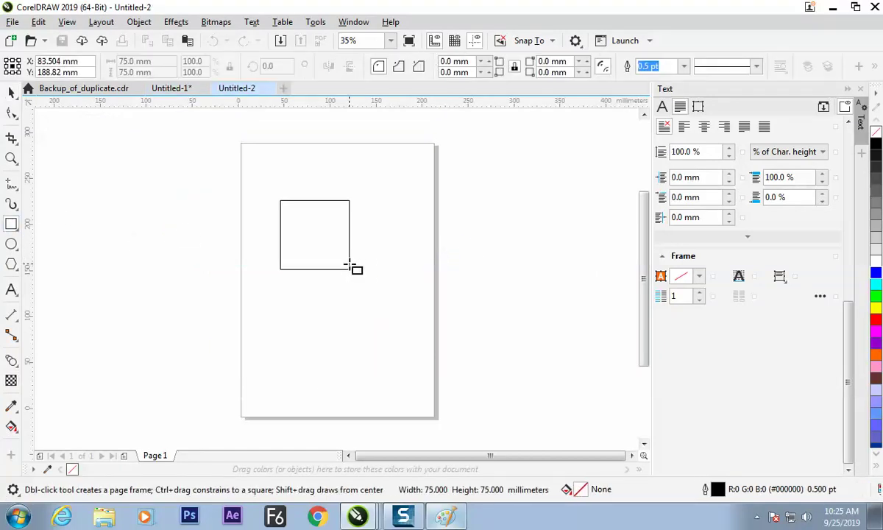
left_click(878, 322)
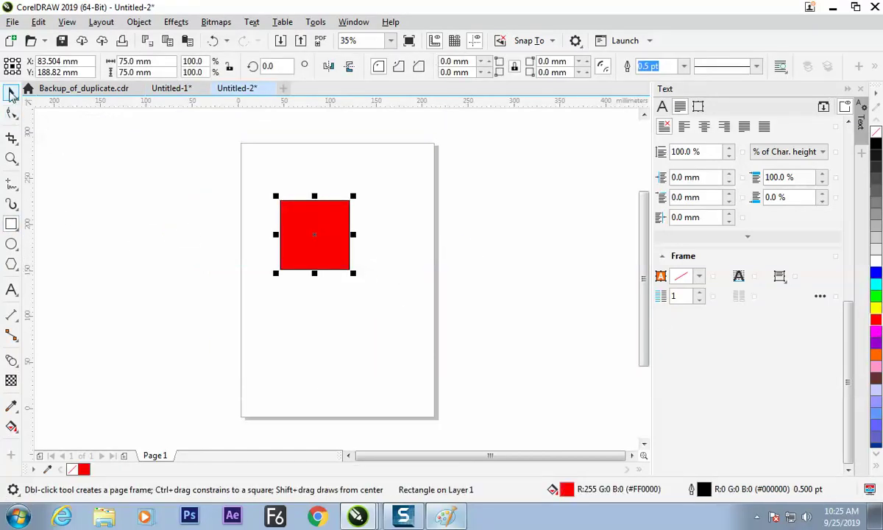
Duplicate the red square, fill the copy green, and place it overlapping the original at about X 121.8 mm, Y 158.1 mm.
left_click(11, 92)
left_click_drag(334, 257, 364, 278)
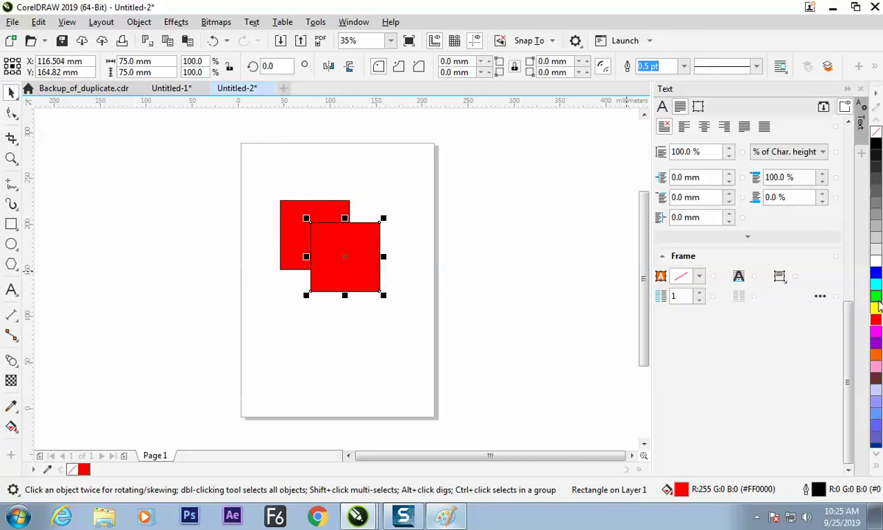
left_click(876, 296)
left_click_drag(363, 276, 368, 283)
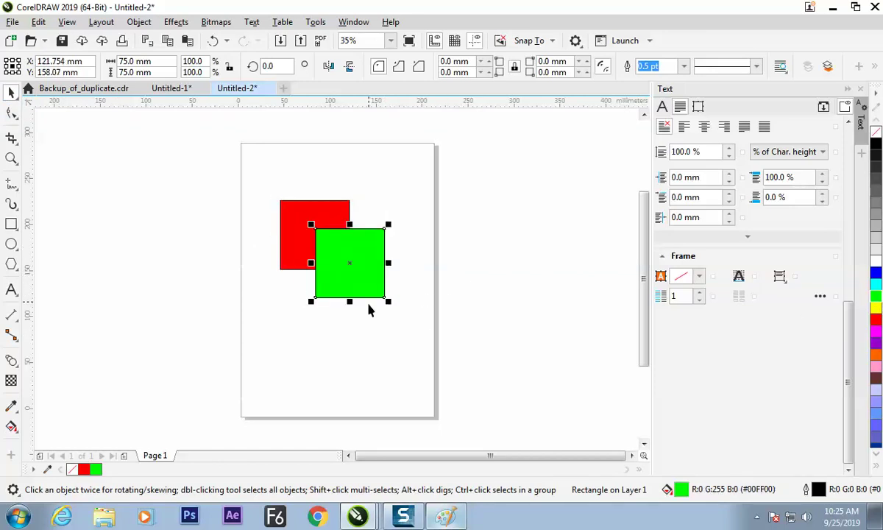
With the Transparency tool, try the Add merge mode on the green square and switch it to Subtract.
left_click(11, 381)
left_click(200, 72)
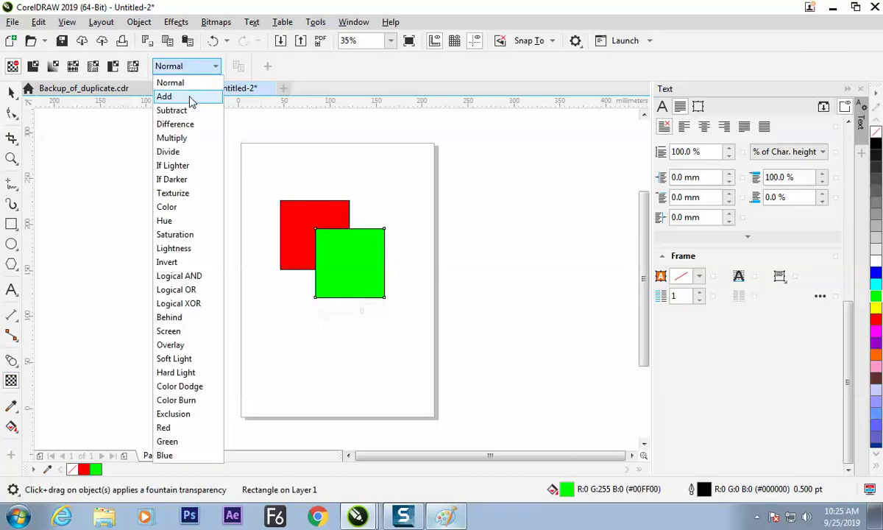
left_click(189, 97)
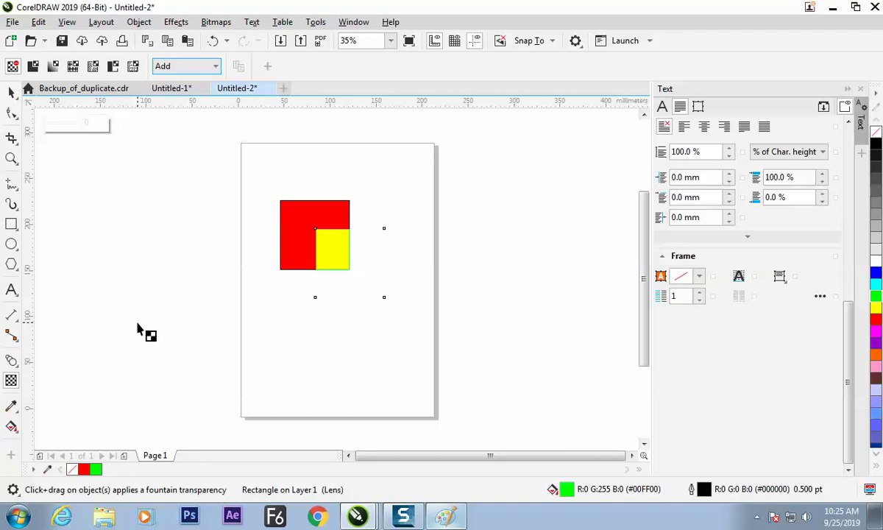
left_click(215, 67)
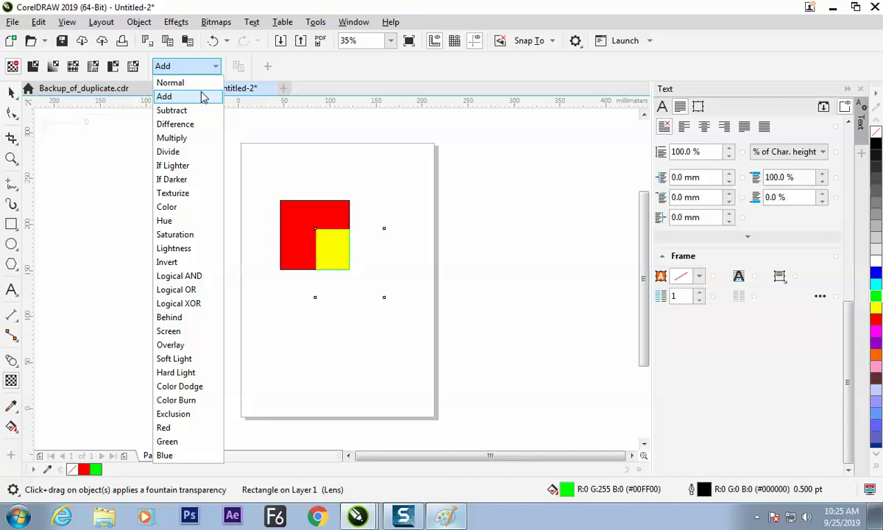
left_click(193, 111)
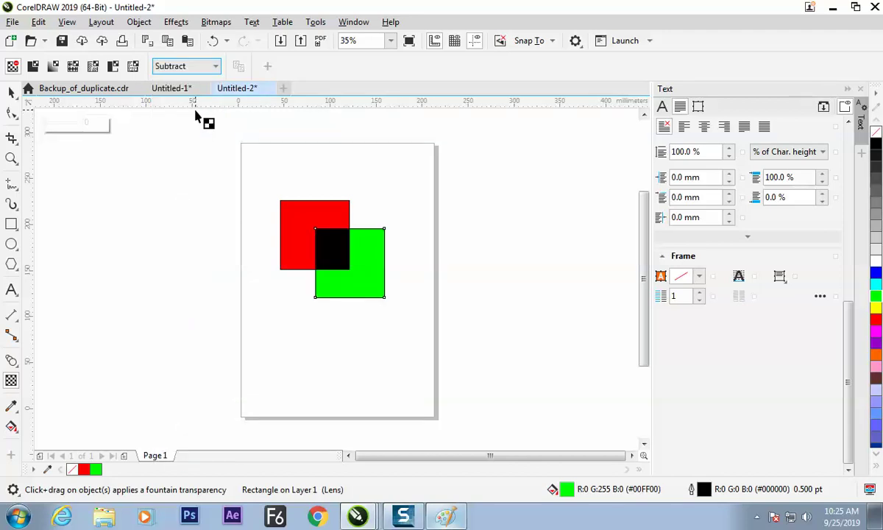
Set the green square's merge mode to Add and place a black rectangle of about 186 × 185 mm behind both squares.
left_click(196, 66)
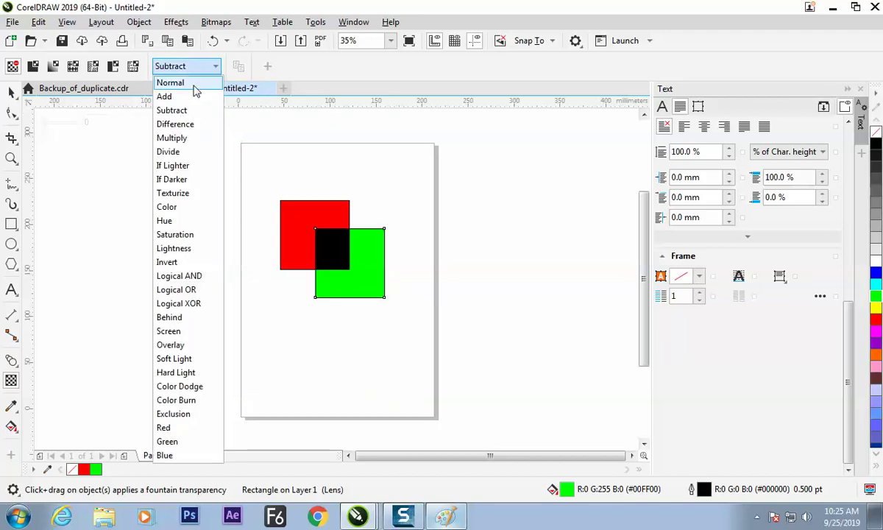
left_click(191, 99)
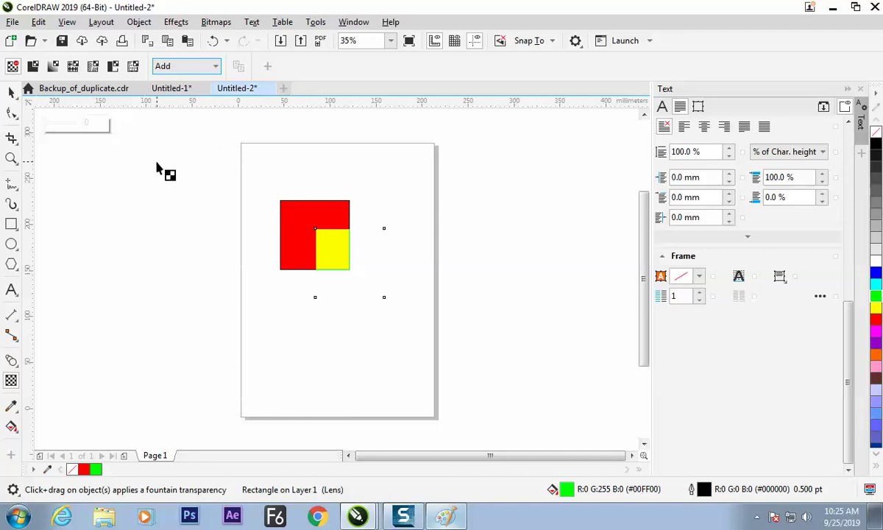
left_click(11, 224)
mouse_move(255, 173)
left_mouse_down()
mouse_move(416, 320)
mouse_move(428, 343)
left_mouse_up()
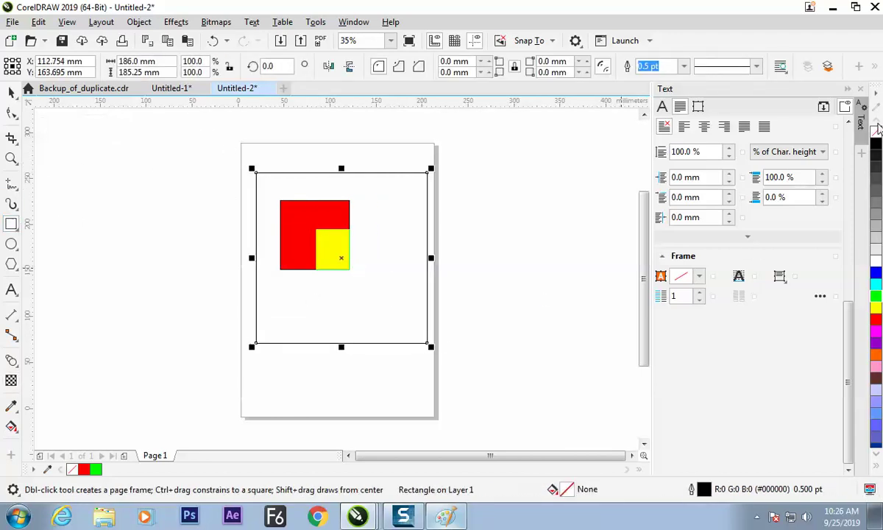
left_click(875, 143)
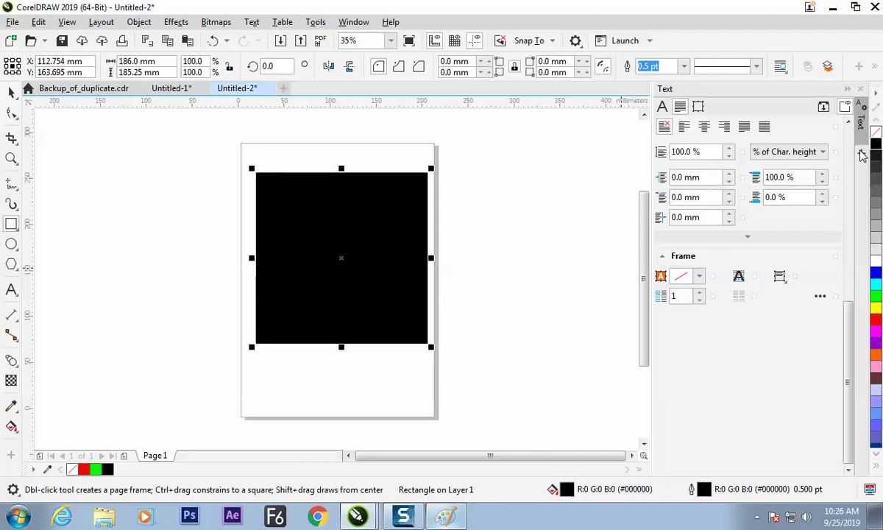
key("shift+Page_Down")
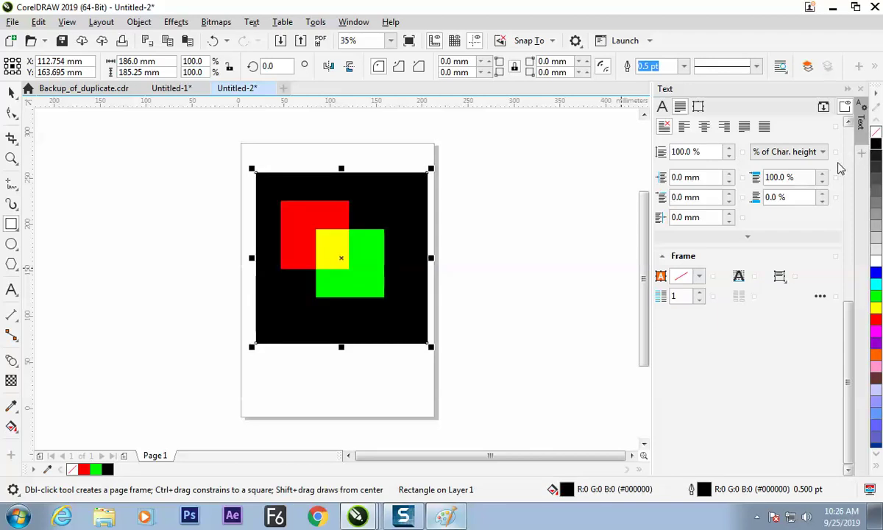
Move the black background rectangle so its centre sits at about X 94.2 mm, Y 161.6 mm.
key("space")
left_click(386, 144)
left_click(332, 202)
left_click(457, 222)
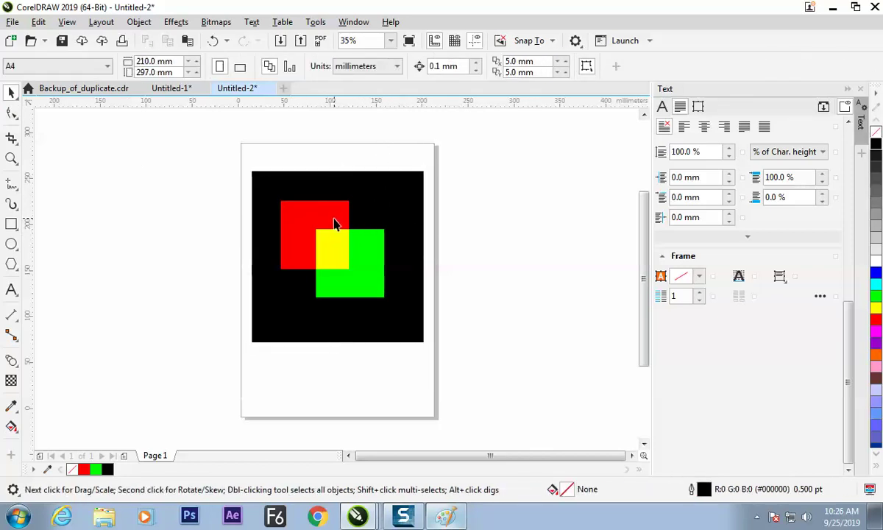
key("z")
left_click_drag(250, 173, 399, 304)
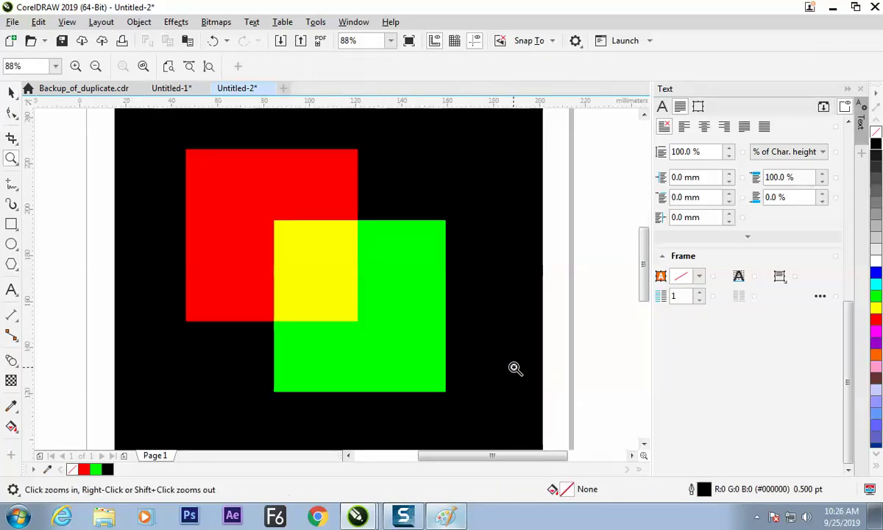
left_click(11, 91)
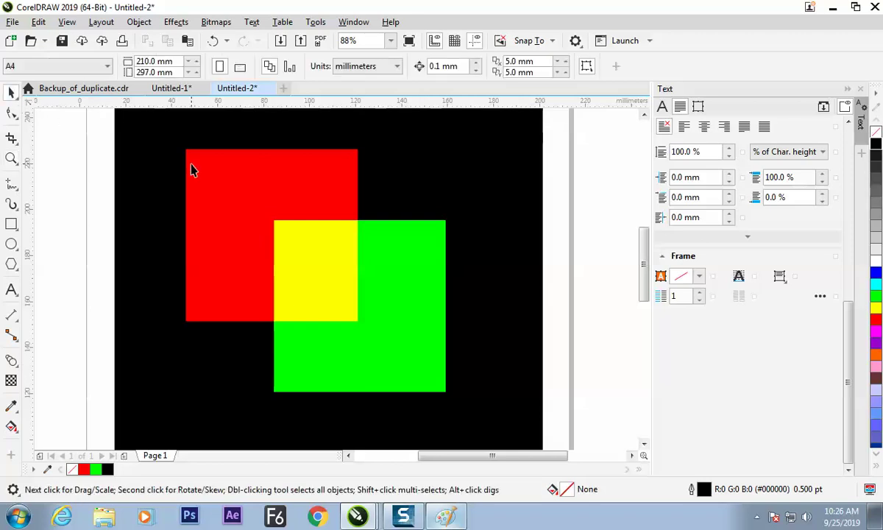
left_click(433, 151)
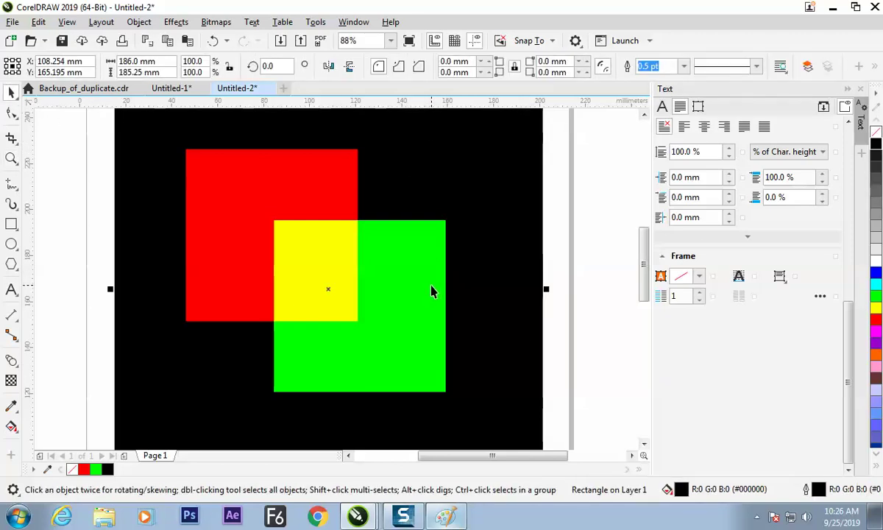
left_click_drag(466, 192, 475, 170)
left_click_drag(442, 196, 443, 197)
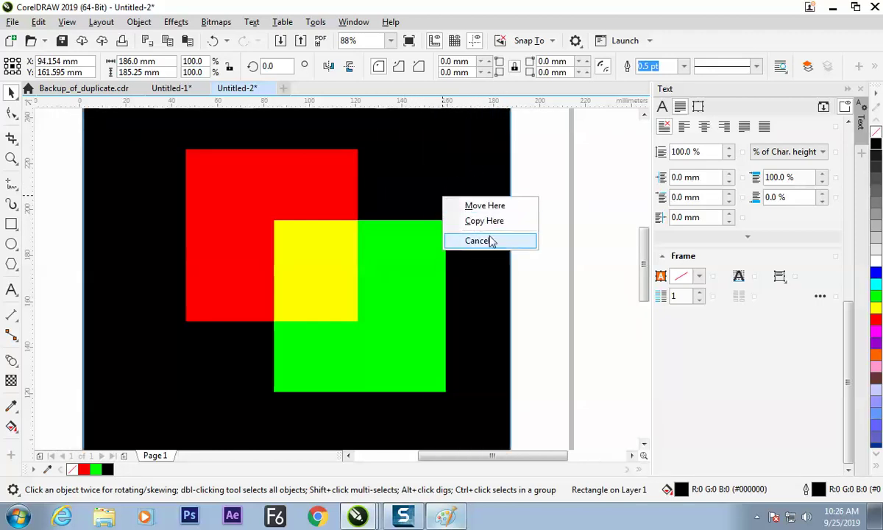
left_click(429, 193)
Examine the stacking-order commands available for the black background rectangle, including their shortcuts.
right_click(433, 192)
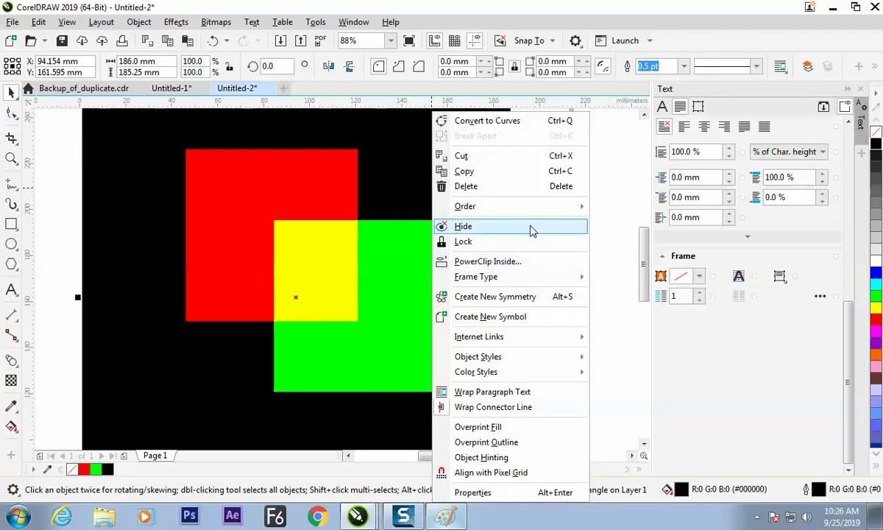
mouse_move(527, 208)
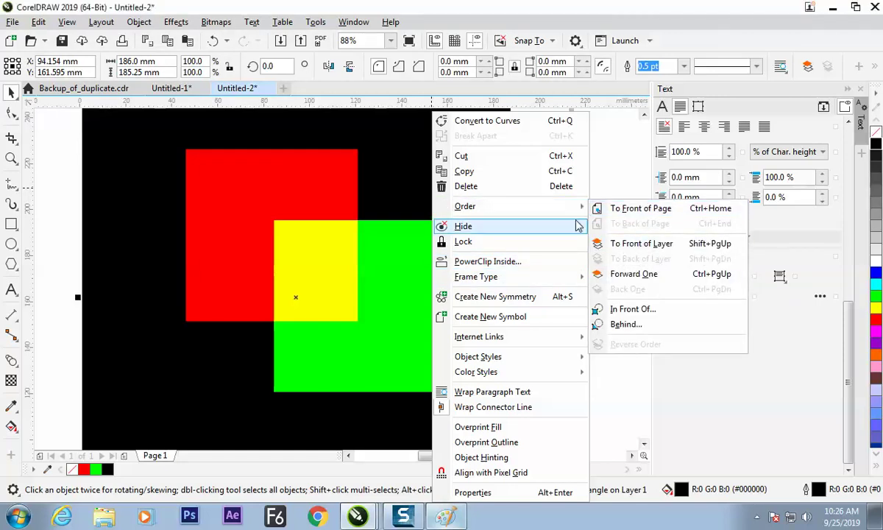
left_click(140, 23)
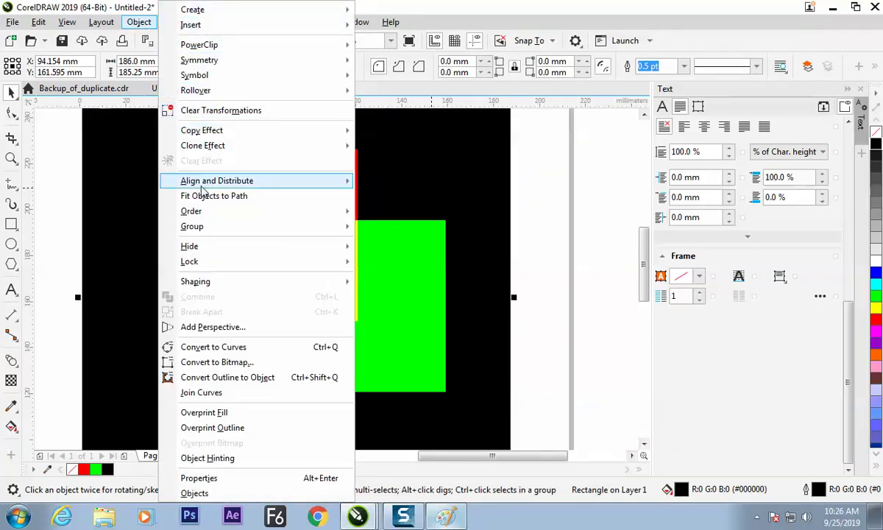
mouse_move(189, 211)
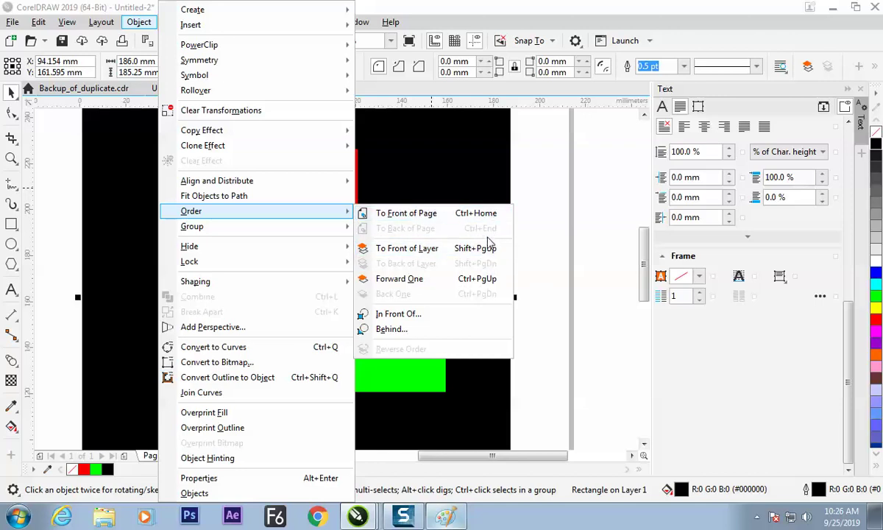
left_click(553, 193)
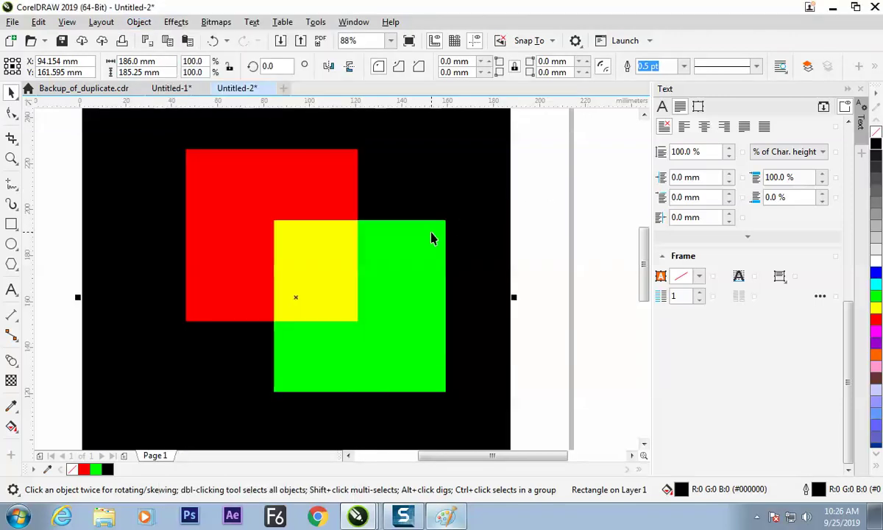
left_click(539, 204)
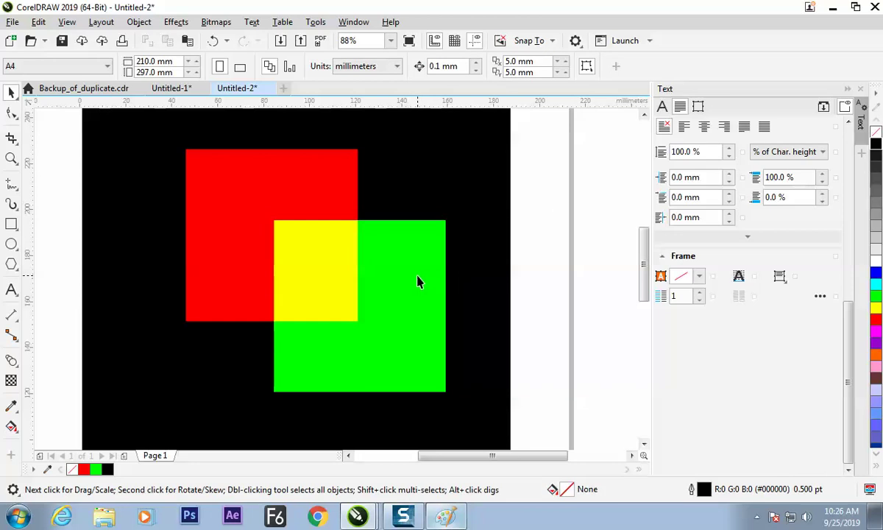
Duplicate the green Add-mode square, place the copy at about X 69.3 mm, Y 145.2 mm, and fill it blue.
left_click(408, 278)
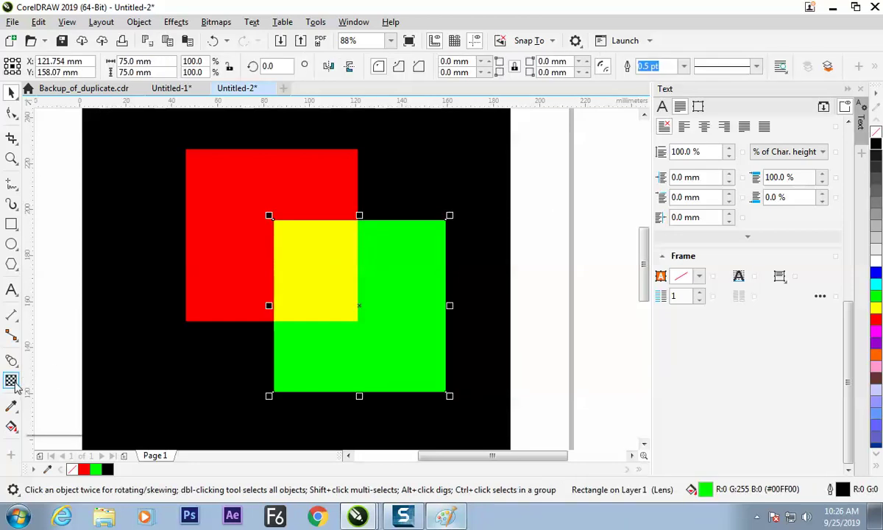
left_click(14, 381)
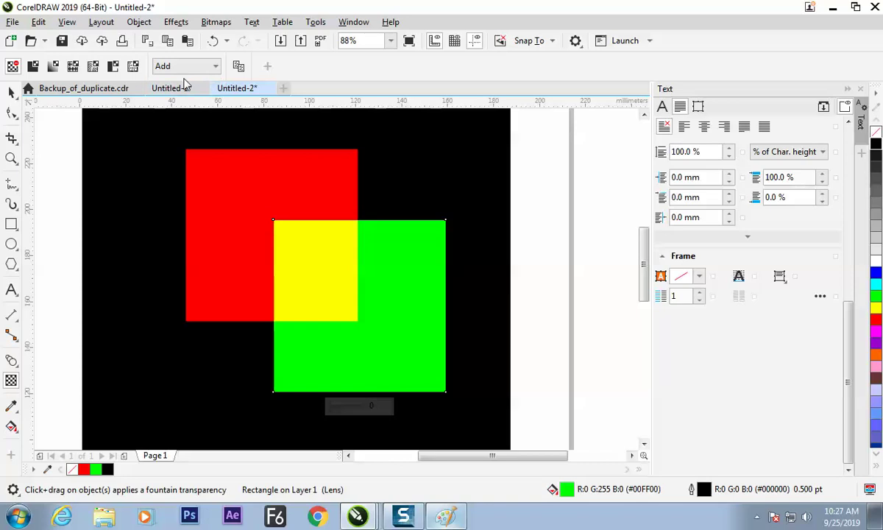
left_click(11, 92)
left_click(361, 248)
left_click(506, 230)
left_click(416, 241)
left_click_drag(405, 269, 284, 298)
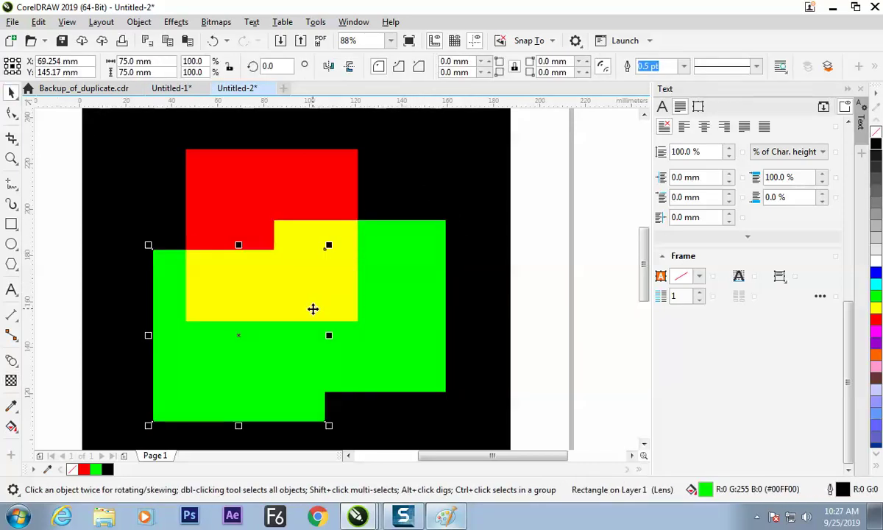
left_click(876, 272)
left_click(557, 272)
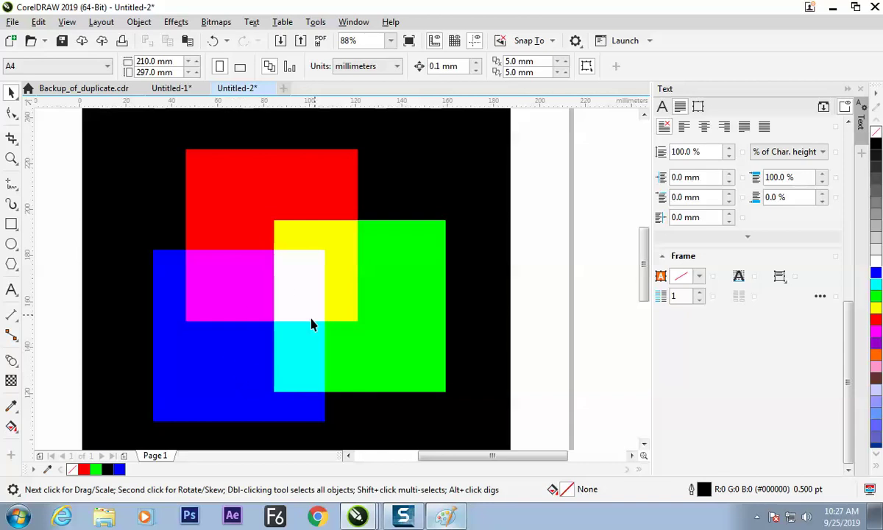
Try deleting the black background rectangle, undo the deletion, and shift the rectangle to about X 96.3 mm, Y 154.4 mm.
left_click(234, 362)
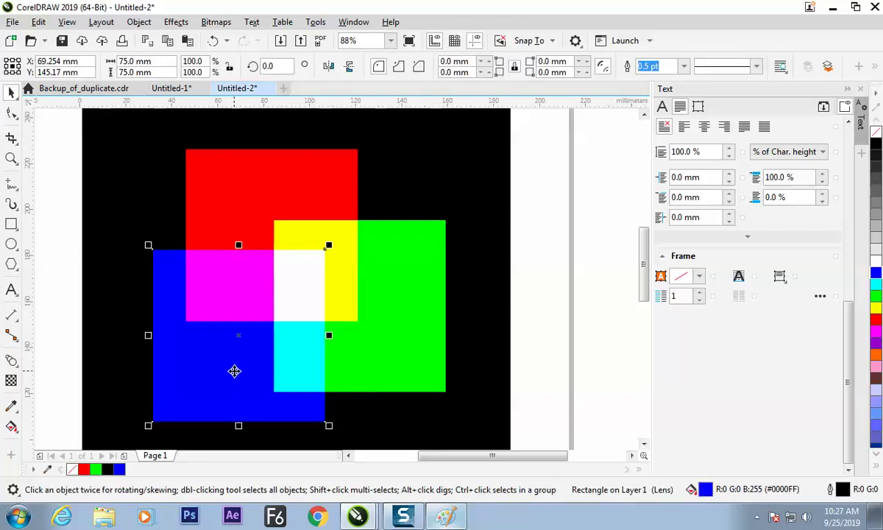
left_click(456, 199)
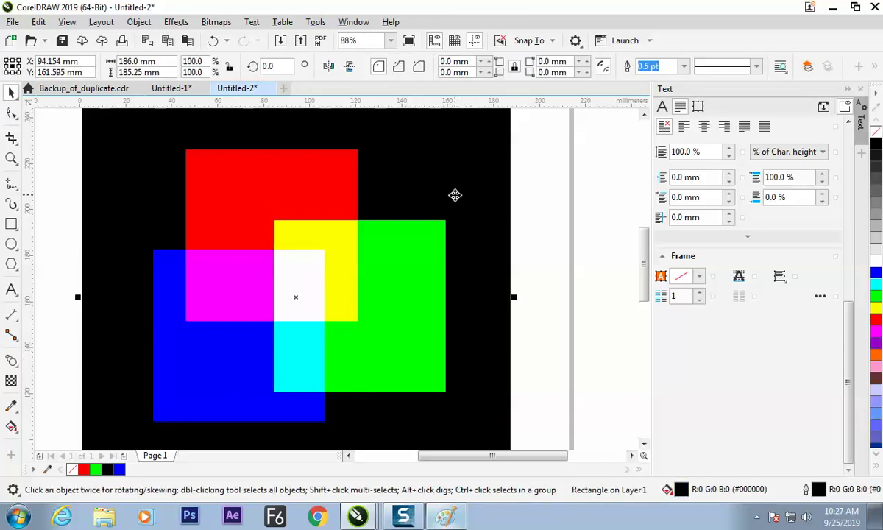
left_click_drag(453, 192, 467, 191)
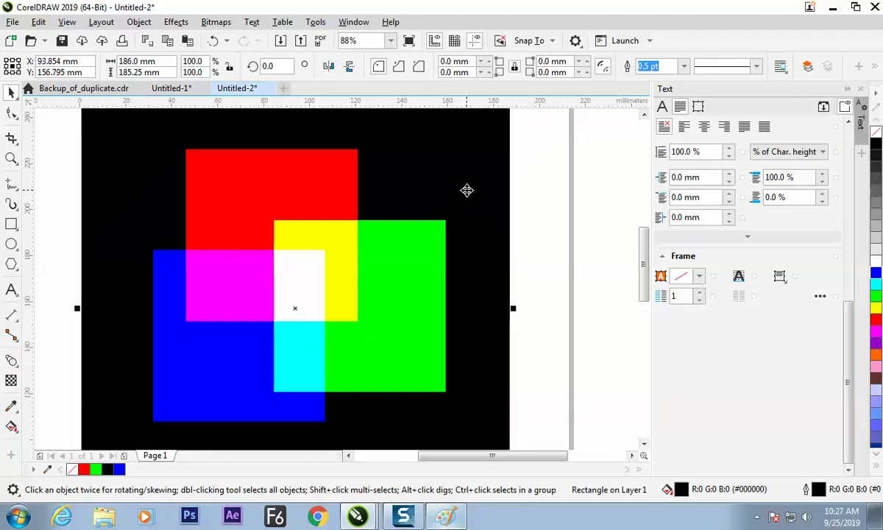
key("Delete")
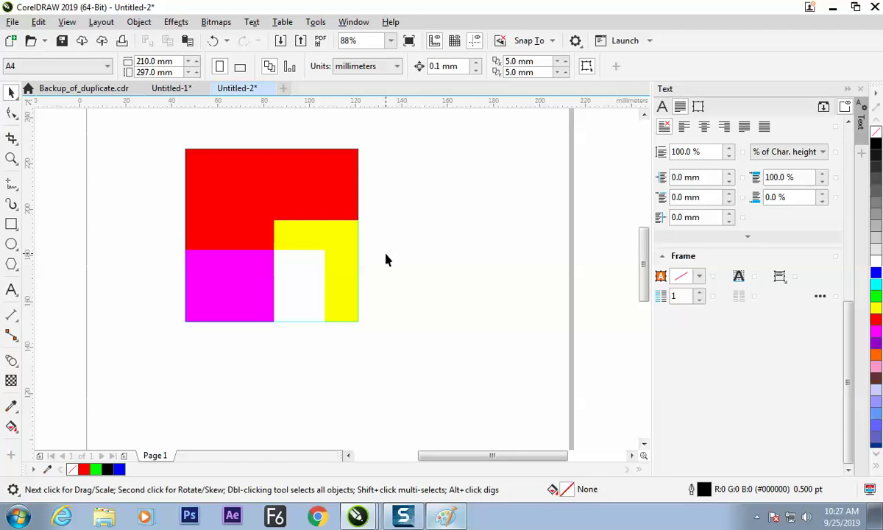
key("ctrl+z")
mouse_move(483, 192)
left_mouse_down()
mouse_move(494, 186)
mouse_move(489, 198)
left_mouse_up()
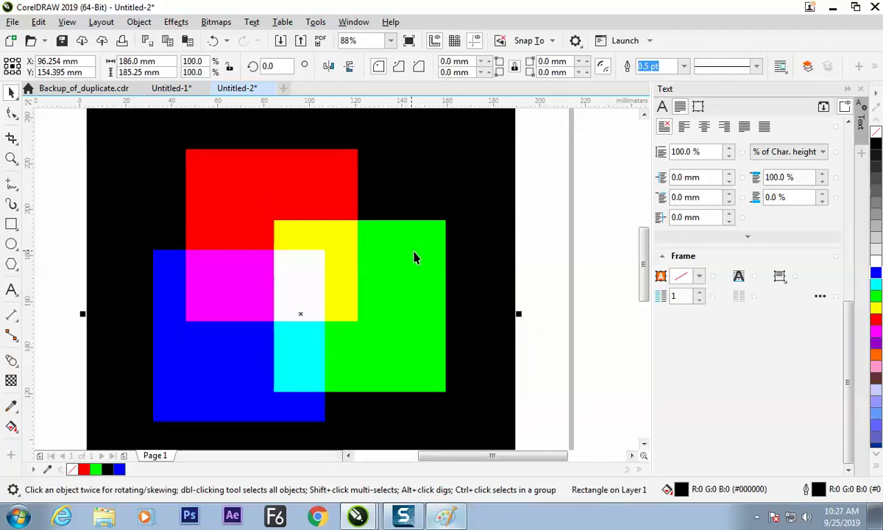
With the Transparency tool, try the Normal merge mode on the blue square and return it to Add.
left_click(156, 297)
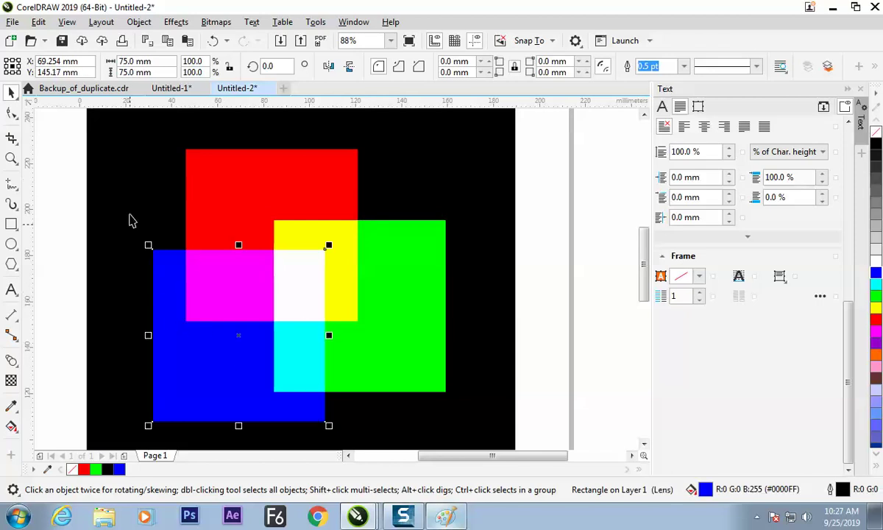
left_click(12, 379)
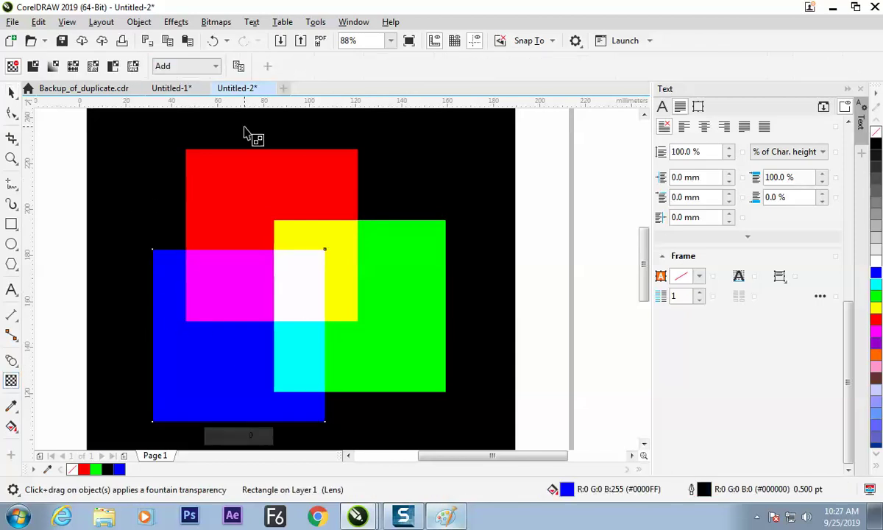
left_click(215, 68)
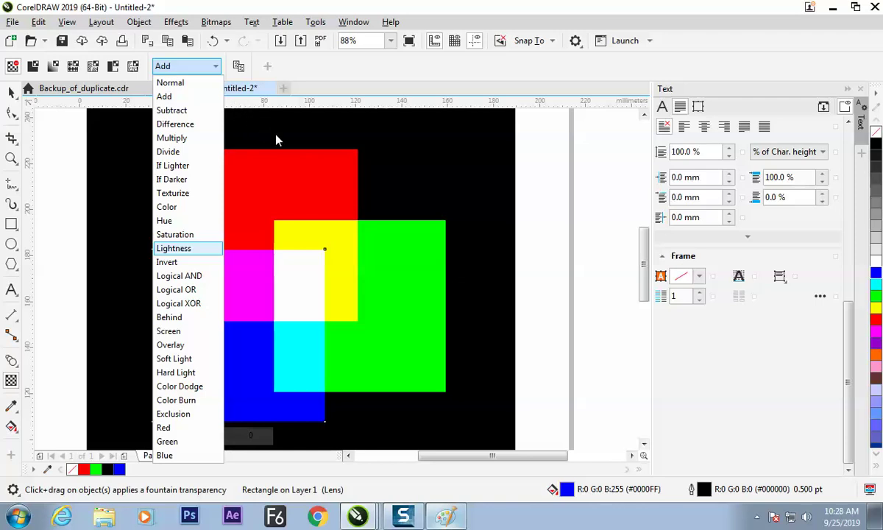
left_click(191, 84)
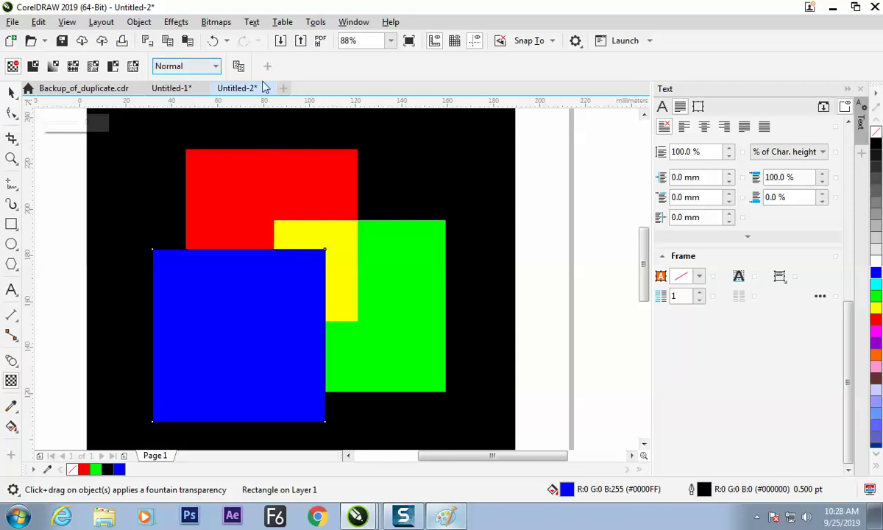
left_click(214, 67)
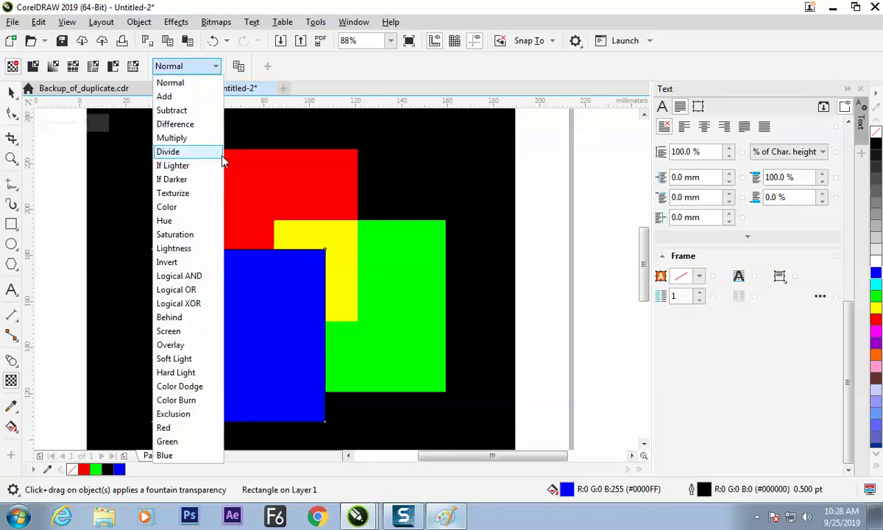
left_click(171, 96)
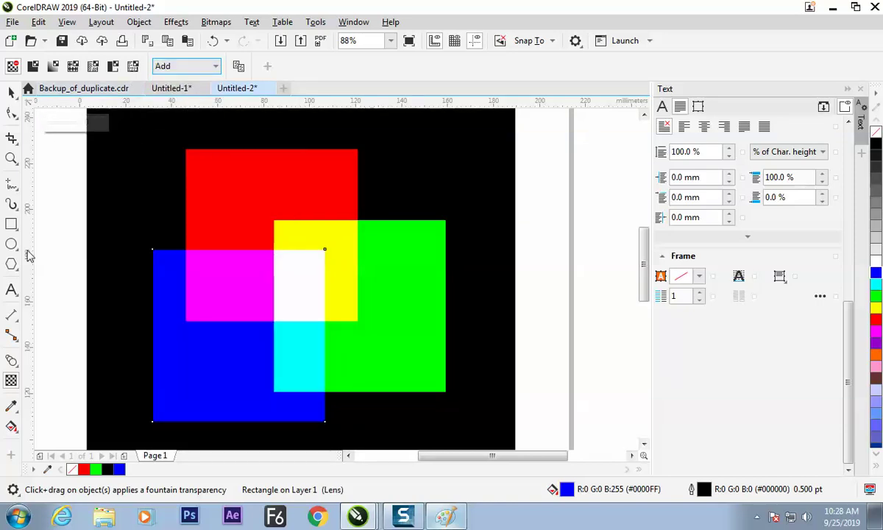
Try a uniform transparency of 50 on the blue square and vary its amount.
left_click(32, 67)
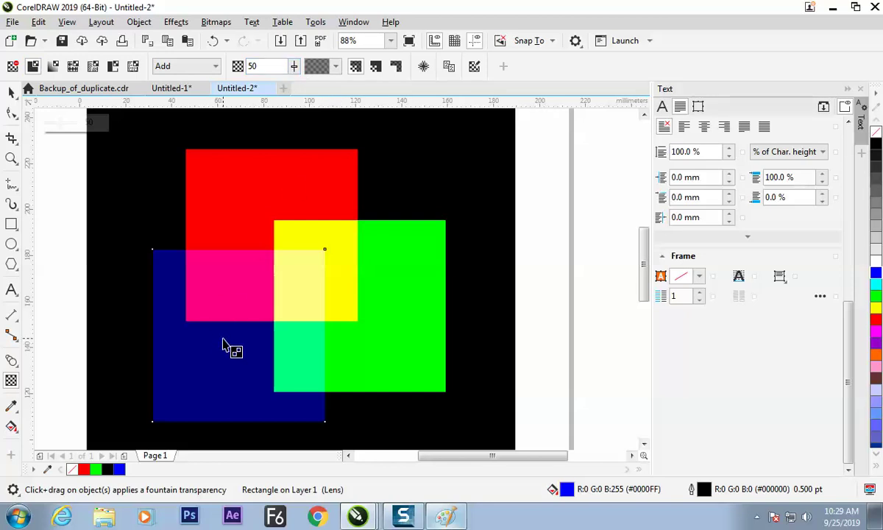
left_click_drag(293, 66, 341, 88)
left_click(294, 66)
left_click_drag(279, 75, 192, 95)
Apply a linear fountain transparency to the blue square and reshape it into a short vertical gradient at 90°.
left_click(53, 66)
mouse_move(152, 335)
left_mouse_down()
mouse_move(185, 324)
mouse_move(152, 335)
left_mouse_up()
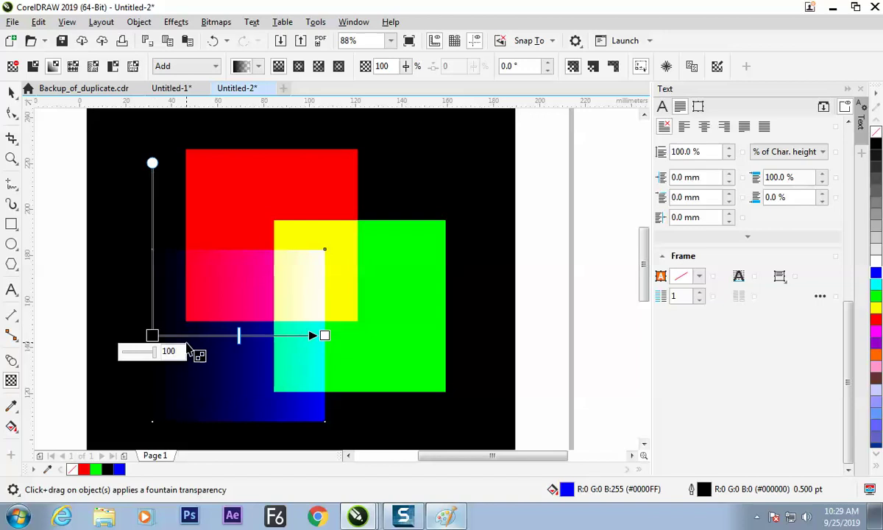
left_click_drag(324, 336, 343, 339)
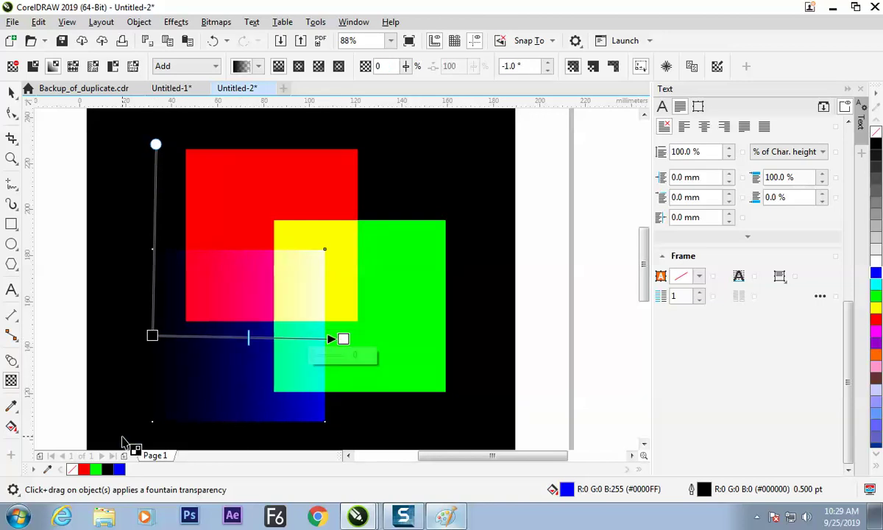
left_click_drag(343, 338, 324, 391)
left_click_drag(152, 332, 152, 292)
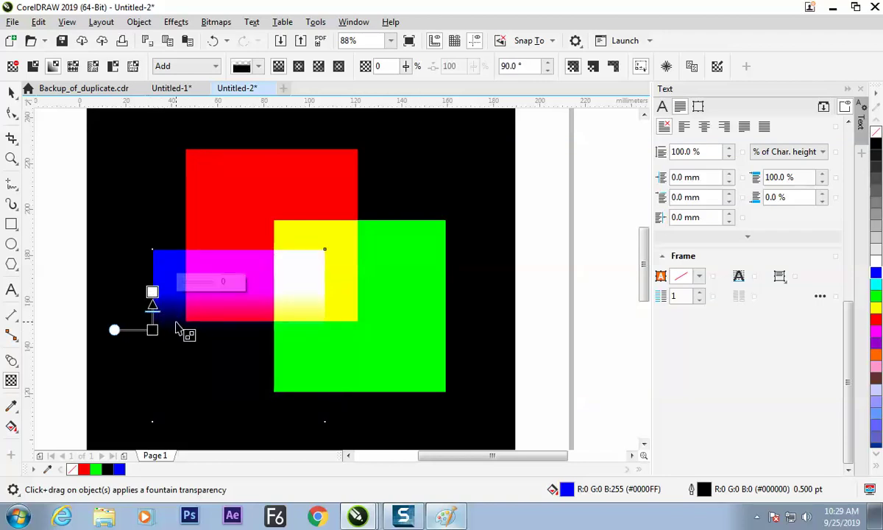
Redirect the blue square's fountain transparency into a nearly horizontal gradient at about 9.5°.
left_click_drag(180, 331, 311, 292)
left_click_drag(185, 353, 301, 341)
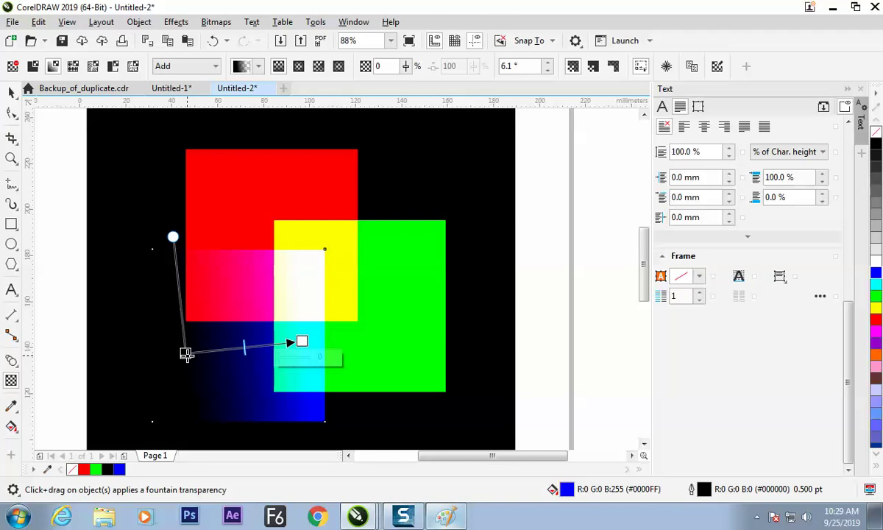
left_click_drag(300, 341, 308, 332)
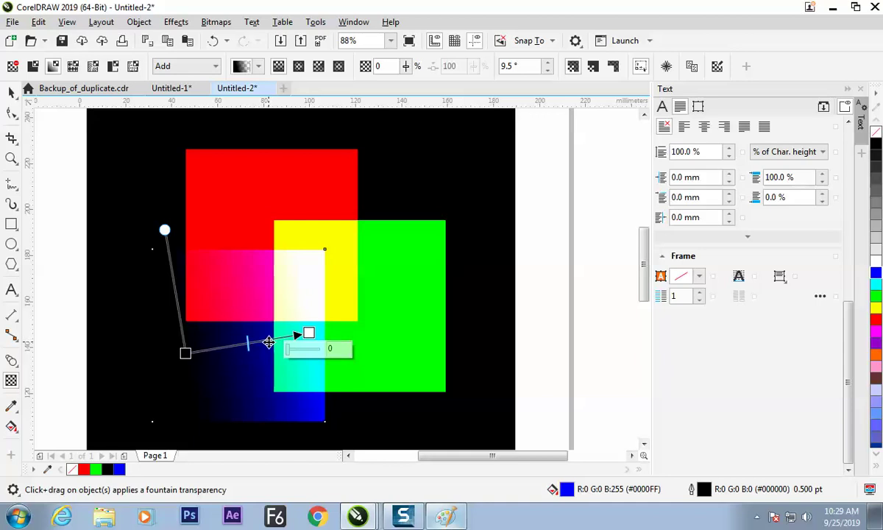
Add two nodes to the blue square's transparency gradient: one at 68% with transparency 100, another at 37% with transparency 0.
double_click(269, 340)
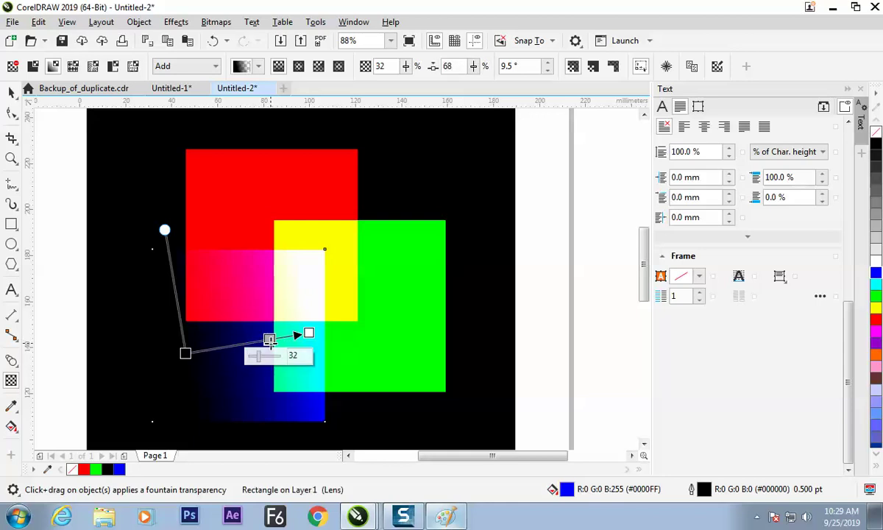
left_click_drag(256, 357, 291, 358)
double_click(230, 345)
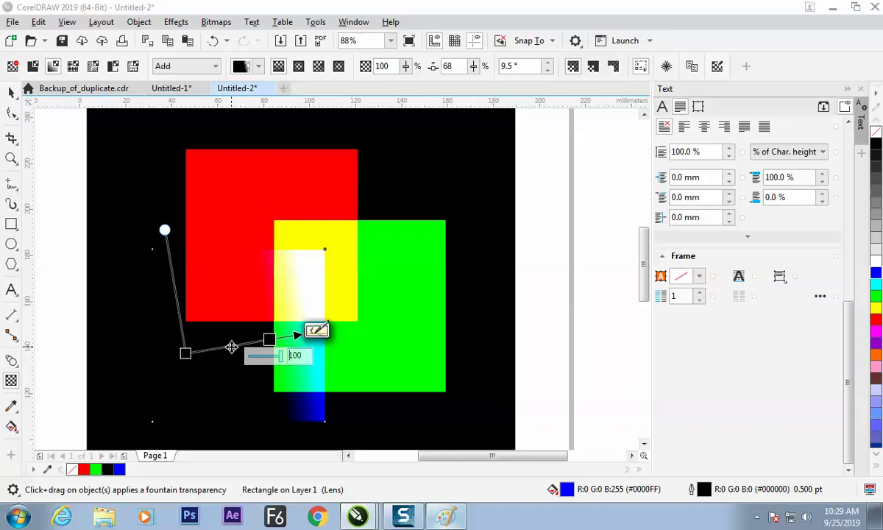
left_click_drag(247, 370, 212, 369)
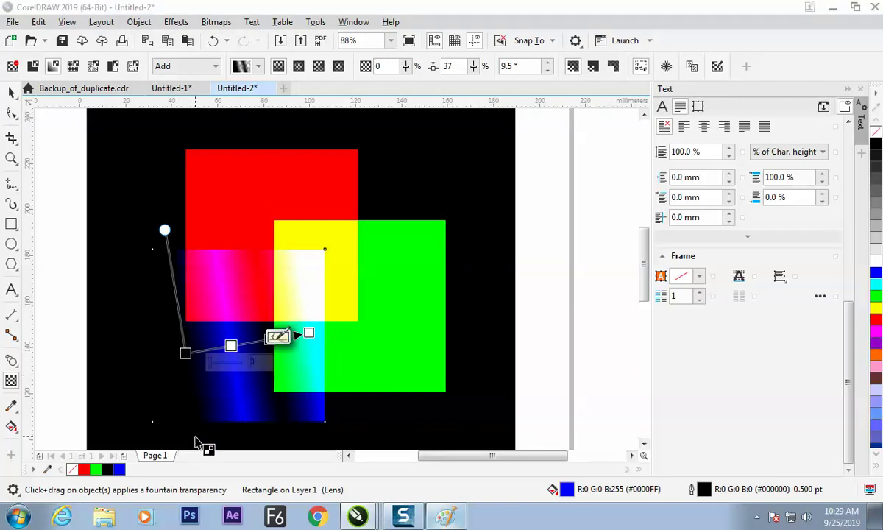
Move the blue square's transparency gradient start and end nodes to slope it downward at about -33.8°.
left_click_drag(186, 354, 172, 339)
left_click_drag(308, 333, 289, 384)
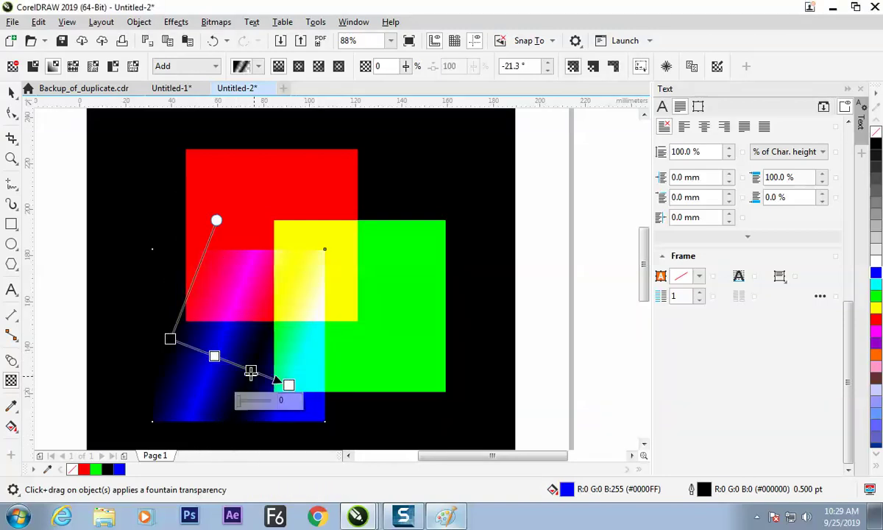
left_click_drag(170, 339, 170, 305)
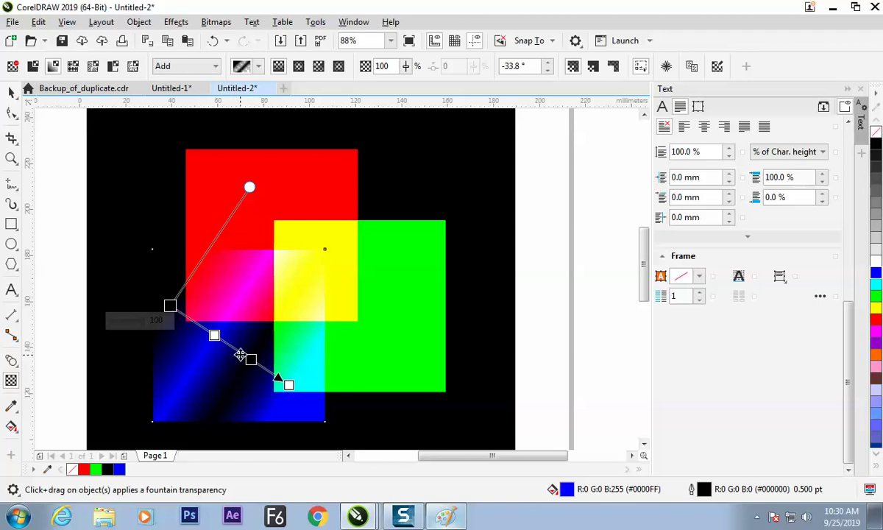
Set the 37% gradient node's transparency to about 47, skew the gradient, and shift its end node to about -32.2°.
left_click(214, 335)
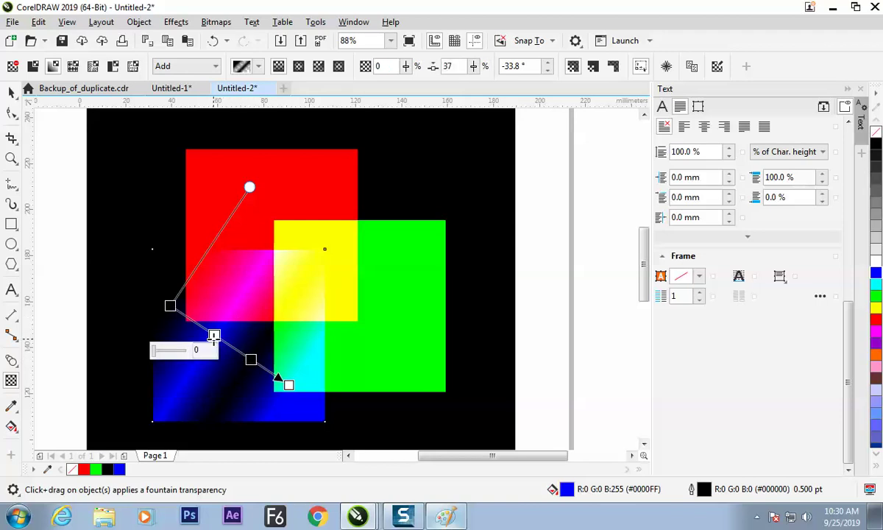
left_click_drag(158, 351, 181, 371)
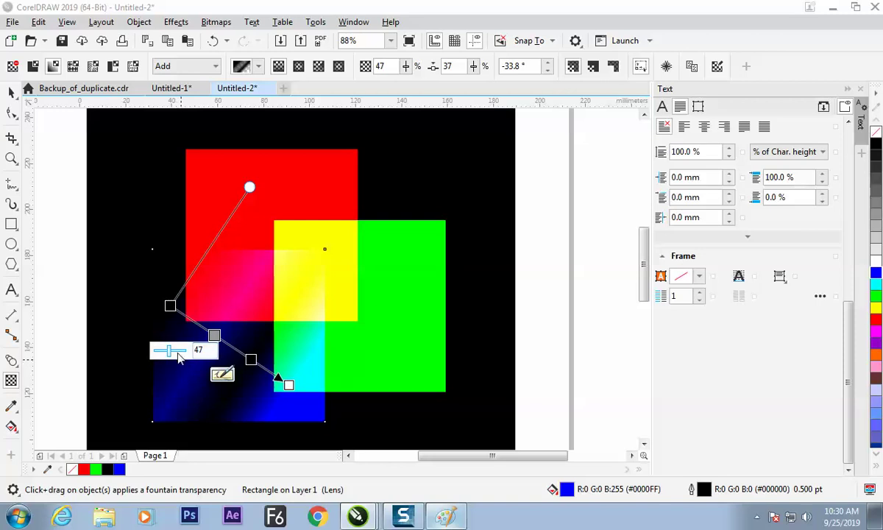
left_click_drag(249, 187, 265, 287)
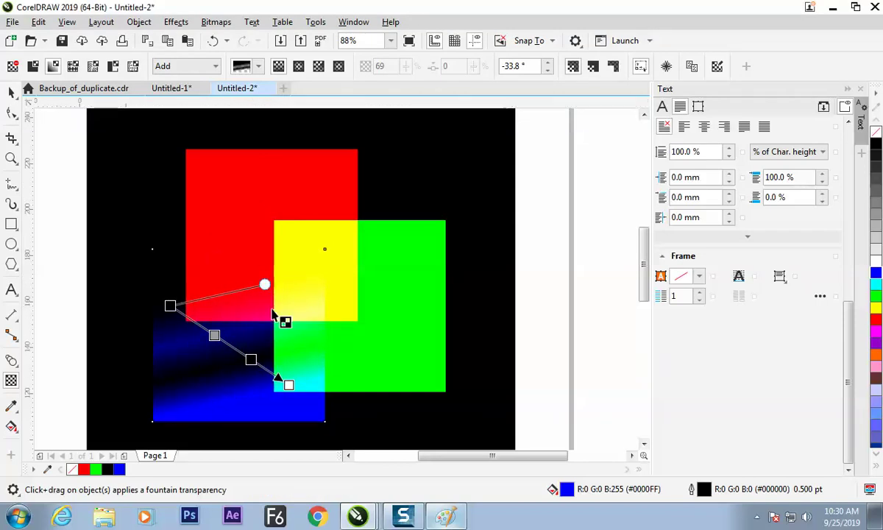
mouse_move(288, 382)
left_mouse_down()
mouse_move(298, 398)
mouse_move(282, 374)
left_mouse_up()
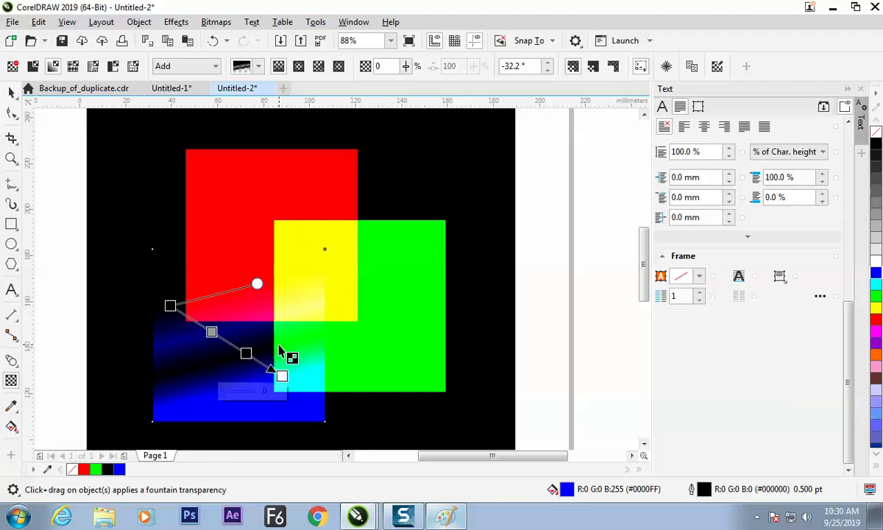
Switch to Paint, draw a curved divider, and extend the Transparency Tool diagram with branches handwritten as Angle, Spread and Add.
left_click(11, 92)
key("alt+Tab")
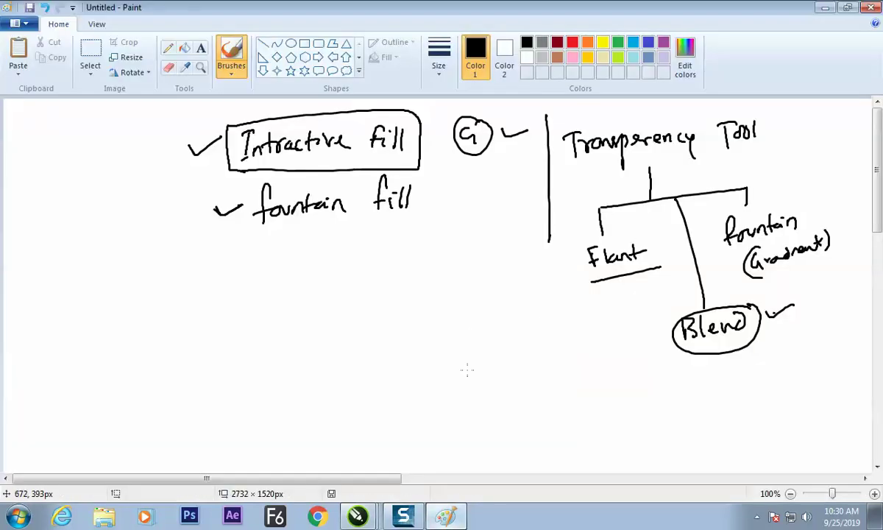
mouse_move(548, 237)
left_mouse_down()
mouse_move(438, 257)
mouse_move(292, 261)
left_mouse_up()
mouse_move(581, 170)
left_mouse_down()
mouse_move(561, 278)
mouse_move(432, 306)
mouse_move(383, 355)
left_mouse_up()
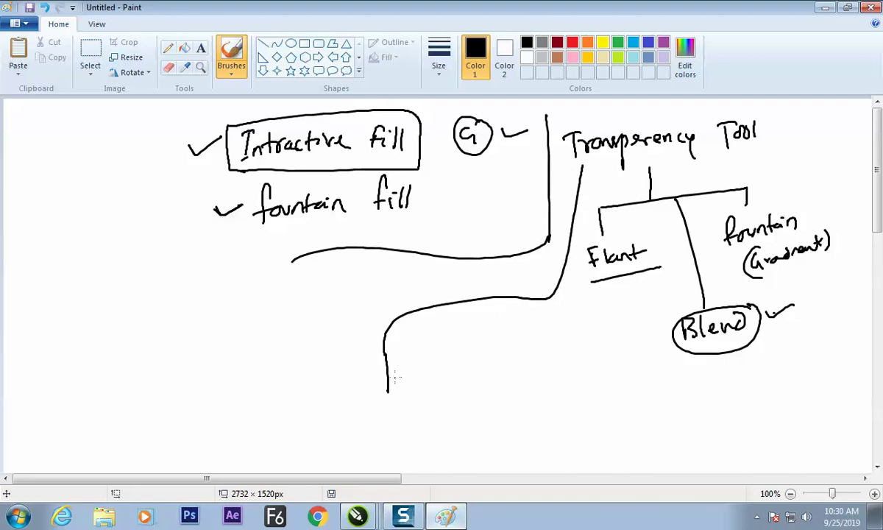
left_click_drag(410, 358, 420, 357)
left_click_drag(425, 361, 437, 354)
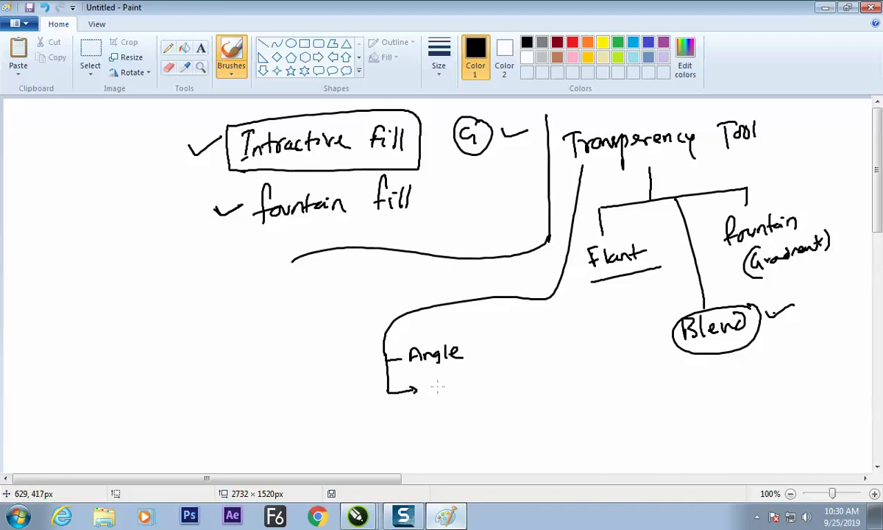
left_click_drag(439, 381, 430, 393)
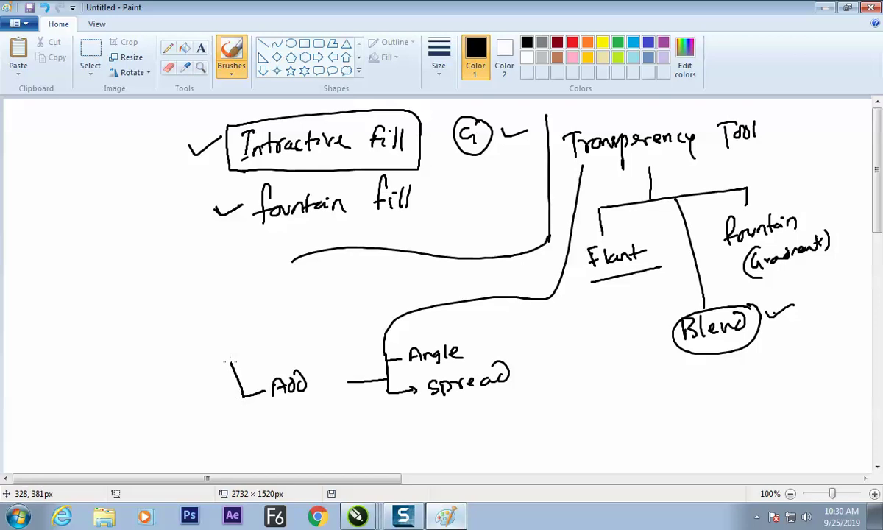
Branch Add into White for Show, Black for hide and gray for Transparent, and draw branches for 0 and 100 below Flant.
left_click_drag(154, 376, 183, 341)
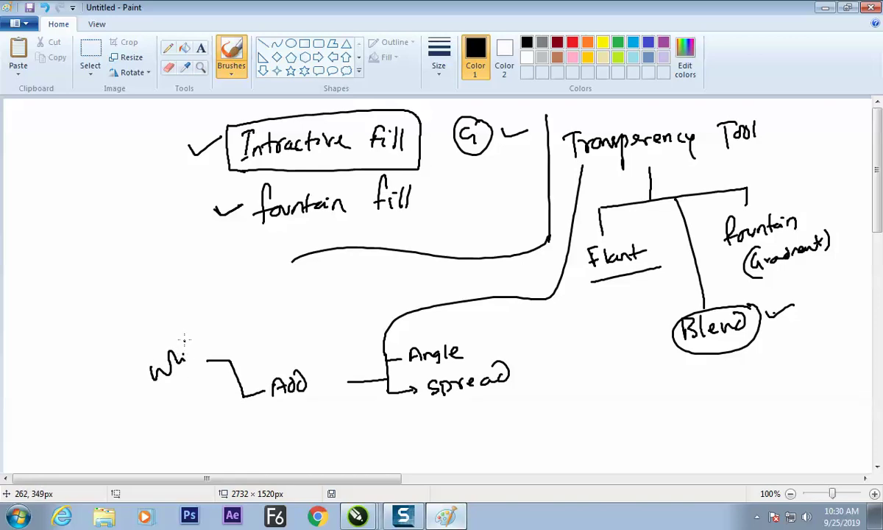
left_click_drag(149, 417, 157, 399)
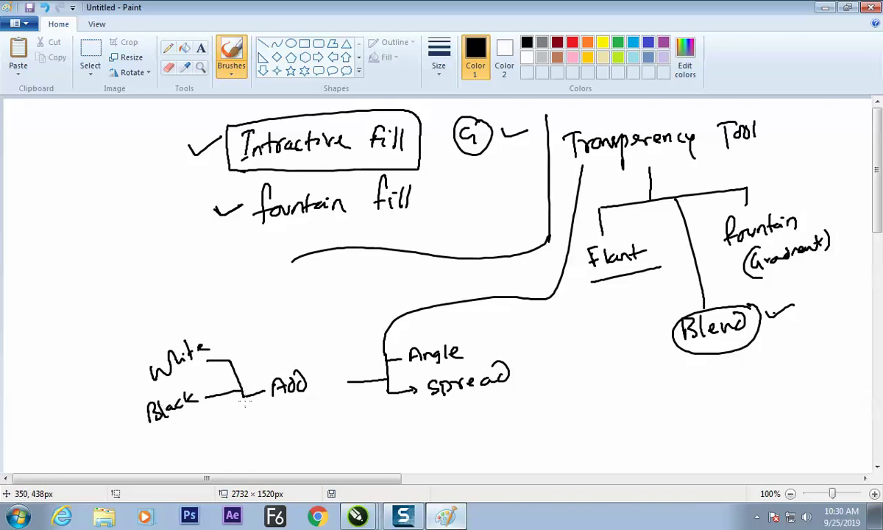
mouse_move(171, 435)
left_mouse_down()
mouse_move(181, 429)
mouse_move(213, 450)
left_mouse_up()
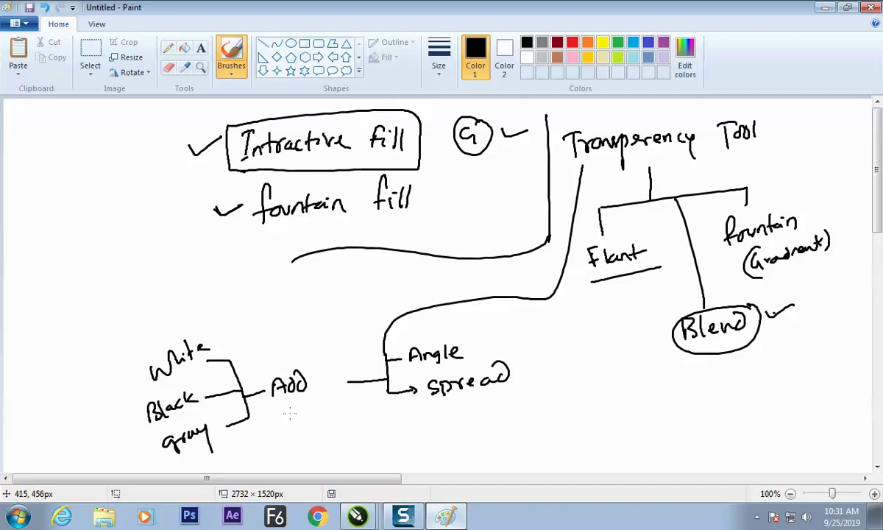
mouse_move(140, 361)
left_mouse_down()
mouse_move(106, 333)
mouse_move(130, 312)
left_mouse_up()
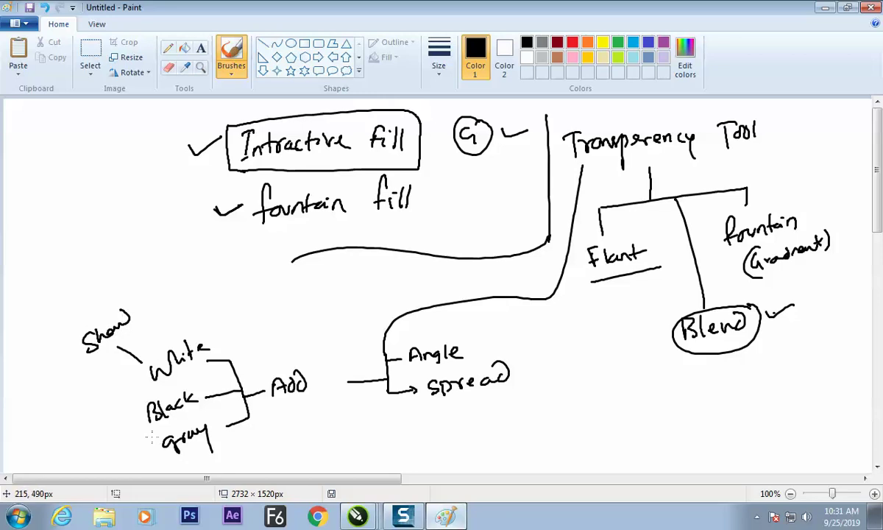
mouse_move(58, 417)
left_mouse_down()
mouse_move(64, 388)
mouse_move(89, 401)
left_mouse_up()
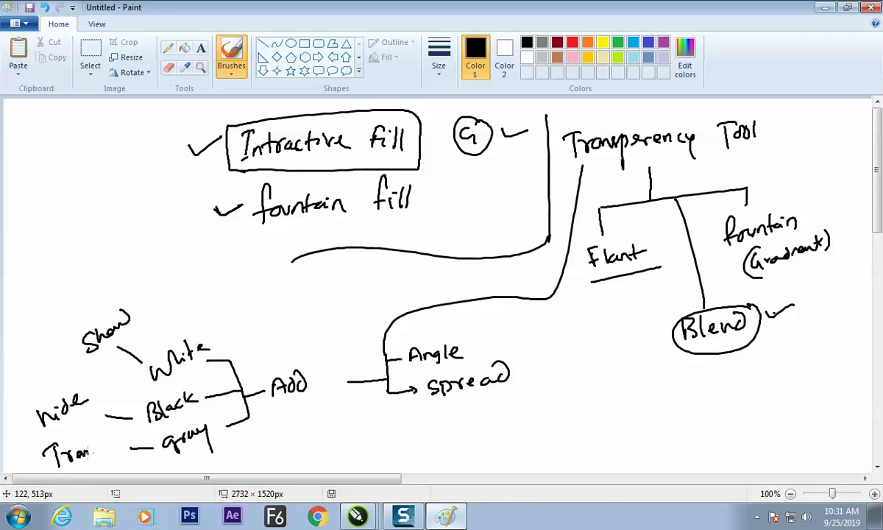
left_click_drag(97, 445, 107, 469)
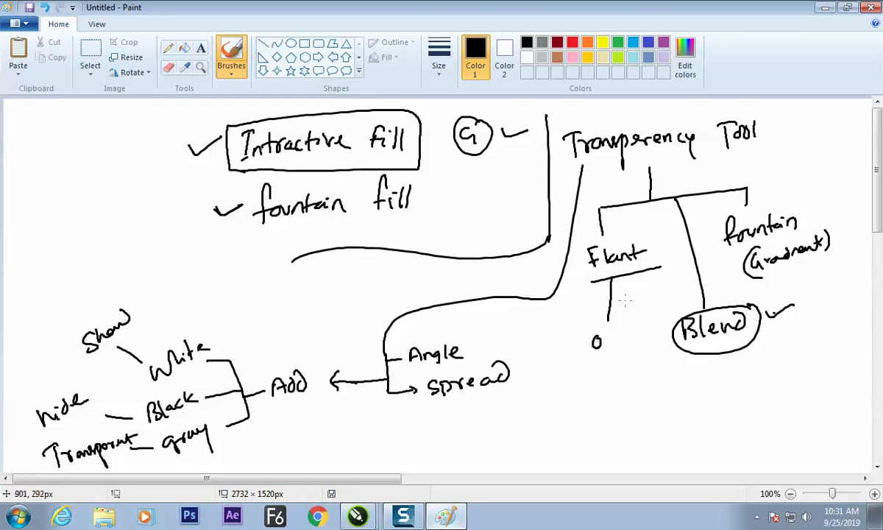
left_click_drag(620, 285, 625, 358)
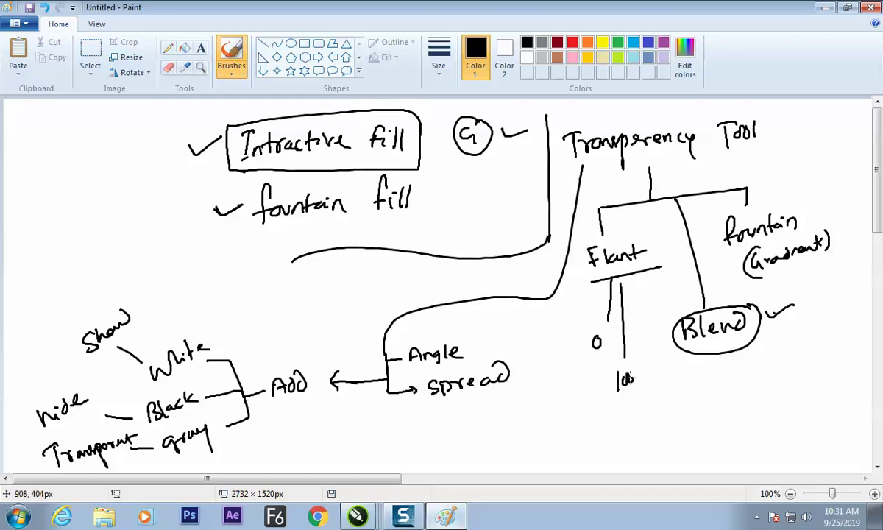
Switch to CorelDRAW, change the blue square to uniform transparency, vary its amount, and return it to 0.
key("alt+Tab")
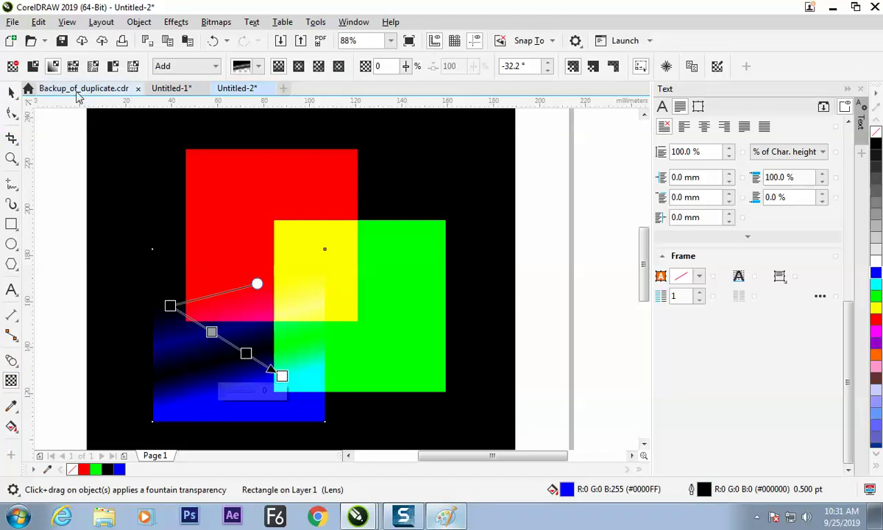
left_click(32, 66)
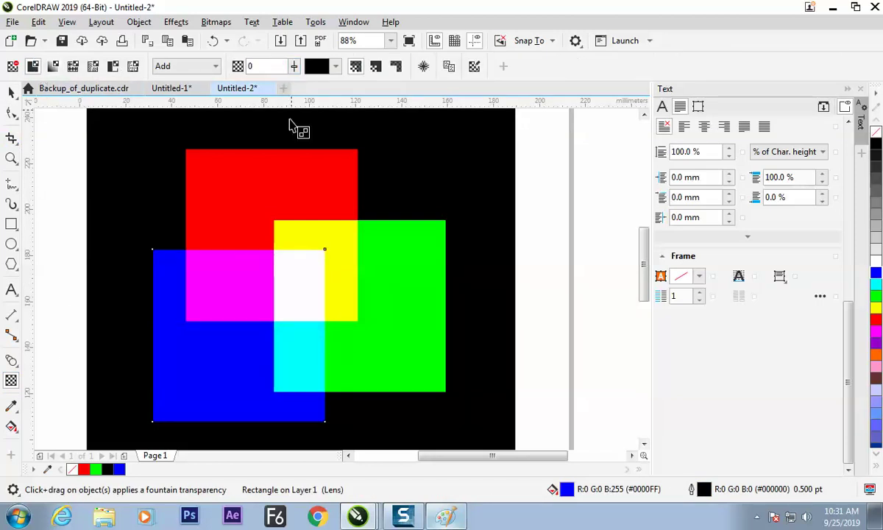
left_click_drag(294, 68, 415, 93)
left_click_drag(293, 70, 201, 150)
Switch to Paint, link 0 to Show and 100 to hide, underline both words, and add percent signs to the numbers.
key("alt+Tab")
mouse_move(588, 356)
left_mouse_down()
mouse_move(565, 395)
mouse_move(527, 419)
mouse_move(574, 412)
left_mouse_up()
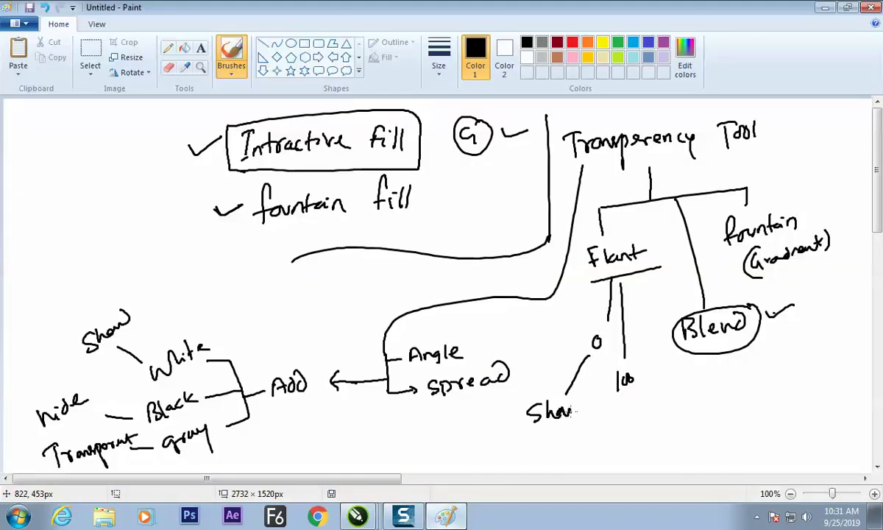
mouse_move(629, 395)
left_mouse_down()
mouse_move(660, 418)
mouse_move(681, 416)
left_mouse_up()
left_click_drag(689, 410, 700, 412)
left_click_drag(533, 435, 556, 434)
left_click_drag(650, 435, 703, 425)
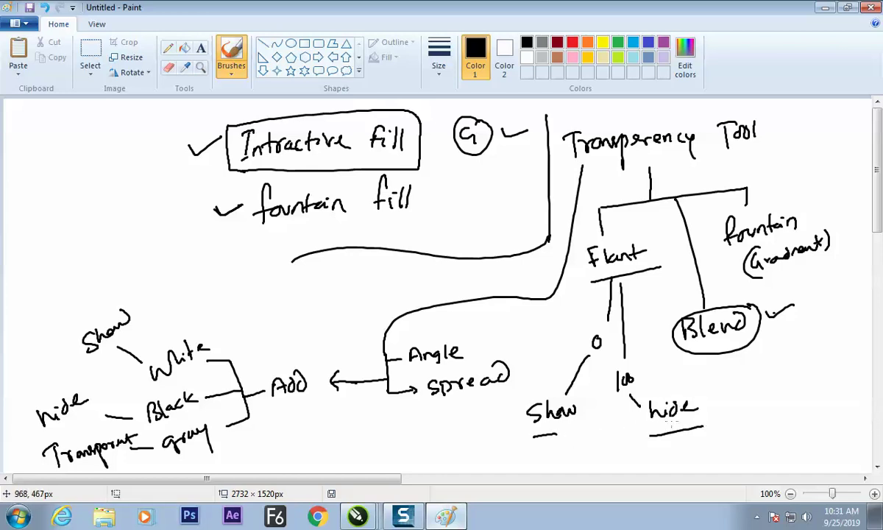
left_click_drag(609, 337, 606, 345)
Circle the words Show and hide beside White and Black, and put a tick next to the 0% branch.
left_click_drag(107, 299, 109, 297)
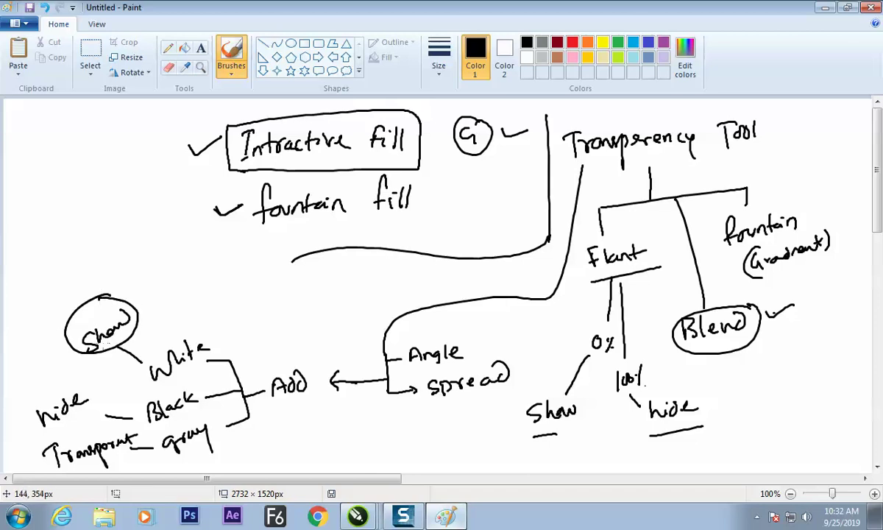
mouse_move(105, 395)
left_mouse_down()
mouse_move(45, 383)
mouse_move(96, 379)
mouse_move(101, 412)
left_mouse_up()
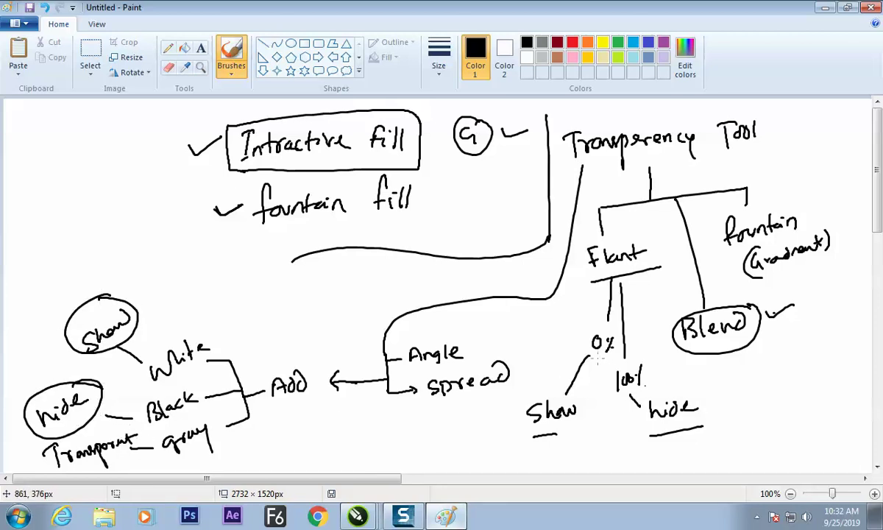
left_click_drag(573, 324, 602, 300)
Draw a long curve around the outer side of the Transparency Tool diagram, undoing the first stroke and redrawing it.
mouse_move(761, 136)
left_mouse_down()
mouse_move(830, 193)
mouse_move(778, 368)
mouse_move(710, 384)
left_mouse_up()
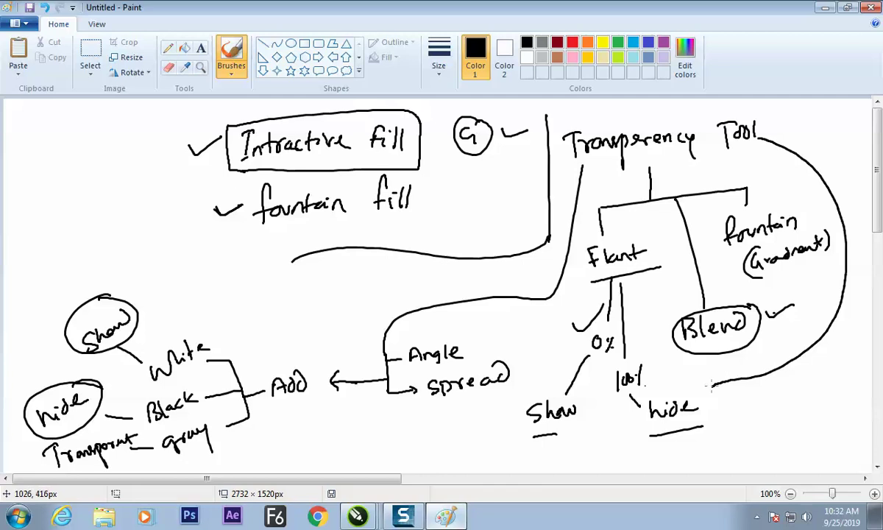
key("ctrl+z")
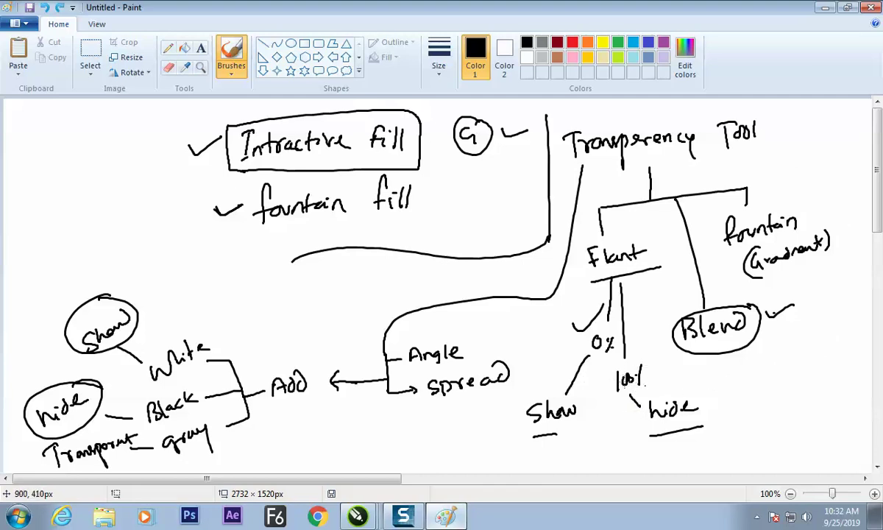
mouse_move(778, 146)
left_mouse_down()
mouse_move(846, 242)
mouse_move(759, 376)
left_mouse_up()
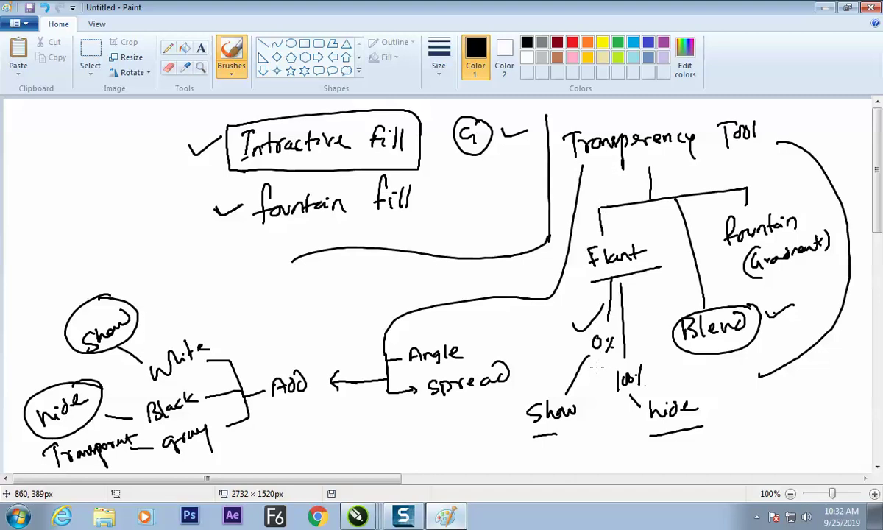
Switch to CorelDRAW and activate the Mesh Fill tool on the blue square with a 2 by 2 grid.
key("alt+Tab")
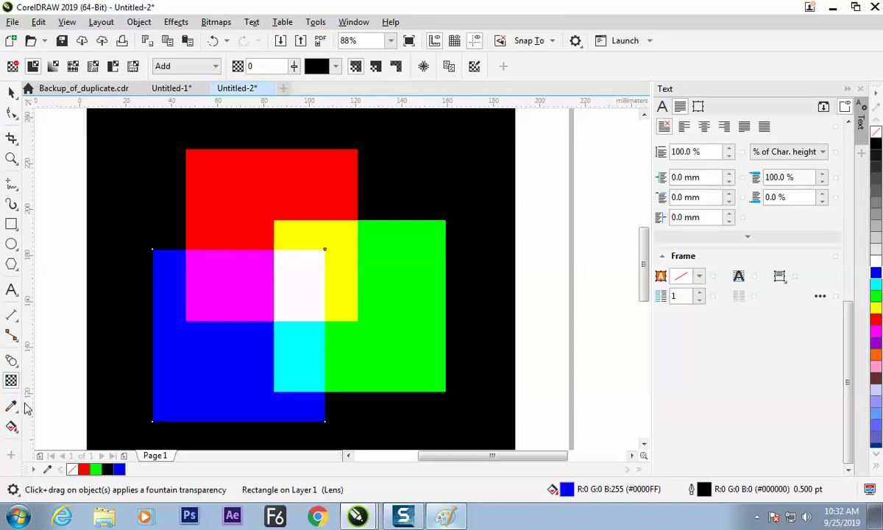
left_click(10, 426)
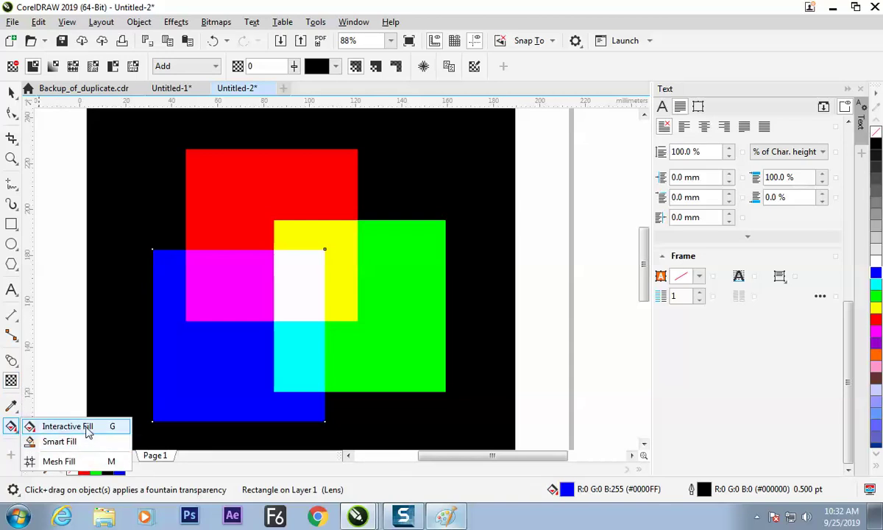
left_click(58, 462)
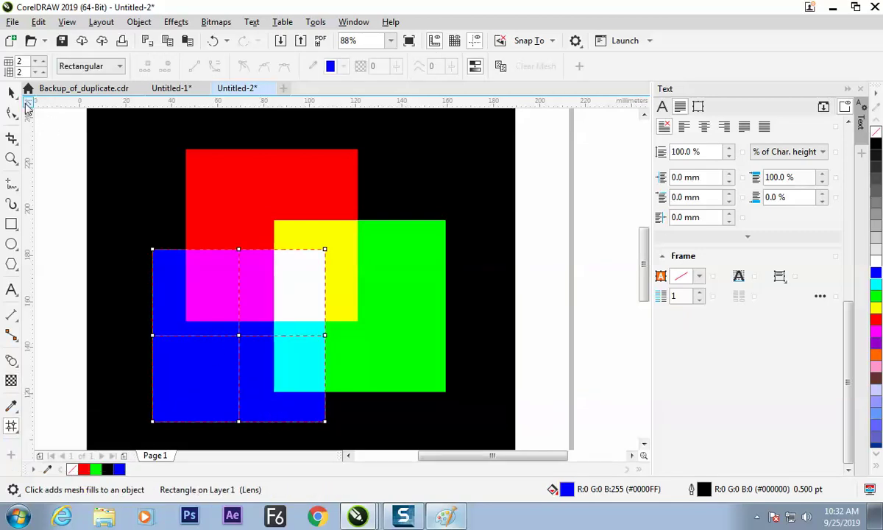
Leave the Mesh Fill tool and create a new blank A4 portrait document in RGB colour mode.
key("space")
key("ctrl+n")
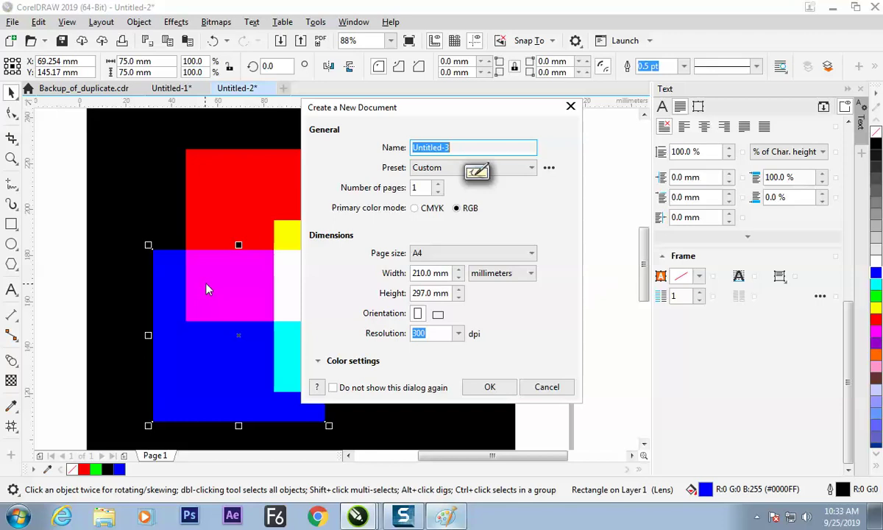
key("Return")
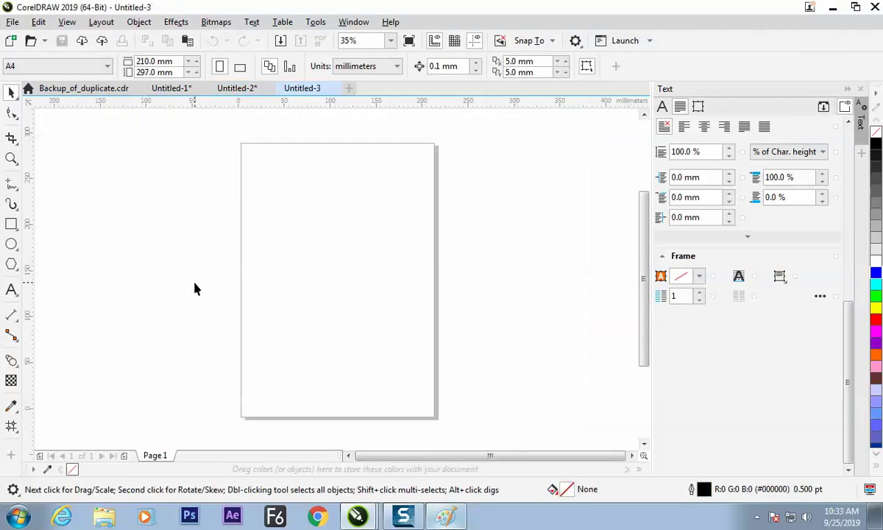
Switch to Photoshop and look at the tools grouped with the Brush Tool and the Gradient Tool.
left_click(190, 516)
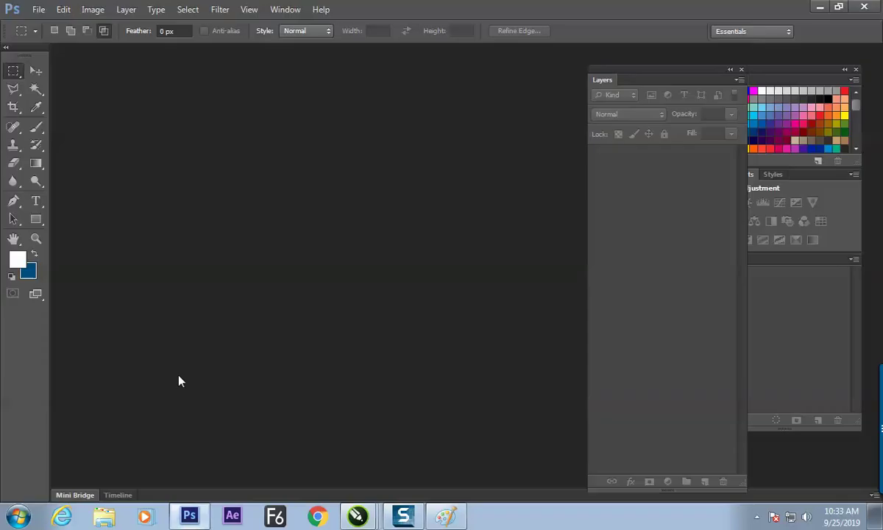
left_click_drag(46, 128, 89, 172)
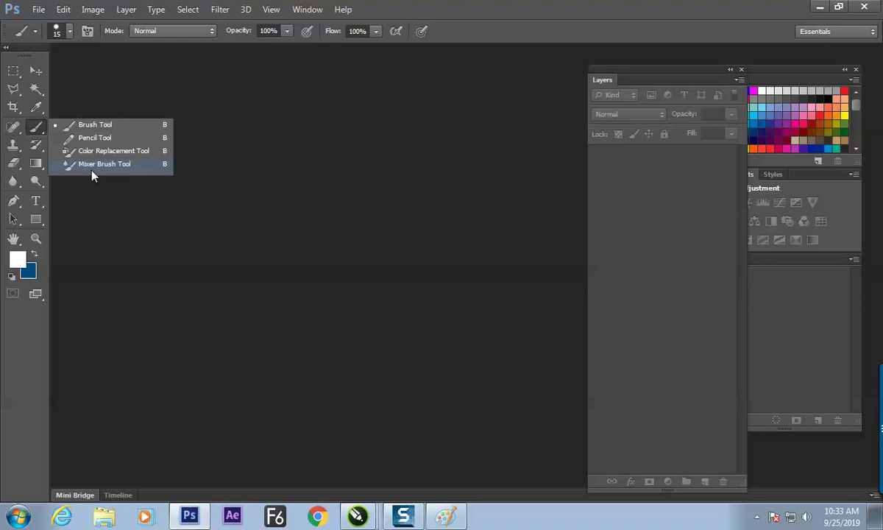
left_click_drag(35, 162, 83, 168)
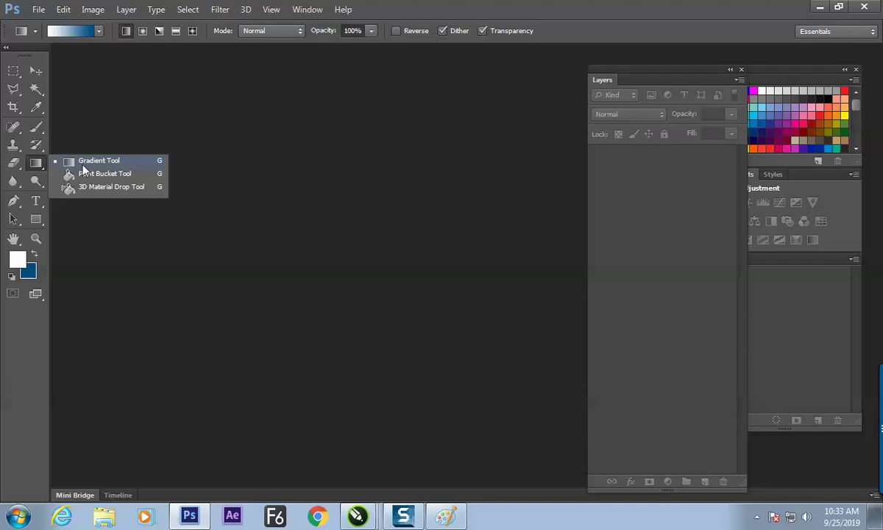
left_click(81, 164)
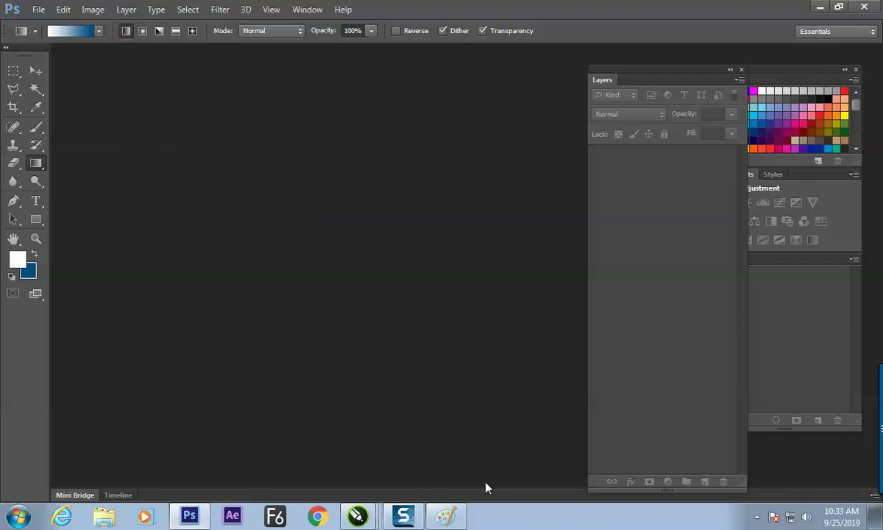
Switch to CorelDRAW's Untitled-3 document, draw a circle about 127 by 124 mm on the page, and fill it cyan.
left_click(351, 519)
left_click(338, 416)
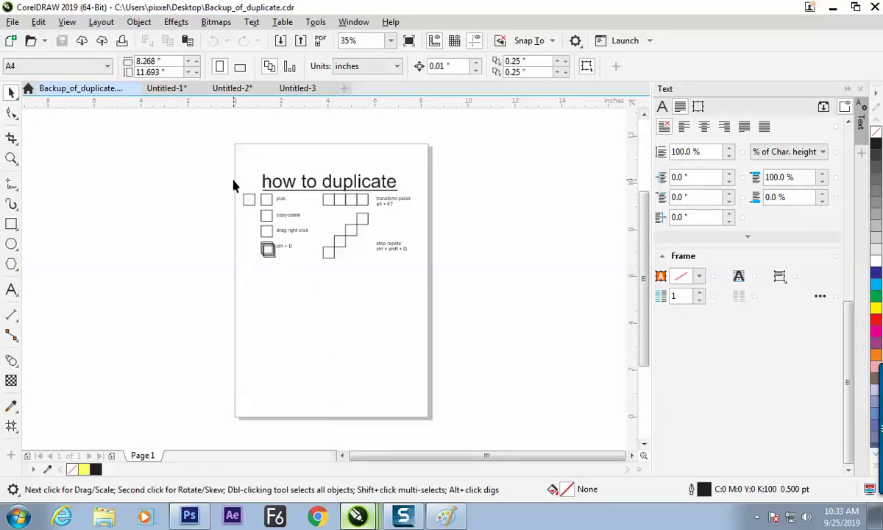
left_click(295, 88)
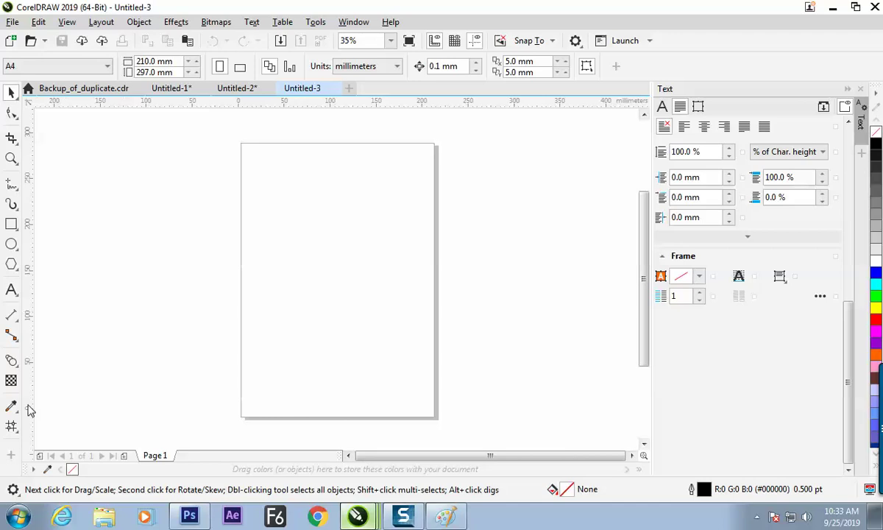
left_click(12, 426)
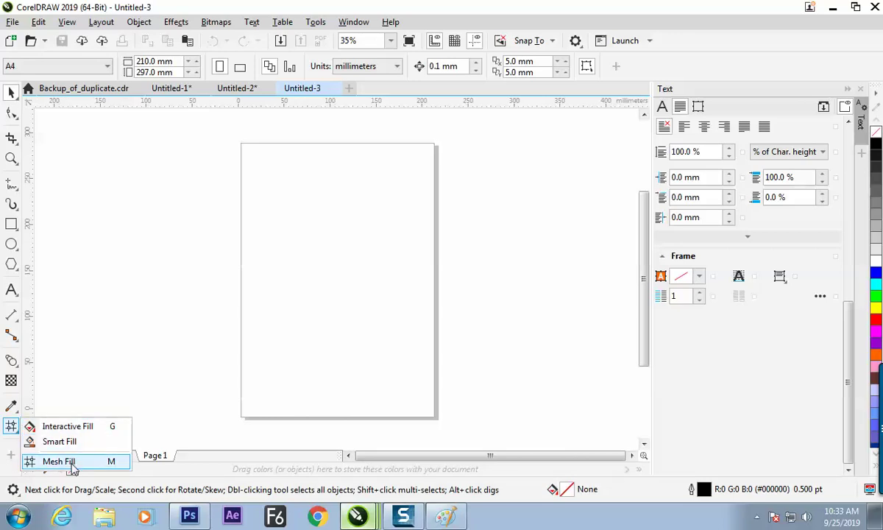
left_click(71, 461)
left_click(11, 243)
left_click_drag(266, 208, 382, 323)
left_click(875, 283)
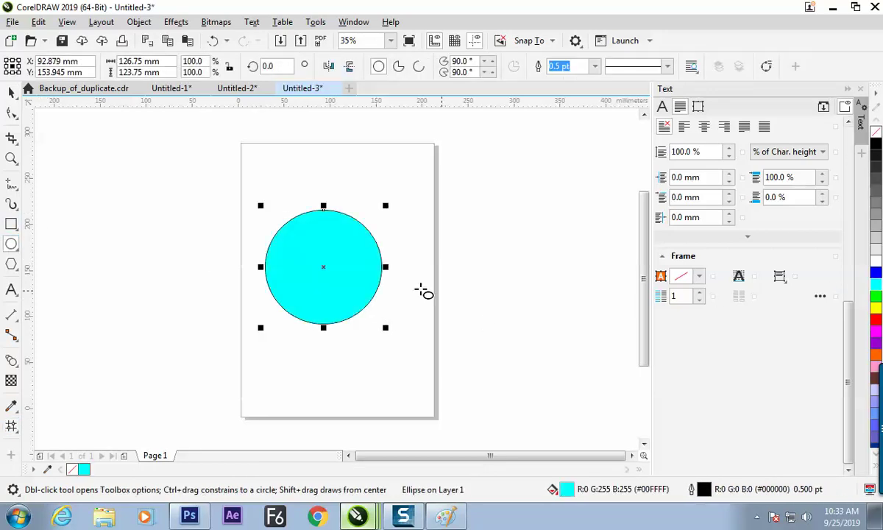
Move the cyan circle off the left side of the page and place a copy of it on the page.
left_click(11, 92)
left_click_drag(351, 283, 225, 248)
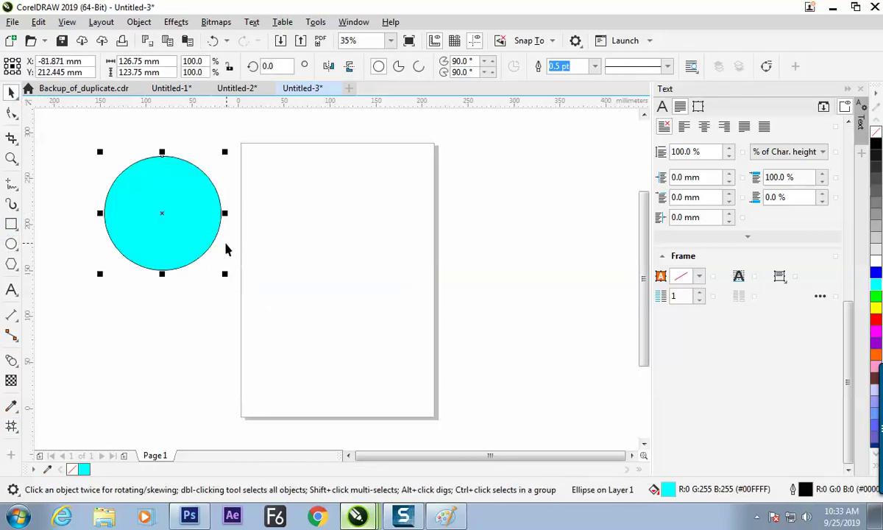
left_click_drag(183, 219, 352, 254)
right_click(352, 253)
Apply a Mesh Fill to the circle on the page, colouring its centre node blue and its top node red.
left_click(11, 427)
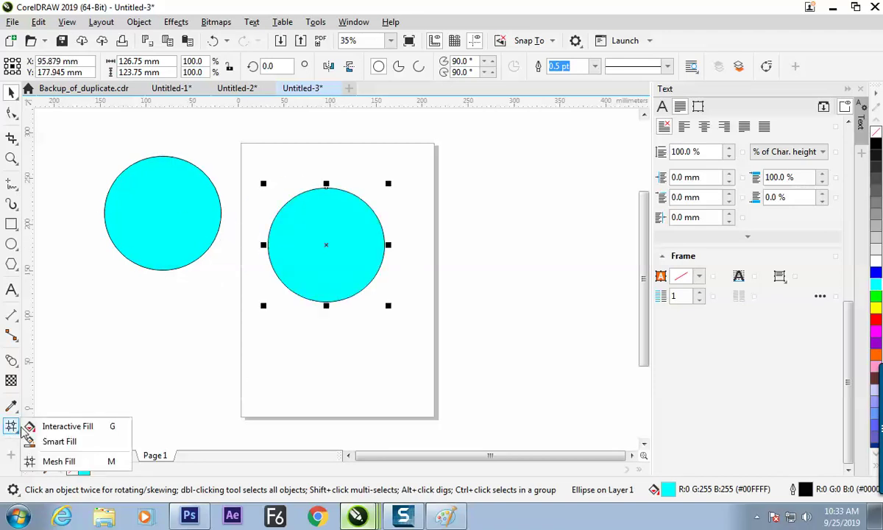
left_click(59, 458)
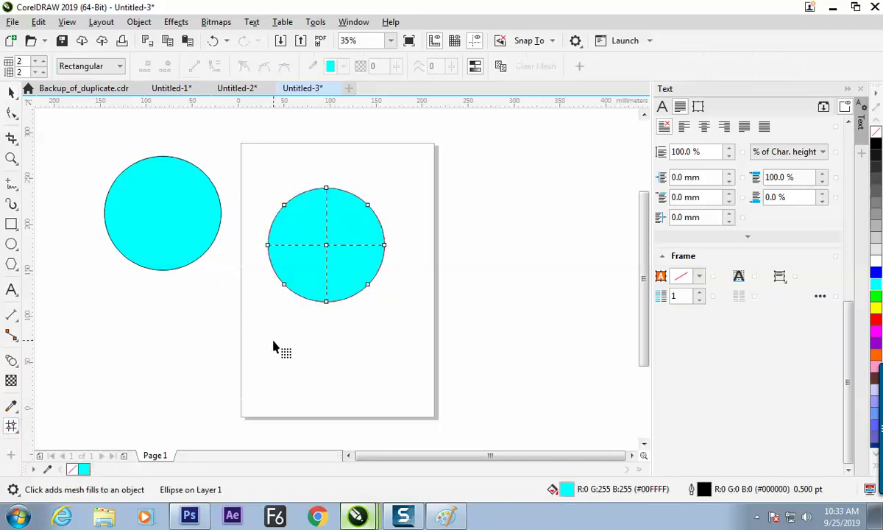
left_click(328, 248)
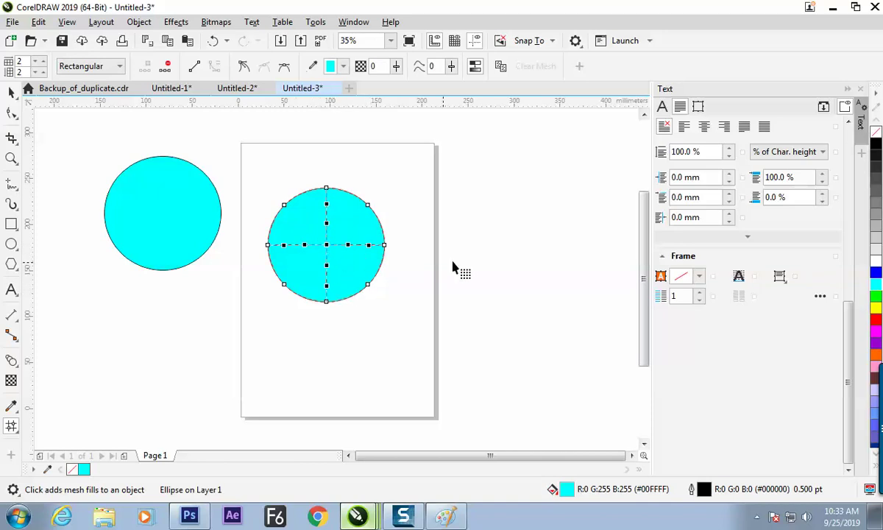
left_click(876, 273)
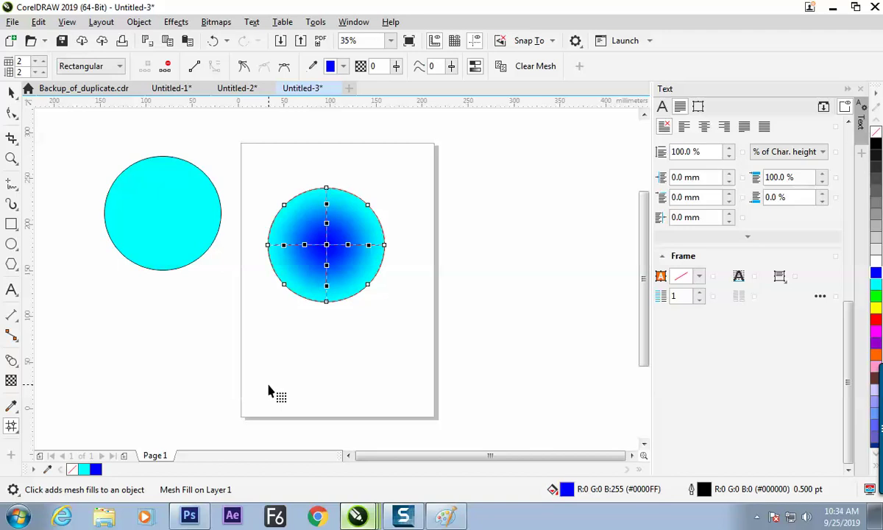
left_click_drag(300, 176, 349, 201)
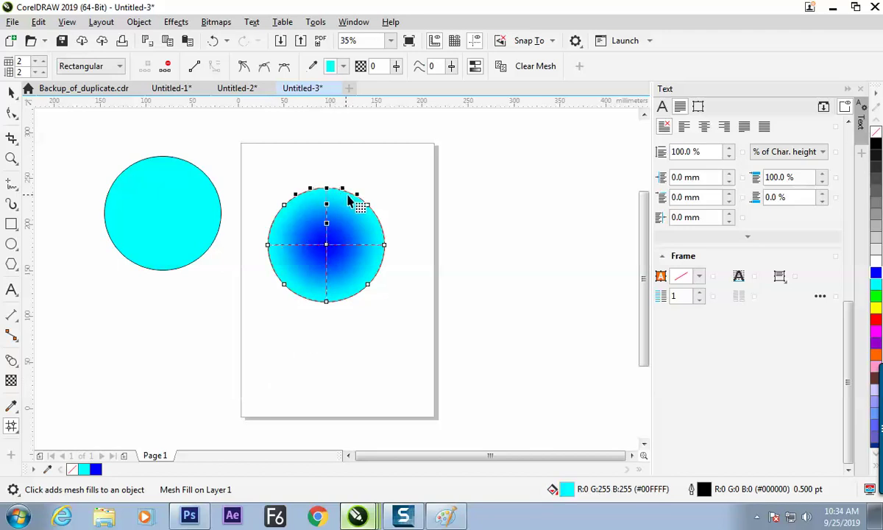
left_click(875, 322)
Move the blue centre node, add a mesh intersection above it, and delete the extra nodes on the circle's right half.
left_click_drag(329, 244, 347, 228)
left_click(352, 232)
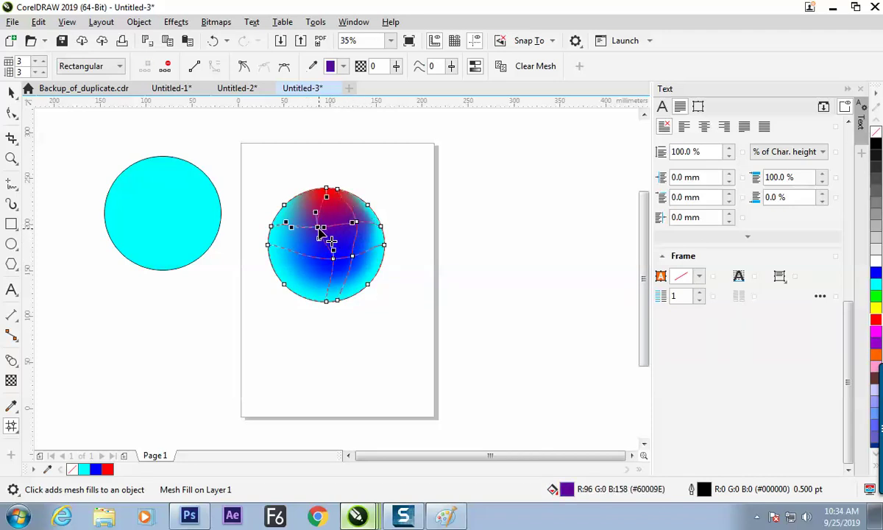
double_click(358, 223)
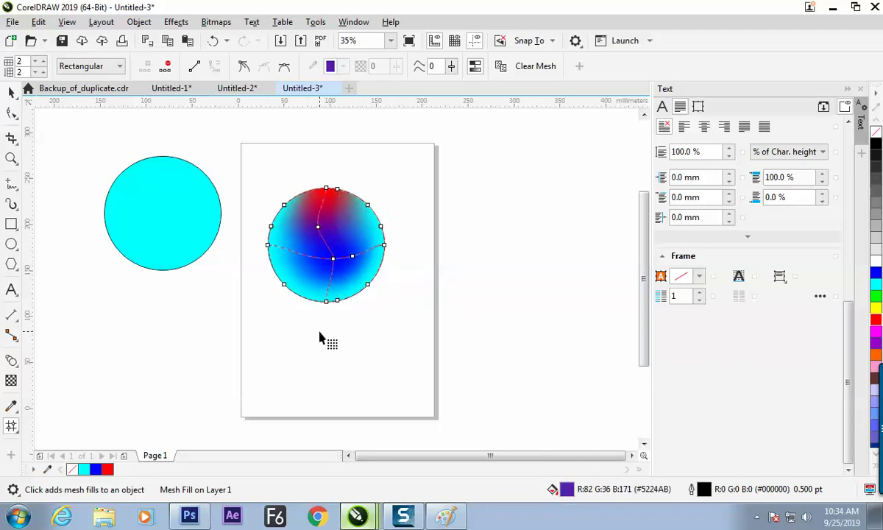
left_click_drag(356, 256, 387, 244)
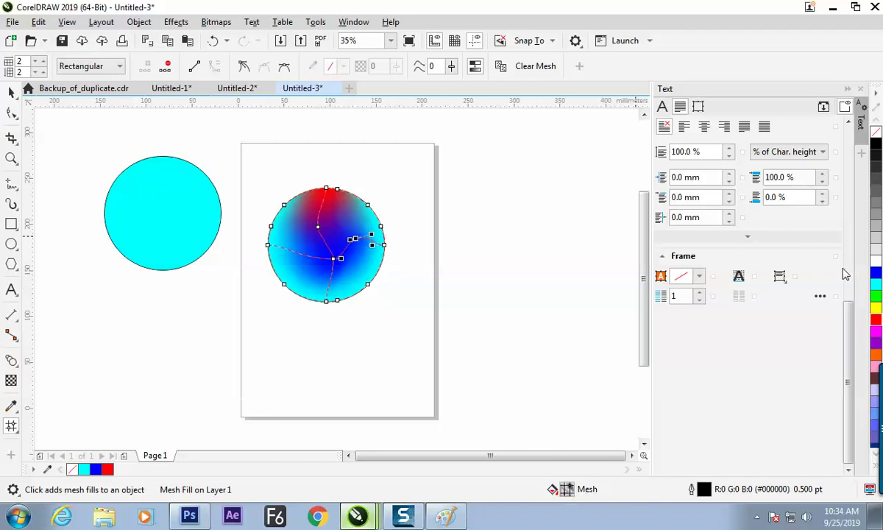
double_click(355, 239)
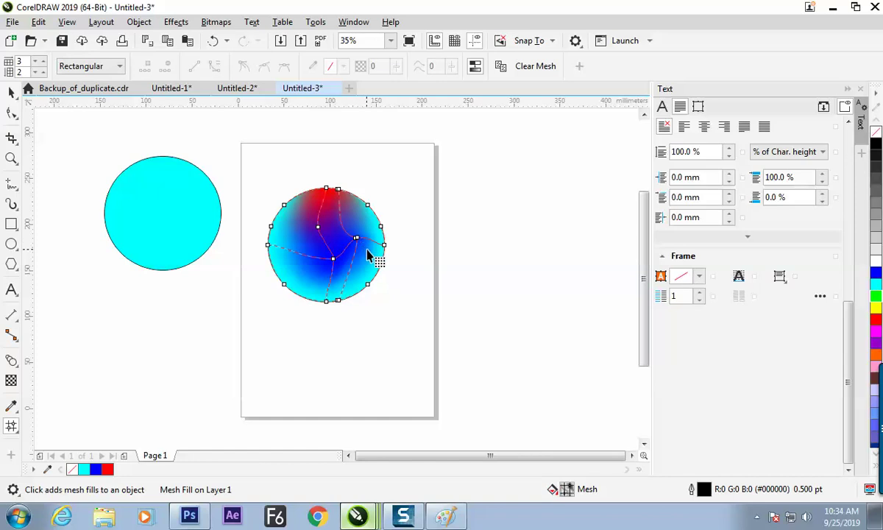
double_click(356, 239)
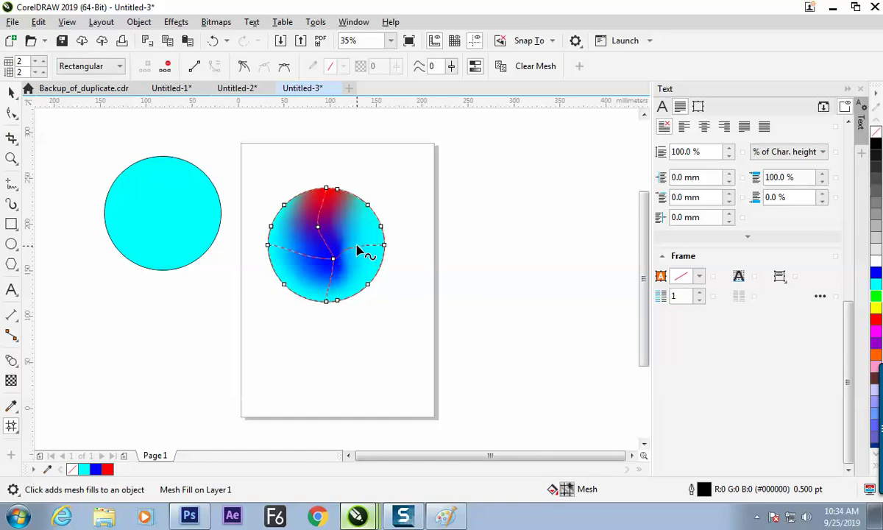
key("Delete")
Reposition the blue centre node and adjust its handles to reshape the mesh colours near the circle's middle.
left_click(335, 259)
left_click_drag(322, 259, 361, 249)
key("ctrl+z")
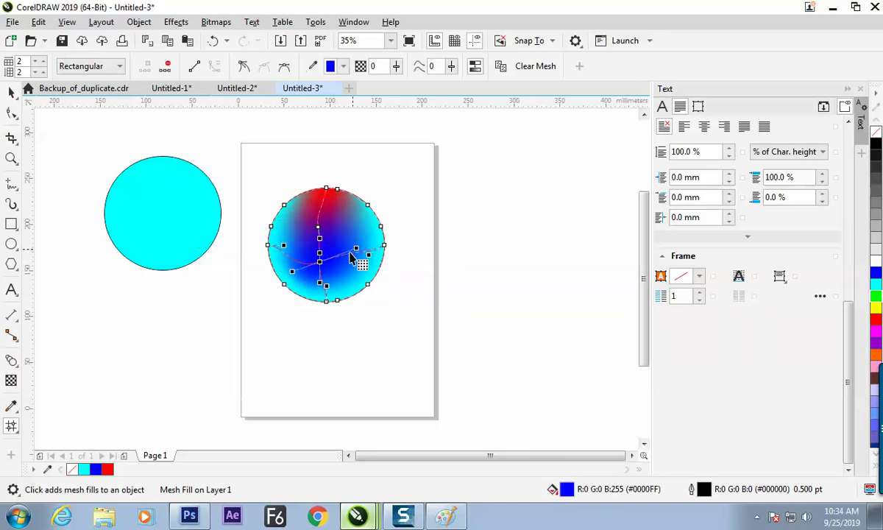
left_click_drag(322, 280, 328, 266)
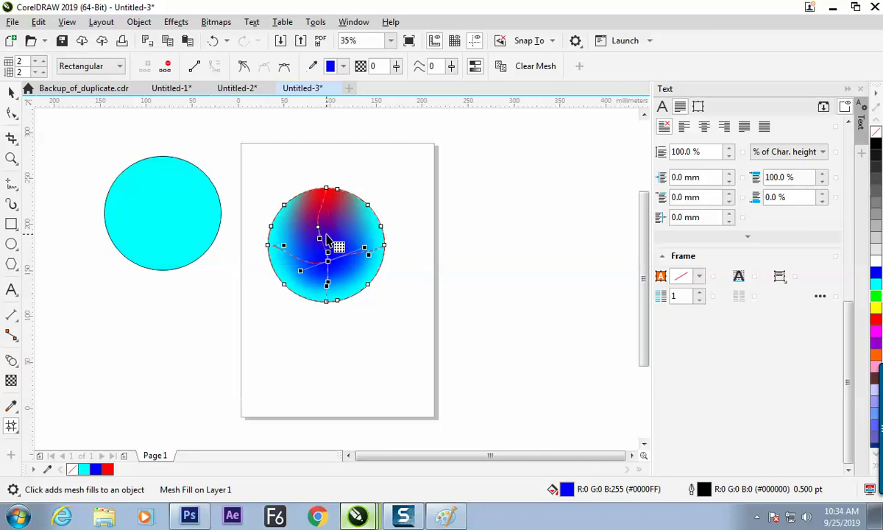
mouse_move(333, 263)
left_mouse_down()
mouse_move(344, 252)
mouse_move(328, 261)
left_mouse_up()
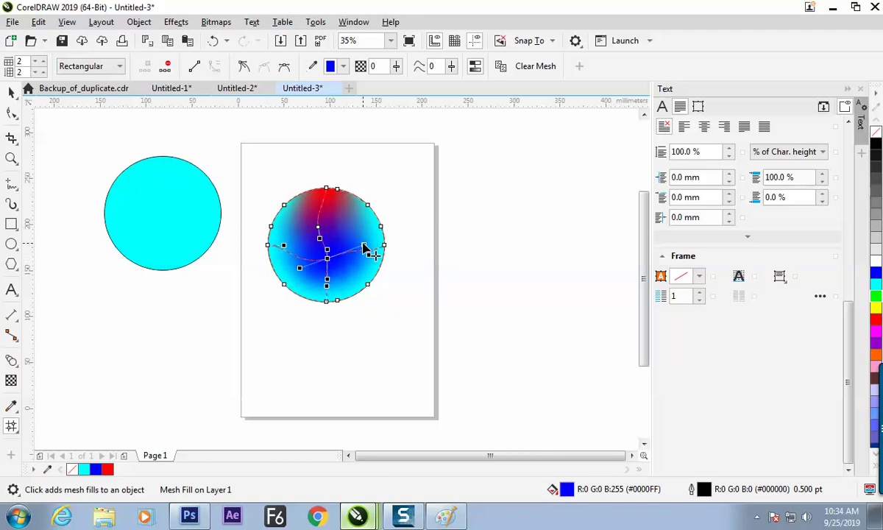
left_click(362, 255)
left_click(325, 259)
left_click(357, 252)
left_click(328, 261)
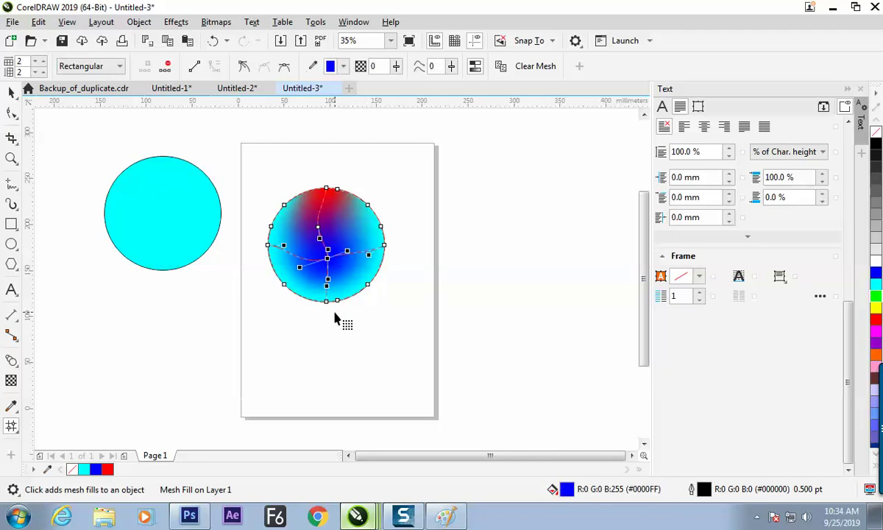
Switch to Paint, draw a vertical divider beside the Transparency Tool diagram, and handwrite the underlined heading Mesh tool.
key("alt+Tab")
key("Tab")
key("Tab")
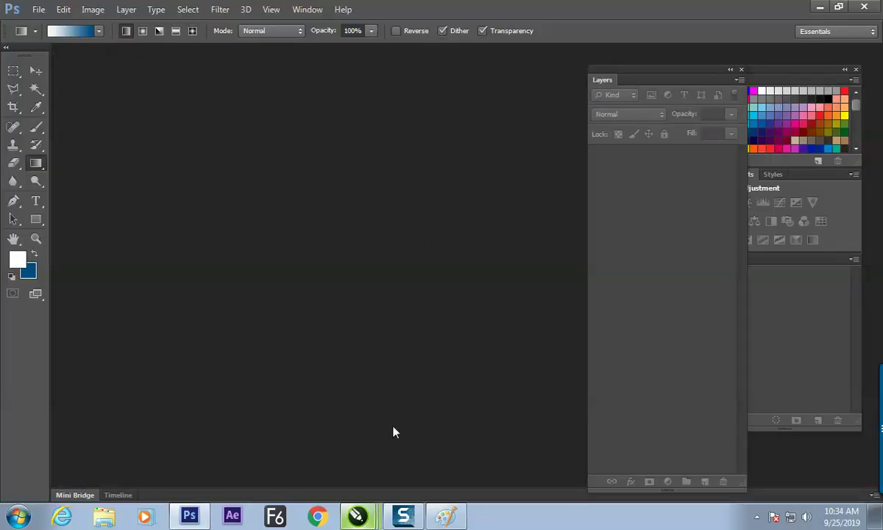
left_click(445, 515)
left_click_drag(396, 478, 559, 445)
scroll(615, 434, "right", 1)
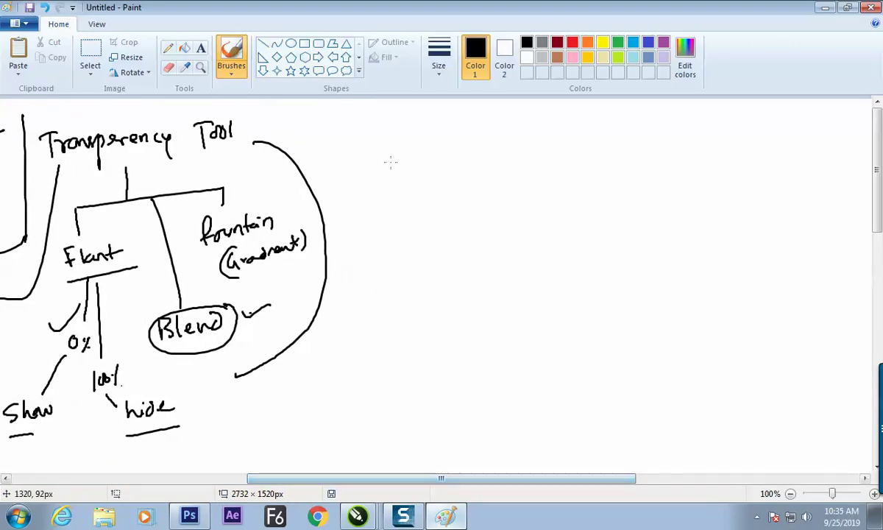
left_click_drag(378, 124, 381, 390)
mouse_move(404, 175)
left_mouse_down()
mouse_move(411, 162)
mouse_move(495, 153)
left_mouse_up()
left_click_drag(505, 151, 514, 152)
left_click_drag(522, 140, 523, 165)
left_click_drag(408, 197, 538, 178)
Switch to CorelDRAW and look up the shortcut of the Mesh Fill tool.
key("alt+Tab")
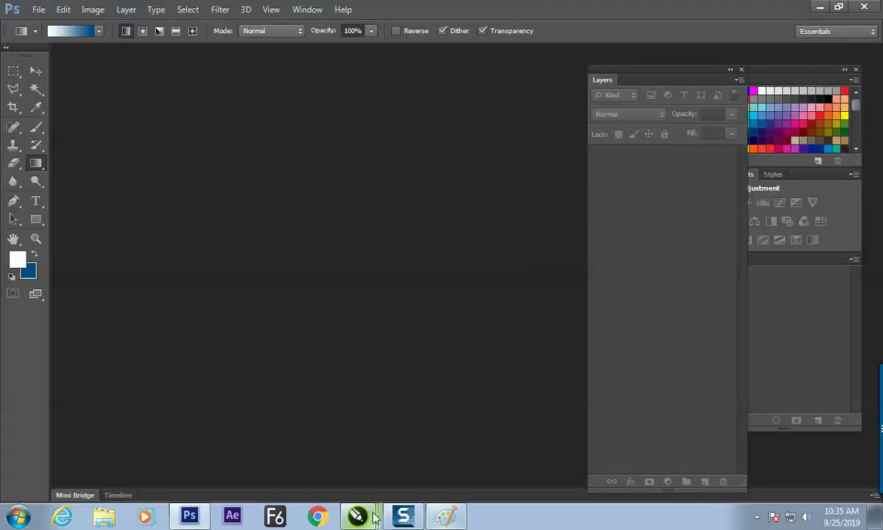
mouse_move(359, 512)
left_click(386, 417)
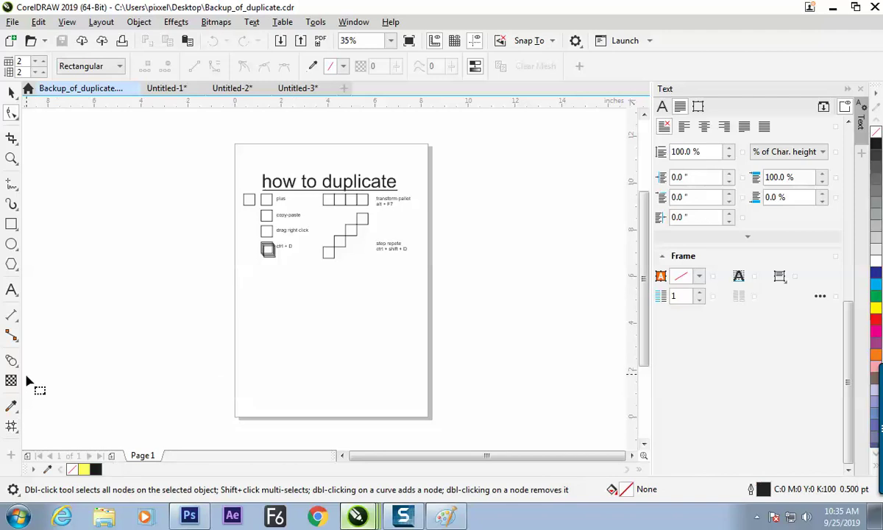
left_click(15, 427)
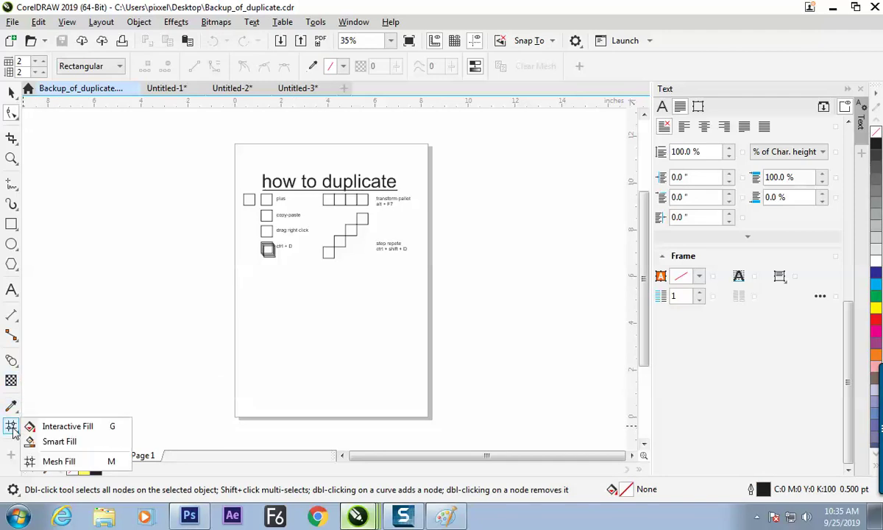
left_click(83, 462)
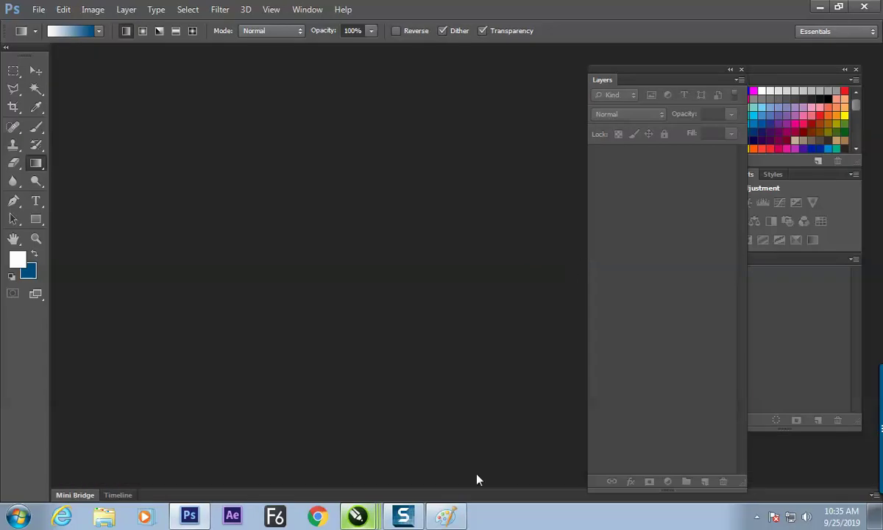
Switch to Paint, write a circled M beside the Mesh tool heading, and draw two separate circles below it.
left_click(445, 515)
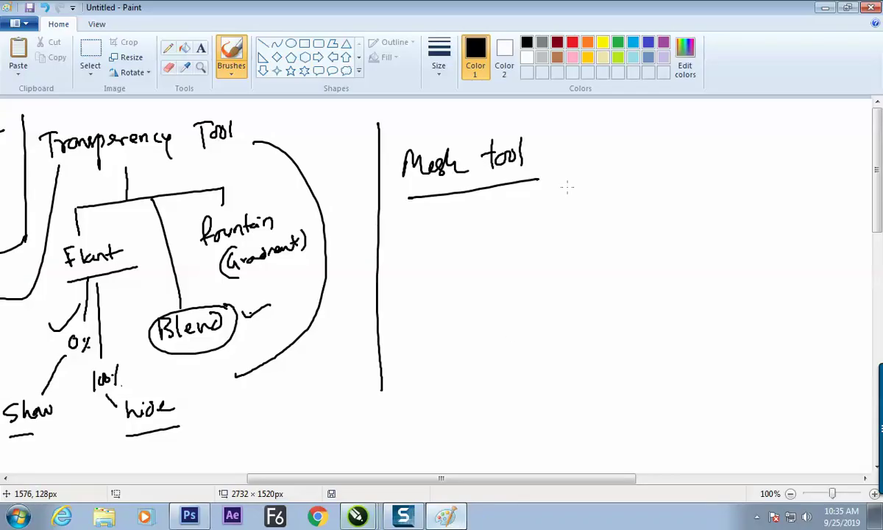
mouse_move(587, 158)
left_mouse_down()
mouse_move(610, 129)
mouse_move(574, 181)
left_mouse_up()
mouse_move(468, 230)
left_mouse_down()
mouse_move(512, 250)
mouse_move(478, 232)
left_mouse_up()
left_click_drag(633, 220, 637, 223)
Divide the right-hand circle with a horizontal and a vertical line, and mark its centre and top nodes with small rings.
left_click_drag(587, 280, 671, 268)
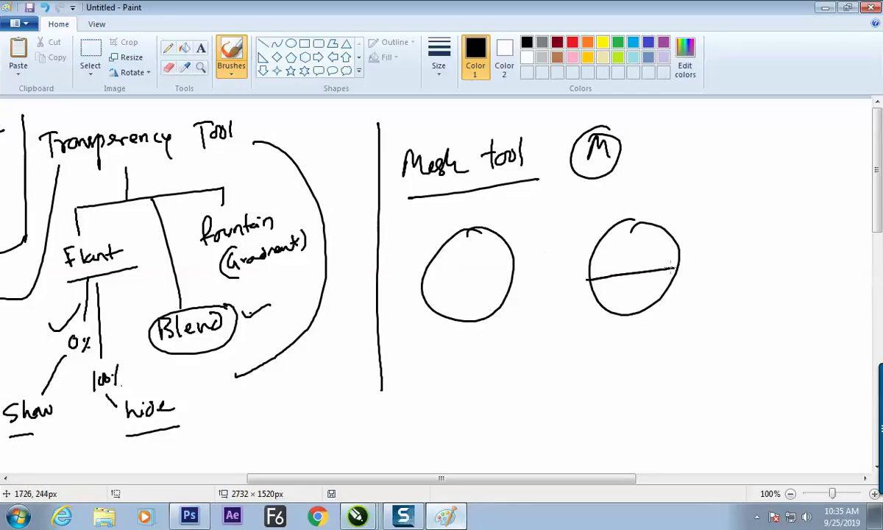
left_click_drag(629, 248, 618, 318)
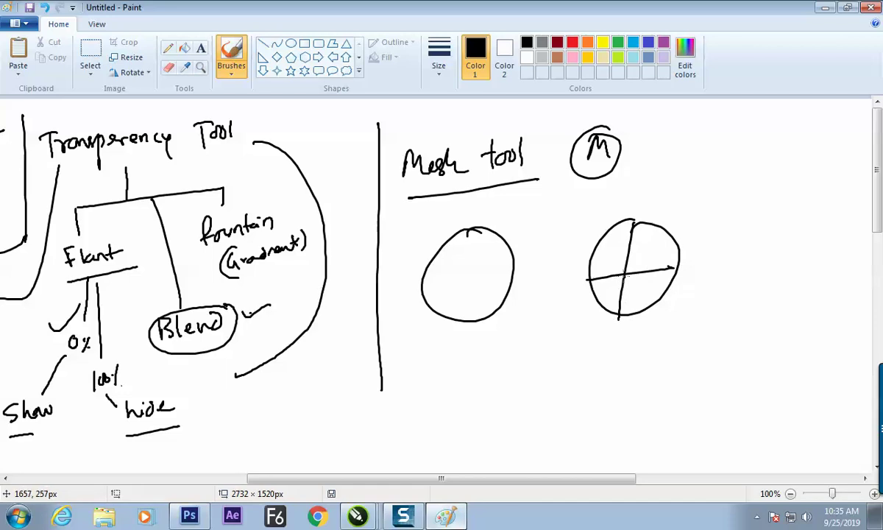
left_click_drag(625, 272, 620, 267)
left_click_drag(632, 226, 636, 221)
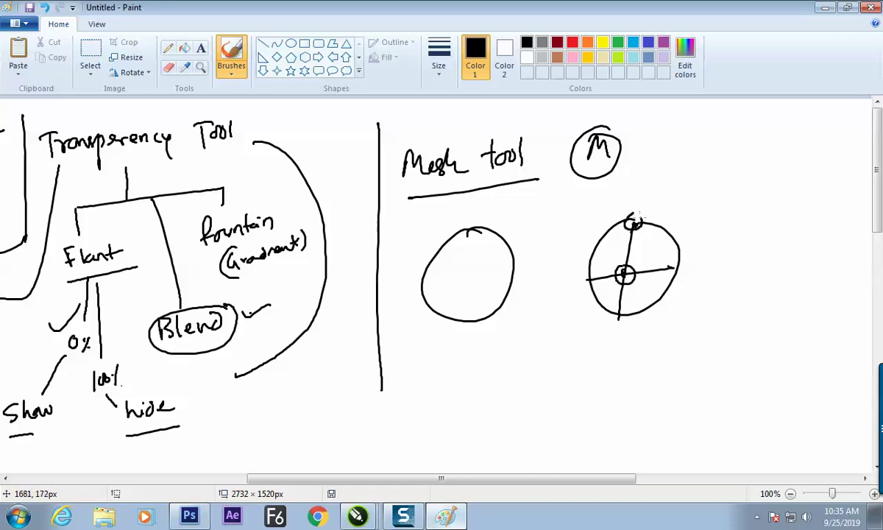
Ring the right-hand circle's side nodes and handwrite shift, exchange, spread, Add and delete along a branch line from its centre node.
left_click_drag(677, 263, 672, 262)
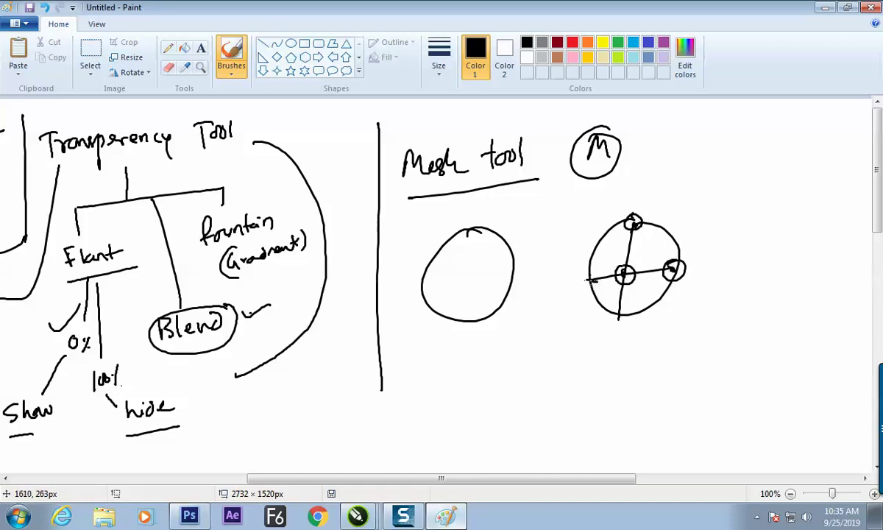
left_click_drag(580, 274, 597, 287)
left_click_drag(631, 285, 642, 367)
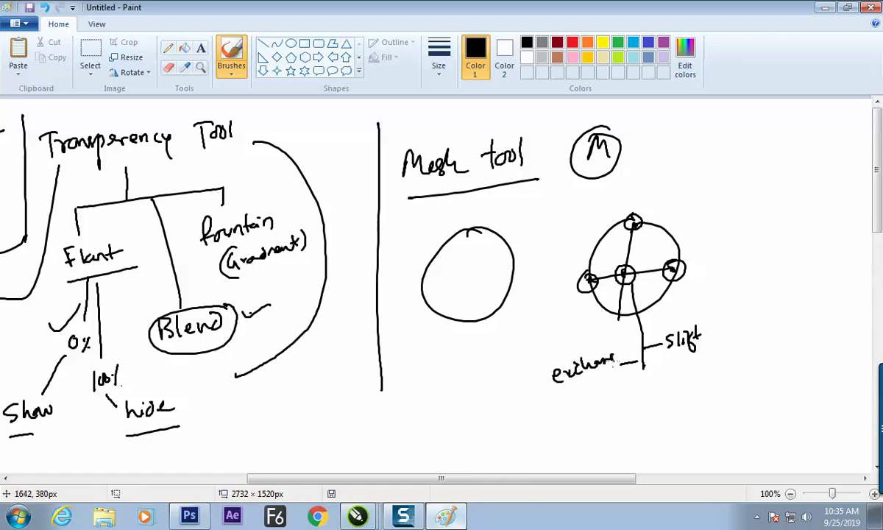
mouse_move(676, 375)
left_mouse_down()
mouse_move(681, 384)
mouse_move(728, 357)
left_mouse_up()
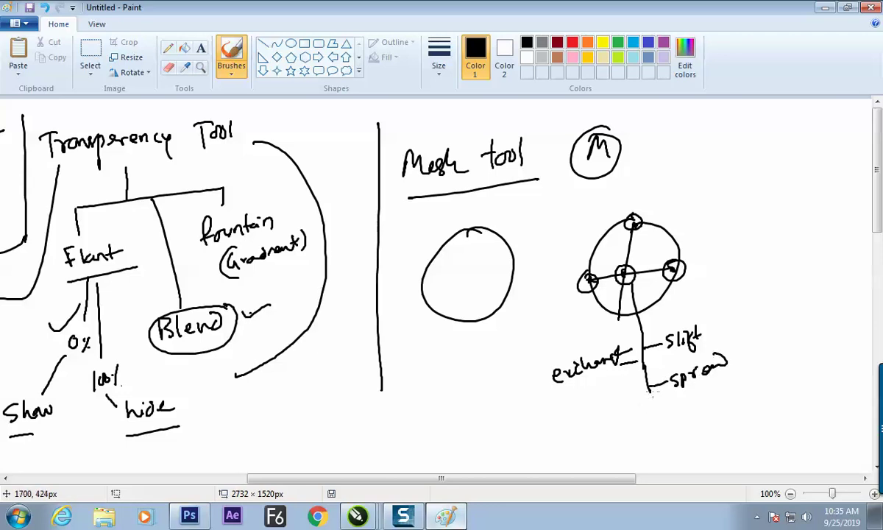
left_click_drag(574, 440, 586, 434)
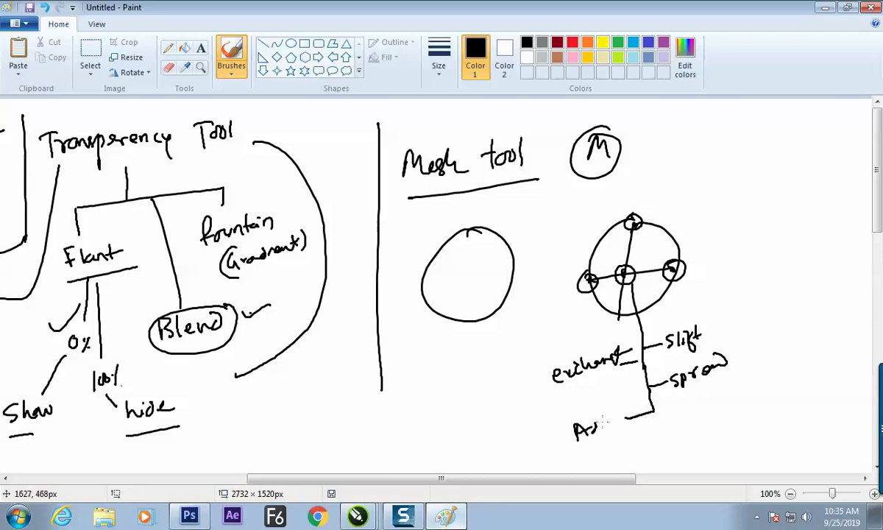
mouse_move(660, 433)
left_mouse_down()
mouse_move(689, 432)
mouse_move(693, 410)
mouse_move(712, 418)
mouse_move(746, 398)
left_mouse_up()
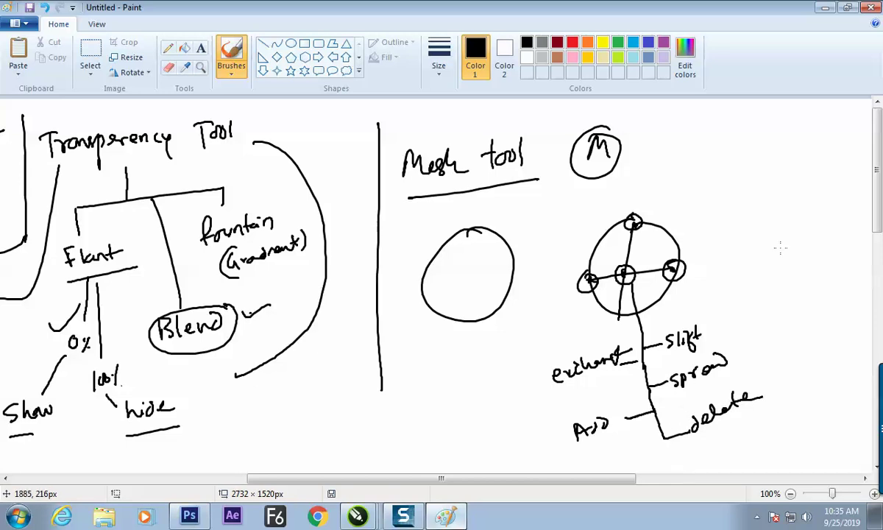
Draw a double-headed arrow and a curved arrow between the two circles, and label them 2d and 3d.
scroll(838, 235, "down", 1)
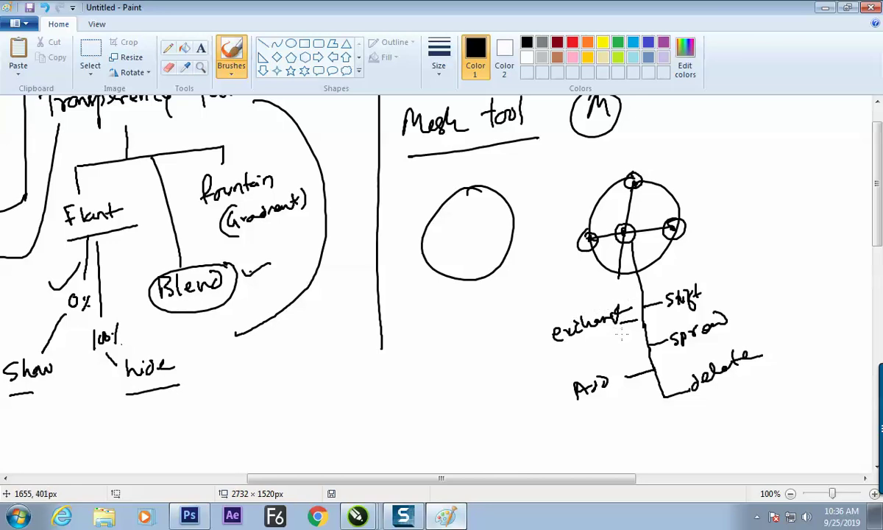
left_click_drag(546, 235, 545, 234)
mouse_move(511, 199)
left_mouse_down()
mouse_move(567, 168)
mouse_move(593, 163)
left_mouse_up()
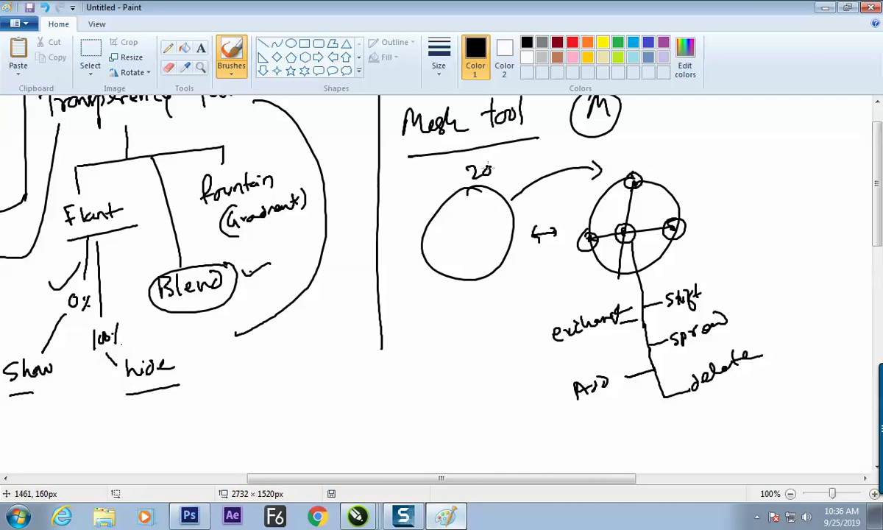
left_click_drag(618, 163, 652, 154)
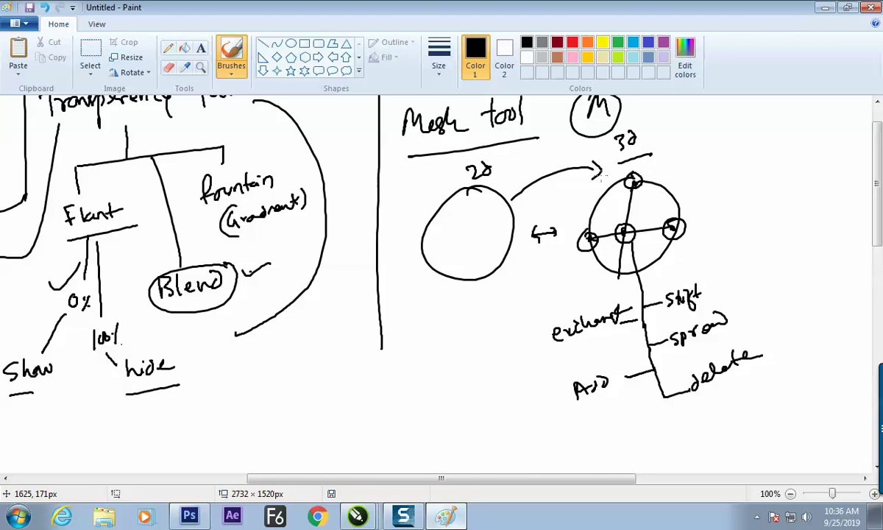
Switch to CorelDRAW and create a new one-page RGB document in A4 size.
key("alt+Tab")
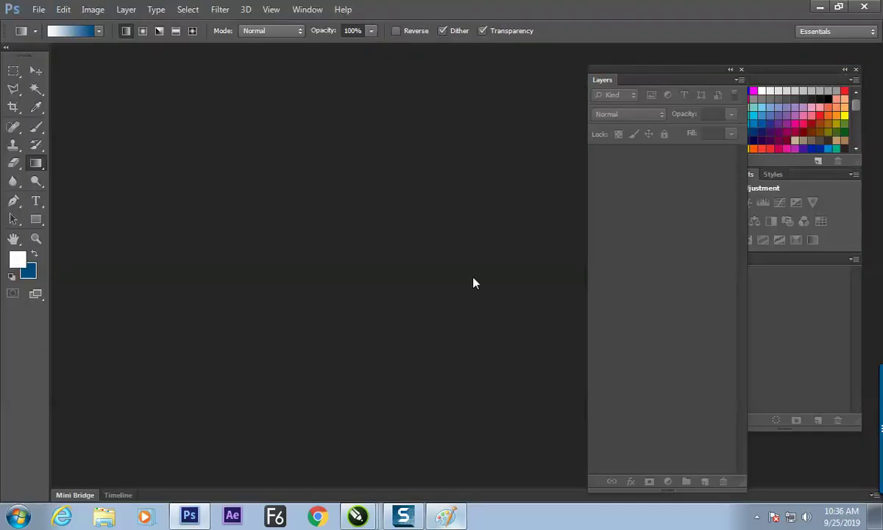
key("alt+Tab")
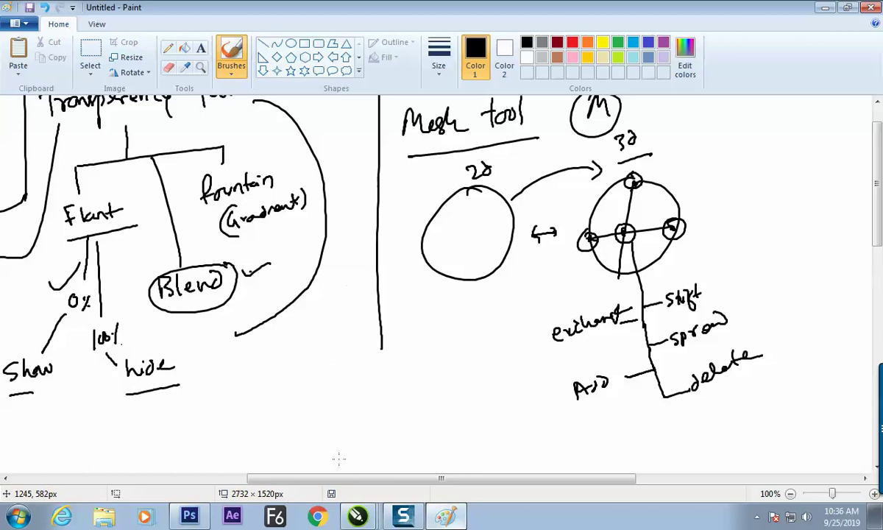
key("alt+Tab")
key("alt+Tab")
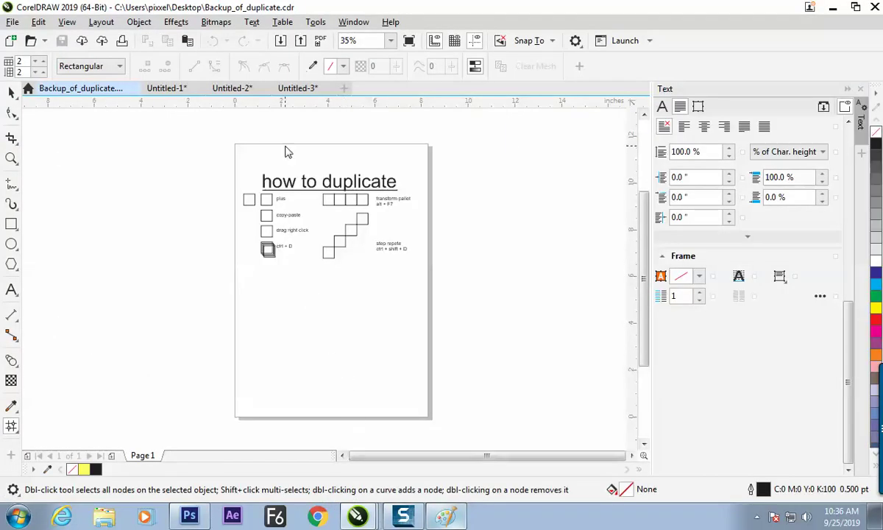
left_click(300, 90)
key("ctrl+n")
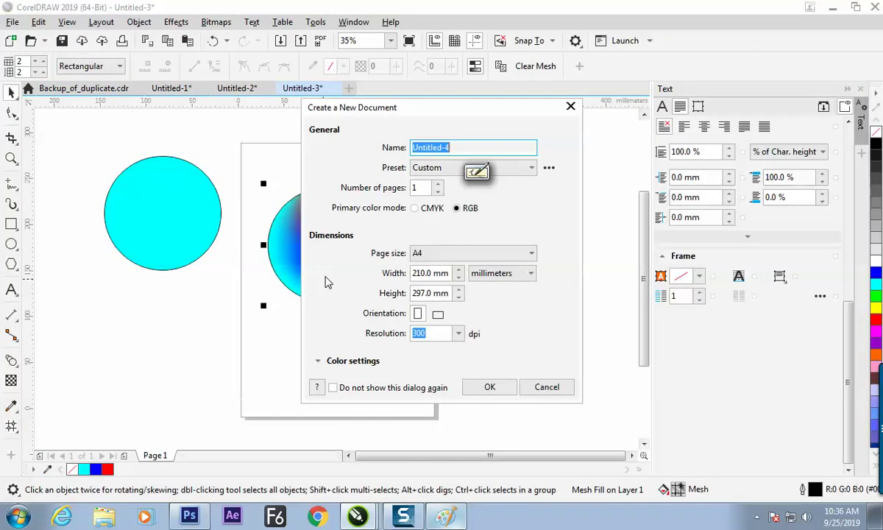
key("Return")
Draw a closed freehand leaf outline about 104 mm wide and 100 mm high on the page.
left_click(11, 184)
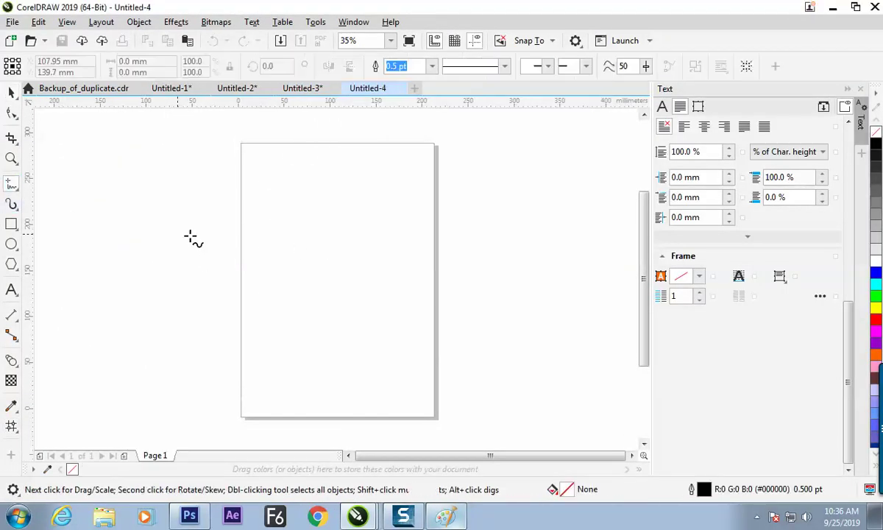
mouse_move(272, 284)
left_mouse_down()
mouse_move(293, 250)
mouse_move(369, 198)
mouse_move(344, 265)
mouse_move(273, 286)
left_mouse_up()
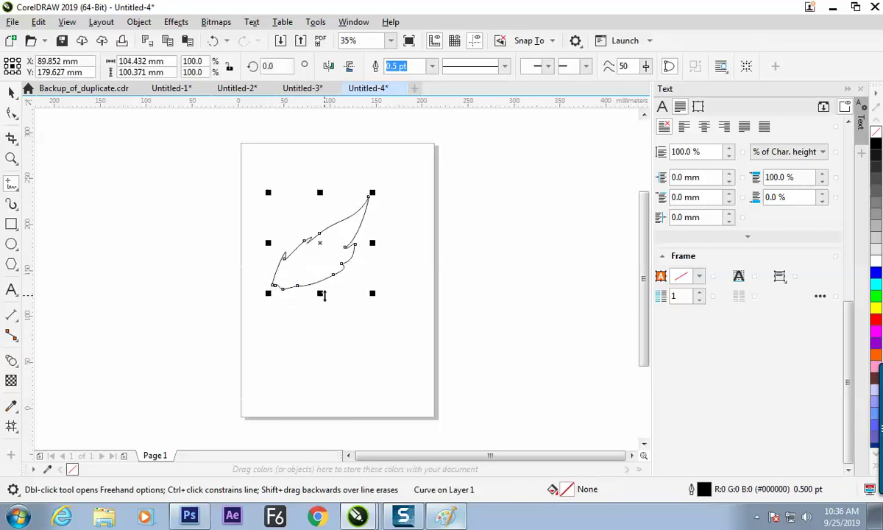
left_click(11, 92)
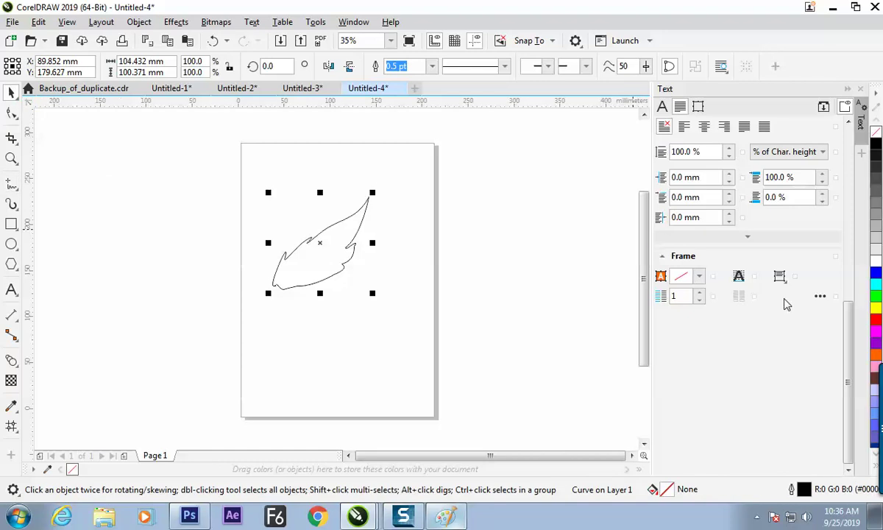
Fill the leaf with green (#00FF00) and move it slightly down and to the right on the page.
left_click(876, 295)
left_click(436, 301)
left_click_drag(294, 265, 310, 282)
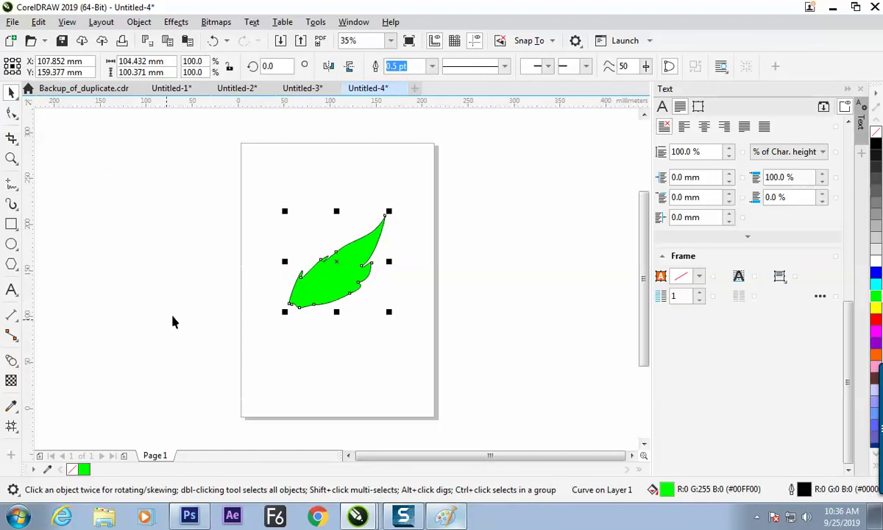
Apply a 2 by 2 mesh fill to the leaf and darken its central node to 33 brightness using the HSB colour model.
key("m")
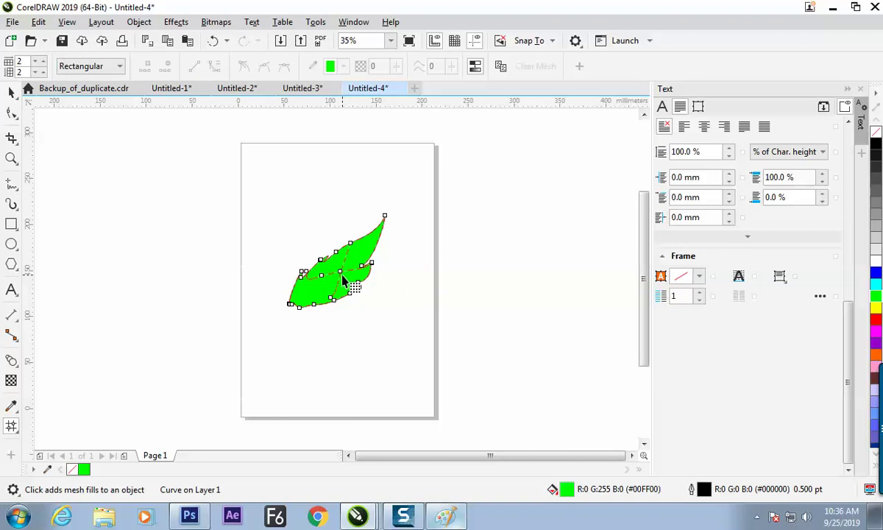
left_click(341, 276)
left_click_drag(348, 276, 350, 275)
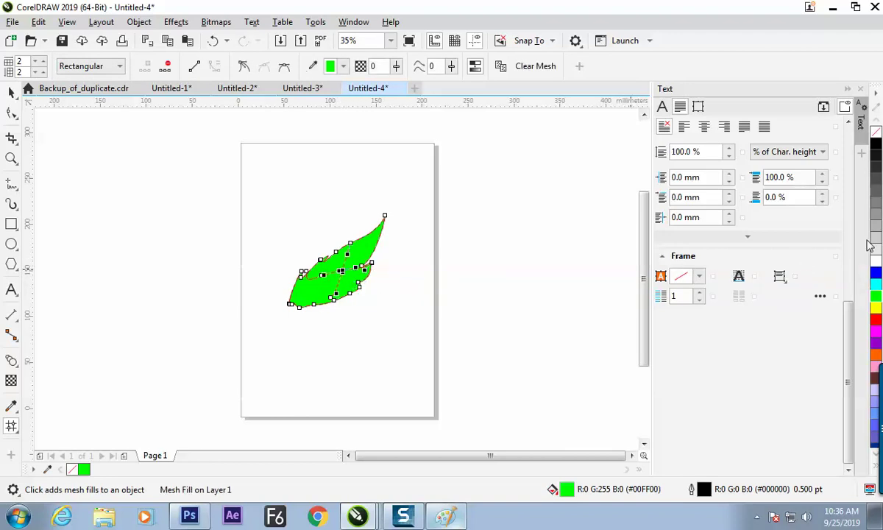
left_click(343, 66)
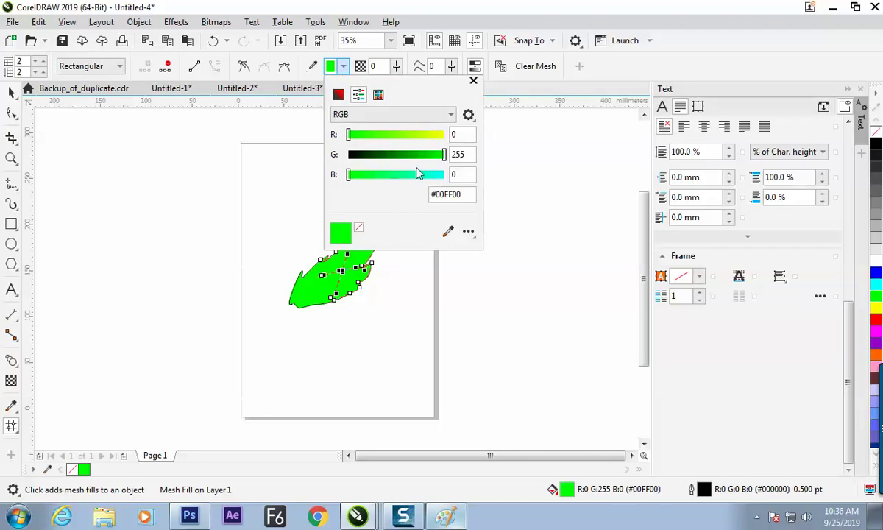
left_click(448, 115)
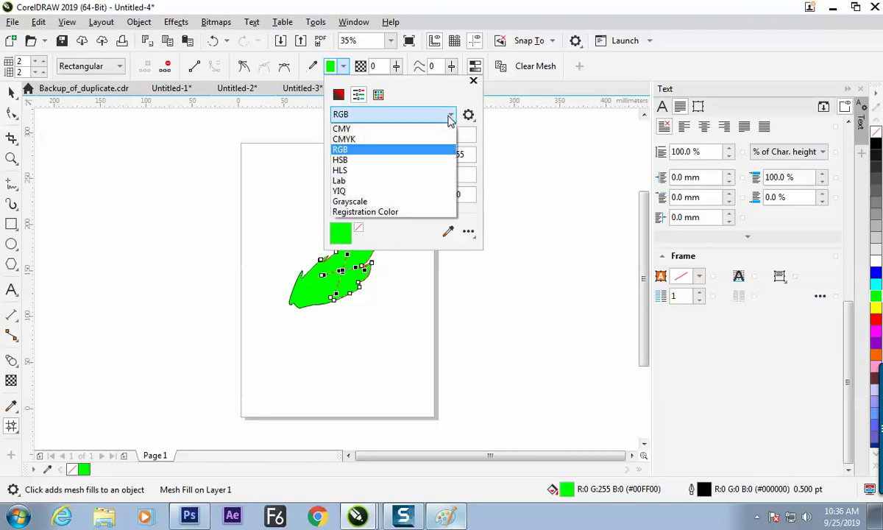
left_click(392, 160)
left_click_drag(444, 176, 396, 176)
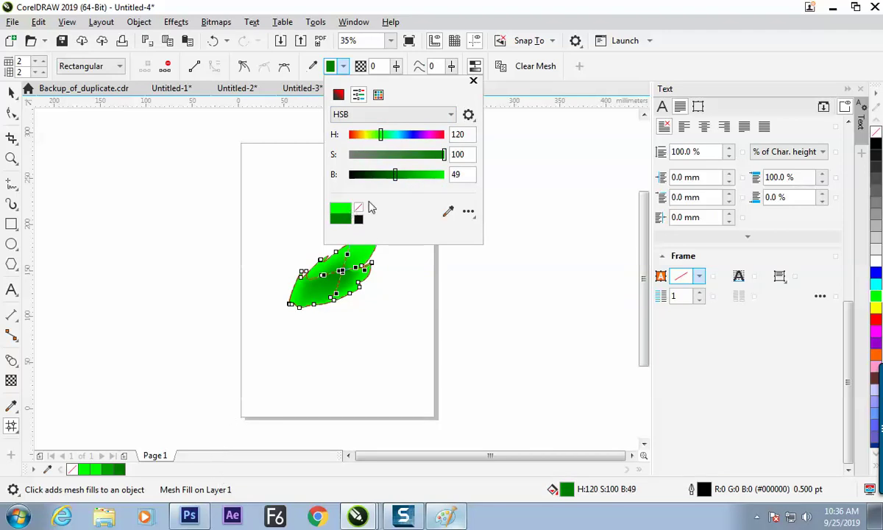
left_click_drag(396, 180, 381, 181)
left_click(473, 81)
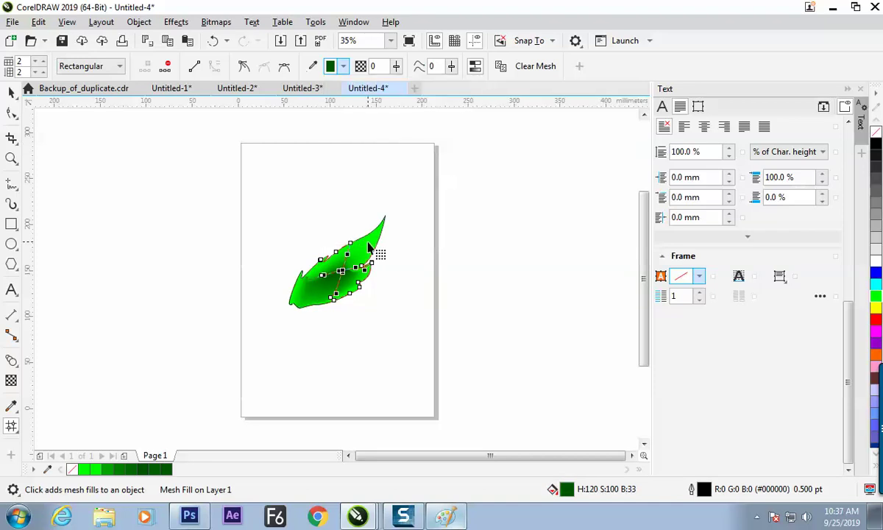
Darken the mesh node on the leaf's upper edge to 49 brightness in the HSB model, and deselect the leaf.
left_click(361, 249)
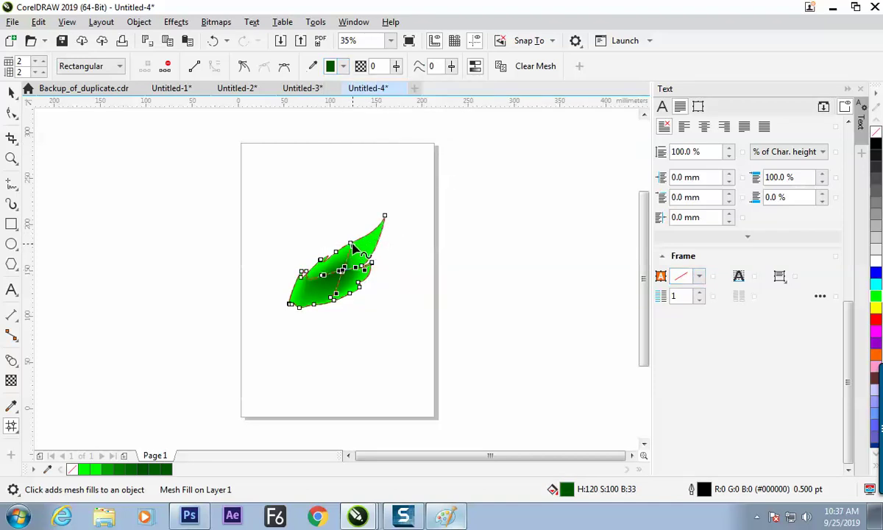
left_click(343, 66)
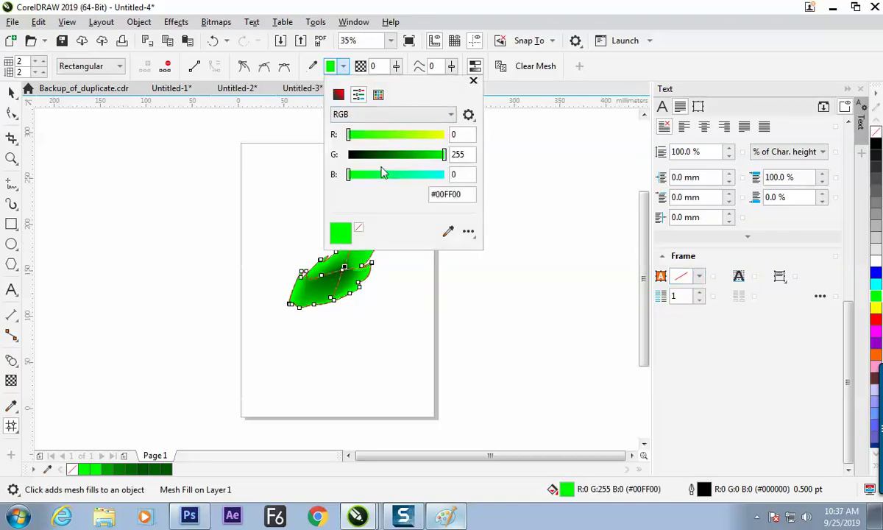
left_click(428, 115)
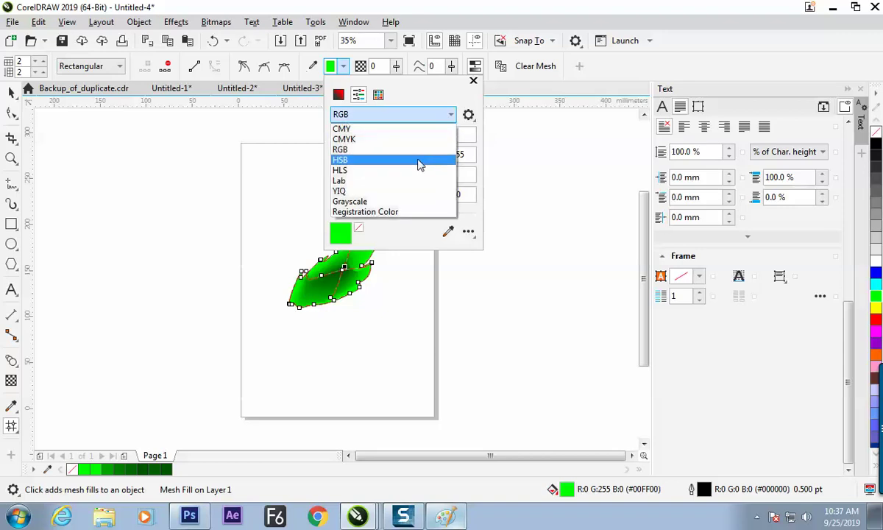
left_click(417, 165)
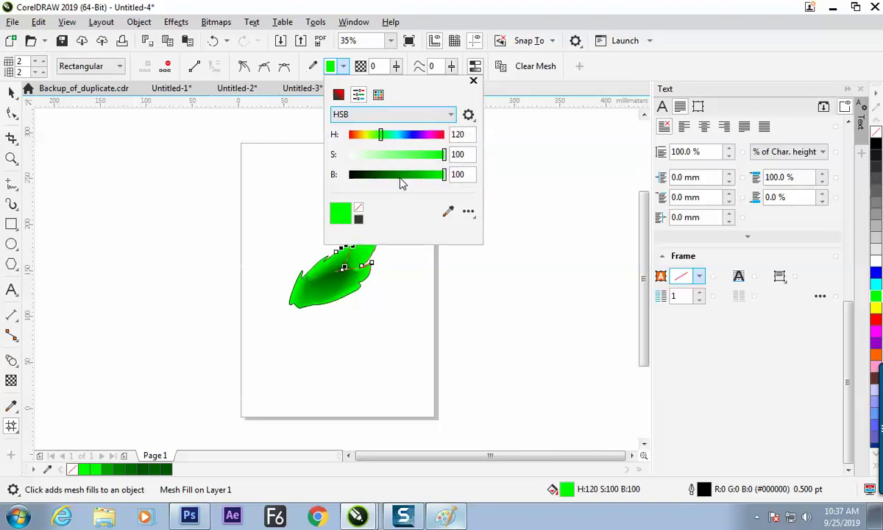
left_click_drag(441, 174, 397, 175)
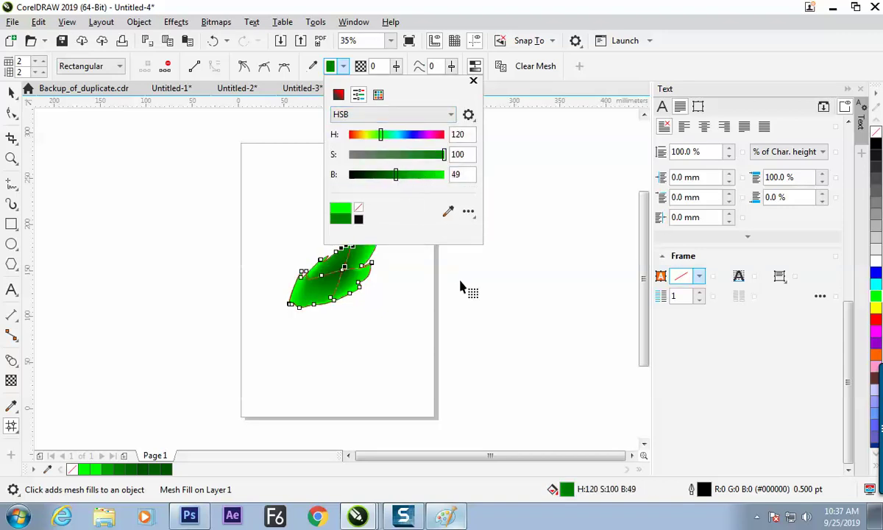
left_click(10, 91)
left_click(186, 368)
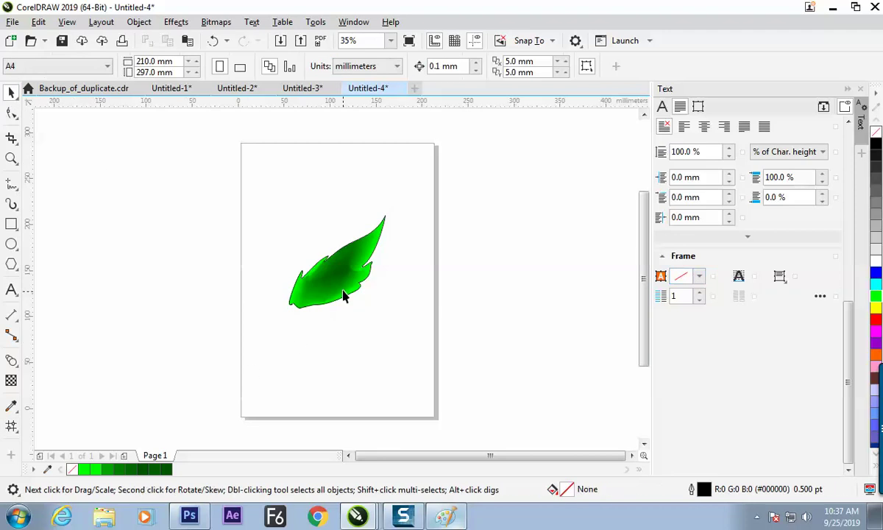
Move the mesh-filled leaf right and slightly up on the page, and remove its outline.
left_click_drag(343, 294, 370, 294)
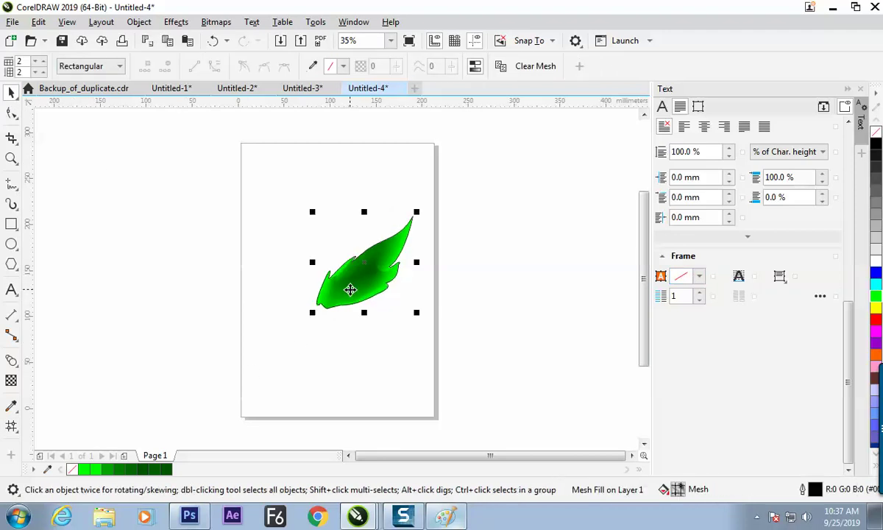
mouse_move(349, 295)
left_mouse_down()
mouse_move(357, 280)
mouse_move(340, 283)
left_mouse_up()
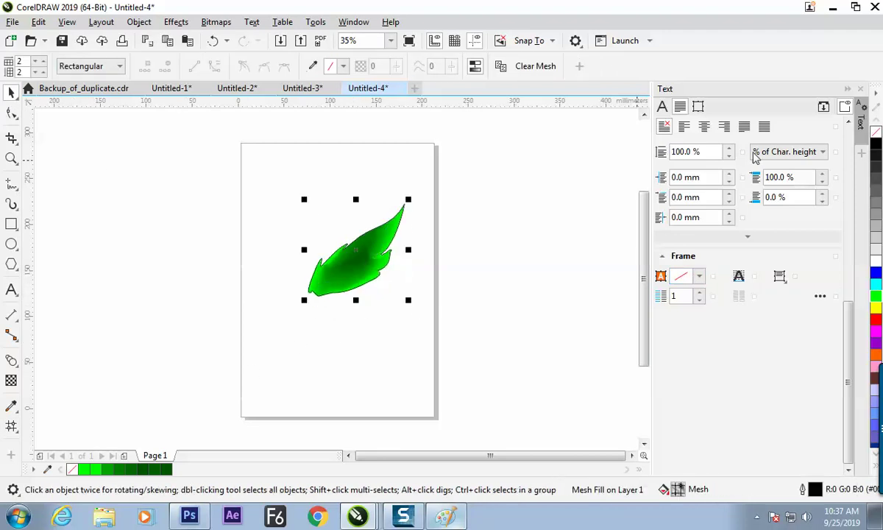
right_click(874, 133)
left_click(414, 296)
left_click(391, 293)
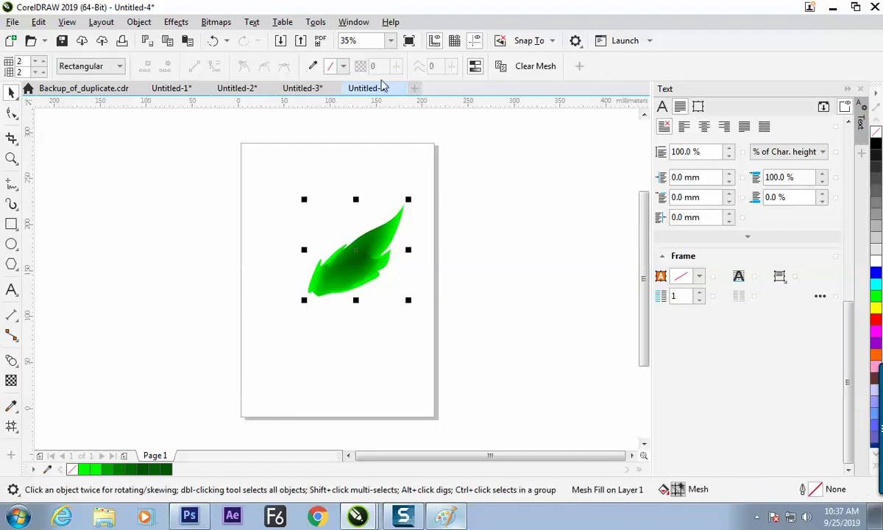
Make a narrower mirrored copy of the leaf, about 82 mm wide, and place it to the left of the original.
left_click(55, 195)
left_click_drag(363, 256, 138, 218)
left_click(149, 192)
left_click(225, 326)
left_click_drag(187, 247, 249, 230)
left_click(293, 171)
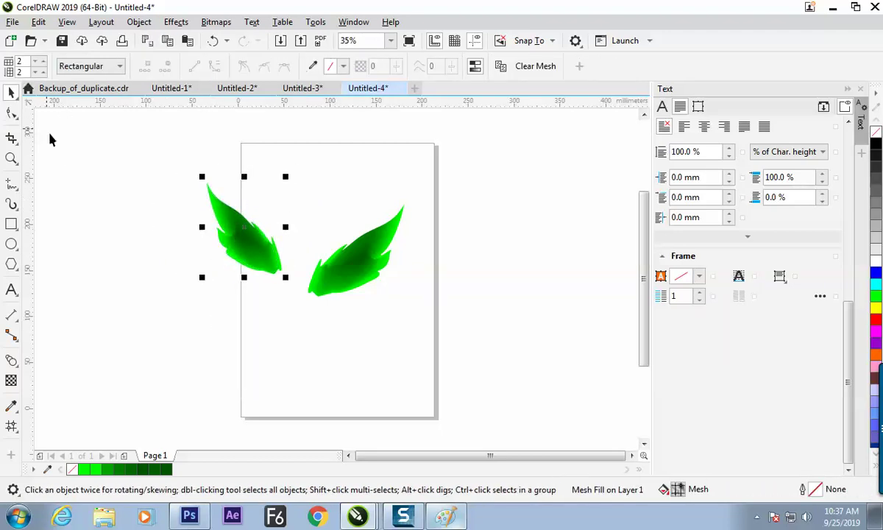
Draw an ellipse about 114 by 65 mm across the page's lower right edge and give it the leaf's green mesh fill.
left_click(11, 243)
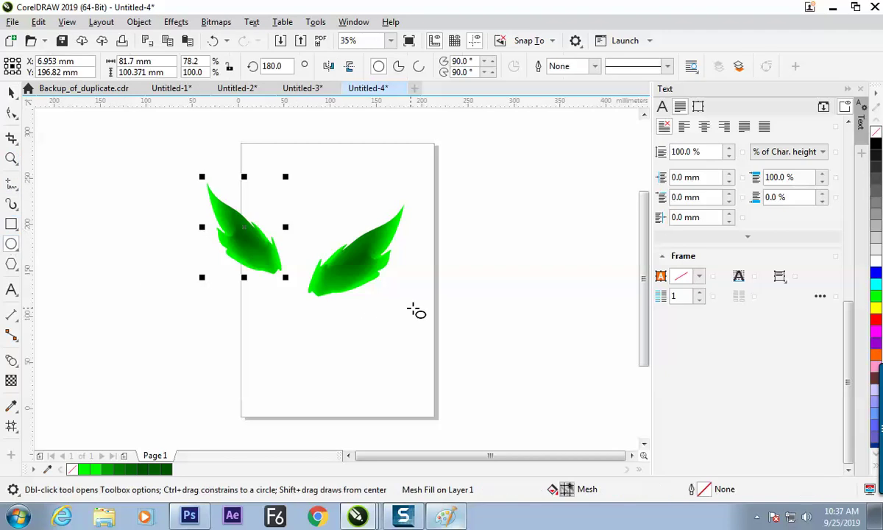
left_click_drag(406, 303, 520, 371)
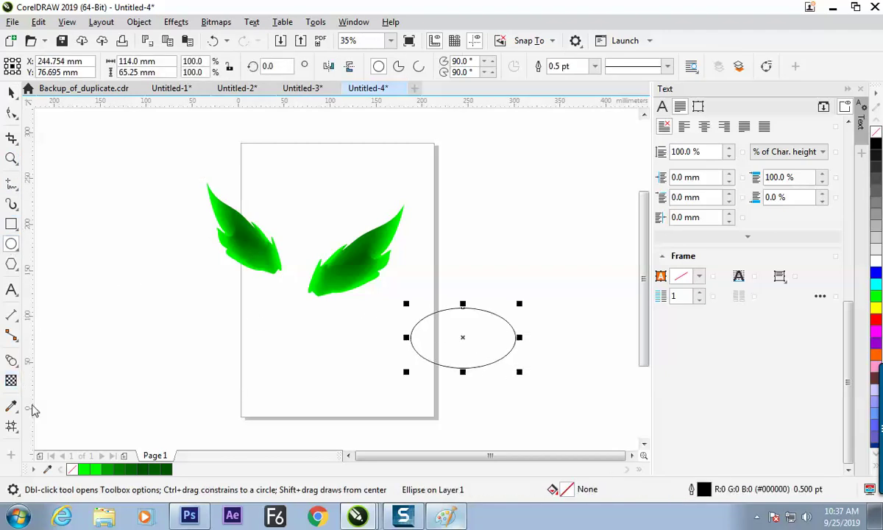
left_click(11, 426)
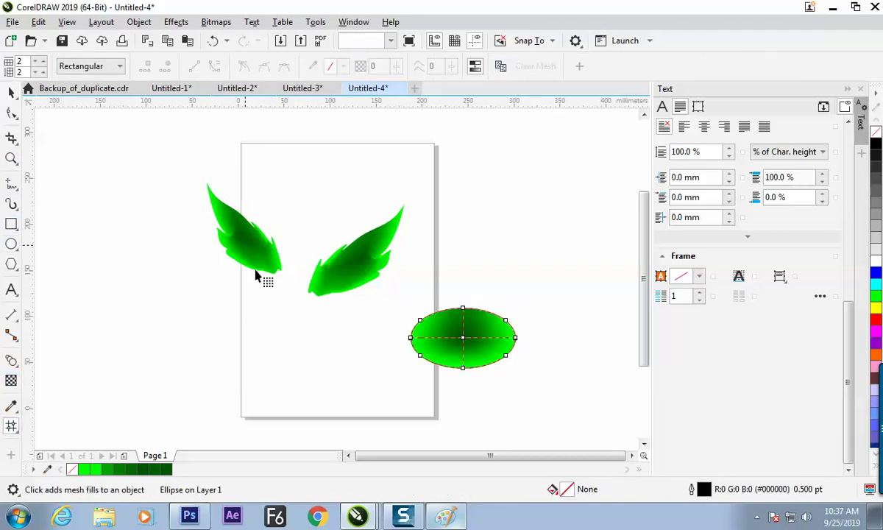
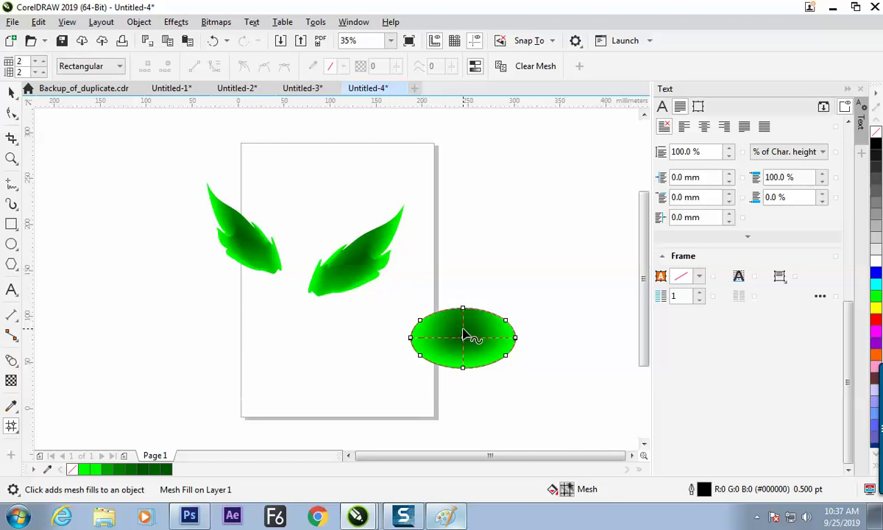
Move the ellipse onto the page and arrange both leaves above it so they rise from it like wings.
left_click(12, 92)
left_click(192, 322)
left_click_drag(504, 346, 331, 339)
left_click_drag(354, 268, 359, 297)
left_click_drag(267, 243, 284, 321)
left_click_drag(324, 342, 339, 354)
left_click(426, 357)
Remove the ellipse's outline and select the ellipse together with both leaves.
left_click(338, 350)
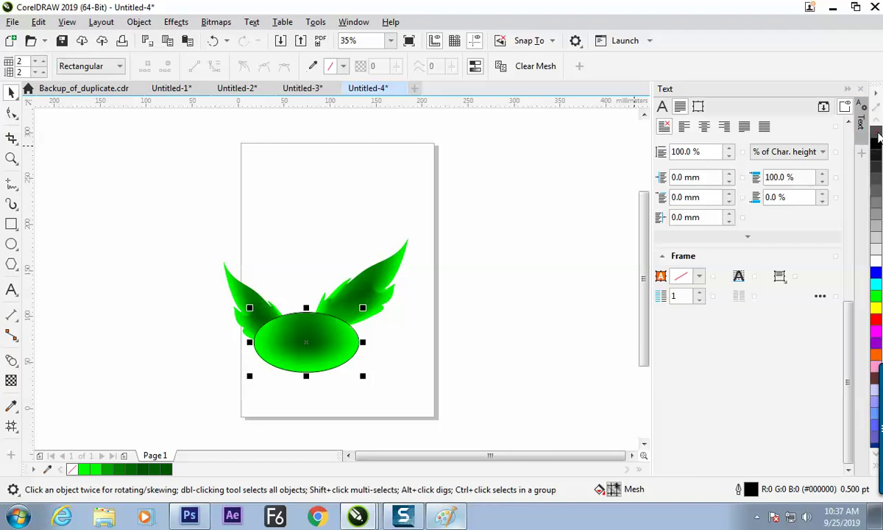
left_click(506, 264)
left_click(247, 310)
mouse_move(197, 221)
left_mouse_down()
mouse_move(266, 270)
mouse_move(503, 397)
left_mouse_up()
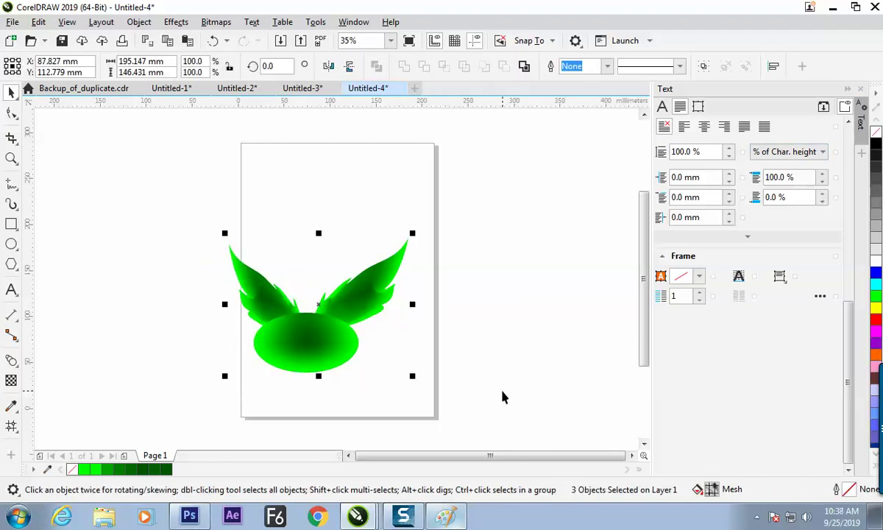
left_click(12, 426)
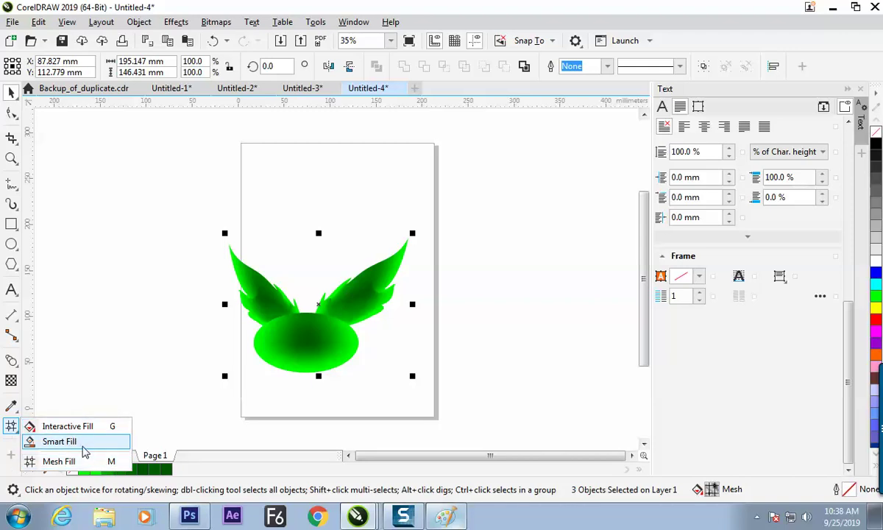
left_click(87, 443)
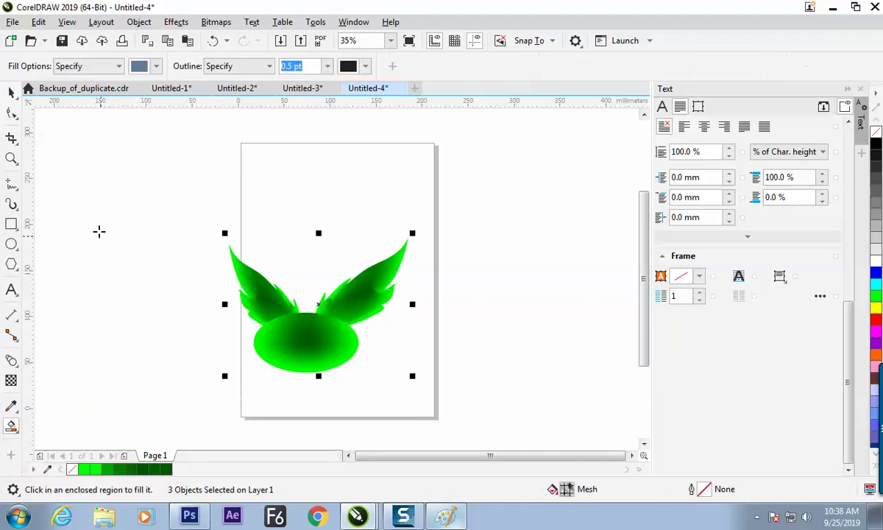
left_click(11, 92)
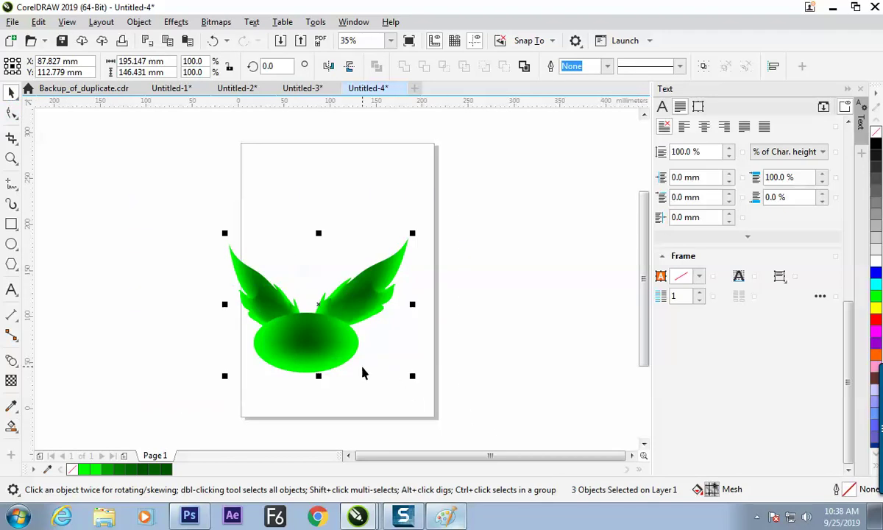
Create a new single-page A4 portrait document in RGB mode at 300 dpi.
left_click(414, 87)
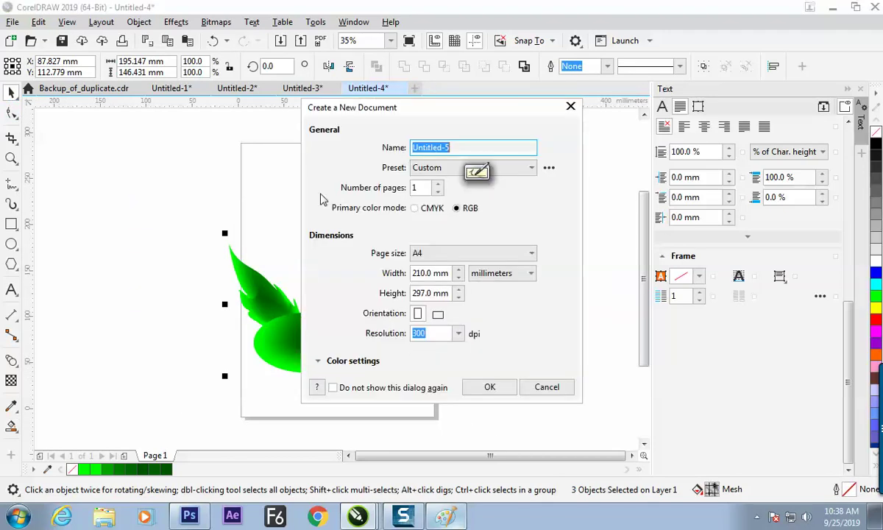
left_click(487, 387)
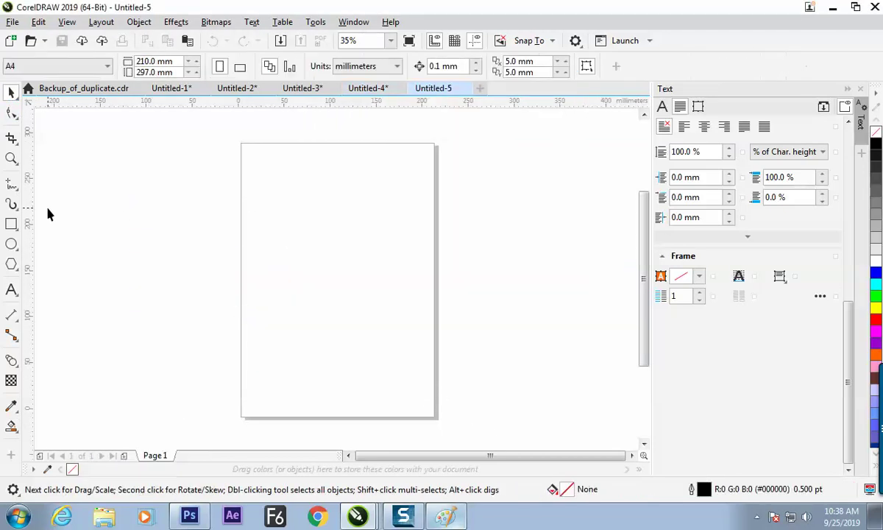
left_click(11, 182)
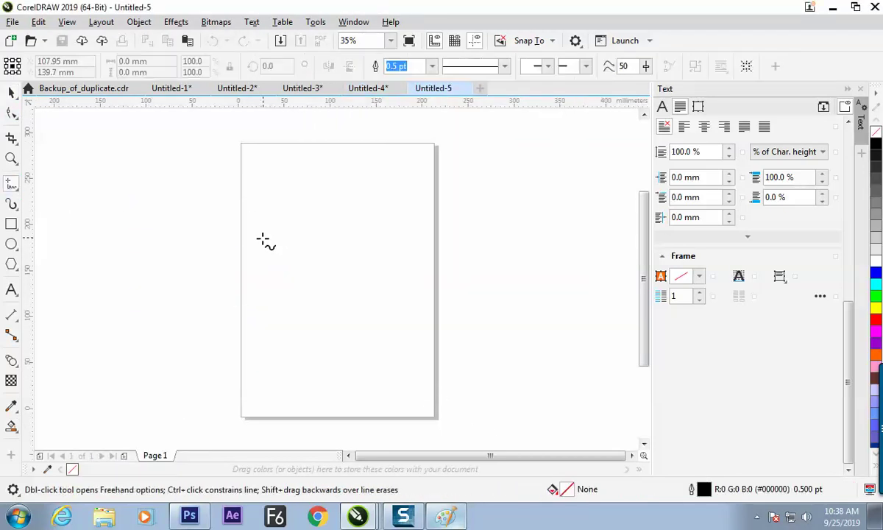
Paste a copy of Untitled-4's green winged artwork into the Paint notes, resize it to 50%, and place it below the 2D circle.
left_click(361, 91)
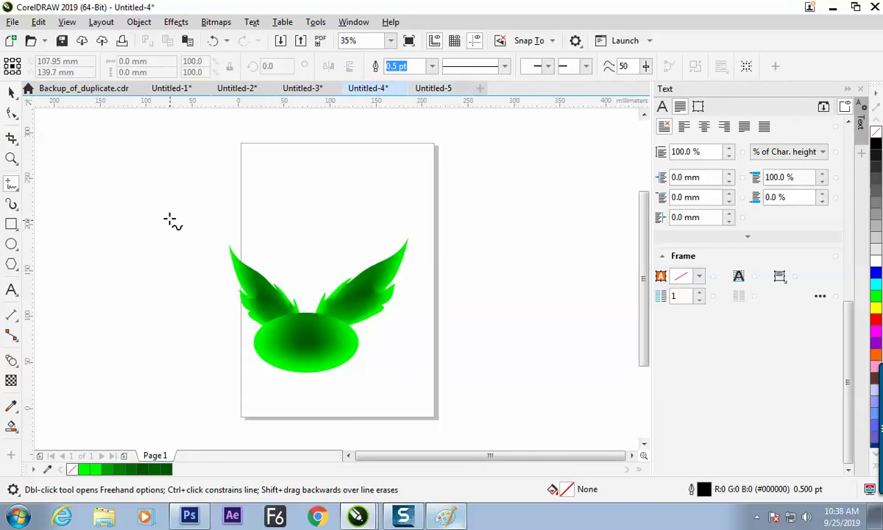
left_click(11, 92)
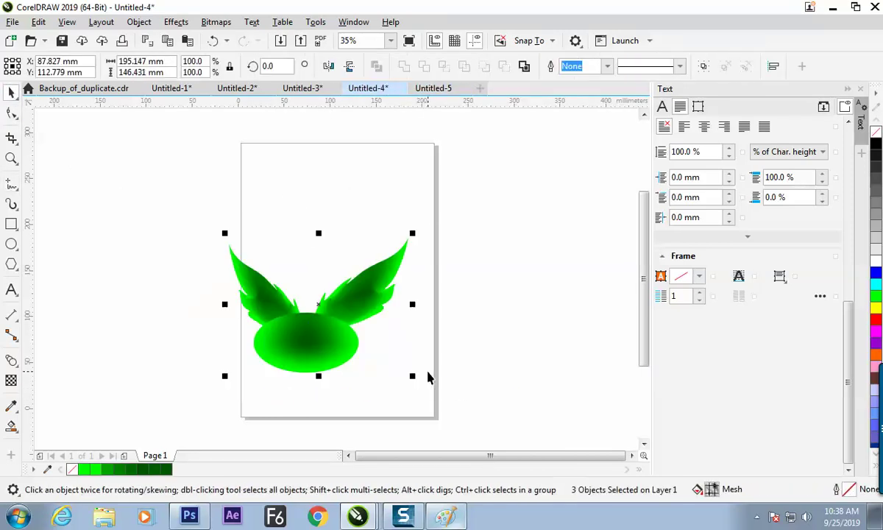
left_click(445, 519)
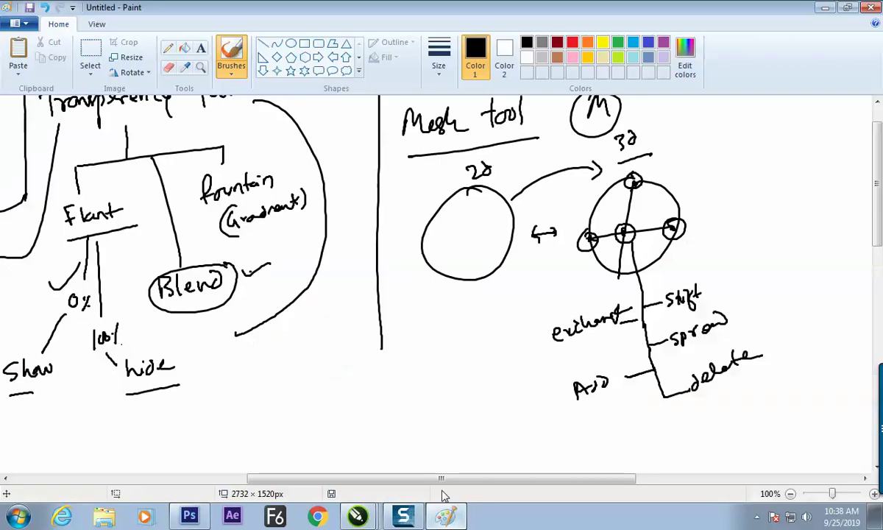
key("ctrl+v")
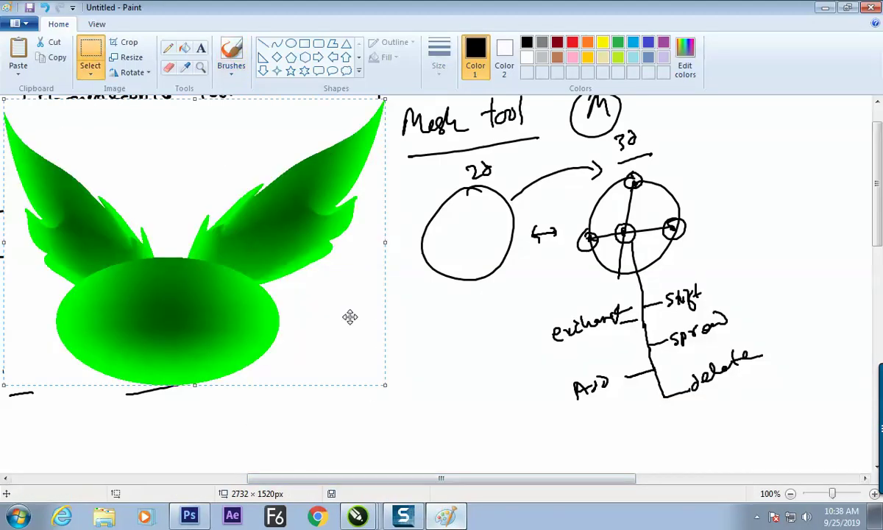
left_click(130, 58)
type("50")
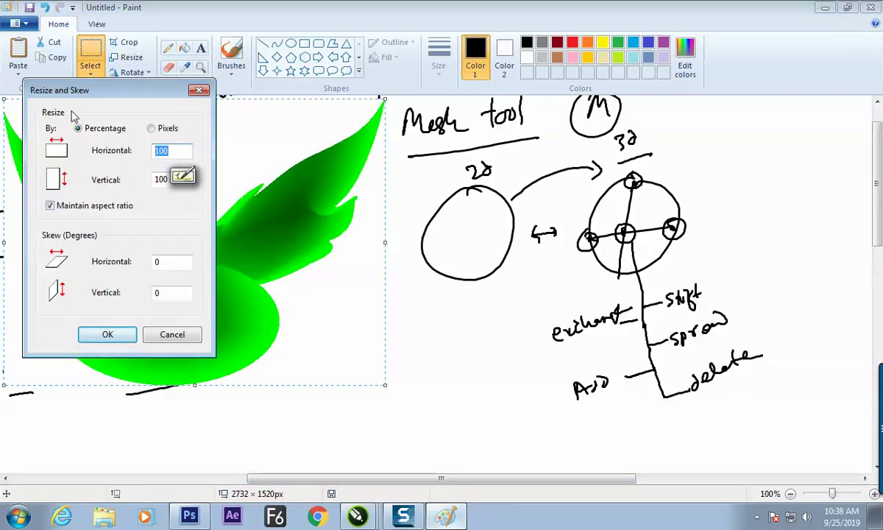
key("Return")
left_click_drag(132, 187, 439, 441)
Return to the Untitled-5 document in CorelDRAW and activate the Smart Fill tool.
key("alt+Tab")
left_click(438, 88)
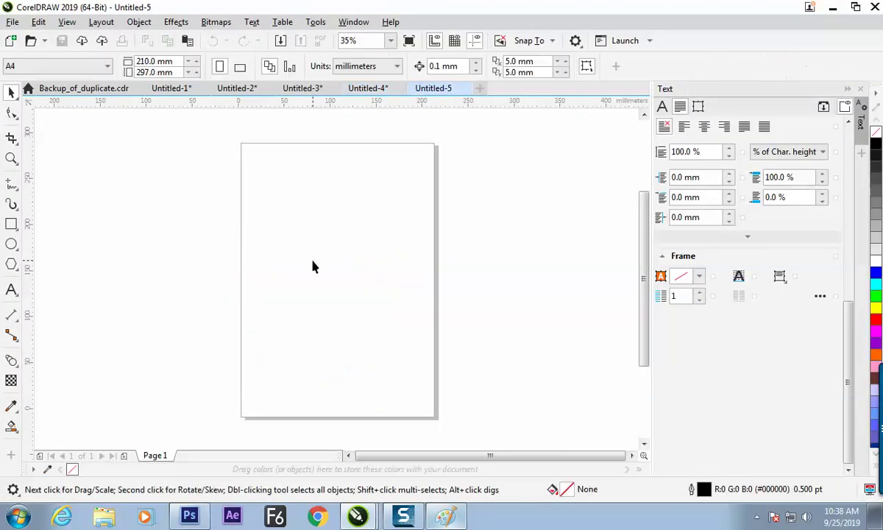
left_click(11, 426)
left_click(59, 442)
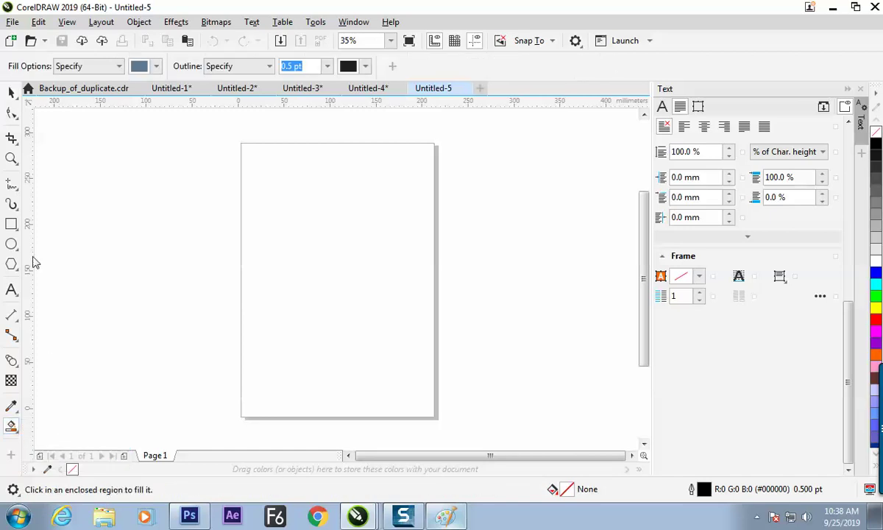
Draw four freehand curves on the page that cross one another and enclose an area in the middle.
left_click(11, 183)
left_click_drag(247, 217, 396, 322)
mouse_move(280, 193)
left_mouse_down()
mouse_move(418, 296)
mouse_move(417, 288)
left_mouse_up()
left_click_drag(366, 173, 277, 309)
left_click_drag(401, 198, 245, 364)
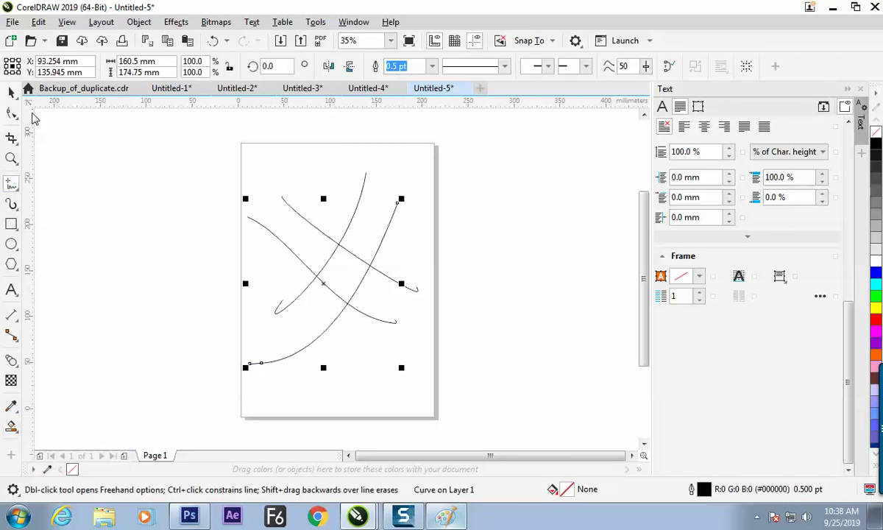
left_click(11, 92)
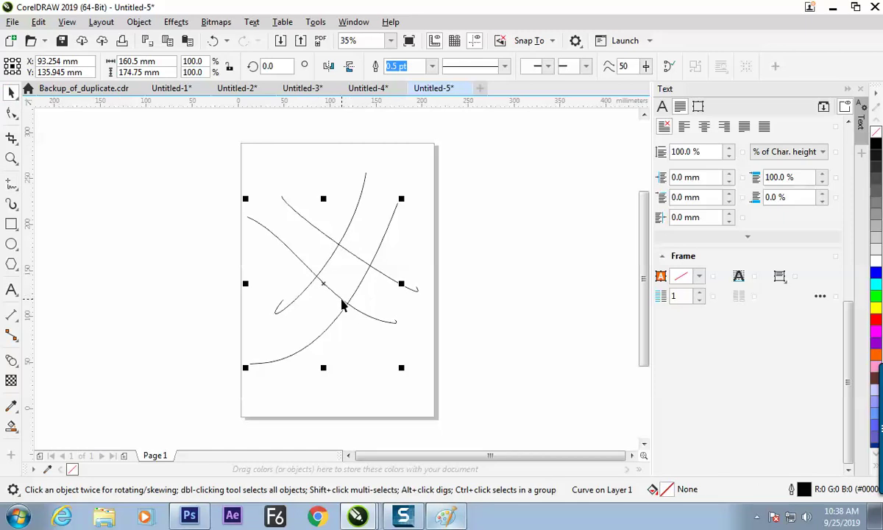
Draw a rectangle about 80 by 68 mm left of the page, fill it green, and delete it.
left_click(11, 223)
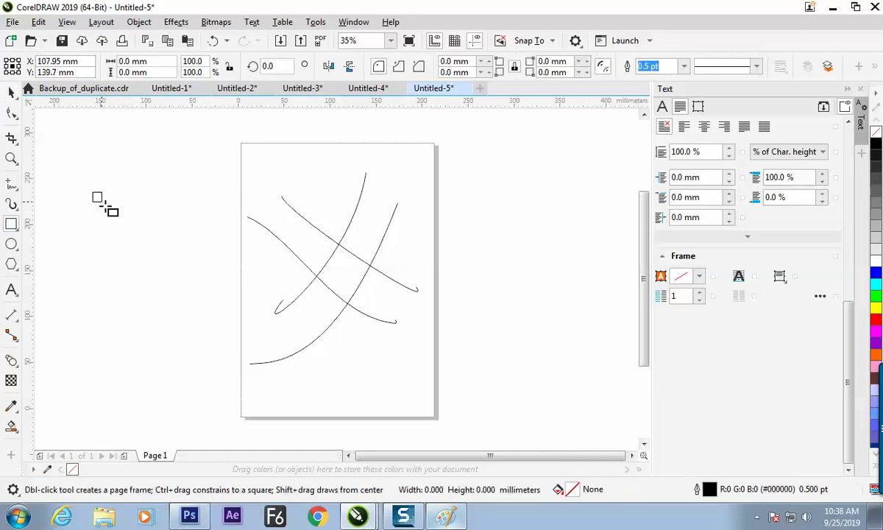
left_click_drag(89, 187, 170, 258)
left_click(875, 295)
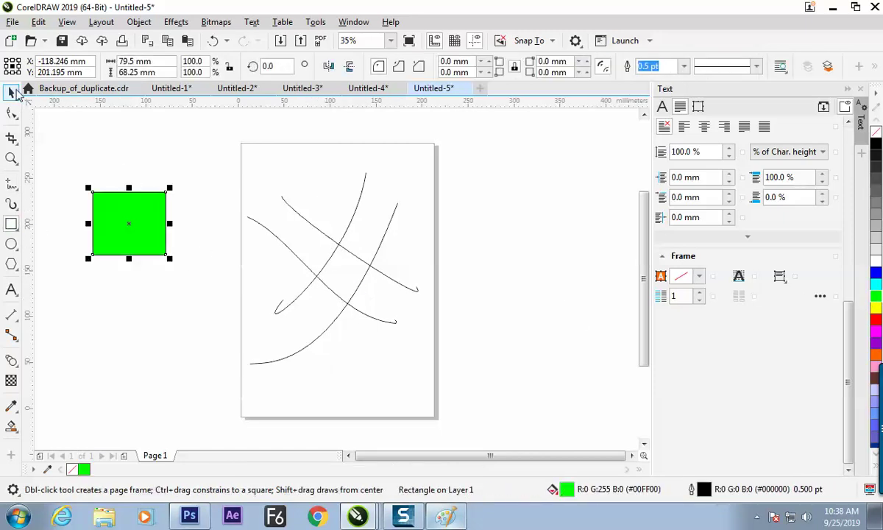
left_click(11, 92)
left_click_drag(299, 214, 390, 323)
key("Escape")
left_click(128, 227)
key("Delete")
Smart Fill the area enclosed by the four curves and move the resulting shape off the page to the left.
left_click_drag(418, 308, 436, 377)
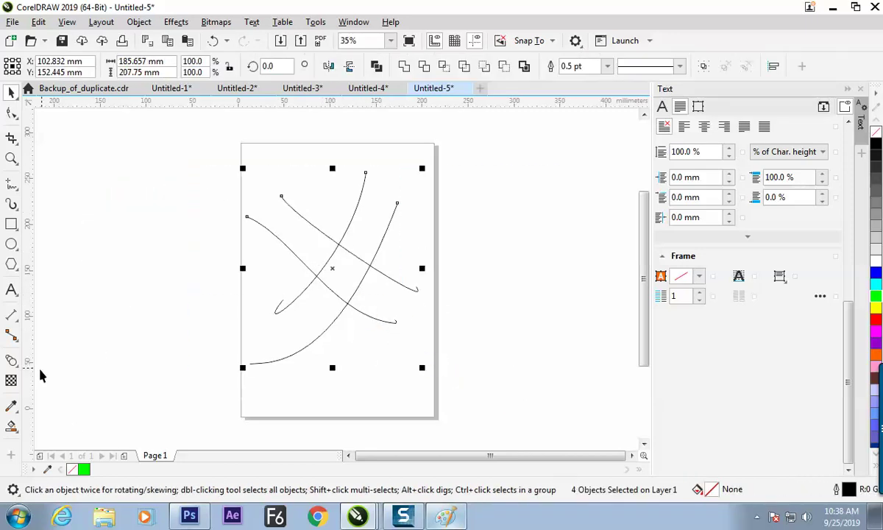
left_click(11, 425)
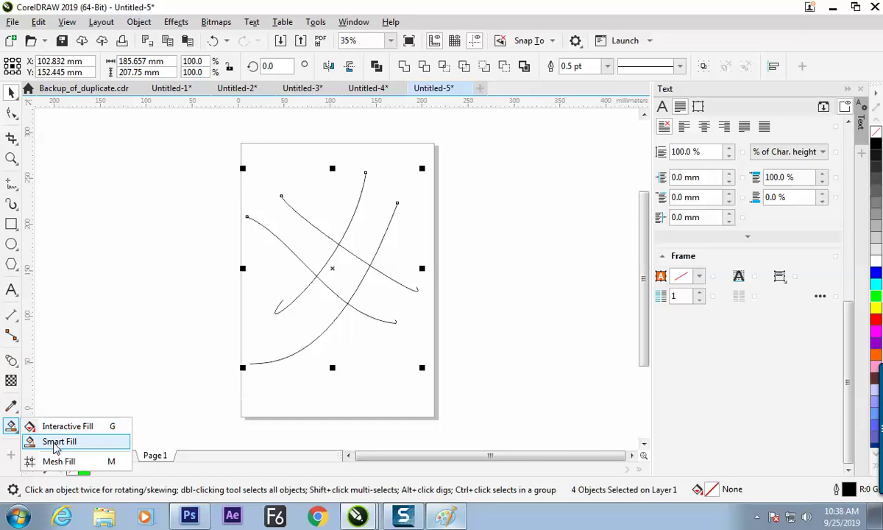
left_click(55, 443)
left_click(11, 92)
left_click(309, 275)
left_click_drag(324, 264, 156, 266)
left_click(212, 393)
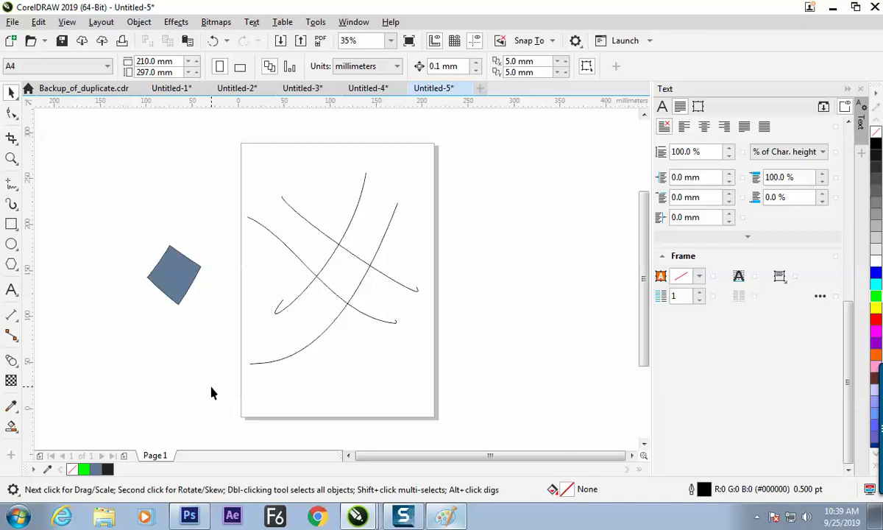
left_click_drag(181, 288, 206, 304)
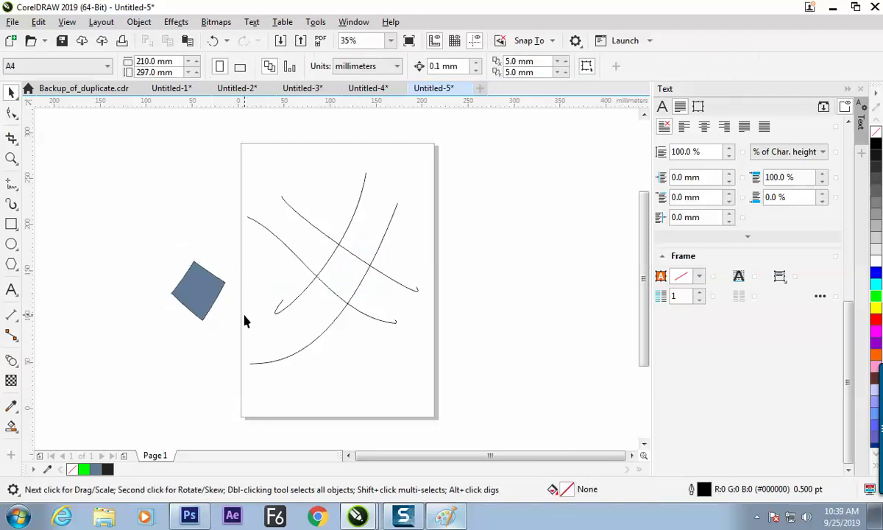
Delete everything in the drawing and draw a circle about 170 mm in diameter on the page's upper part.
key("ctrl+a")
key("Delete")
left_click(11, 244)
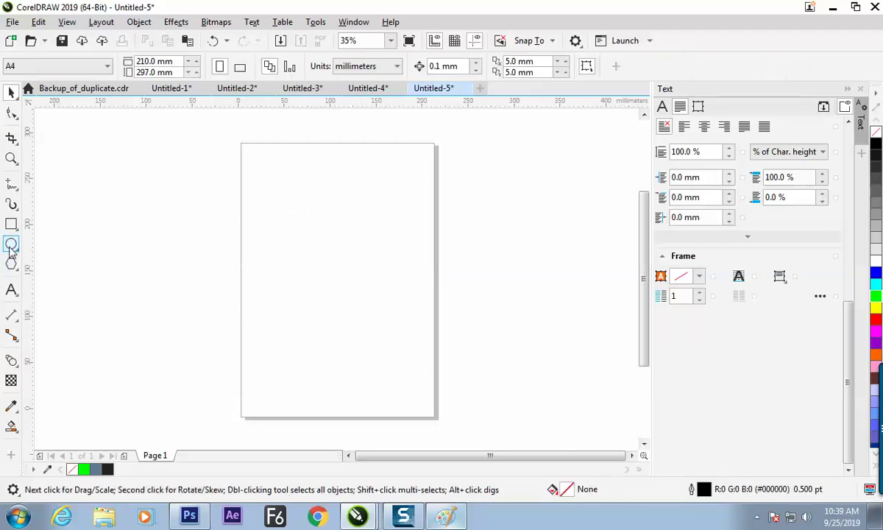
left_click_drag(324, 252, 375, 331)
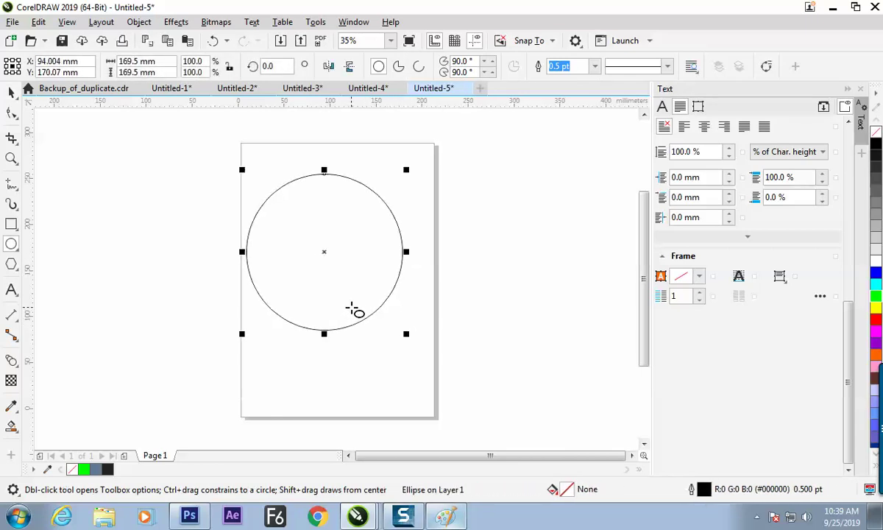
key("Escape")
Draw three freehand curves across the circle, two running sideways and one from the page's upper edge to its lower edge.
key("F5")
left_click_drag(229, 174, 440, 293)
mouse_move(193, 250)
left_mouse_down()
mouse_move(443, 300)
mouse_move(416, 335)
left_mouse_up()
mouse_move(331, 146)
left_mouse_down()
mouse_move(261, 377)
mouse_move(300, 410)
left_mouse_up()
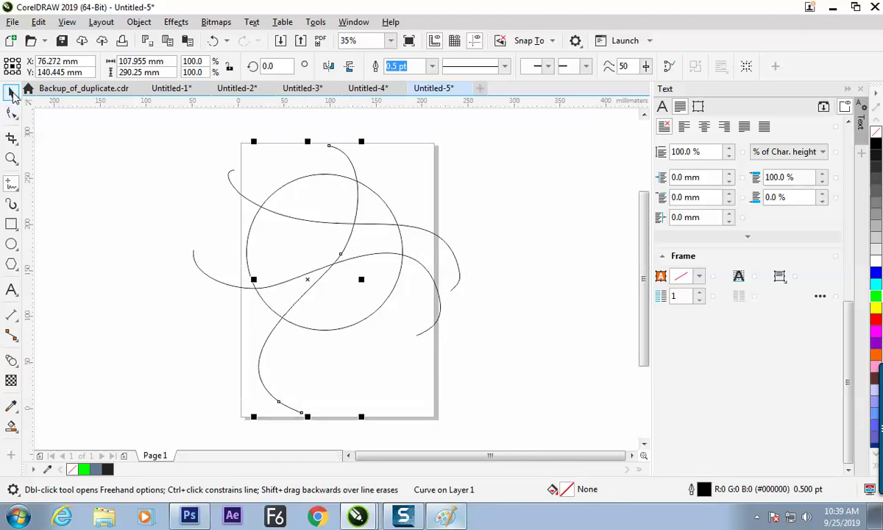
left_click(11, 93)
Smart Fill all six regions of the curve-divided circle with blue-grey and a 0.5 pt outline.
left_click(11, 425)
left_click(299, 204)
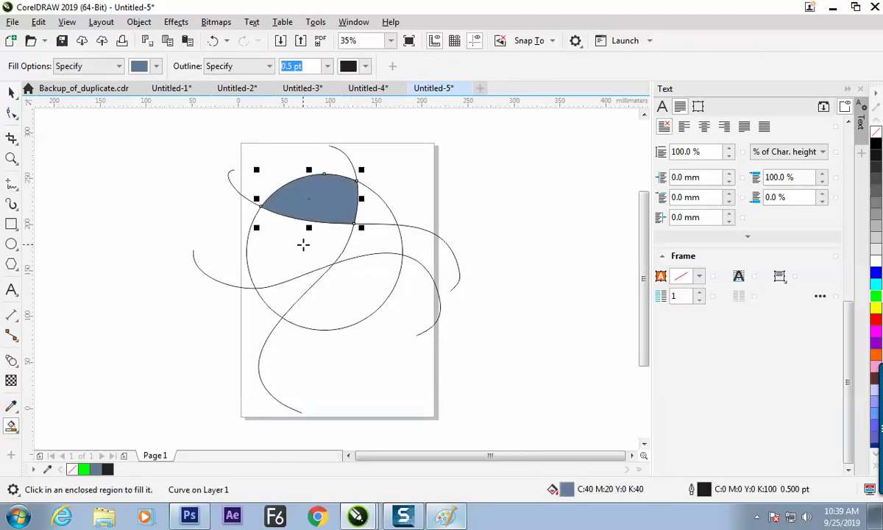
left_click(301, 243)
left_click(354, 290)
left_click(371, 221)
left_click(372, 215)
left_click(285, 298)
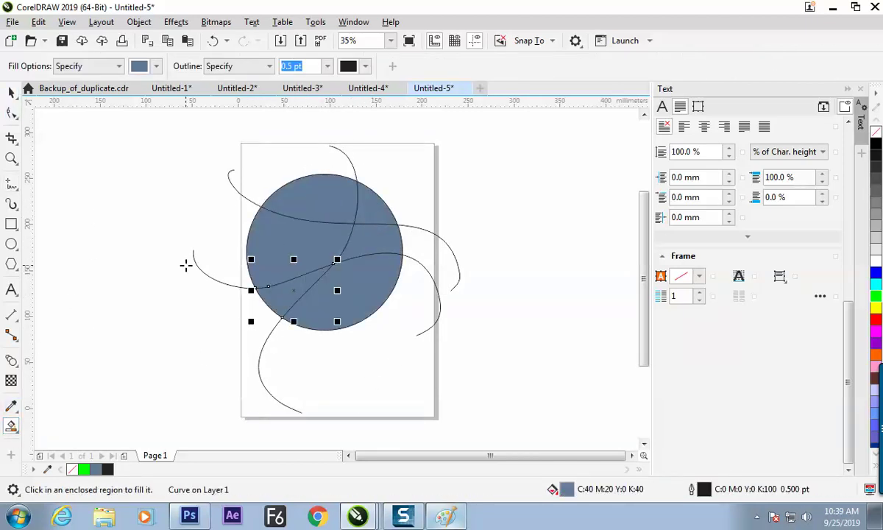
Select the six filled pieces of the circle together and move them off the page to the left.
key("space")
key("Escape")
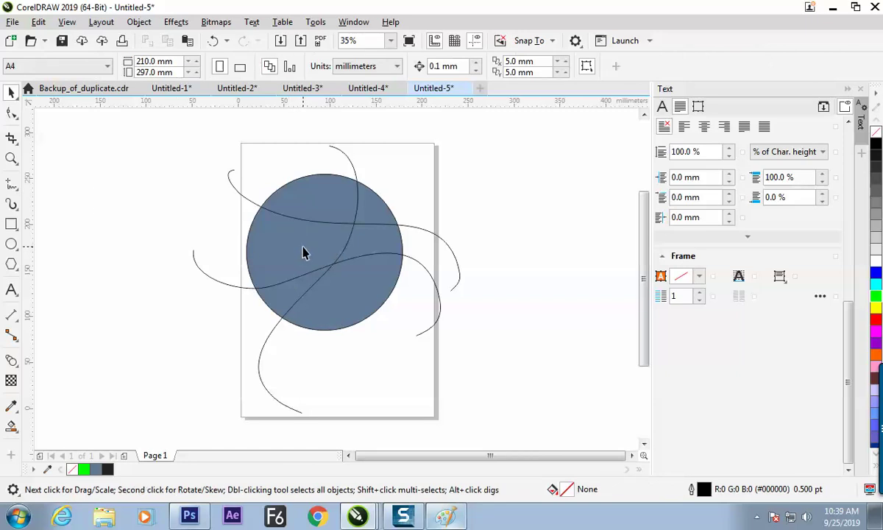
left_click(301, 249)
left_click(339, 191, "shift")
left_click(371, 231, "shift")
left_click(384, 278, "shift")
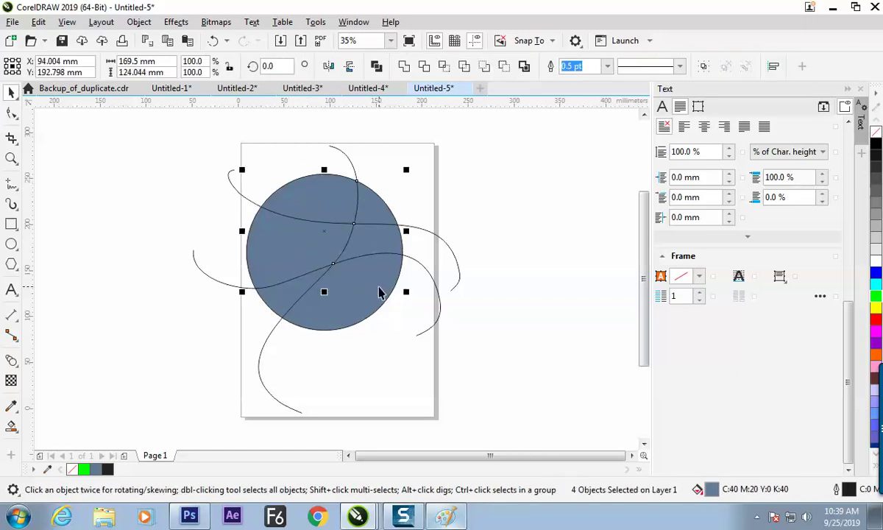
left_click(276, 308, "shift")
left_click(356, 302, "shift")
left_click_drag(355, 302, 138, 351)
Delete the original unfilled circle and the three freehand curves from the page.
left_click_drag(208, 163, 305, 234)
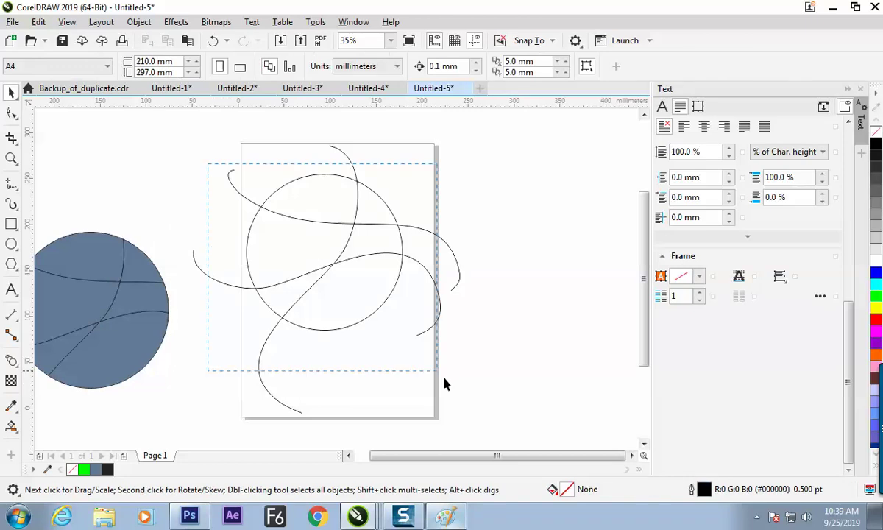
key("Delete")
left_click(337, 280)
key("Delete")
left_click(334, 268)
key("Delete")
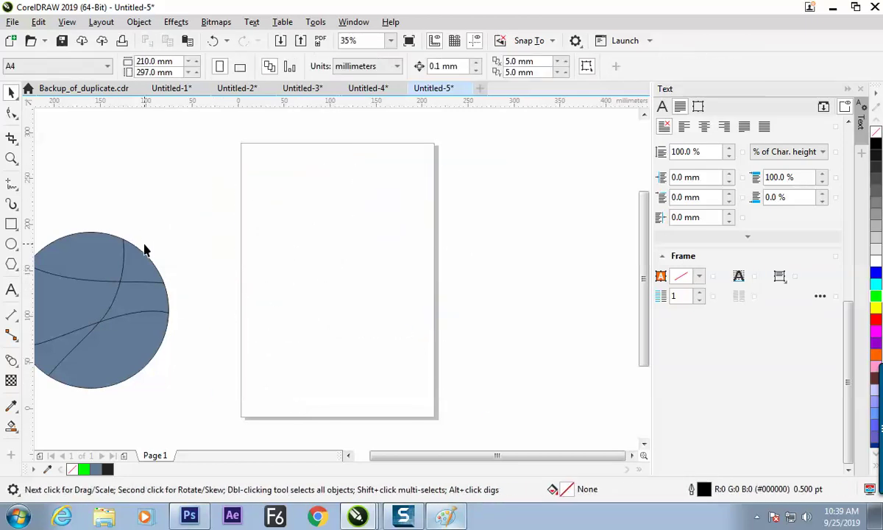
Move all six filled circle pieces back onto the page and deselect them.
key("ctrl+a")
left_click_drag(139, 298, 368, 248)
left_click(395, 380)
Fill the circle's lower-right piece with red and select the large left piece.
left_click(381, 276)
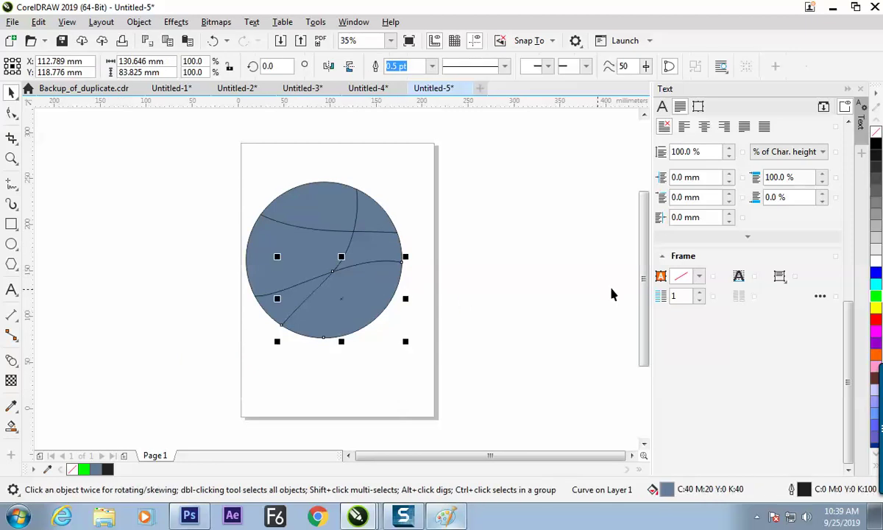
left_click(876, 317)
left_click(403, 252)
left_click(399, 262)
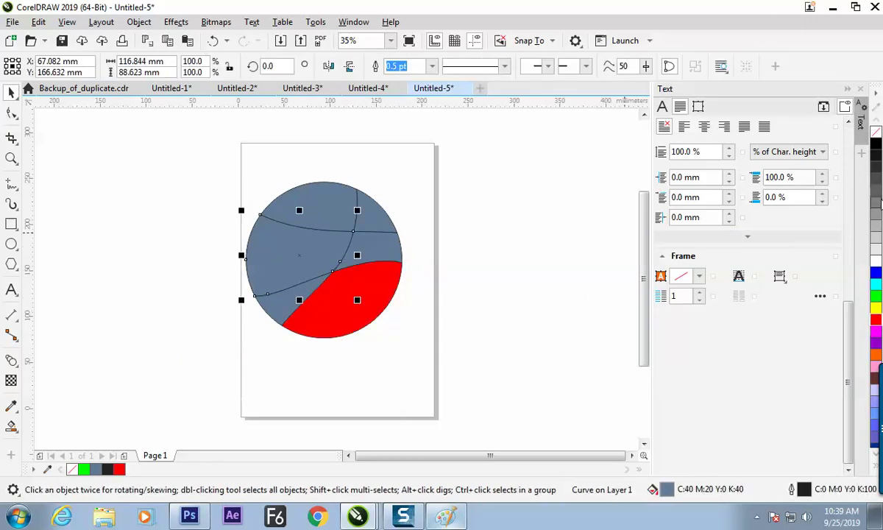
Fill the circle's left segment with dark gray #666666 and its top segment with light gray #CCCCCC.
left_click(877, 228)
left_click(875, 188)
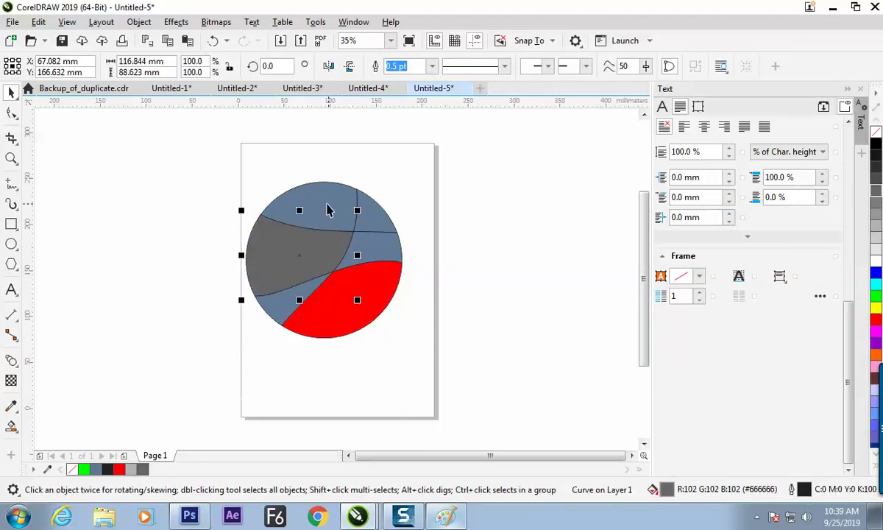
key("Tab")
left_click(877, 228)
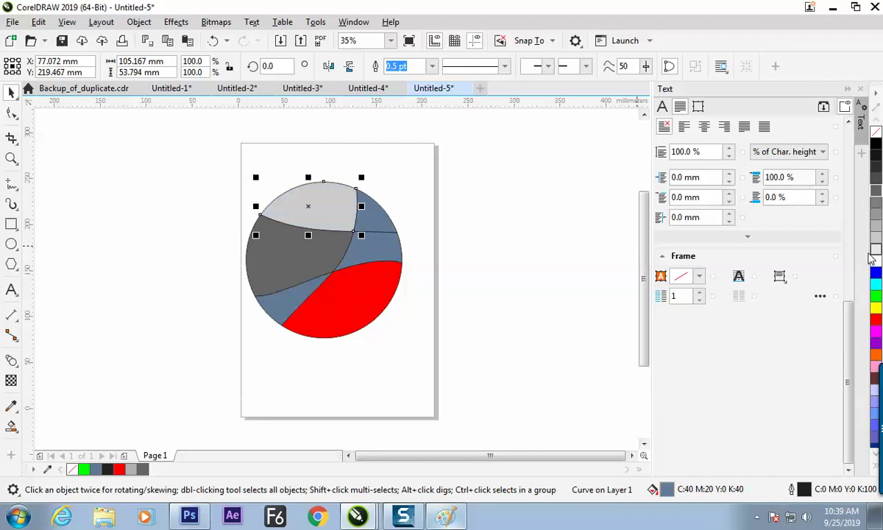
left_click(538, 321)
Fill the circle's upper-right segment with yellow and its small lower-left segment with green.
left_click(377, 222)
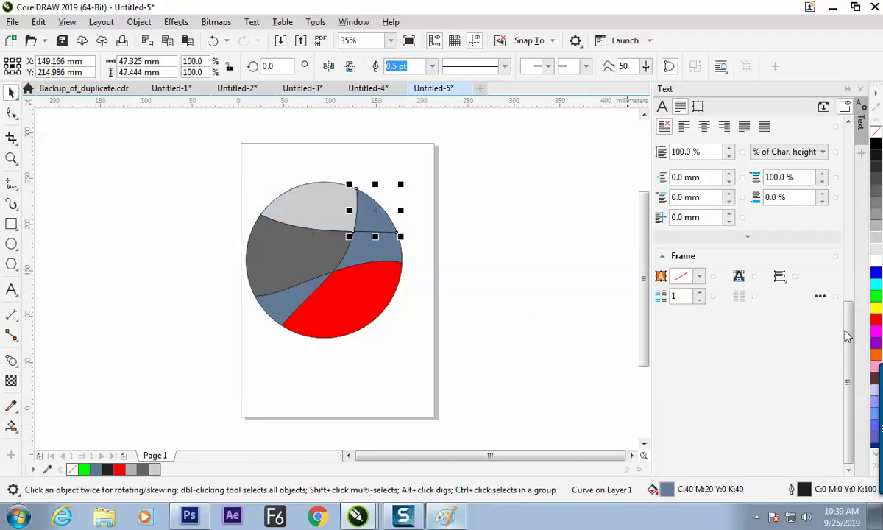
left_click(876, 308)
left_click(496, 322)
left_click(276, 293)
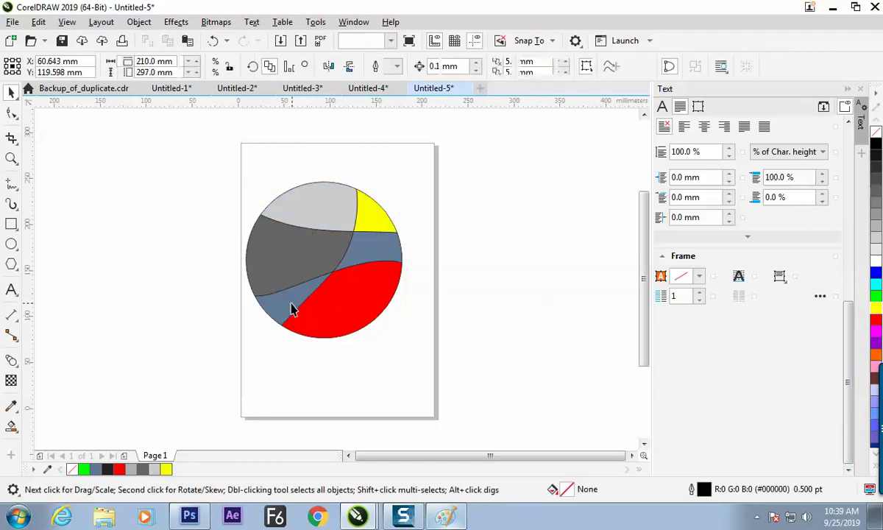
left_click(876, 297)
left_click(531, 327)
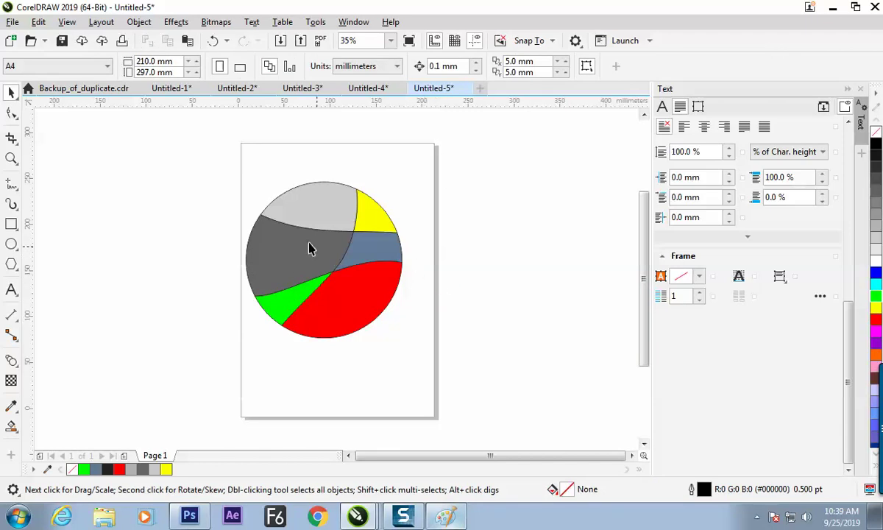
left_click_drag(252, 197, 447, 302)
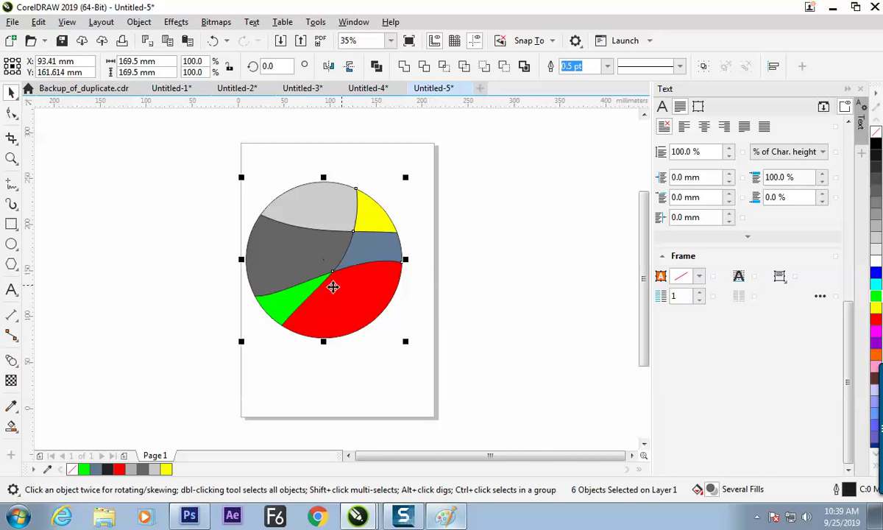
left_click(25, 364)
left_click(61, 375)
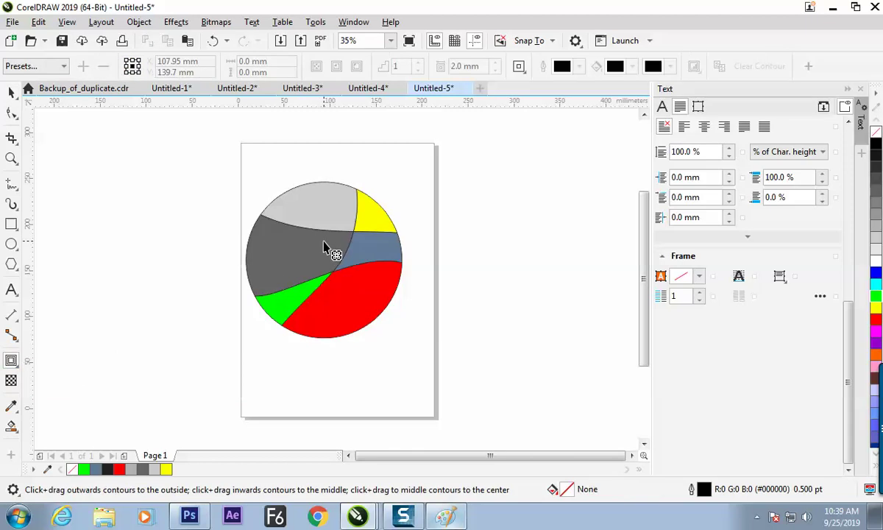
left_click(520, 68)
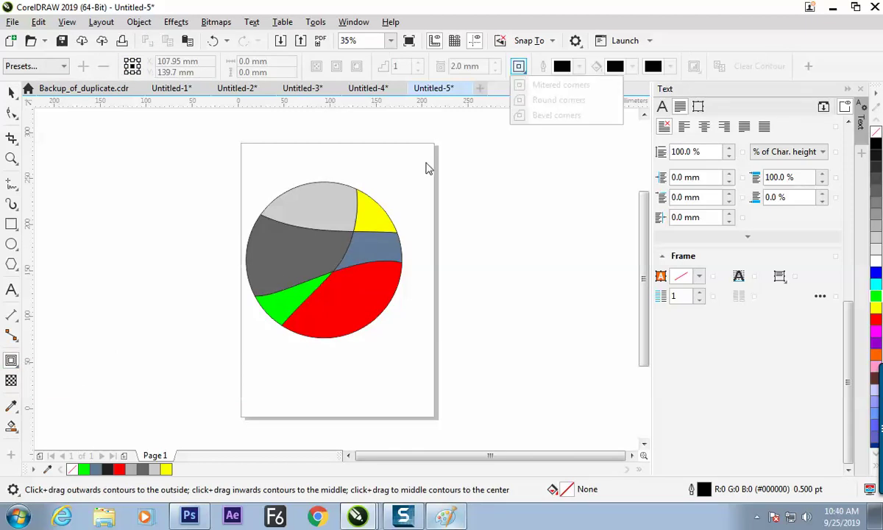
left_click(409, 196)
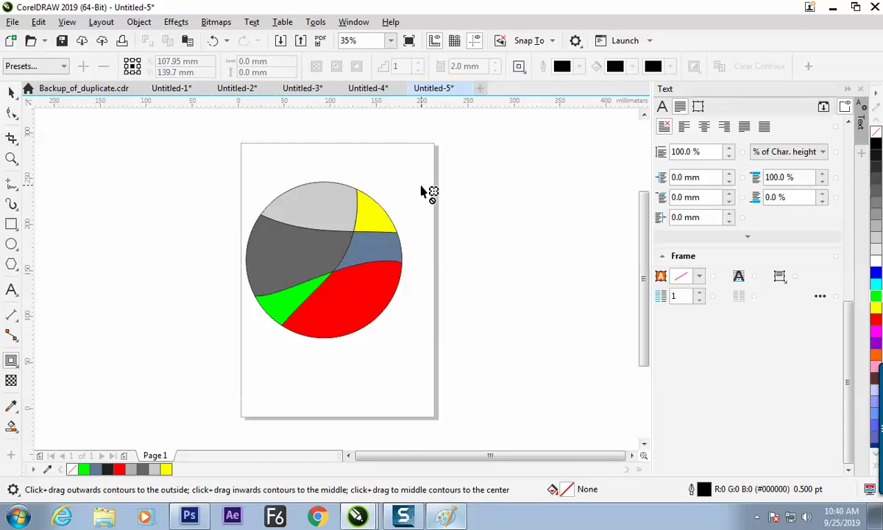
Apply a one-step inside contour with a 5.5 mm offset to the light gray top segment.
left_click(12, 92)
left_click(331, 217)
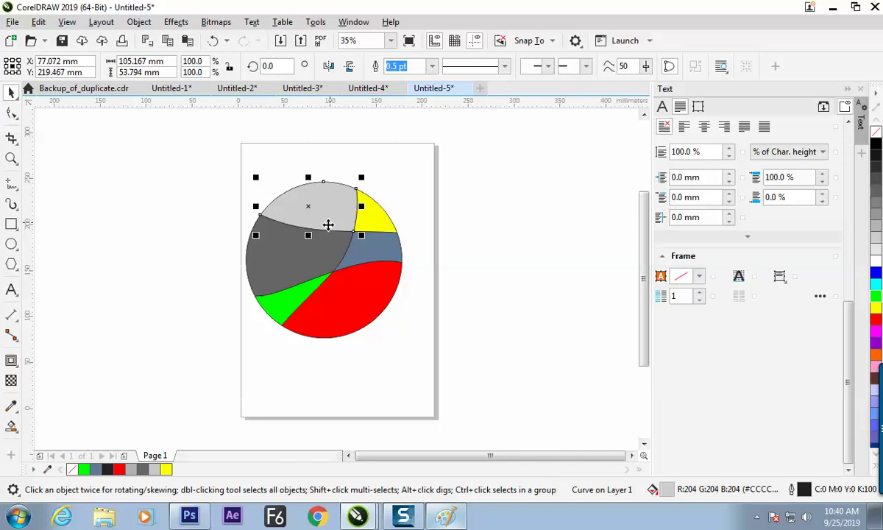
left_click(11, 360)
left_click(356, 68)
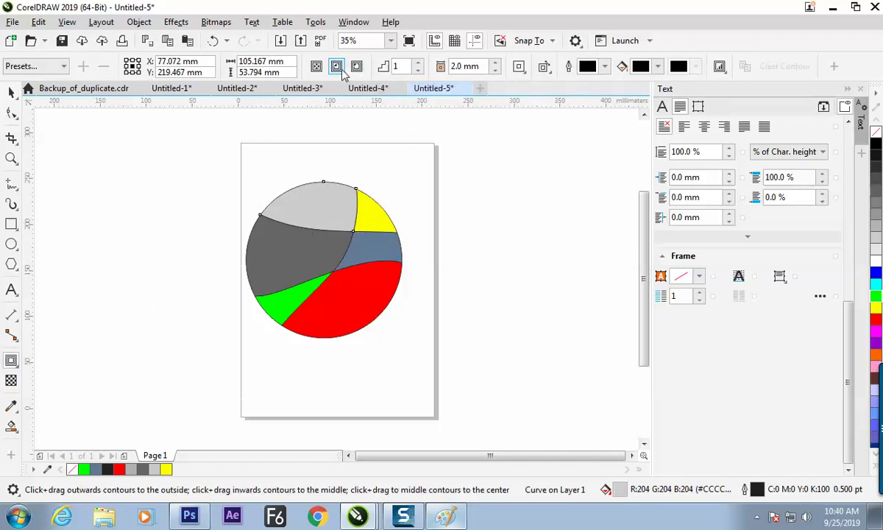
left_click(317, 67)
scroll(485, 66, "up", 7)
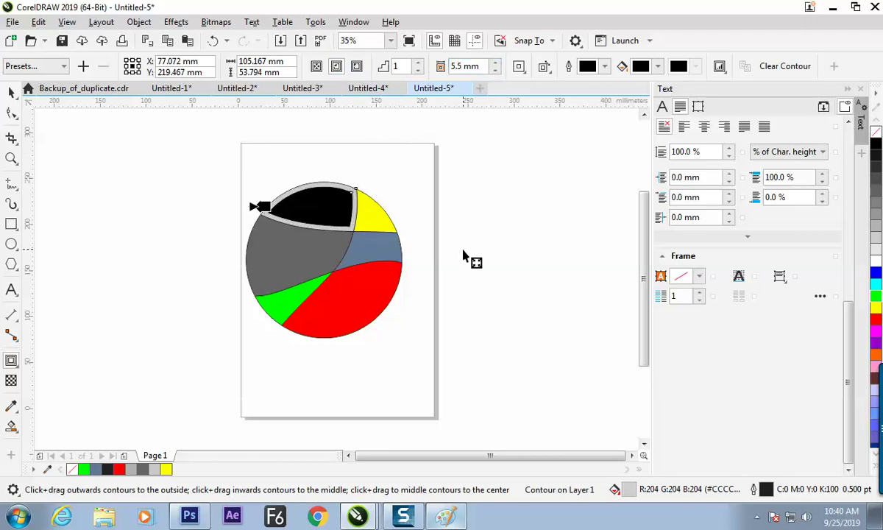
left_click(11, 92)
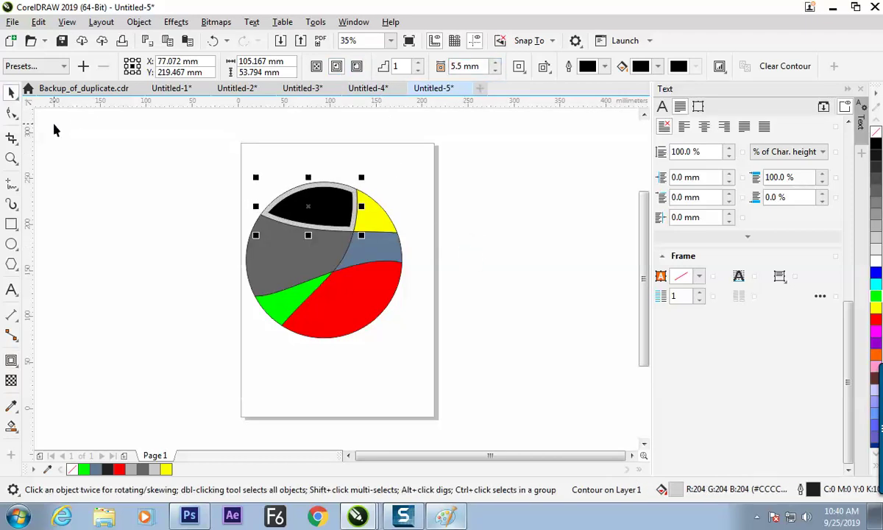
left_click(179, 341)
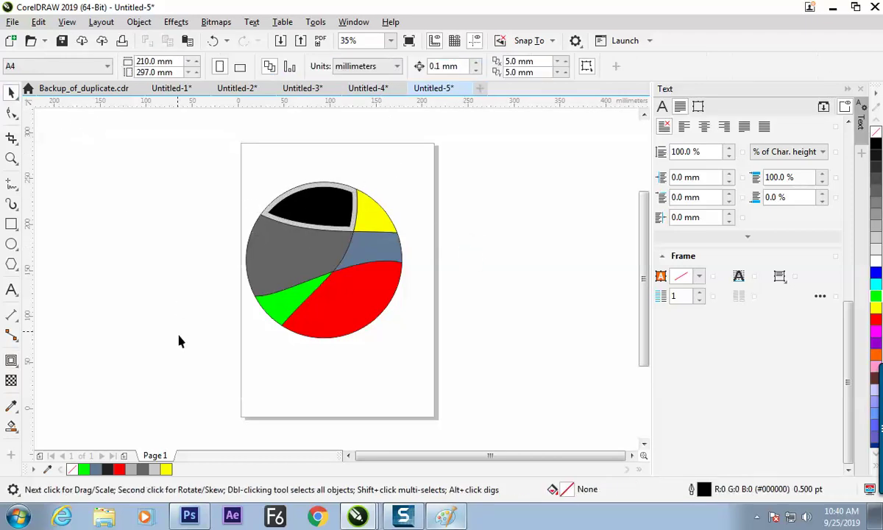
Copy the contour properties of the light gray top segment to the yellow segment.
left_click(386, 226)
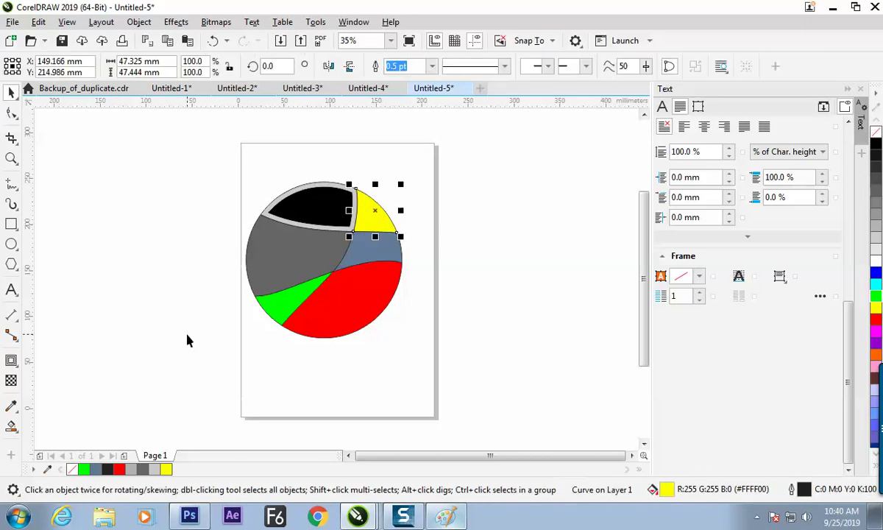
left_click(11, 360)
left_click_drag(356, 195, 342, 206)
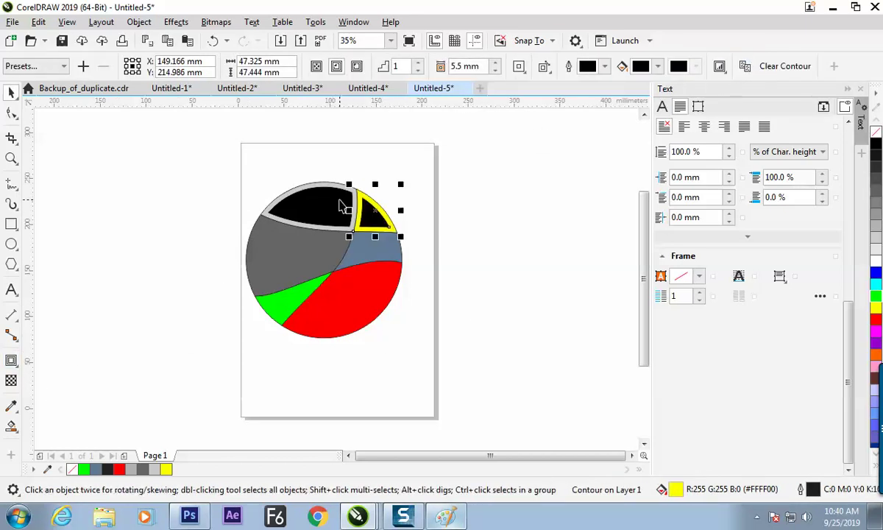
left_click_drag(227, 266, 461, 342)
left_click_drag(484, 385, 185, 228)
left_click(11, 360)
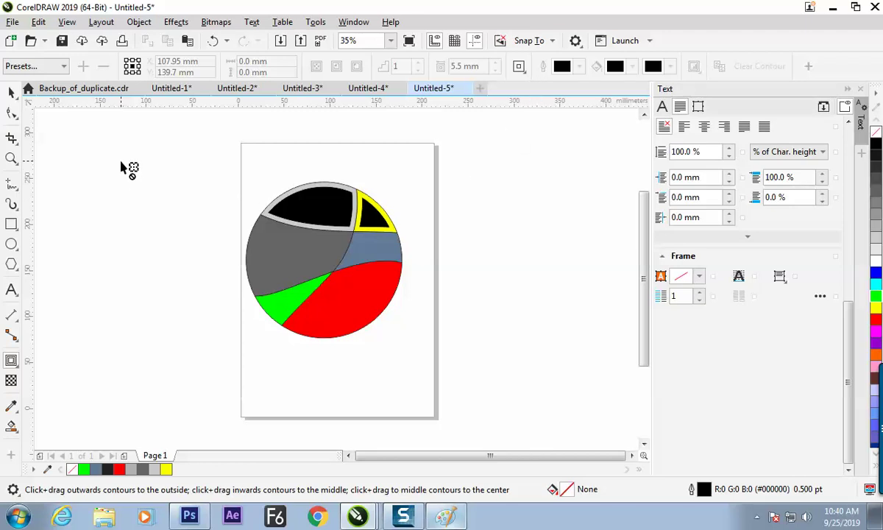
Copy the existing 5.5 mm contour to the dark gray left segment and the red lower segment.
left_click(12, 91)
left_click(270, 272)
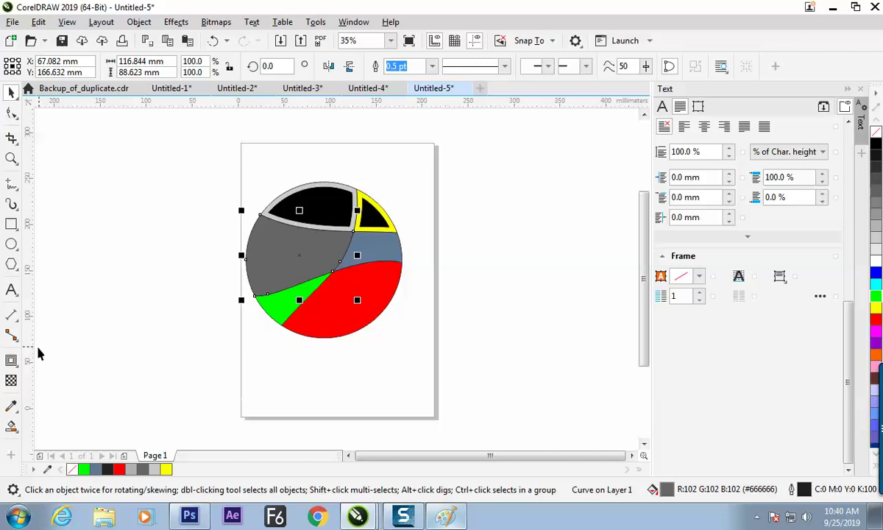
left_click(11, 360)
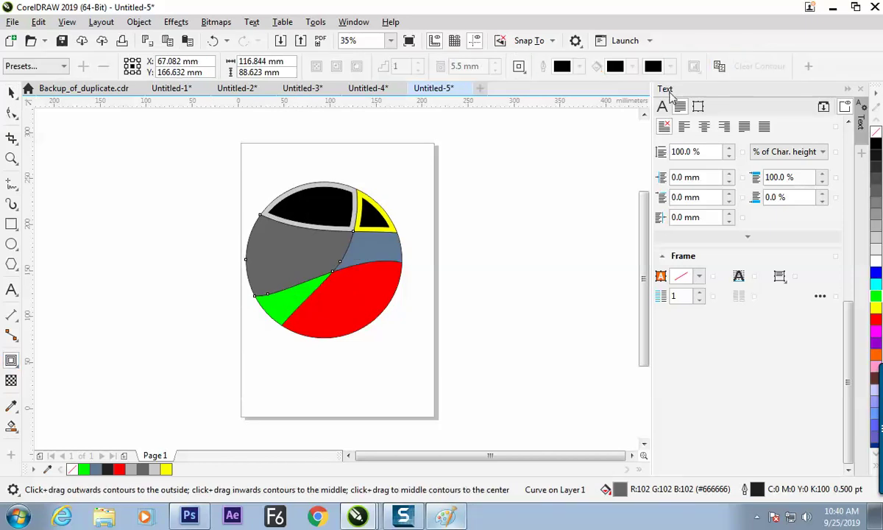
left_click_drag(304, 214, 216, 277)
left_click(353, 306)
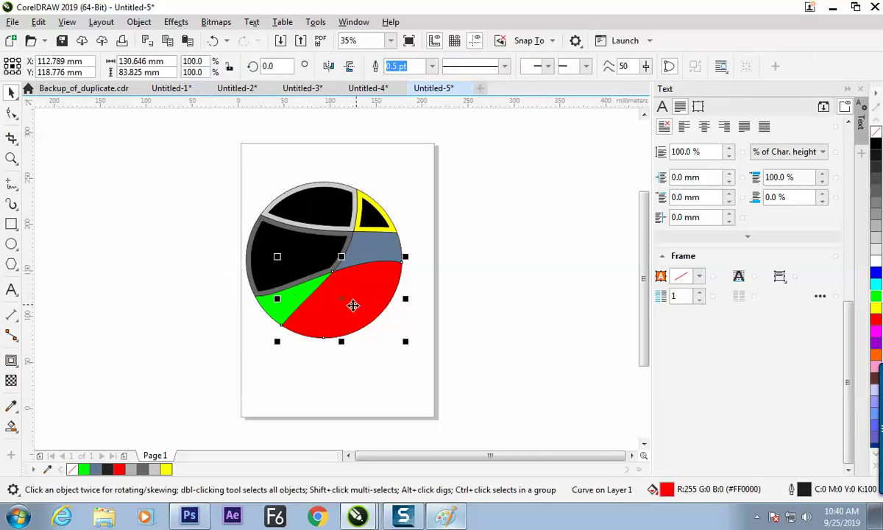
left_click(11, 359)
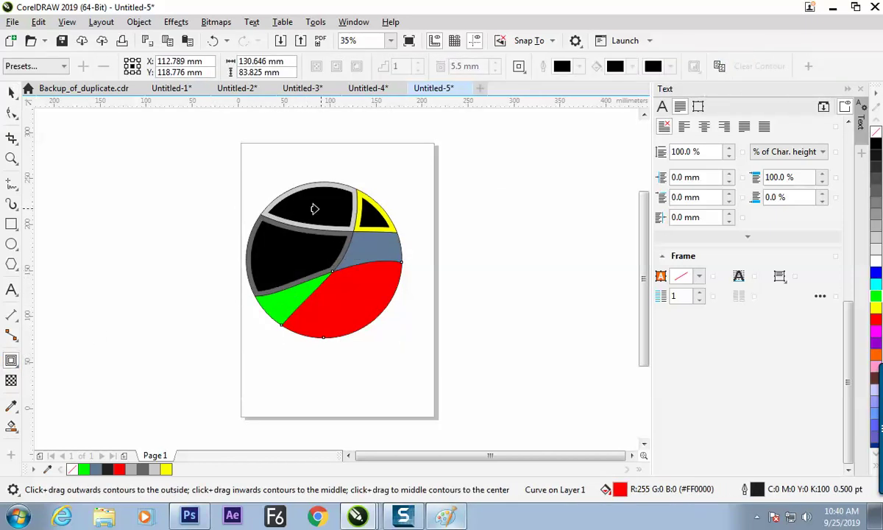
left_click_drag(295, 197, 350, 274)
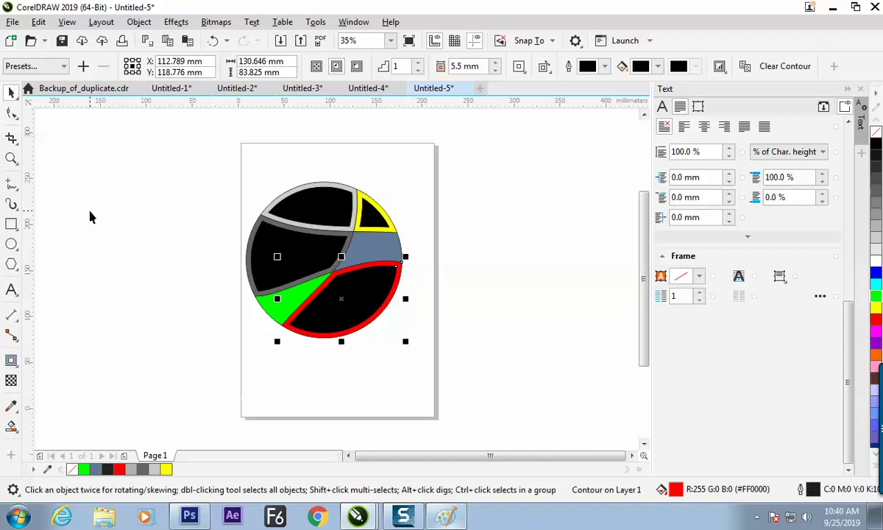
left_click(134, 254)
Copy the existing 5.5 mm contour to the green segment and the slate-blue segment.
left_click(284, 309)
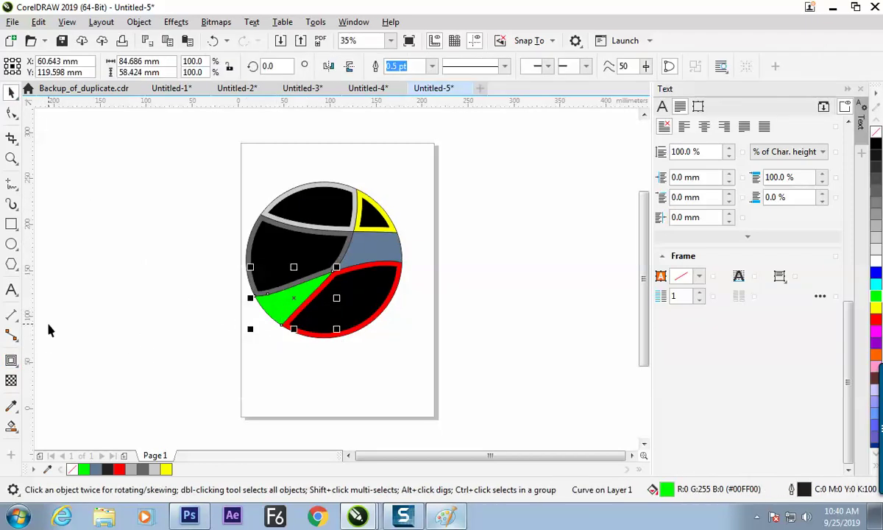
left_click(20, 361)
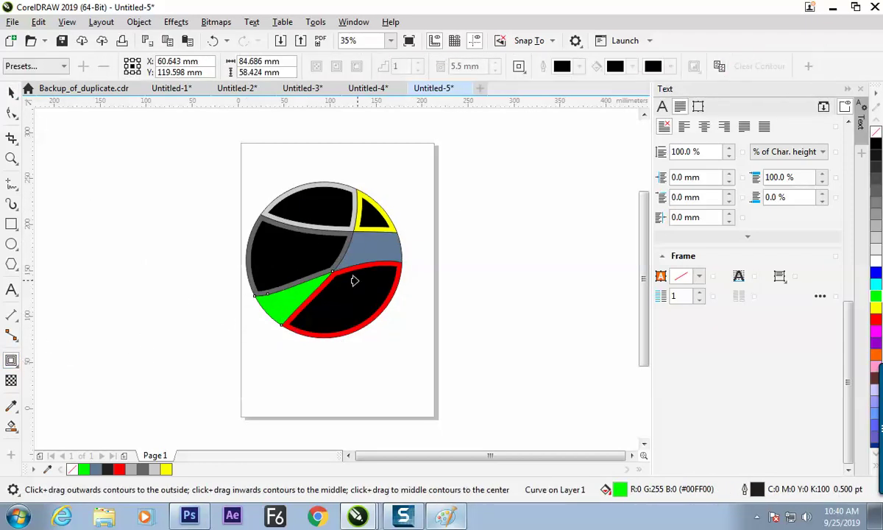
left_click_drag(332, 265, 337, 281)
key("space")
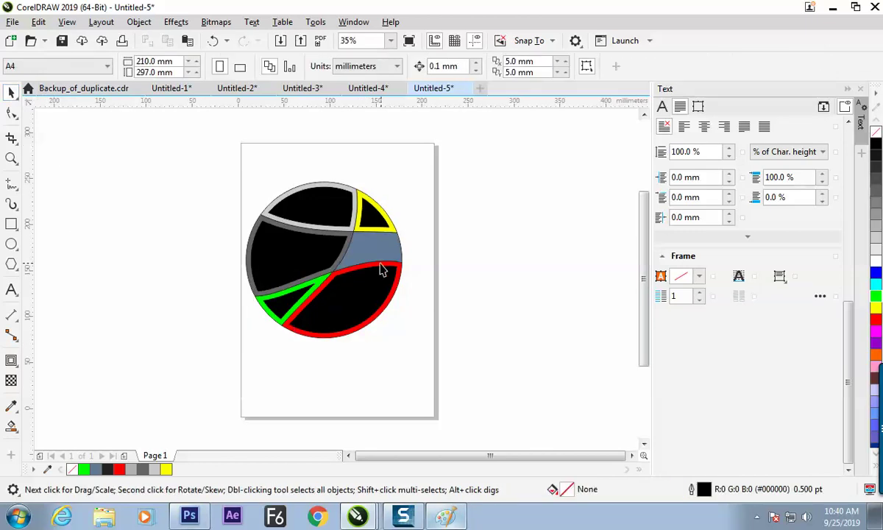
left_click(380, 247)
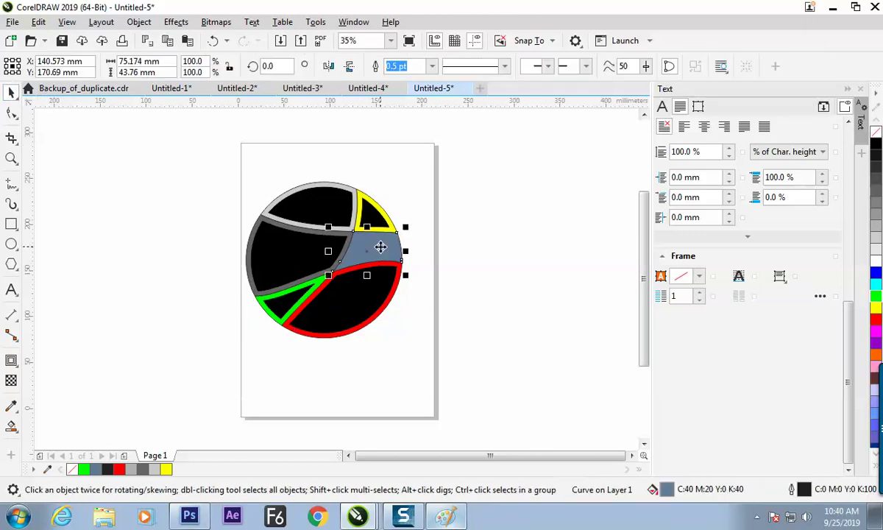
left_click(11, 361)
left_click_drag(360, 251, 335, 301)
left_click(132, 163)
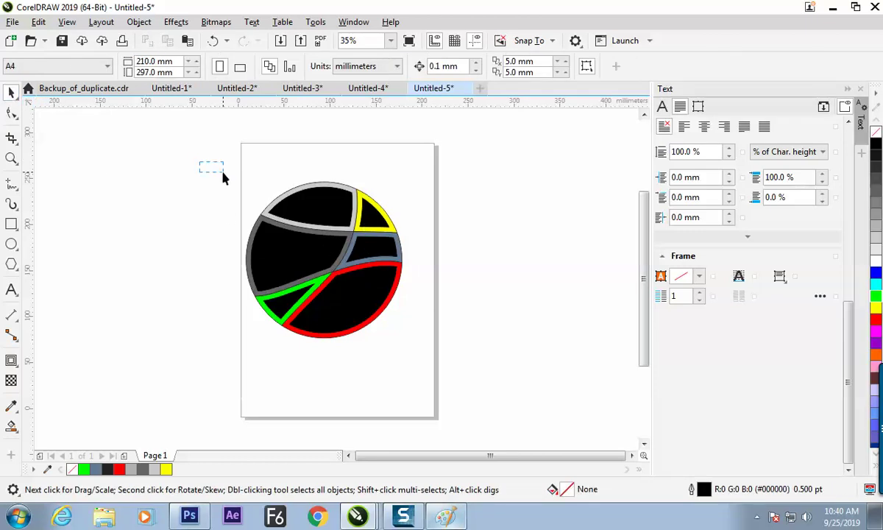
Break all the contoured circle segments apart from their contours.
left_click_drag(194, 162, 457, 380)
left_click(138, 21)
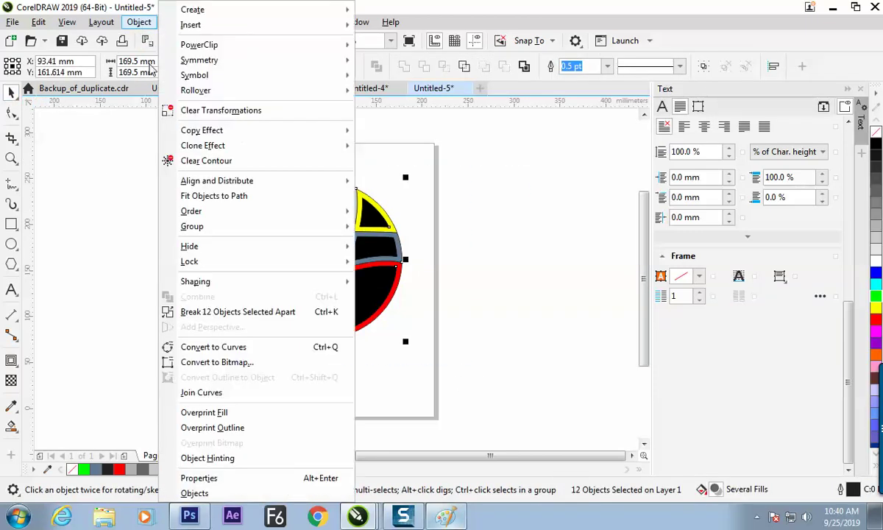
left_click(191, 309)
left_click(515, 299)
Select all six black inner pieces together and move them off the page, to the left of the colored circle.
left_click(321, 248)
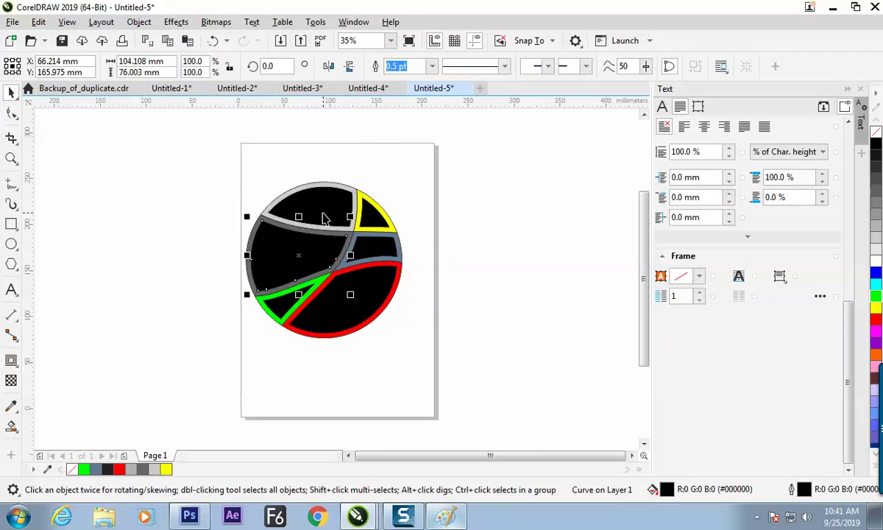
left_click(303, 195, "shift")
left_click(391, 245, "shift")
left_click(378, 253, "shift")
left_click(351, 303, "shift")
left_click(291, 298, "shift")
left_click_drag(291, 298, 108, 294)
left_click(177, 403)
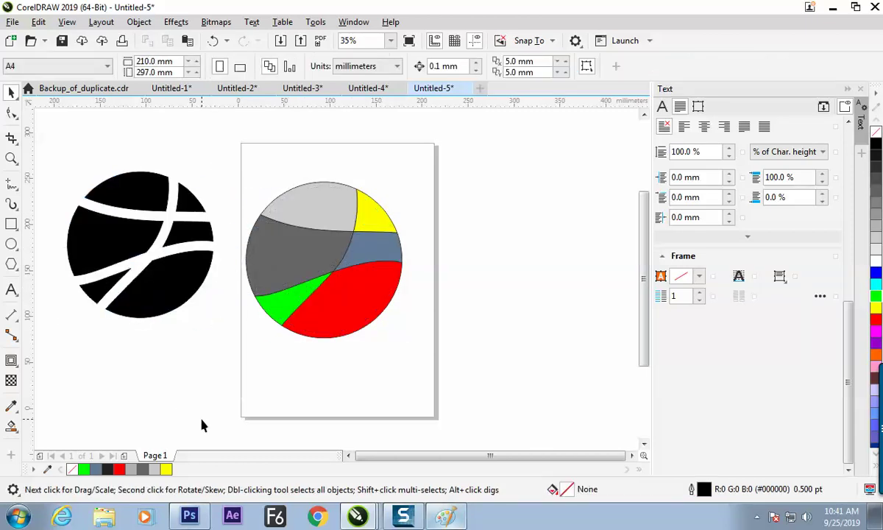
Fill the separated circle's large lower-right piece with red and its large left piece with blue.
left_click(184, 308)
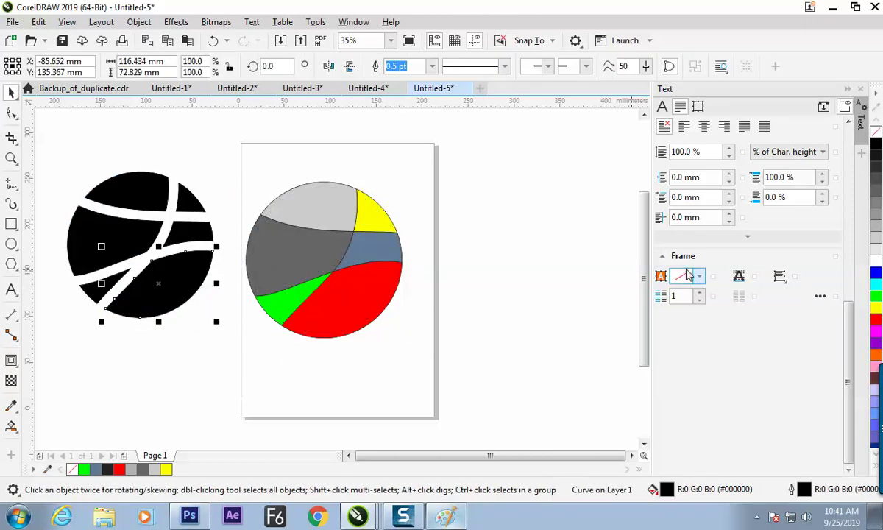
left_click(877, 321)
left_click(221, 384)
left_click(118, 240)
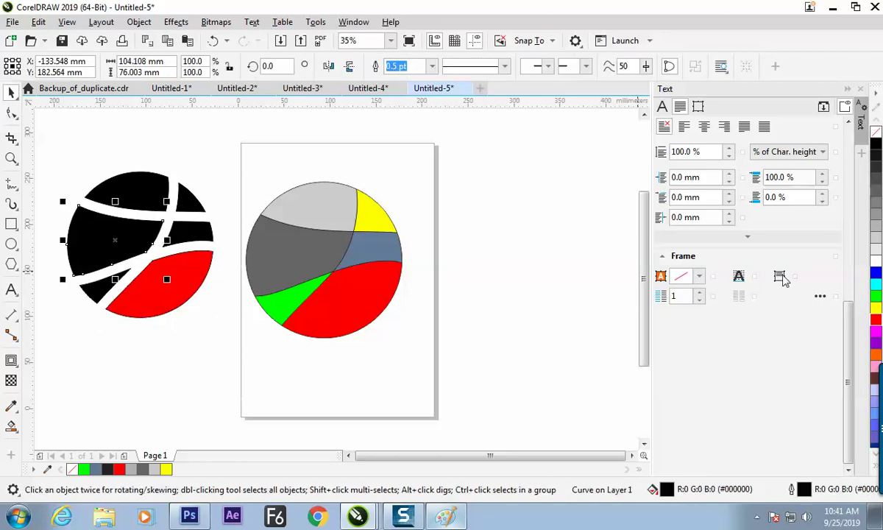
left_click(876, 273)
left_click(567, 319)
Fill the separated circle's top piece with cyan and its small lower-left piece with purple.
left_click(158, 193)
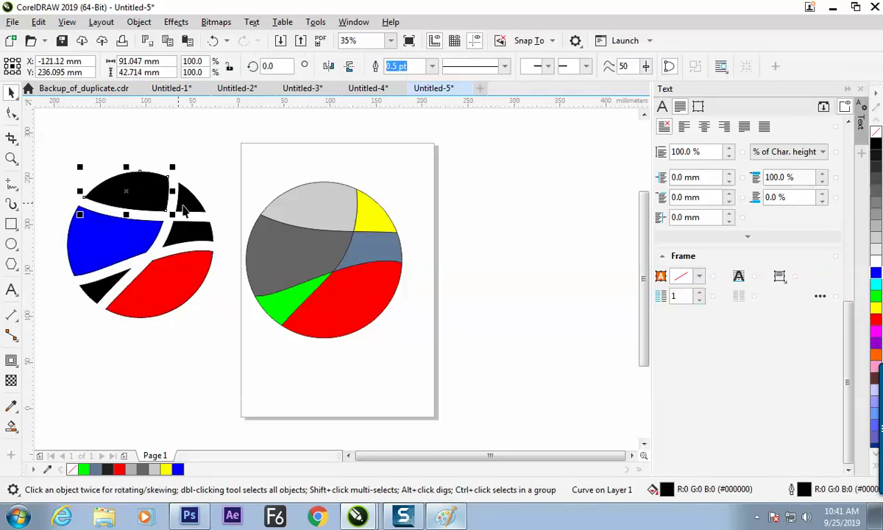
left_click(876, 284)
left_click(103, 304)
left_click(103, 298)
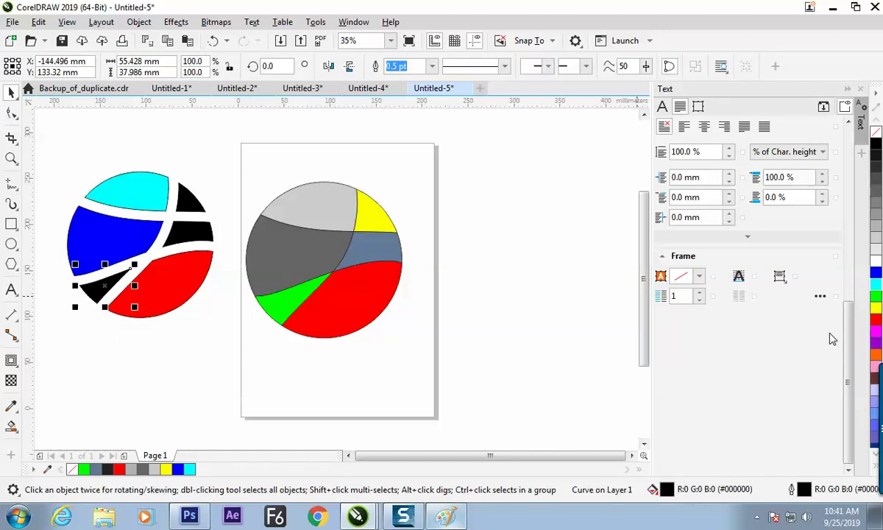
left_click(876, 343)
key("Escape")
Fill the separated circle's middle right piece with magenta and its upper-right piece with purple.
left_click(187, 227)
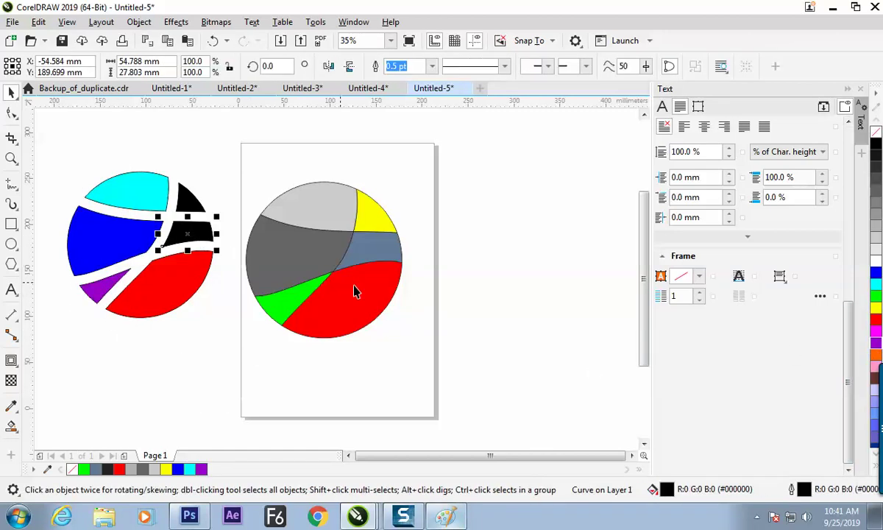
left_click(876, 335)
key("Escape")
left_click(186, 197)
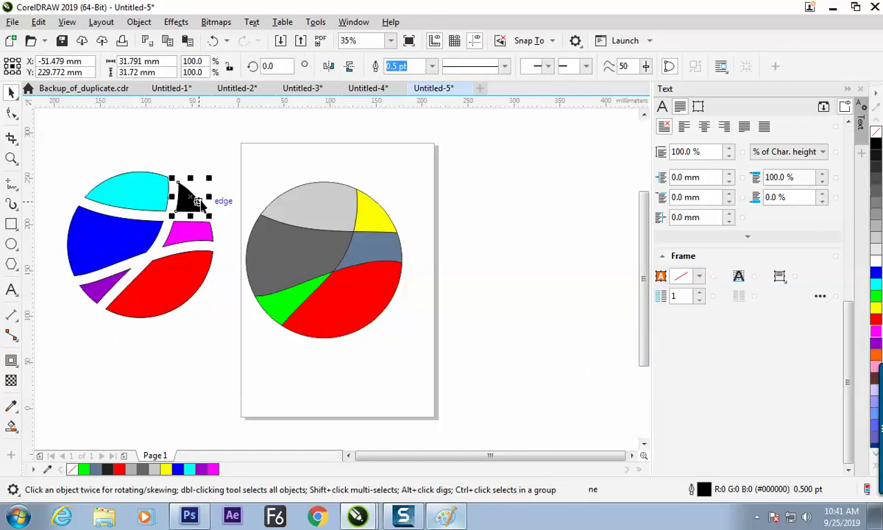
left_click(876, 342)
left_click(482, 396)
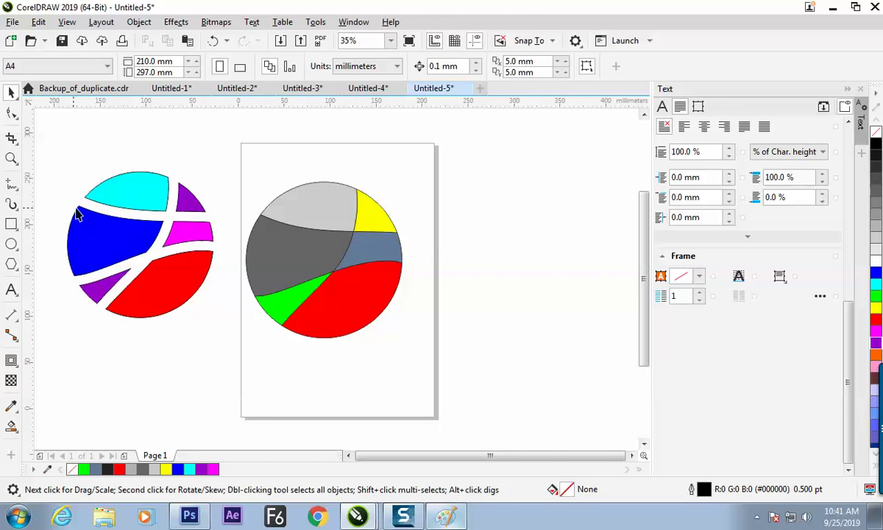
left_click_drag(170, 294, 207, 351)
key("ctrl+z")
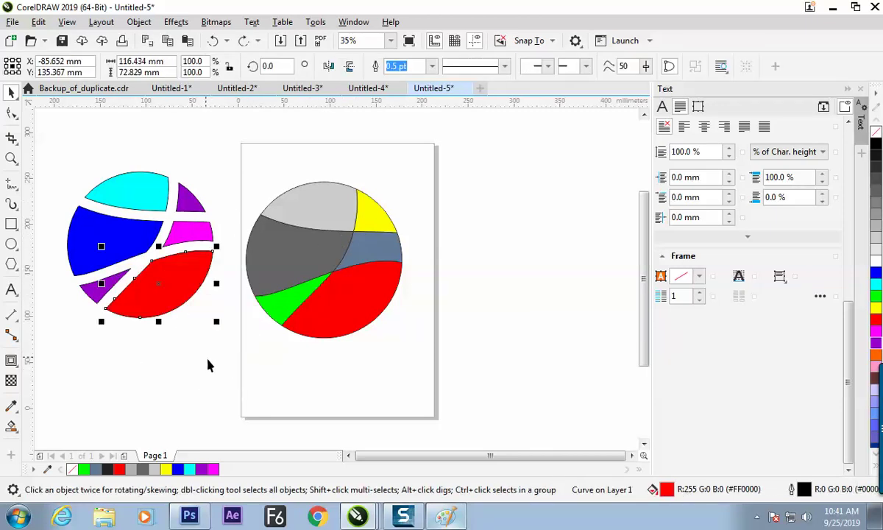
left_click(207, 350)
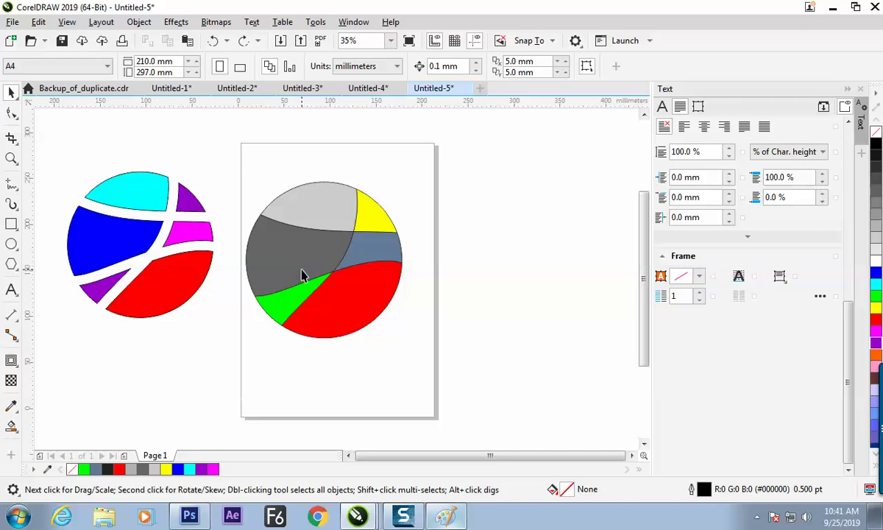
Move all six separated colored pieces together to the right of the page and activate the Smart Fill tool.
left_click_drag(50, 168, 302, 248)
key("ctrl+shift+z")
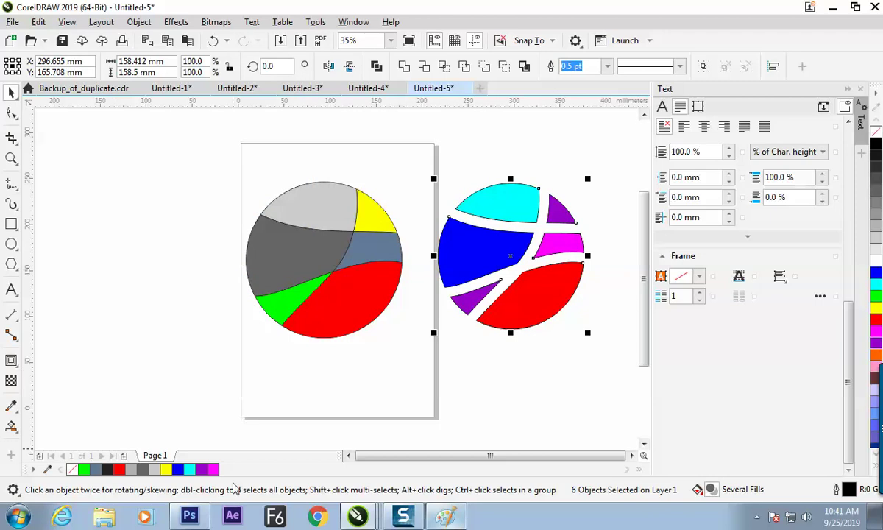
left_click(11, 425)
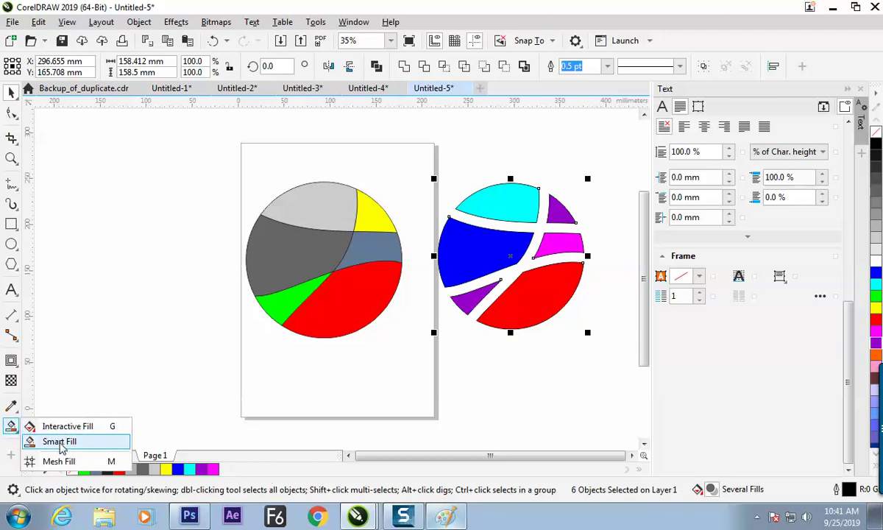
left_click(59, 441)
Switch to Paint and brush a long black vertical divider line beside the "Mesh tool" notes.
key("alt+Tab")
left_click_drag(430, 478, 561, 479)
left_click_drag(481, 123, 488, 463)
left_click(231, 55)
left_click_drag(478, 122, 508, 439)
Handwrite the heading "Smart fill" in black beyond the new divider line and underline it.
mouse_move(534, 145)
left_mouse_down()
mouse_move(520, 168)
mouse_move(561, 170)
left_mouse_up()
mouse_move(574, 159)
left_mouse_down()
mouse_move(577, 167)
mouse_move(591, 151)
left_mouse_up()
mouse_move(598, 136)
left_mouse_down()
mouse_move(601, 168)
mouse_move(611, 149)
left_mouse_up()
mouse_move(648, 128)
left_mouse_down()
mouse_move(635, 167)
mouse_move(649, 150)
left_mouse_up()
left_click_drag(652, 149, 655, 166)
left_click_drag(665, 133, 662, 168)
left_click_drag(675, 131, 673, 167)
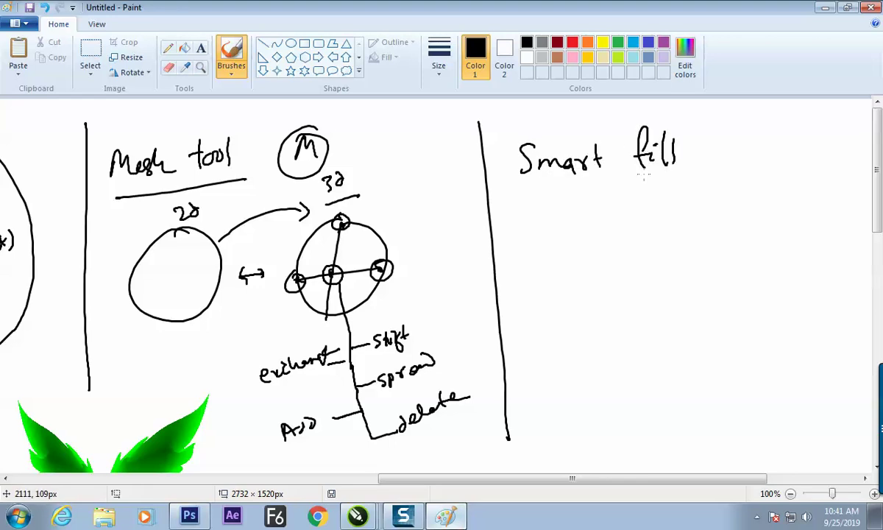
left_click_drag(510, 193, 721, 174)
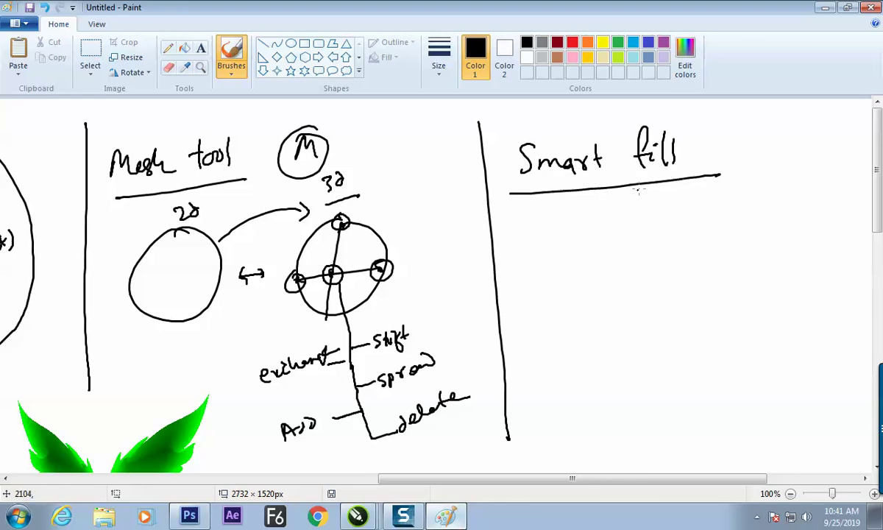
Sketch two pairs of crossing black lines below the "Smart fill" heading and shade their enclosed central cell red.
left_click_drag(598, 216, 546, 309)
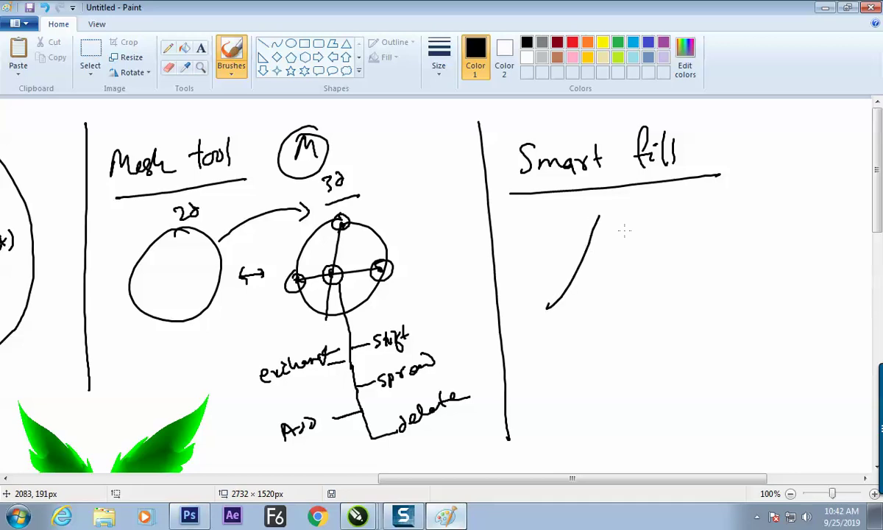
left_click_drag(639, 225, 587, 302)
left_click_drag(546, 242, 653, 276)
left_click_drag(567, 221, 659, 256)
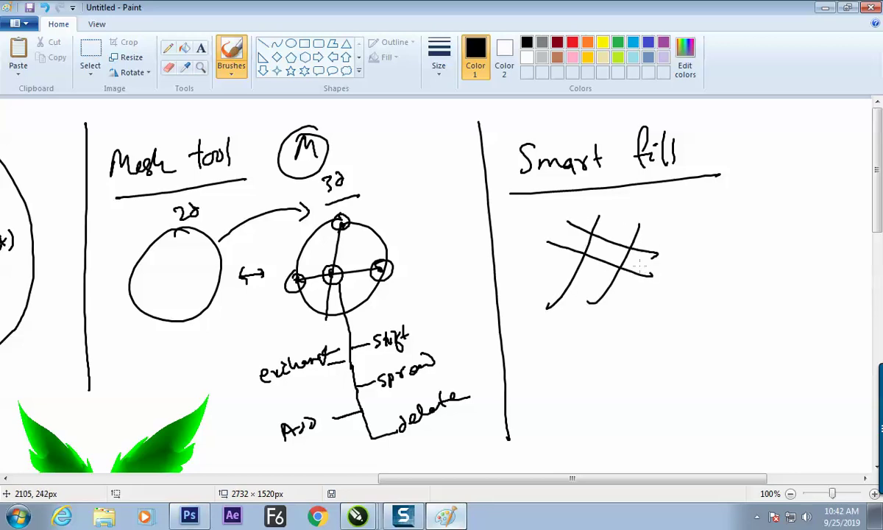
left_click(573, 43)
left_click_drag(609, 251, 617, 257)
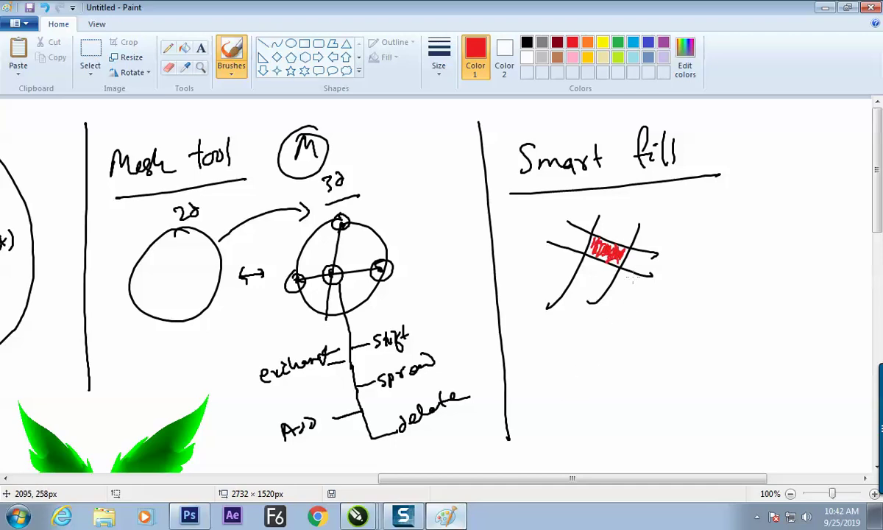
left_click_drag(631, 264, 671, 228)
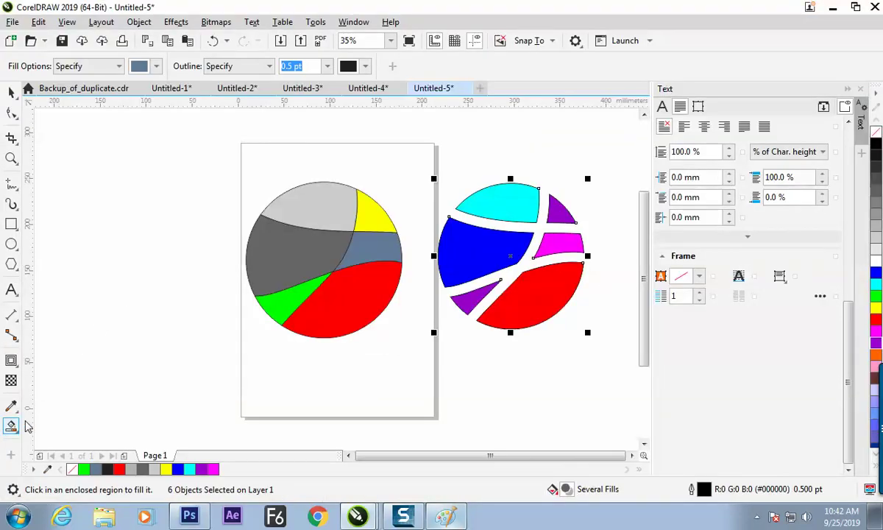
Return to CorelDRAW, look at the fill tool variants and the toolbox customization list, and reactivate the Pick tool.
left_click(14, 428)
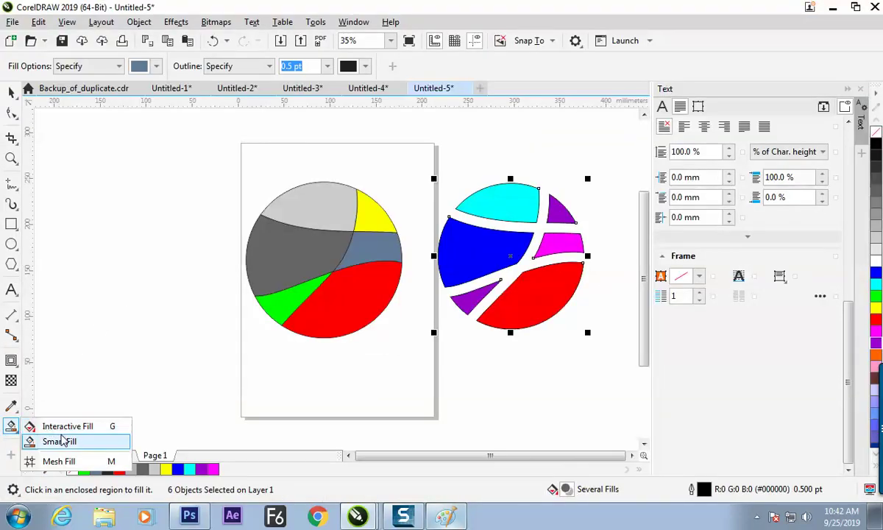
left_click(11, 454)
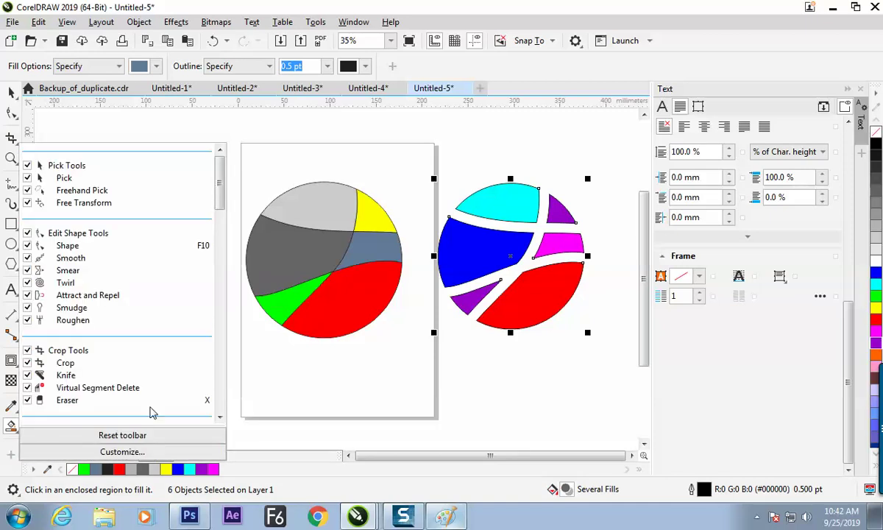
mouse_move(220, 205)
left_mouse_down()
mouse_move(208, 410)
mouse_move(236, 183)
mouse_move(228, 141)
left_mouse_up()
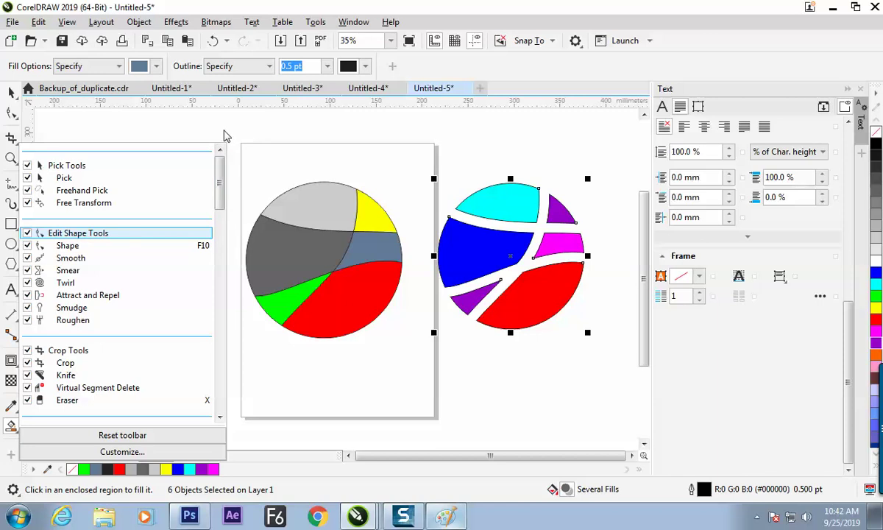
left_click(193, 139)
left_click(11, 92)
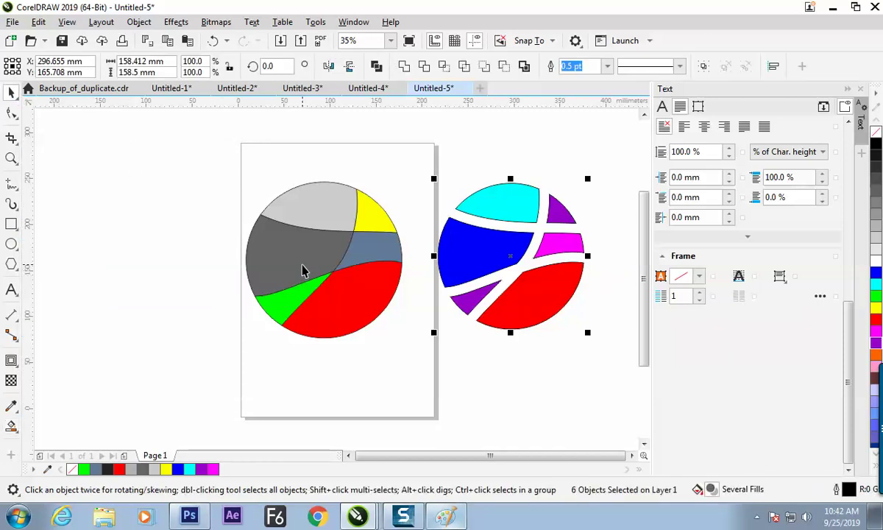
Create a new blank A4 document, open the Align and Distribute docker and close the Text docker.
key("ctrl+n")
key("Return")
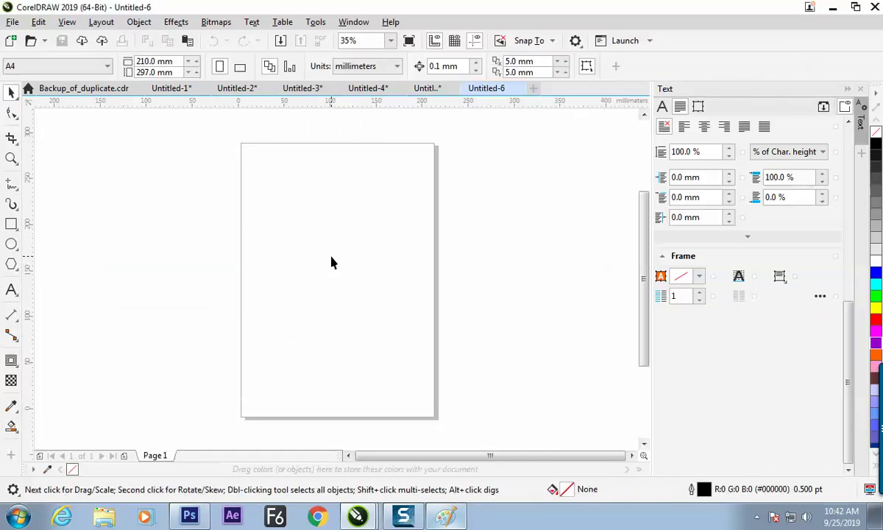
left_click(141, 22)
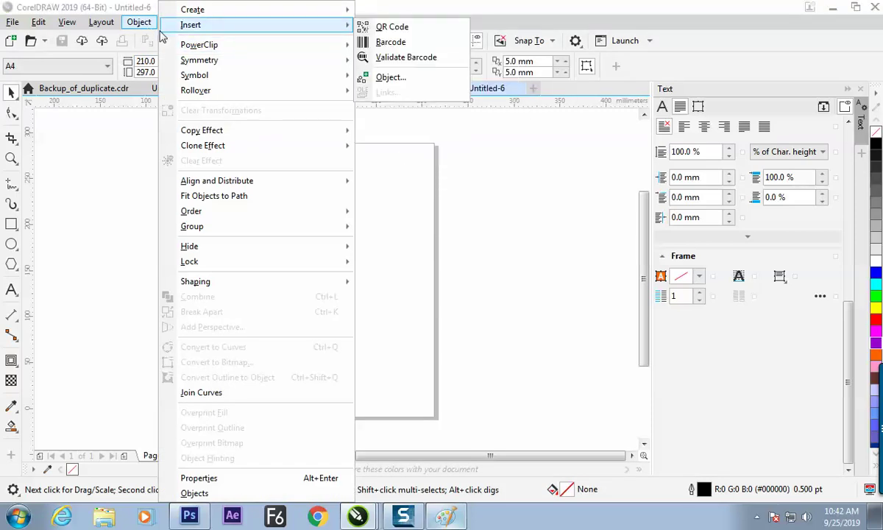
mouse_move(235, 188)
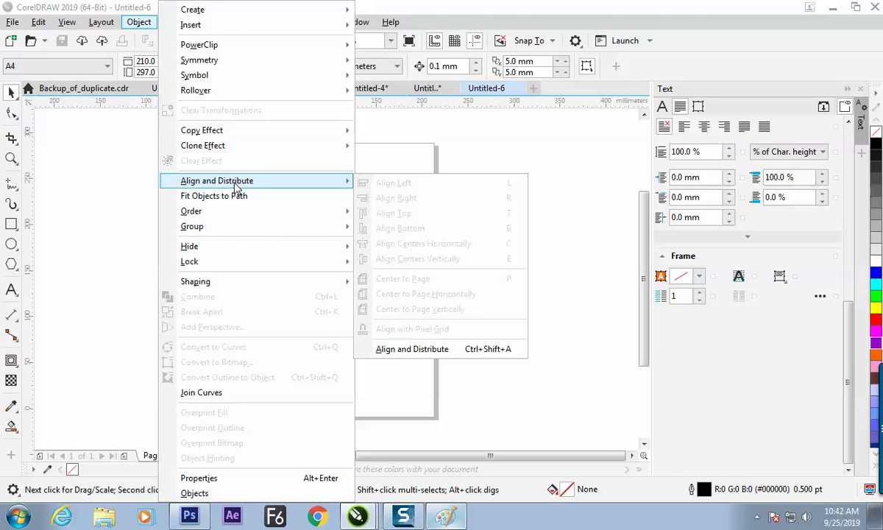
left_click(412, 350)
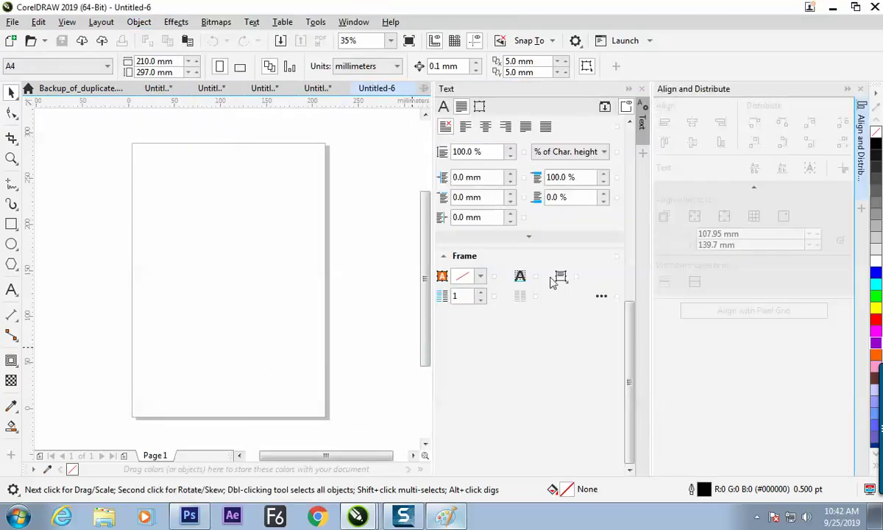
left_click(641, 89)
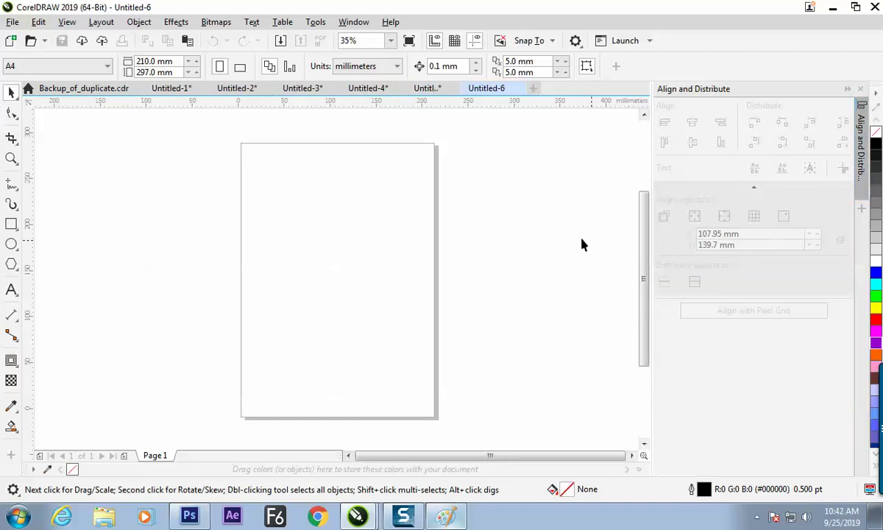
Draw a rectangle about 55 × 44 mm across the upper part of the page's left edge.
left_click(11, 224)
left_click_drag(217, 175, 272, 226)
Look through the object commands available for the rectangle, then view and close the Objects docker.
left_click(139, 21)
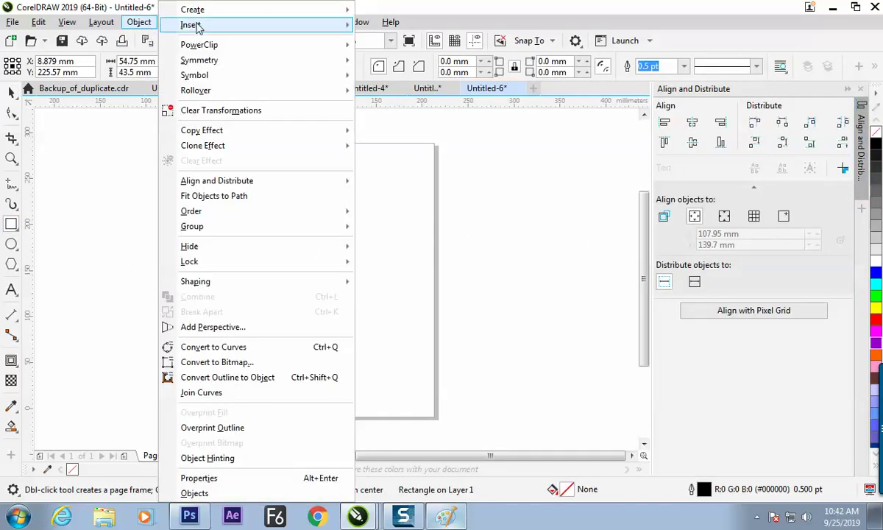
mouse_move(199, 26)
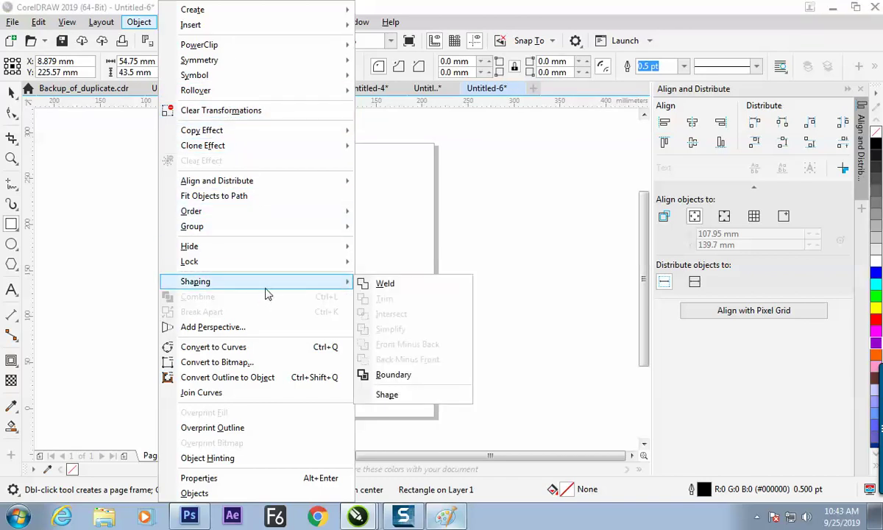
mouse_move(266, 211)
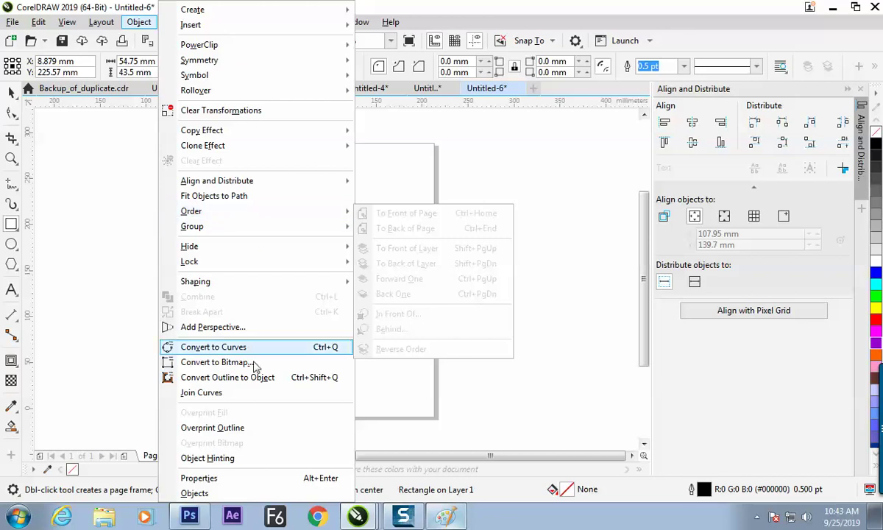
left_click(220, 494)
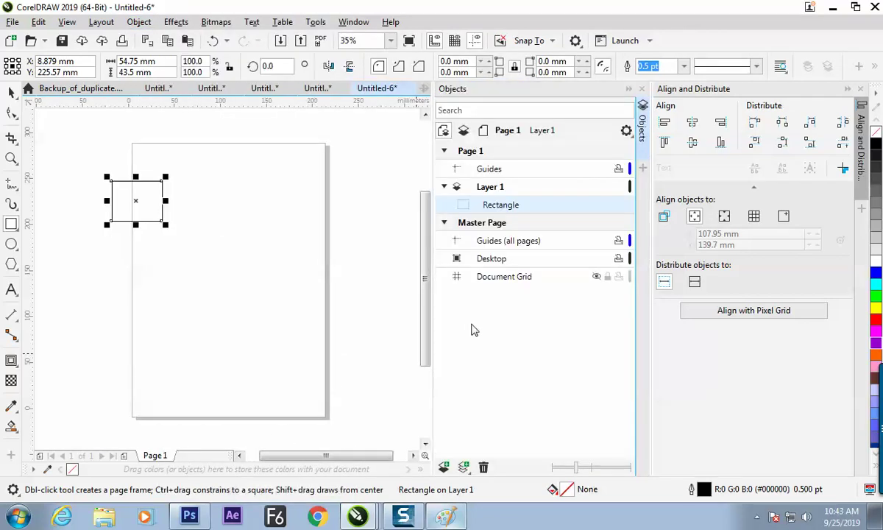
left_click(641, 88)
Select the rectangle with the Pick tool and keep the document open.
left_click(11, 92)
left_click(182, 147)
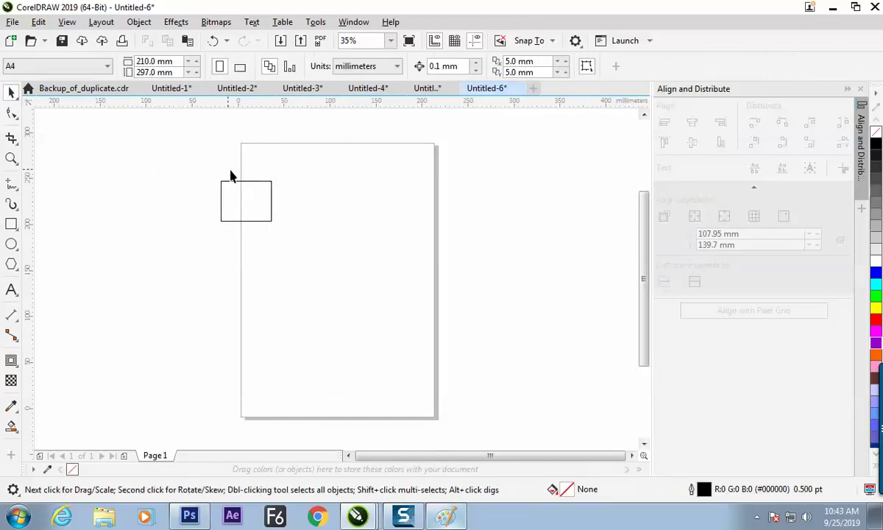
left_click(256, 200)
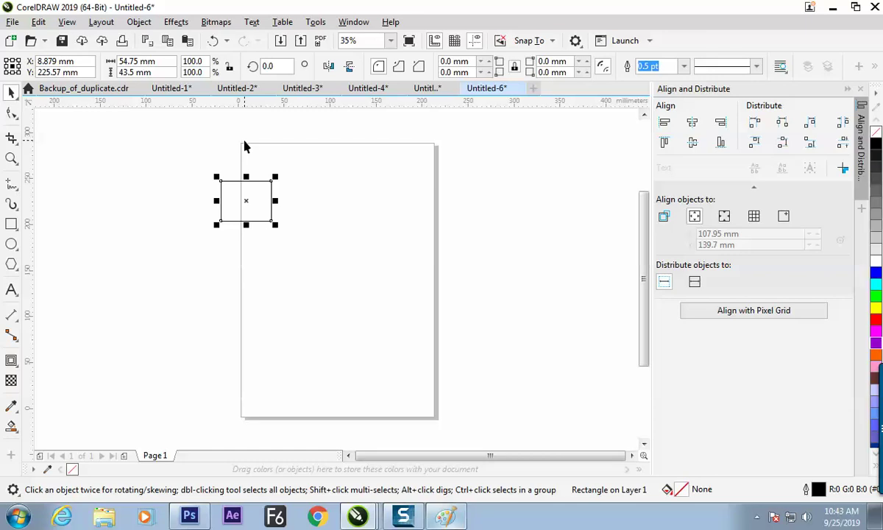
key("ctrl+F4")
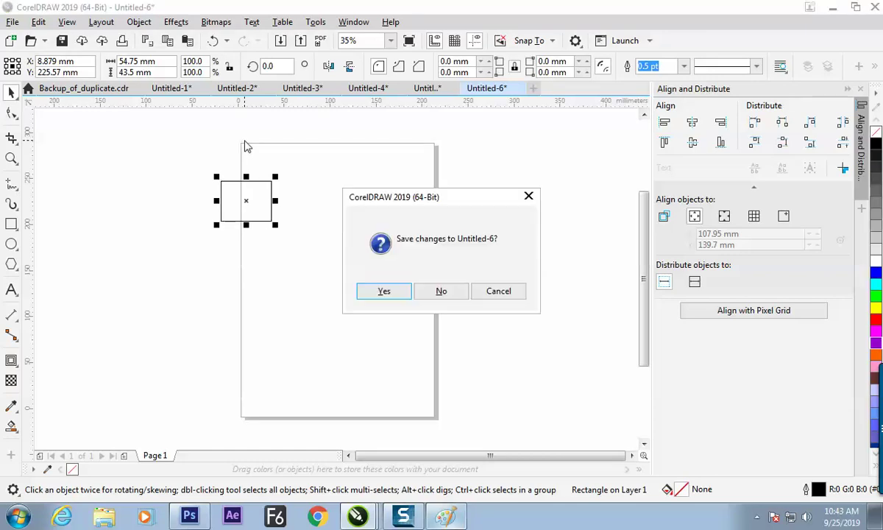
left_click(528, 195)
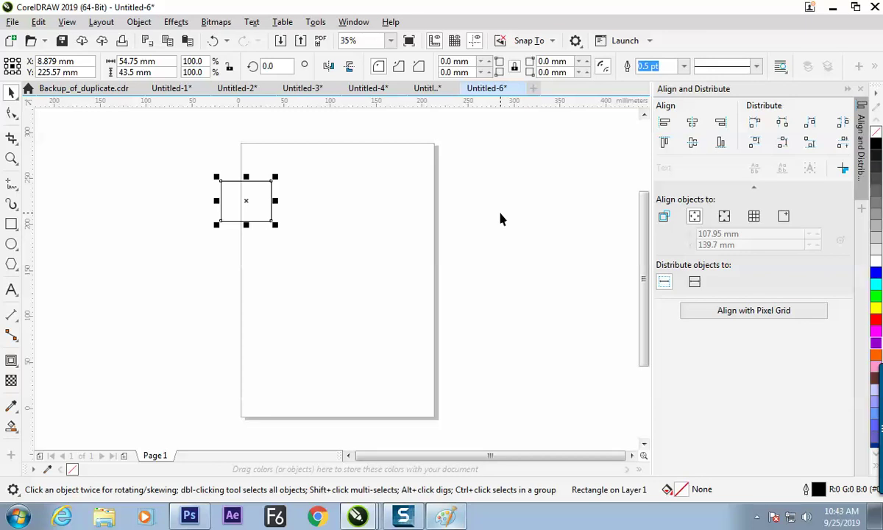
View the Transform, Color Styles and Envelope dockers in turn, finishing on Align and Distribute.
key("alt+F7")
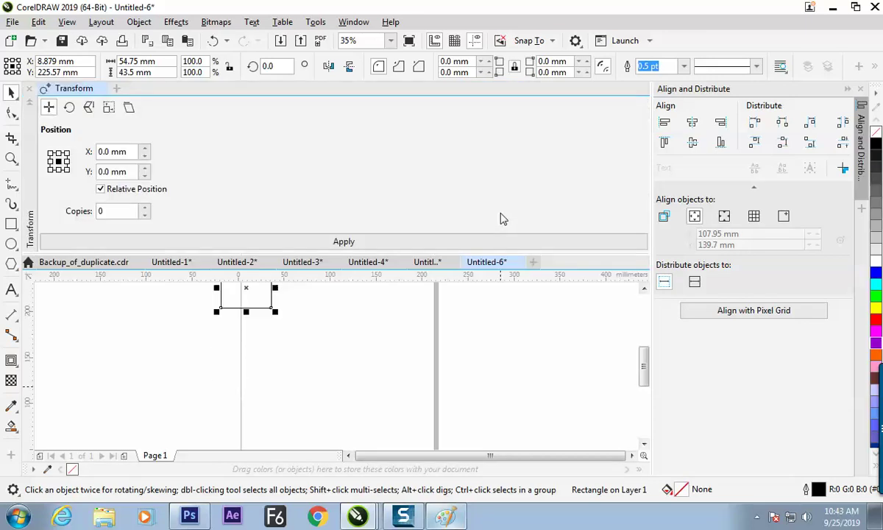
key("alt+F7")
key("ctrl+F6")
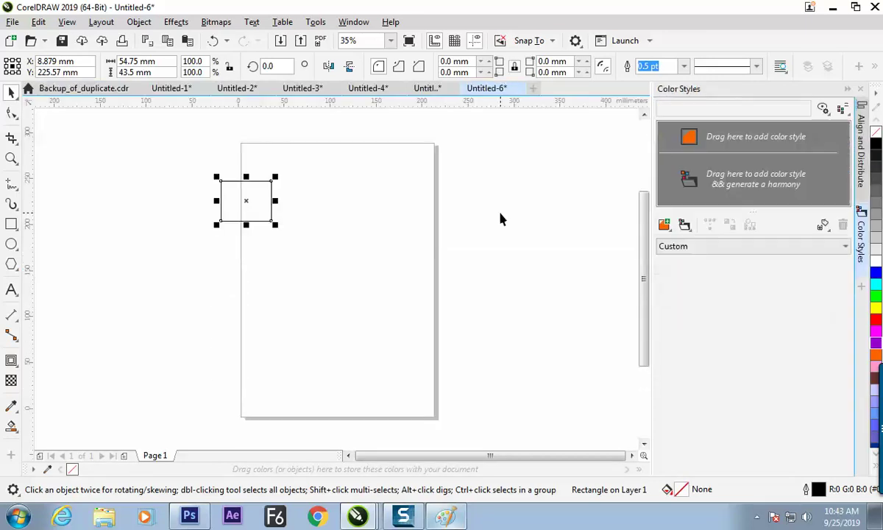
key("ctrl+shift+a")
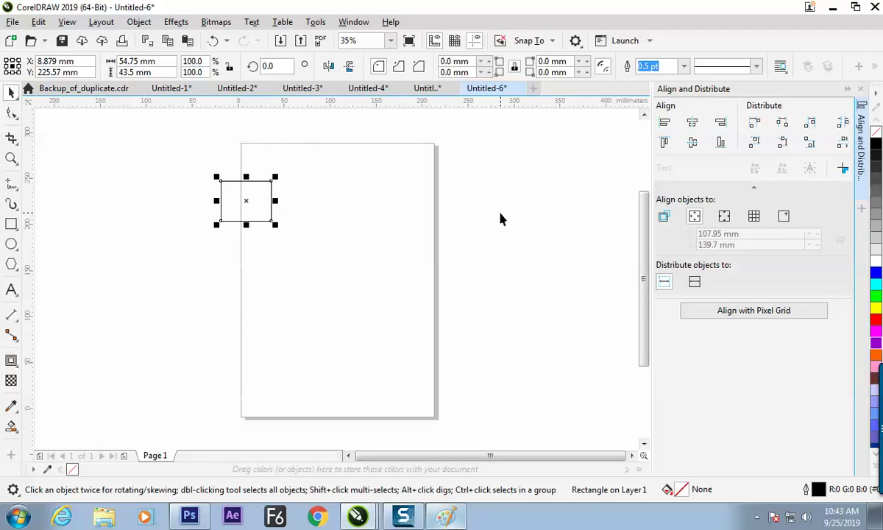
key("ctrl+F7")
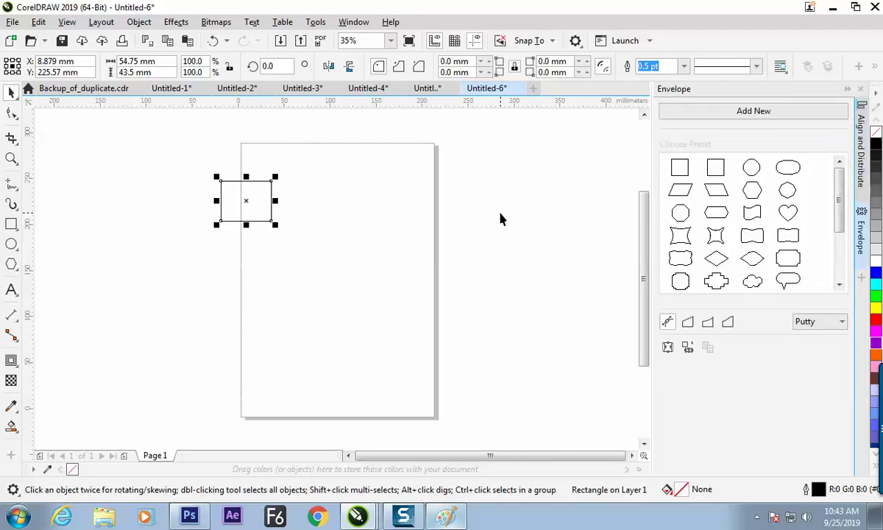
key("ctrl+shift+a")
key("ctrl+F7")
key("ctrl+shift+a")
left_click(352, 22)
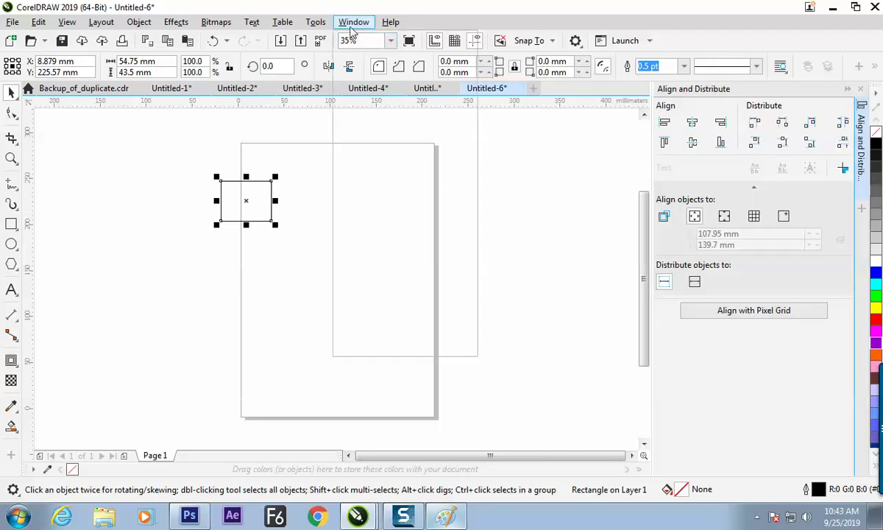
mouse_move(445, 207)
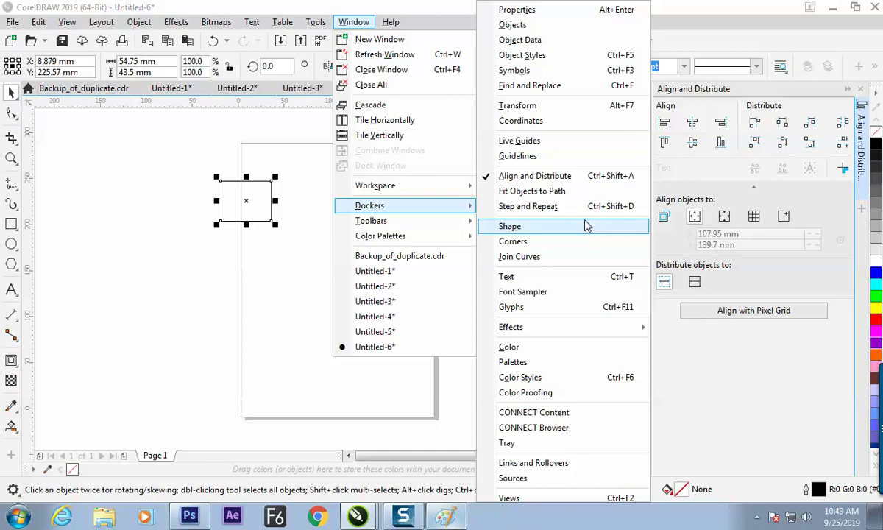
left_click(561, 112)
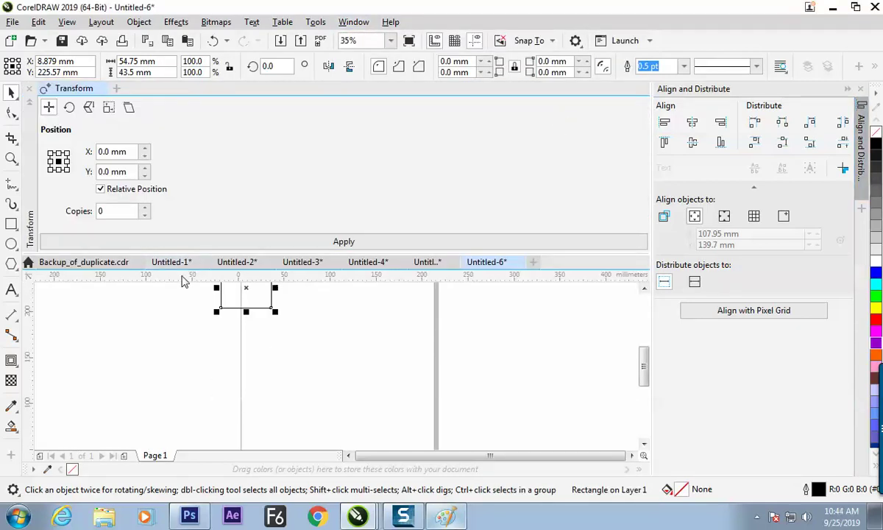
left_click(92, 89)
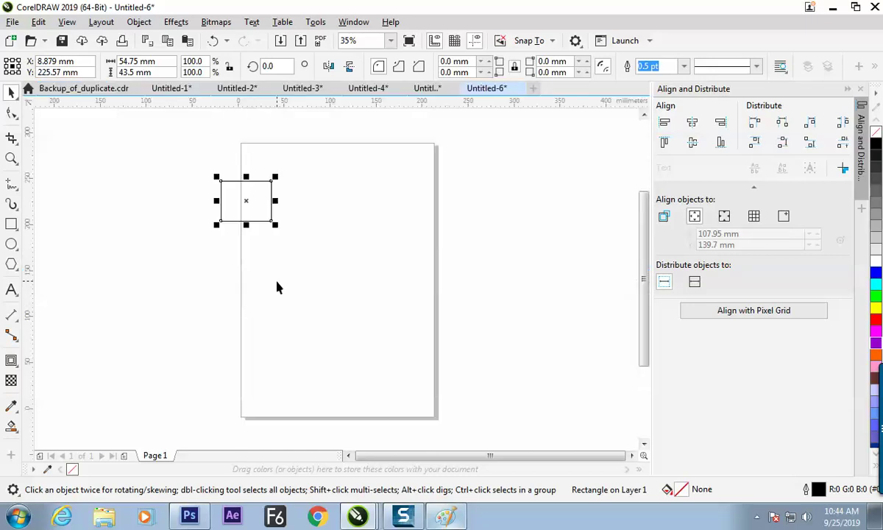
Open the Transform docker and dock it in the same group as Align and Distribute.
left_click(354, 21)
mouse_move(406, 211)
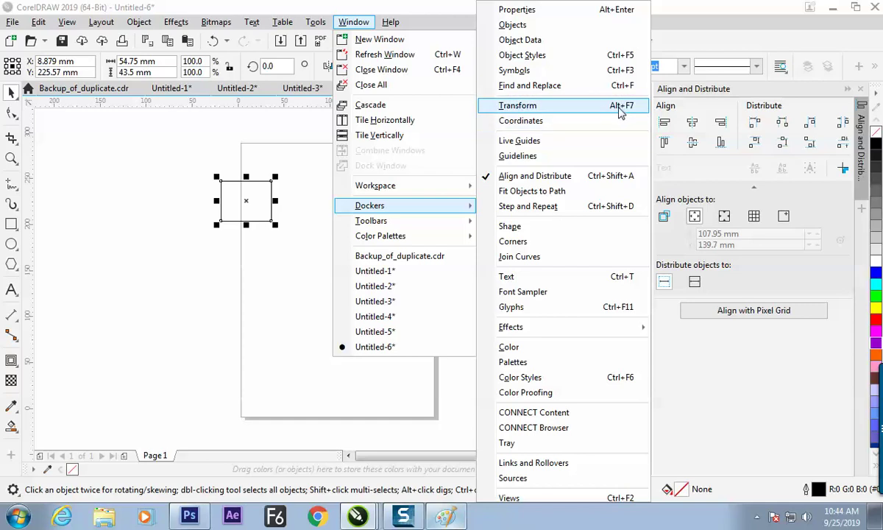
left_click(622, 110)
mouse_move(74, 88)
left_mouse_down()
mouse_move(688, 176)
mouse_move(773, 152)
mouse_move(859, 166)
mouse_move(840, 180)
left_mouse_up()
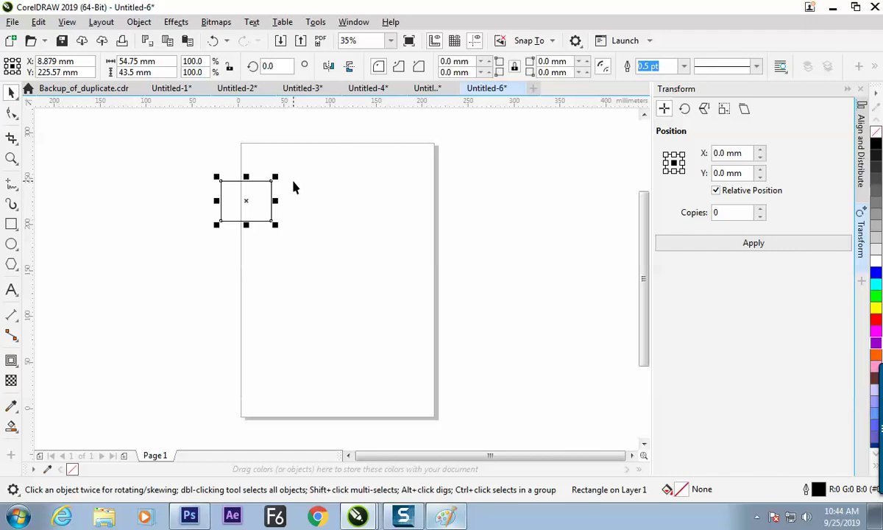
key("ctrl+shift+a")
key("alt+F7")
left_click(353, 22)
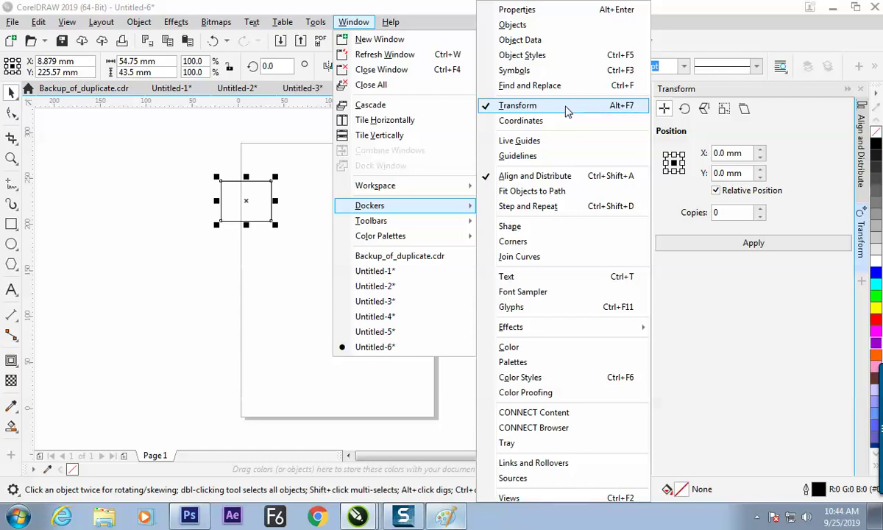
left_click(287, 270)
Move the rectangle up, place a copy beside it to the right, and repeat the duplication twice to form a row of four.
left_click(269, 219)
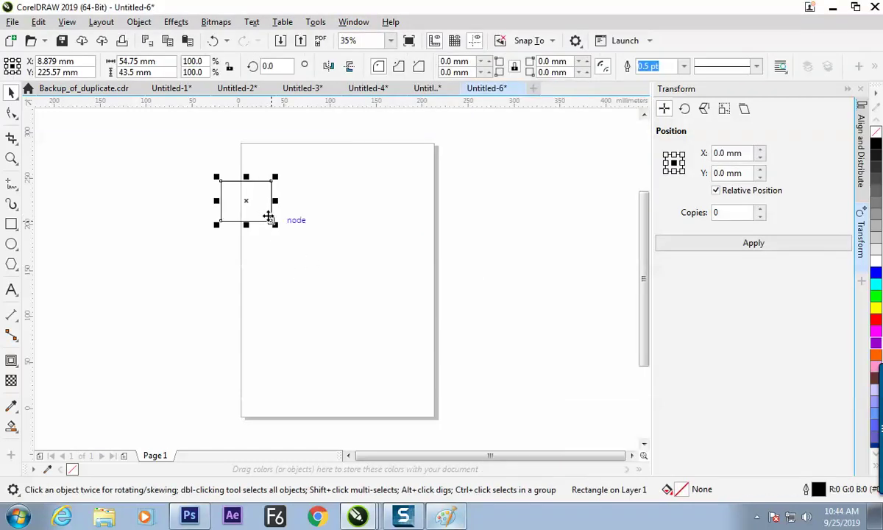
left_click_drag(271, 208, 330, 190)
right_click(326, 235)
left_click(333, 316)
left_click(304, 234)
left_click(302, 230)
key("Delete")
left_click(357, 246)
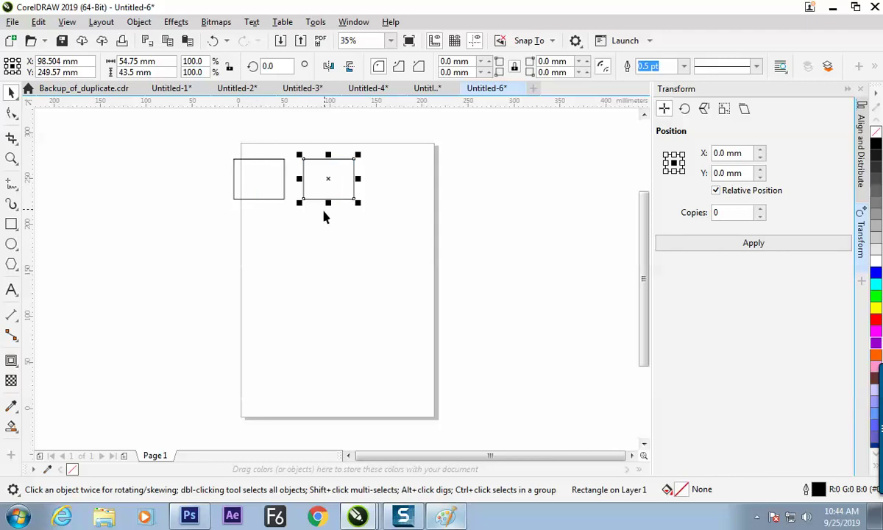
key("ctrl+r")
key("ctrl+r")
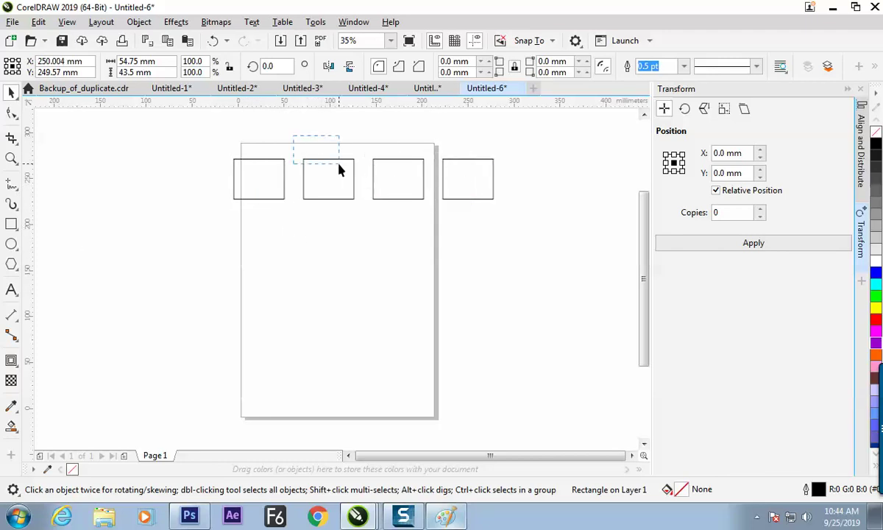
Delete the three copied rectangles and move the remaining one inside the page's upper-left corner.
left_click_drag(291, 140, 506, 295)
key("Delete")
mouse_move(258, 196)
left_mouse_down()
mouse_move(282, 187)
mouse_move(272, 187)
left_mouse_up()
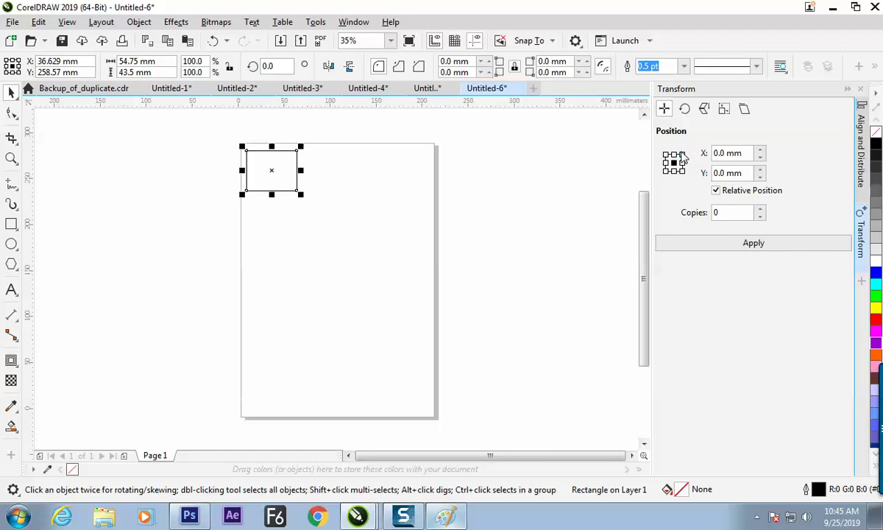
left_click(274, 178)
left_click(277, 193)
Create five adjoining copies of the rectangle to its right with a relative X position of 54.75 mm.
left_click(682, 164)
left_click_drag(722, 211, 657, 232)
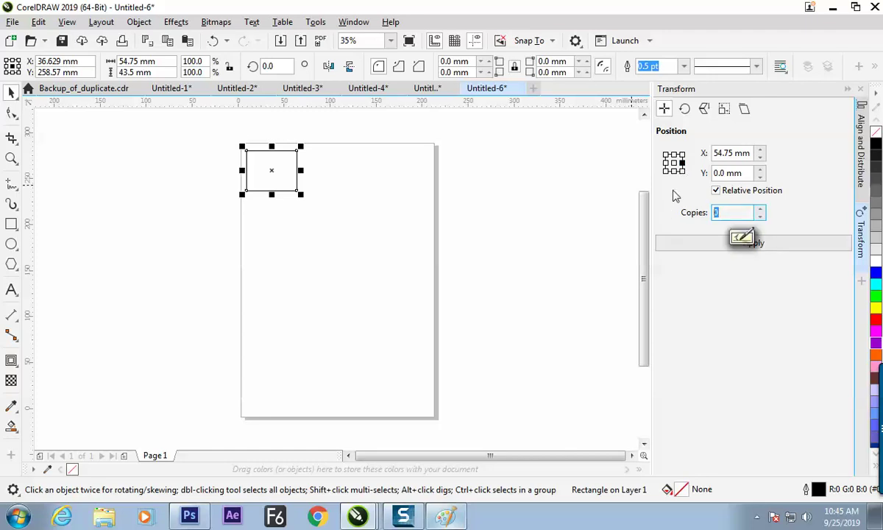
type("5")
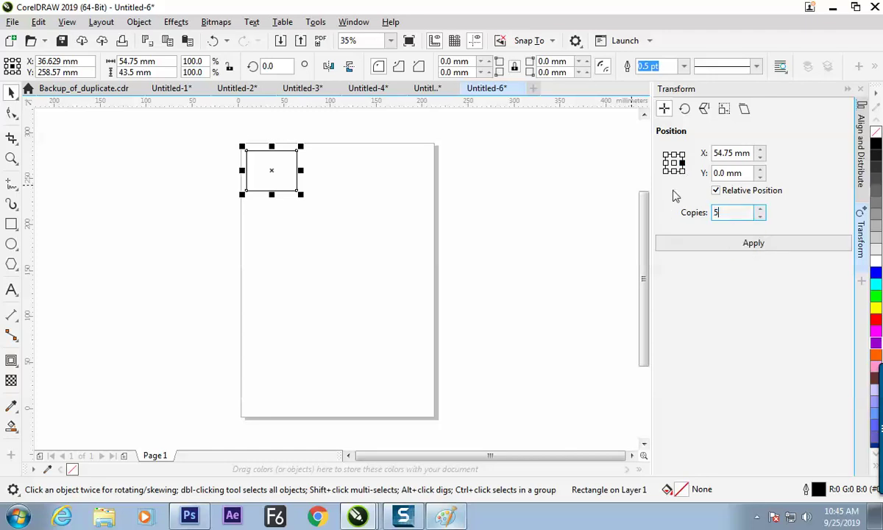
left_click(692, 246)
left_click(508, 320)
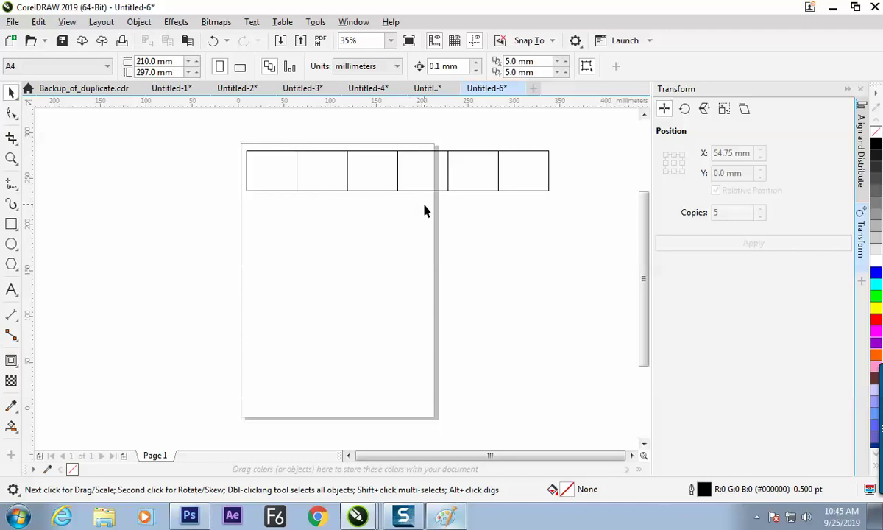
Switch to Paint, draw a red divider beside the Smart Fill notes, and handwrite TRANSFORM with a circled ALT + F7 below it.
key("alt+Tab")
left_click_drag(426, 478, 522, 474)
left_click_drag(551, 115, 550, 329)
mouse_move(585, 164)
left_mouse_down()
mouse_move(603, 142)
mouse_move(619, 154)
mouse_move(638, 153)
mouse_move(658, 141)
mouse_move(664, 151)
mouse_move(688, 145)
mouse_move(692, 155)
mouse_move(700, 137)
mouse_move(713, 156)
left_mouse_up()
mouse_move(631, 189)
left_mouse_down()
mouse_move(631, 211)
mouse_move(645, 211)
left_mouse_up()
left_click_drag(630, 199, 643, 198)
left_click_drag(660, 189, 655, 202)
mouse_move(721, 185)
left_mouse_down()
mouse_move(711, 209)
mouse_move(721, 194)
left_mouse_up()
left_click_drag(723, 187, 730, 207)
mouse_move(752, 173)
left_mouse_down()
mouse_move(648, 226)
mouse_move(751, 171)
left_mouse_up()
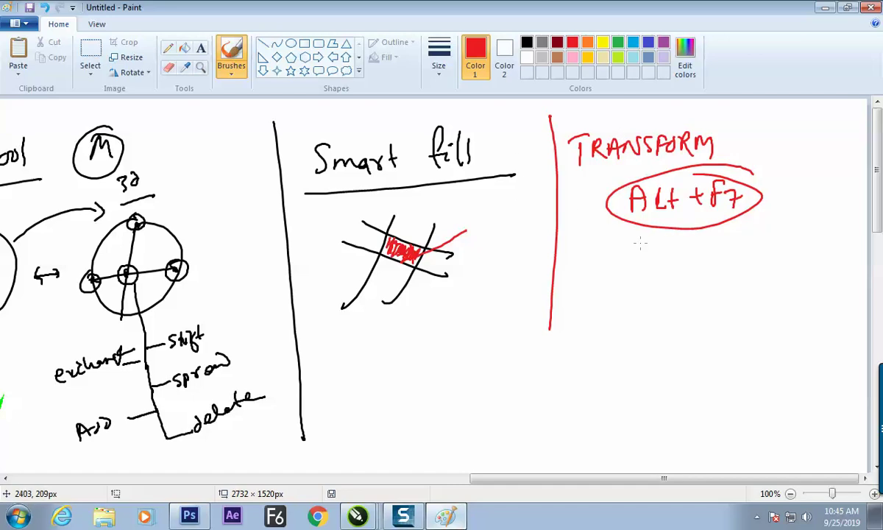
Switch to CorelDRAW and select the whole row of six rectangles.
key("alt+Tab")
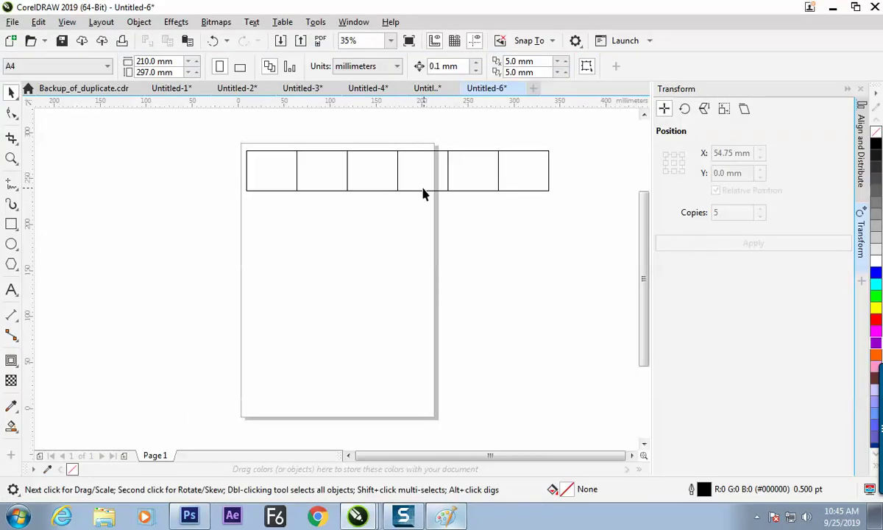
left_click_drag(237, 141, 553, 248)
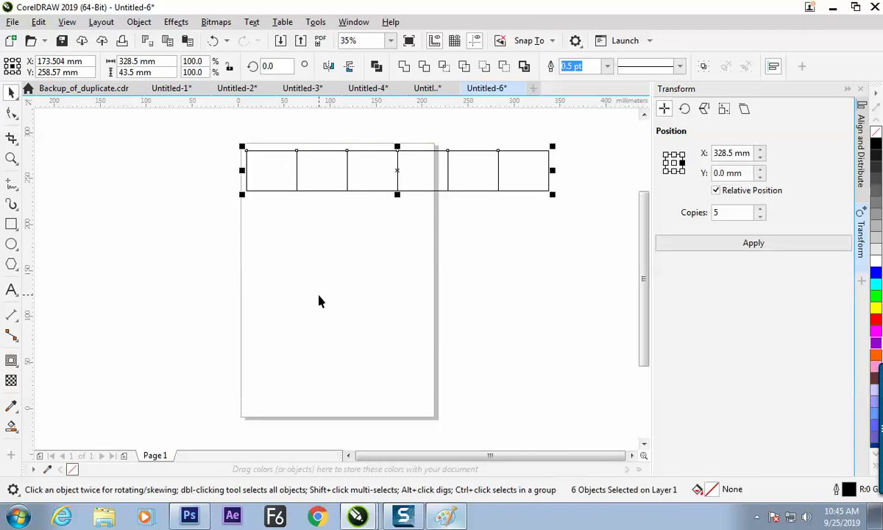
Switch to Paint and add more red handwriting below the circled ALT + F7 shortcut.
key("alt+Tab")
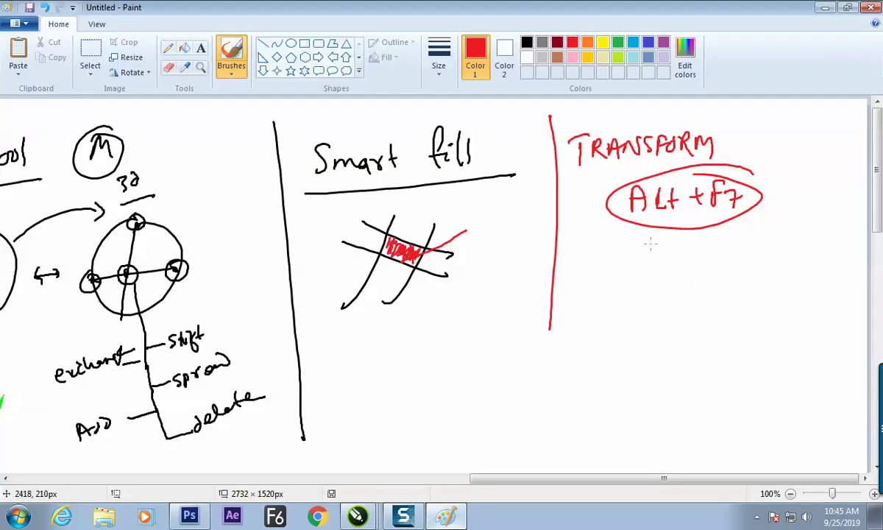
left_click_drag(648, 255, 647, 265)
mouse_move(625, 300)
left_mouse_down()
mouse_move(676, 287)
mouse_move(681, 275)
mouse_move(712, 281)
left_mouse_up()
left_click_drag(740, 251, 714, 323)
mouse_move(743, 286)
left_mouse_down()
mouse_move(773, 282)
mouse_move(798, 263)
mouse_move(835, 258)
left_mouse_up()
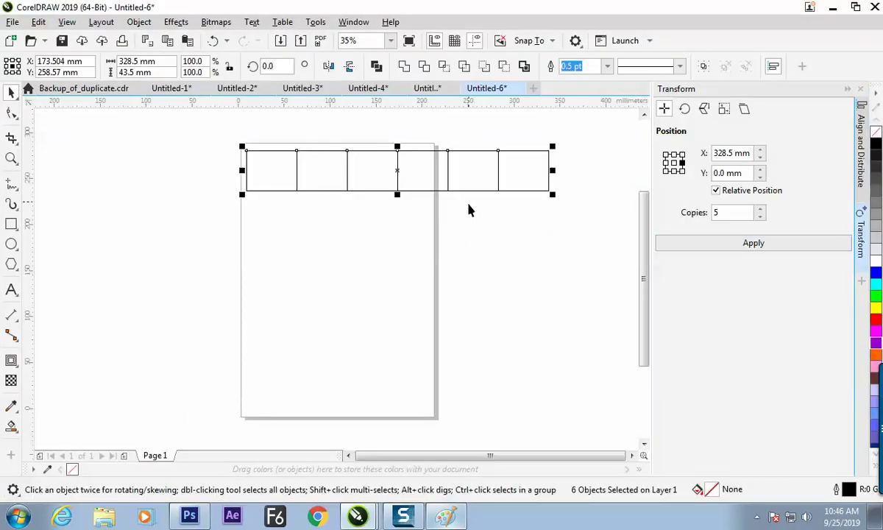
Move the six-rectangle row left across the page and create five copies below it with a relative Y position of -43.5 mm.
left_click_drag(397, 170, 336, 168)
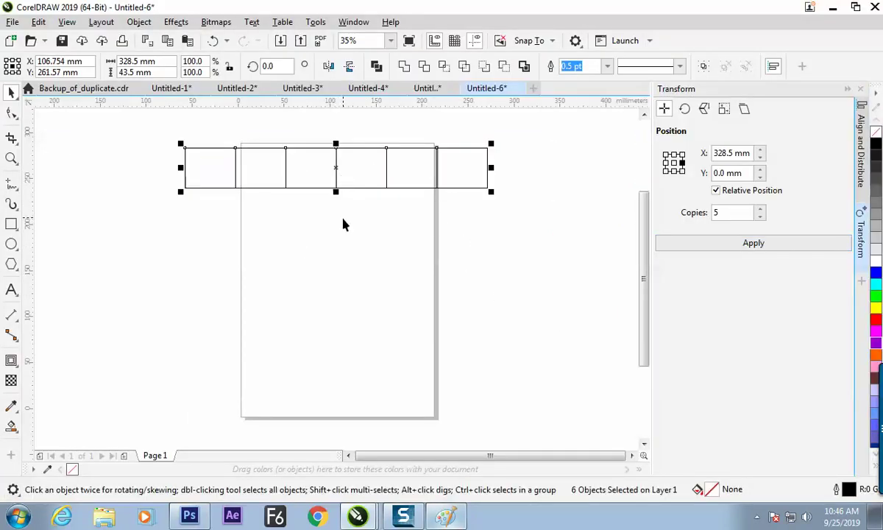
left_click(673, 171)
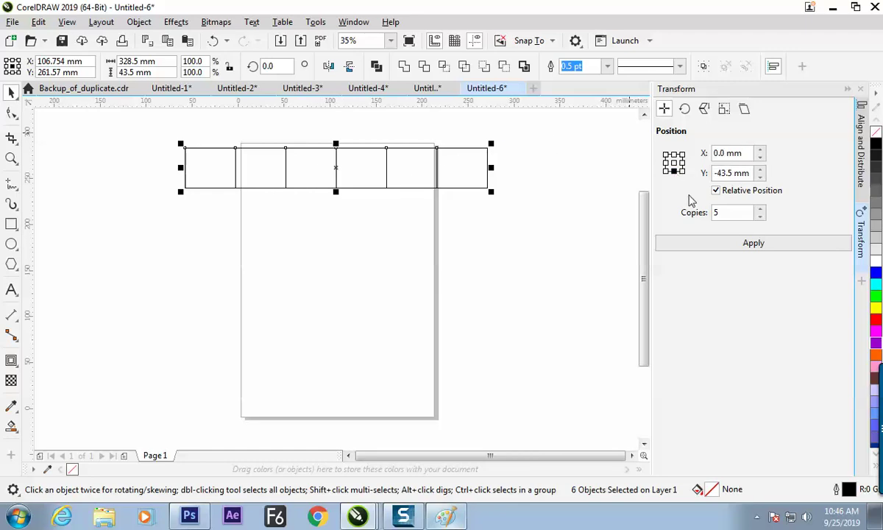
left_click(744, 244)
left_click(582, 289)
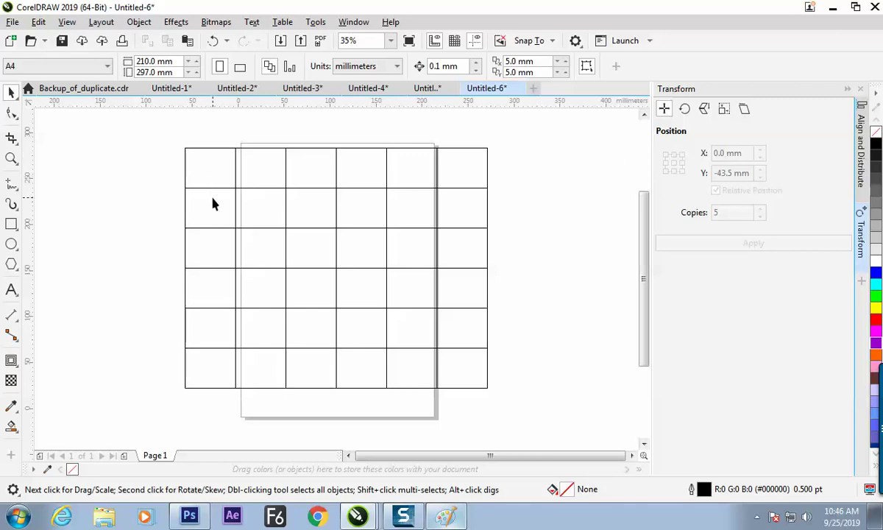
Delete every rectangle in the grid except the upper-left one.
key("ctrl+a")
left_click(208, 169, "shift")
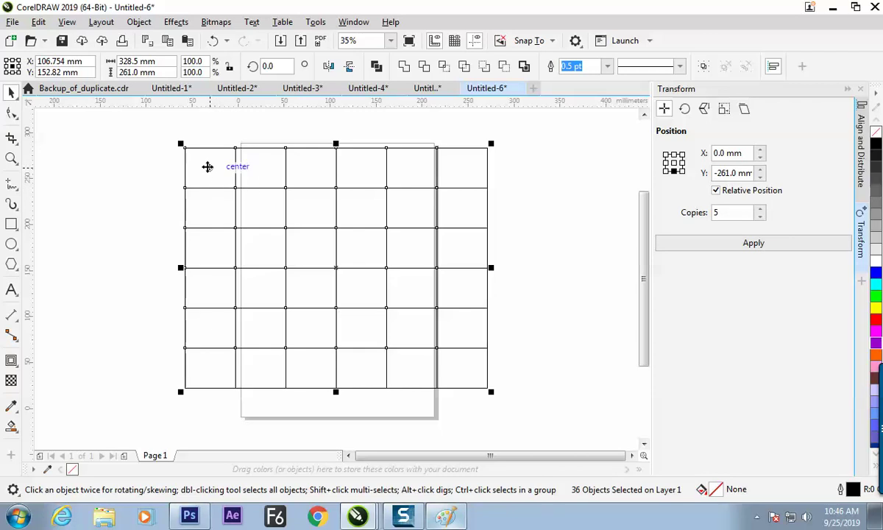
key("Delete")
Try seven adjoining copies of the rectangle to its right at a relative X of 54.75 mm, and undo the copying.
key("ctrl+a")
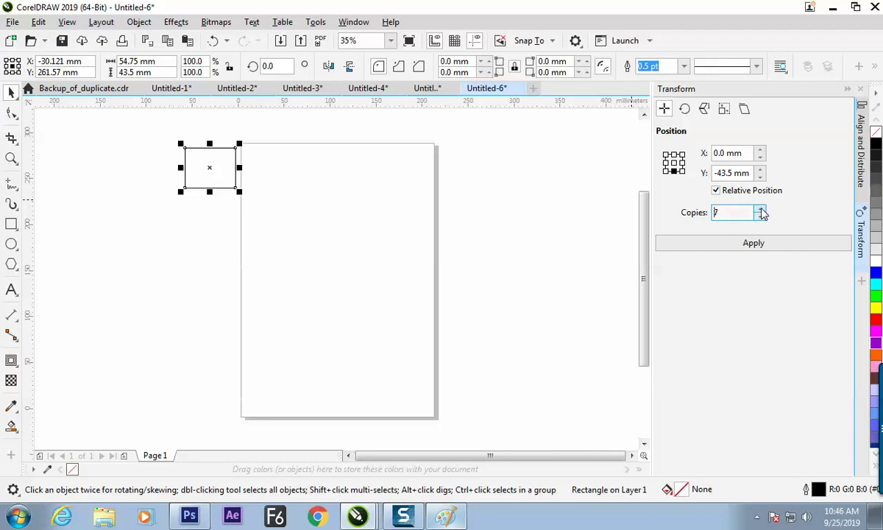
left_click(682, 163)
left_click(733, 242)
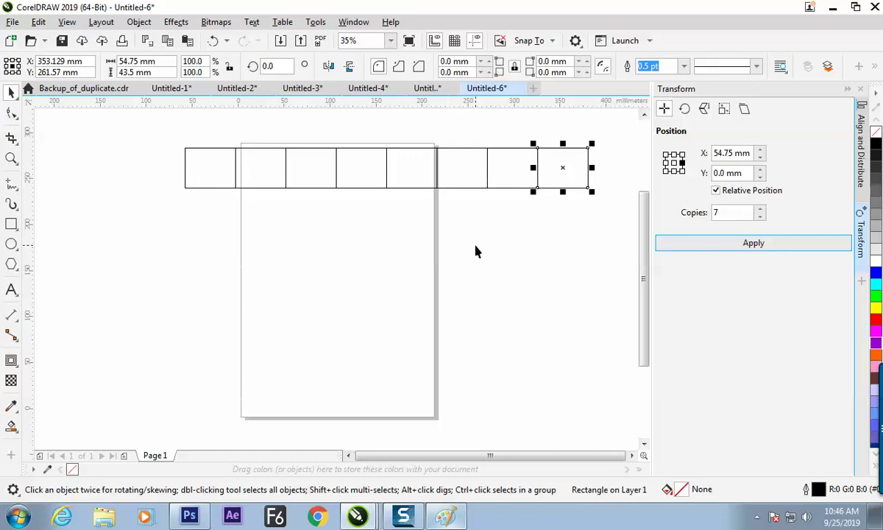
key("ctrl+z")
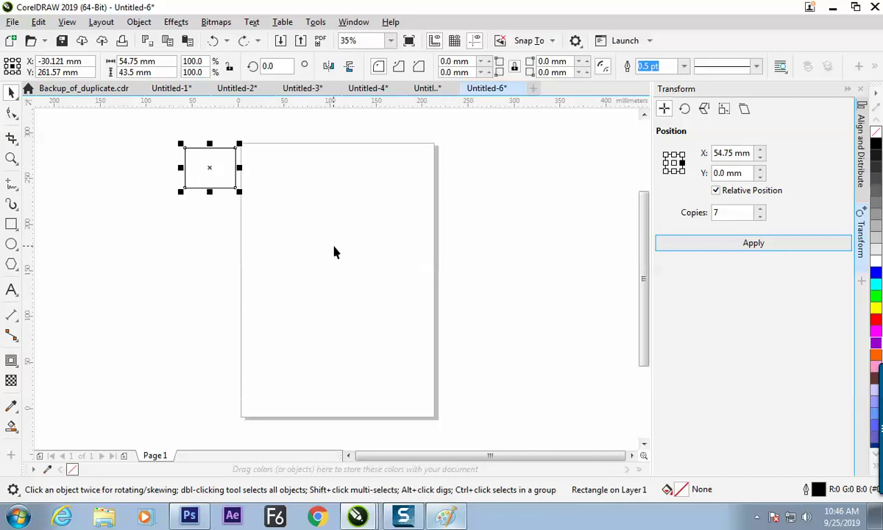
Create one copy of the rectangle to its right at a relative X of 54.75 mm and fill the copy with black.
left_click(278, 237)
left_click(211, 178)
double_click(729, 212)
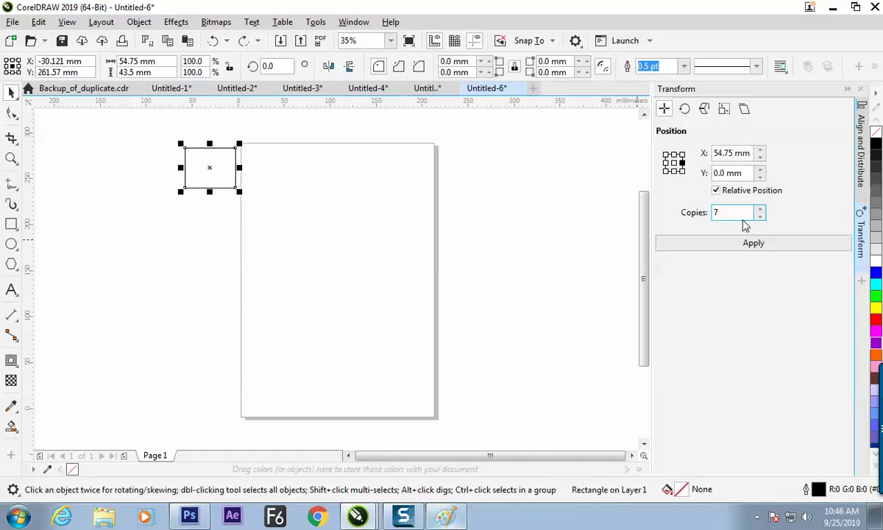
type("1")
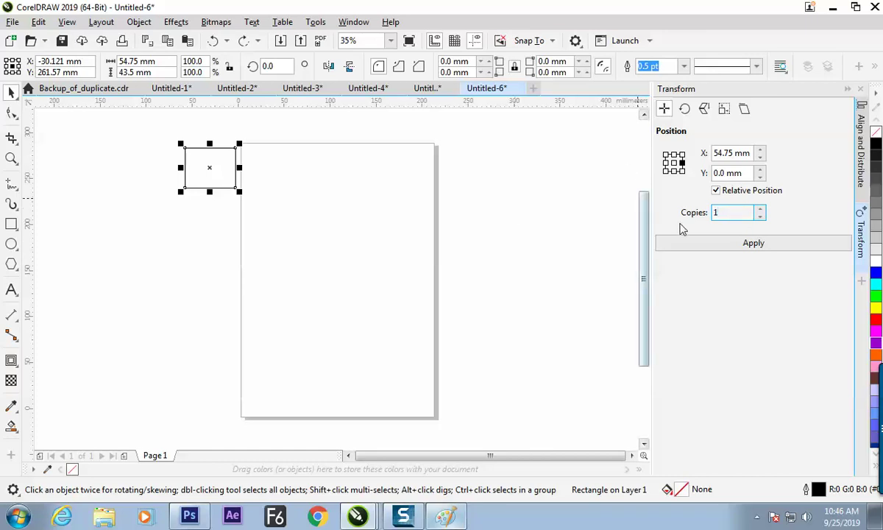
left_click(700, 245)
left_click(875, 144)
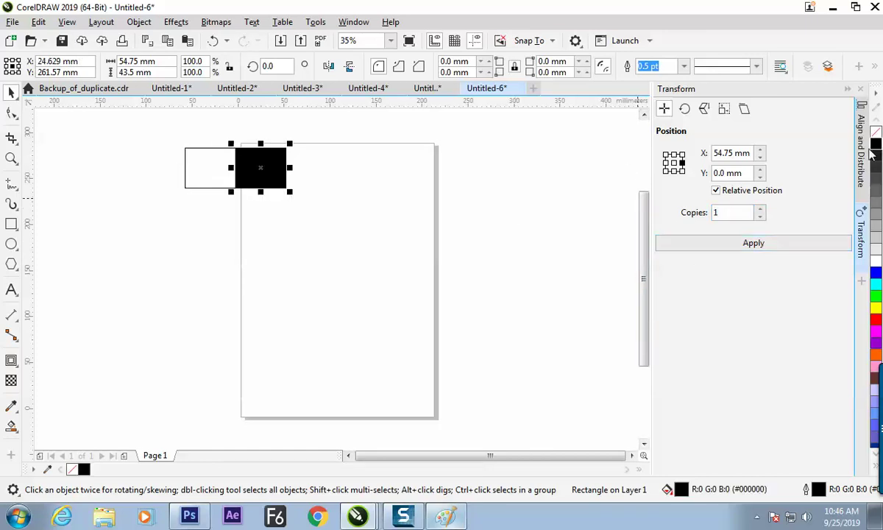
left_click(334, 229)
Select the white and black rectangle pair and create three copies to the right at a relative X of 109.5 mm.
left_click_drag(146, 134, 343, 286)
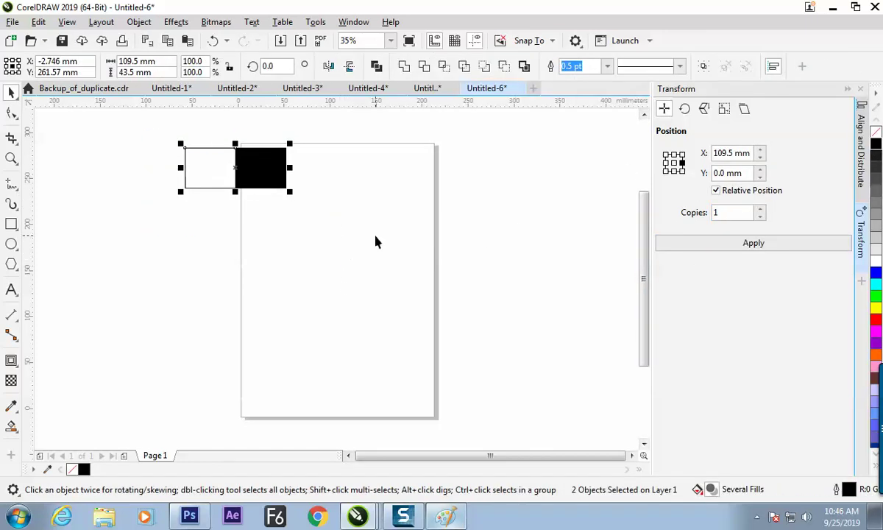
left_click(760, 210)
left_click(760, 210)
left_click(760, 216)
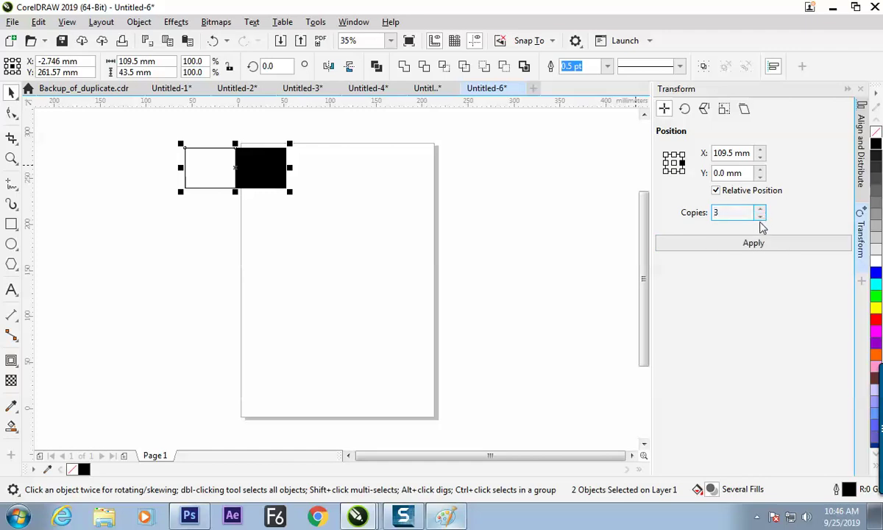
left_click(755, 242)
left_click(438, 313)
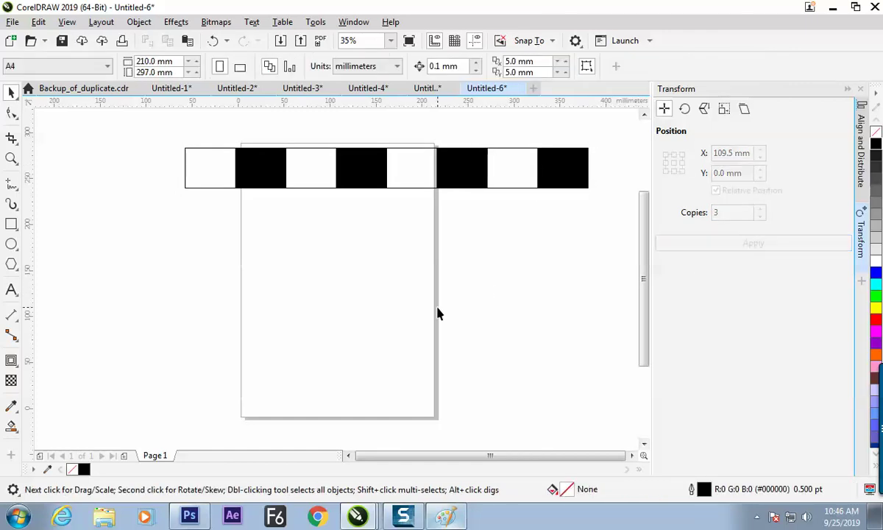
Select the whole alternating row and create one copy directly below it at a relative Y of -43.5 mm.
key("ctrl+a")
left_click(674, 171)
left_click(760, 216)
left_click(761, 217)
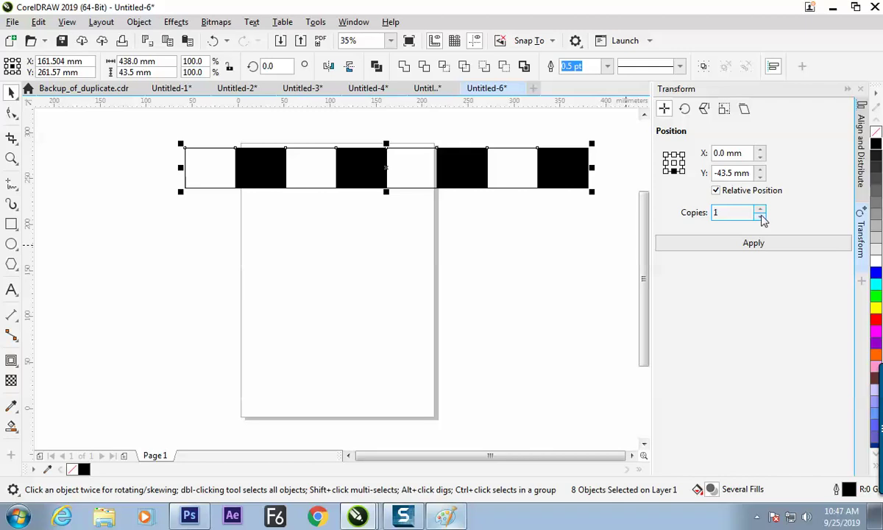
left_click(752, 244)
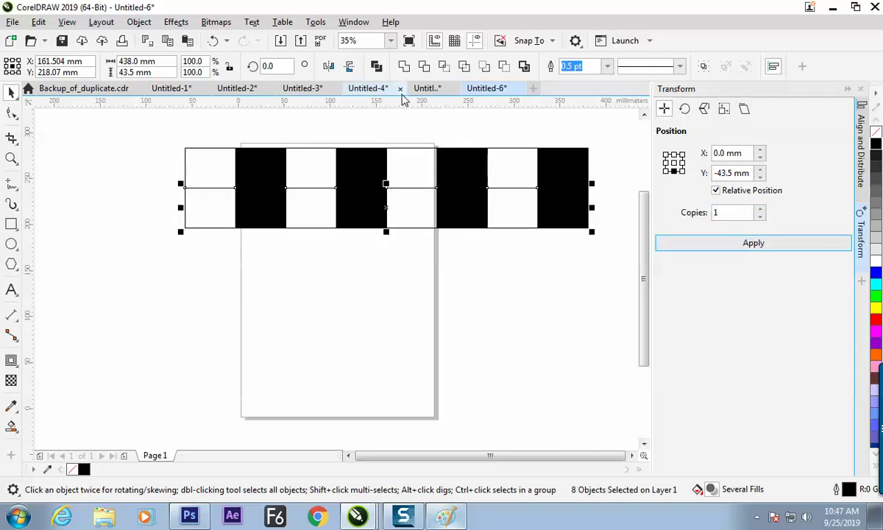
Mirror the lower row of rectangles horizontally in place with Scale and Mirror, using zero copies.
left_click(674, 164)
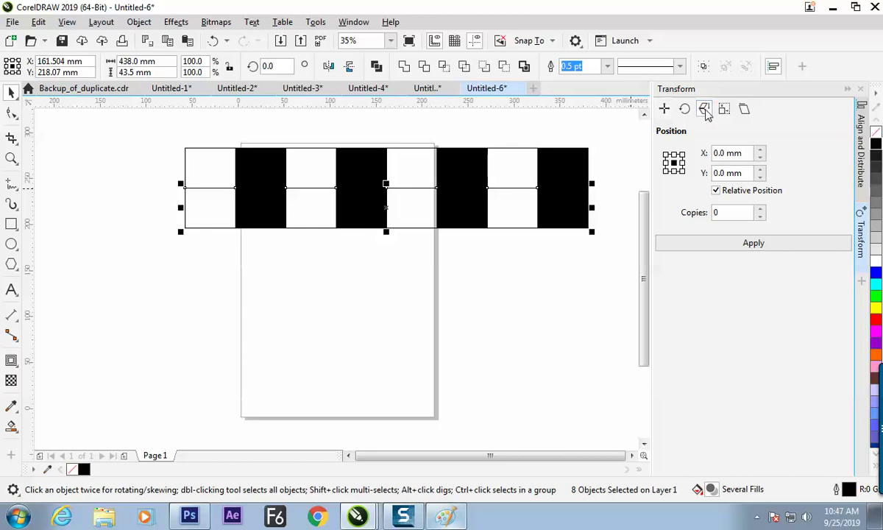
left_click(704, 111)
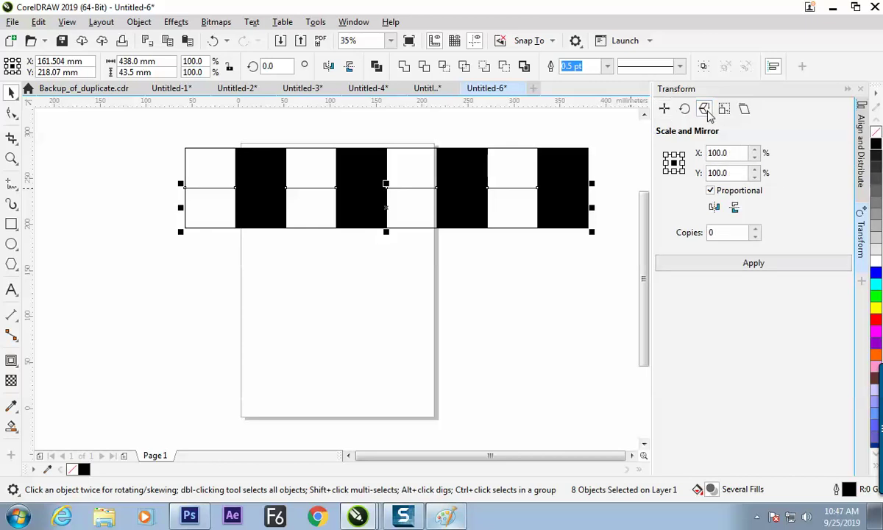
left_click(715, 209)
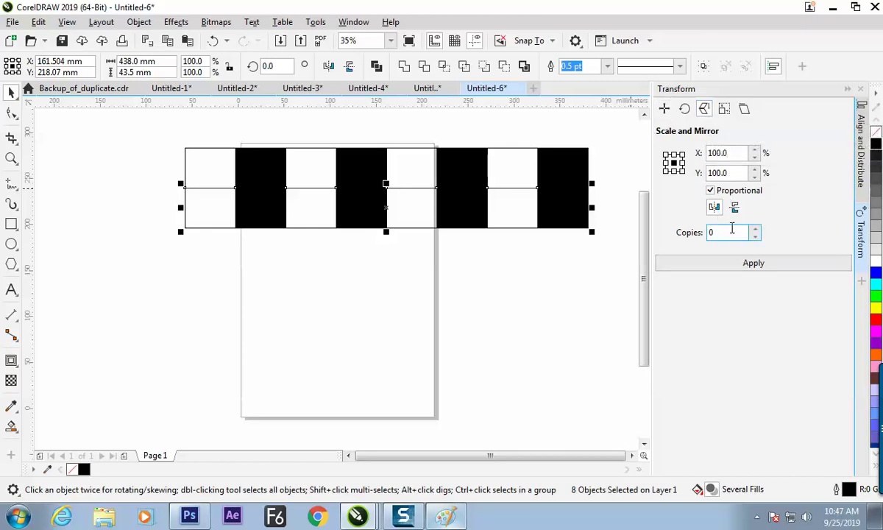
left_click(745, 266)
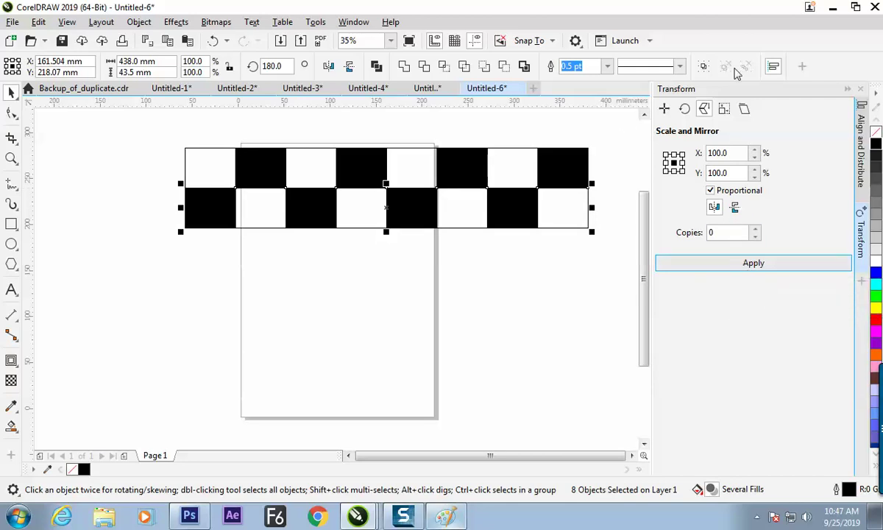
left_click(450, 269)
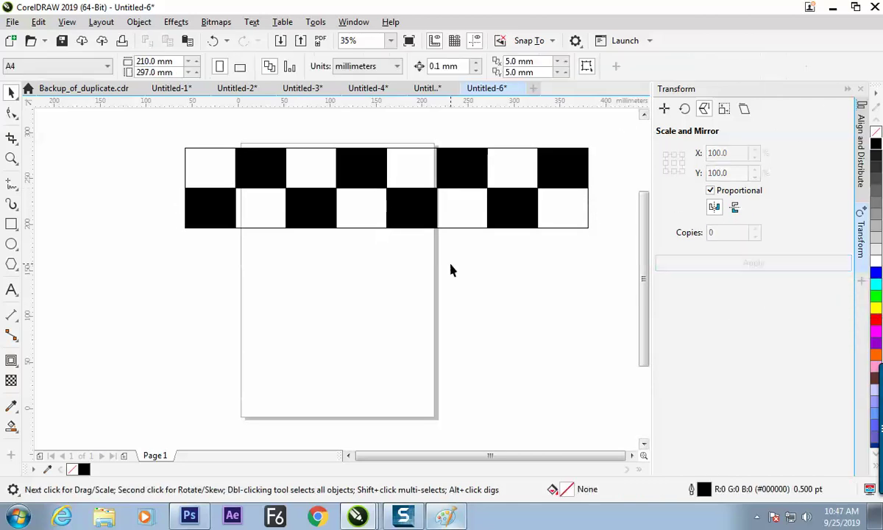
Select both checkered rows and create three copies below them at a relative Y of -87 mm.
key("ctrl+a")
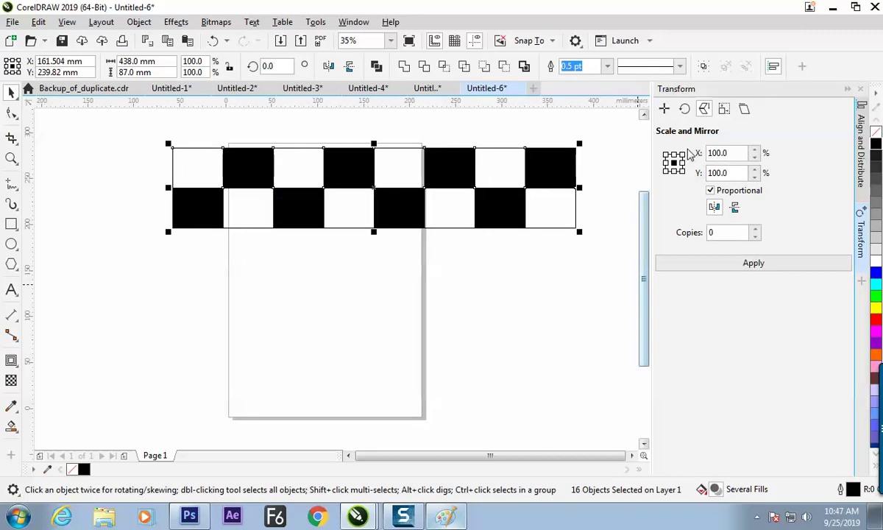
left_click(664, 108)
left_click(674, 171)
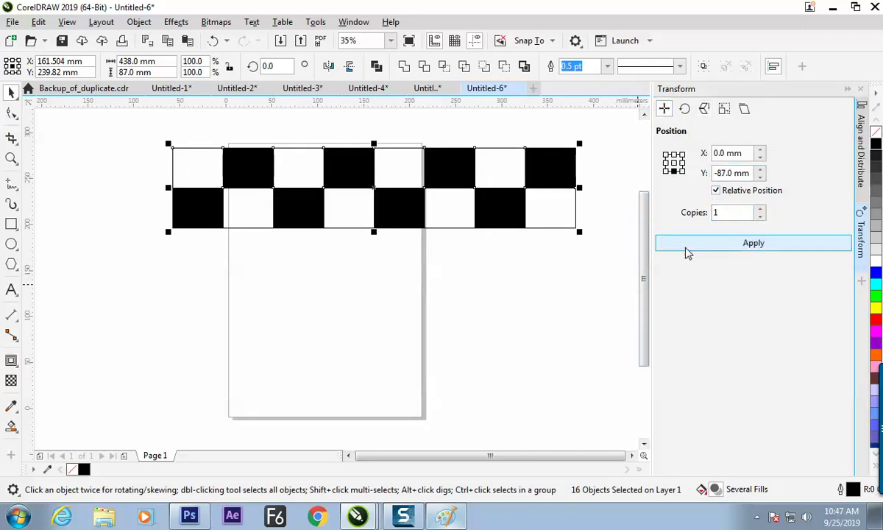
left_click(761, 209)
left_click(761, 209)
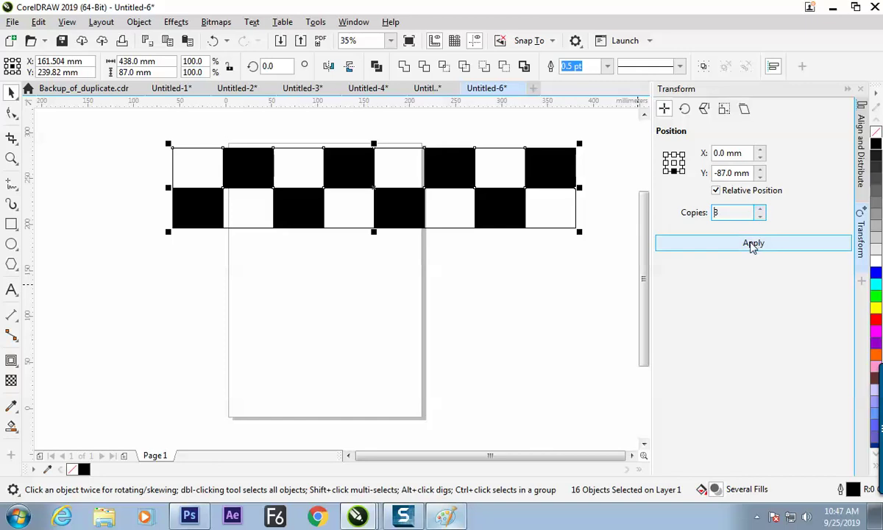
left_click(751, 244)
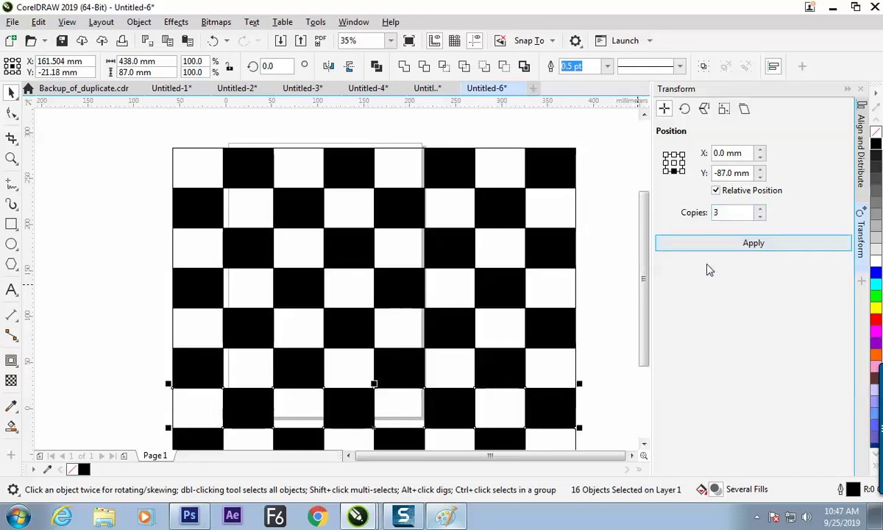
left_click(602, 263)
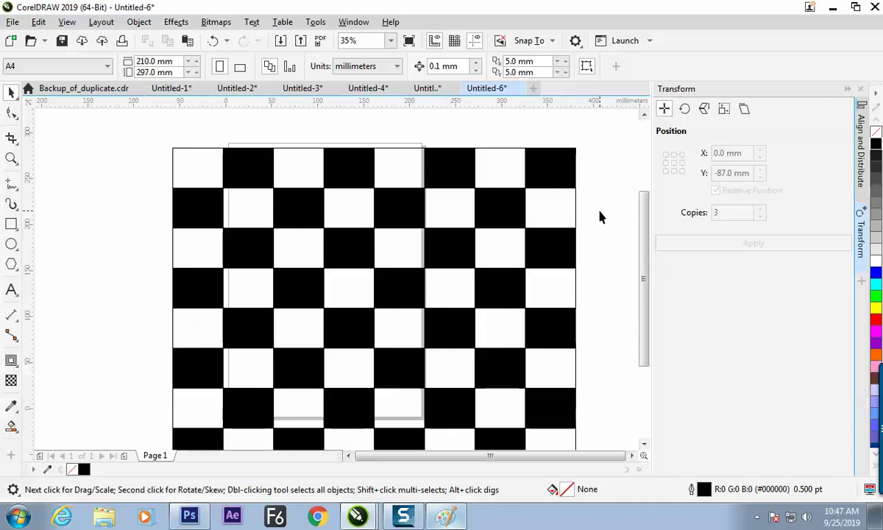
Copy the whole checkerboard into Paint, resize it to 10 percent and place it below the Transform notes.
key("F4")
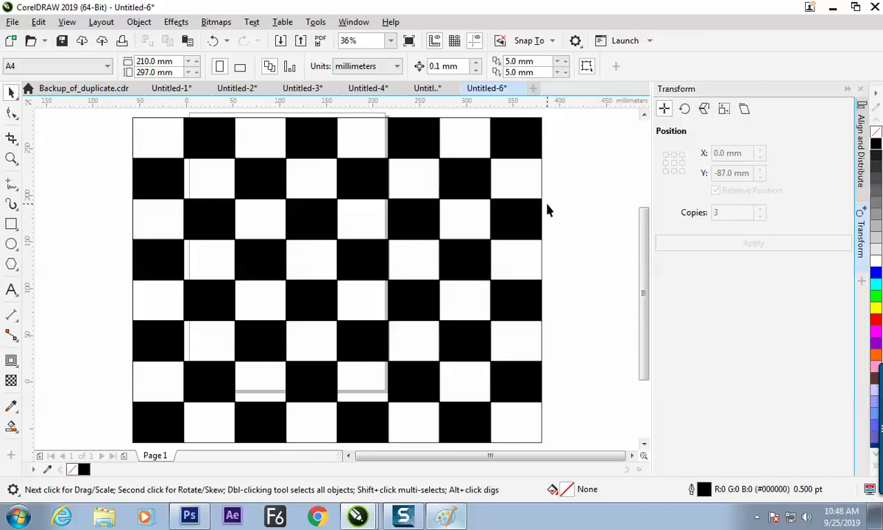
key("ctrl+a")
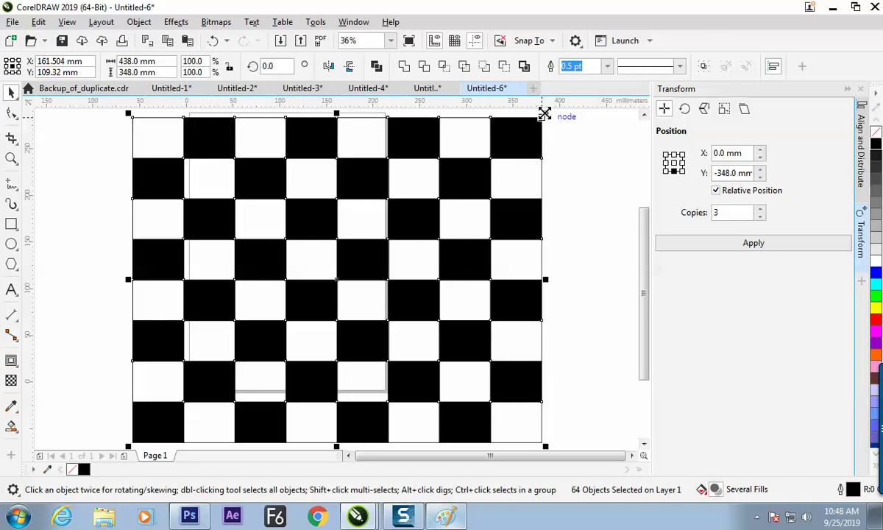
key("alt+Tab")
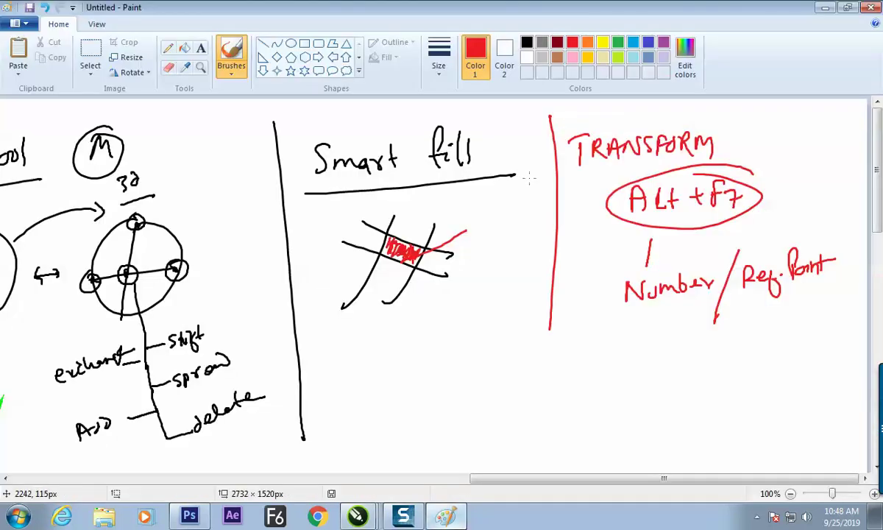
key("ctrl+v")
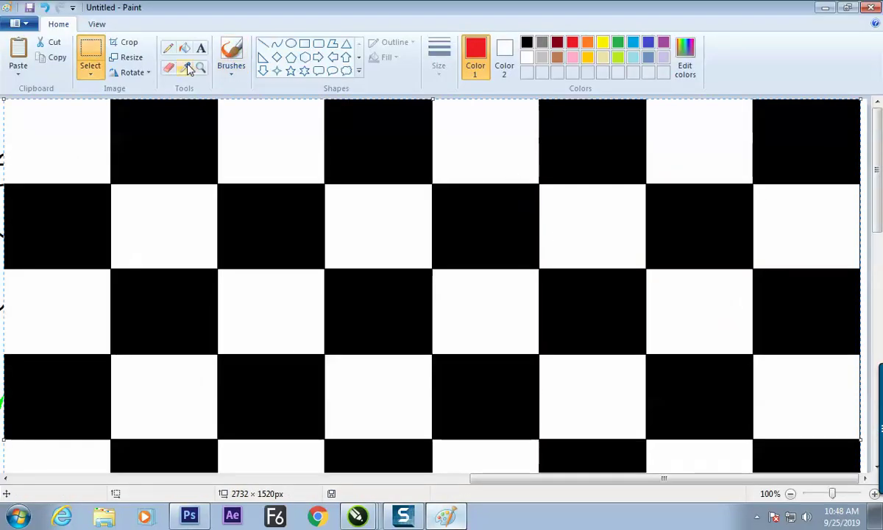
left_click(129, 57)
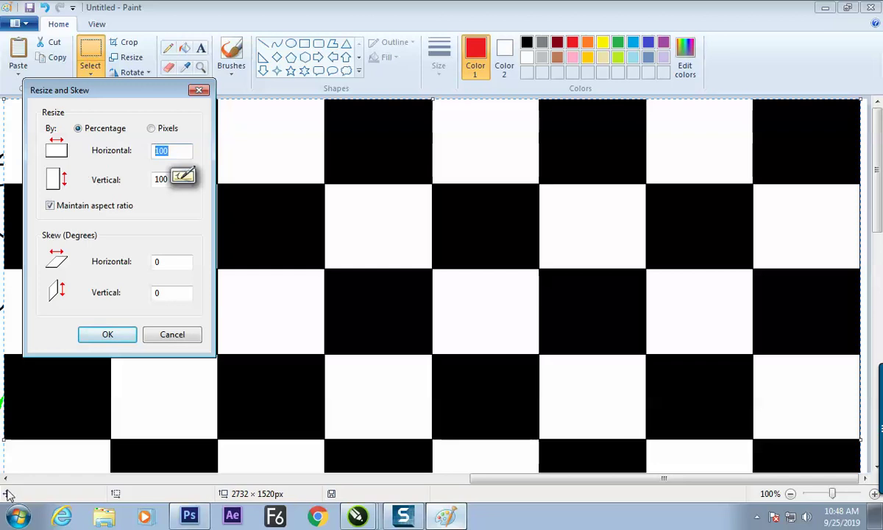
type("10")
key("Return")
left_click_drag(63, 131, 663, 366)
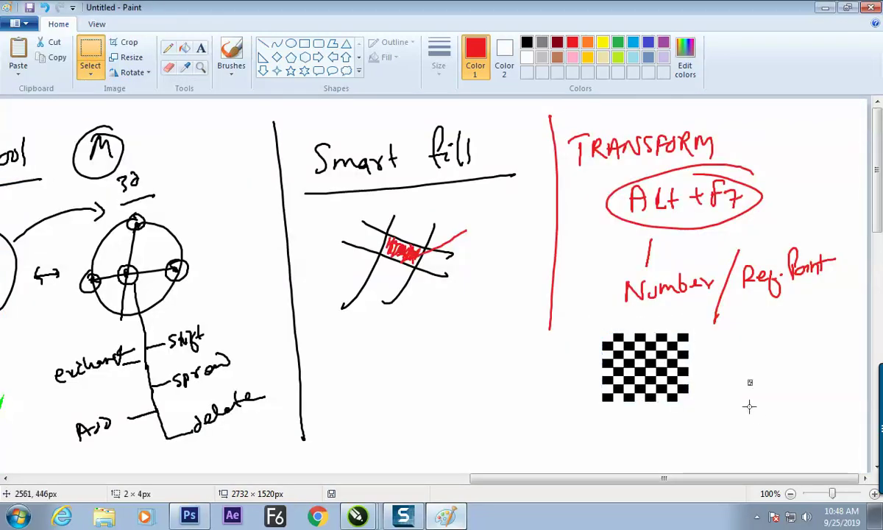
Switch back to CorelDRAW and delete the whole checkerboard, leaving the page empty.
key("alt+Tab")
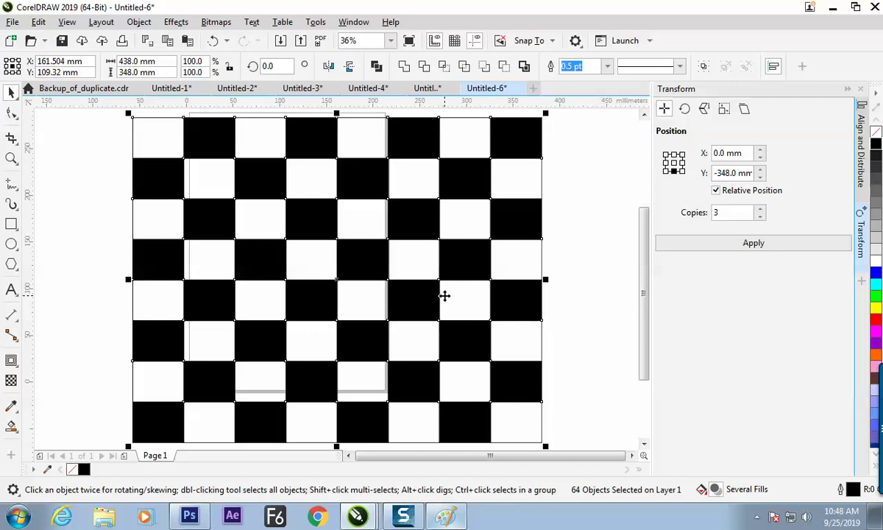
key("Delete")
key("F6")
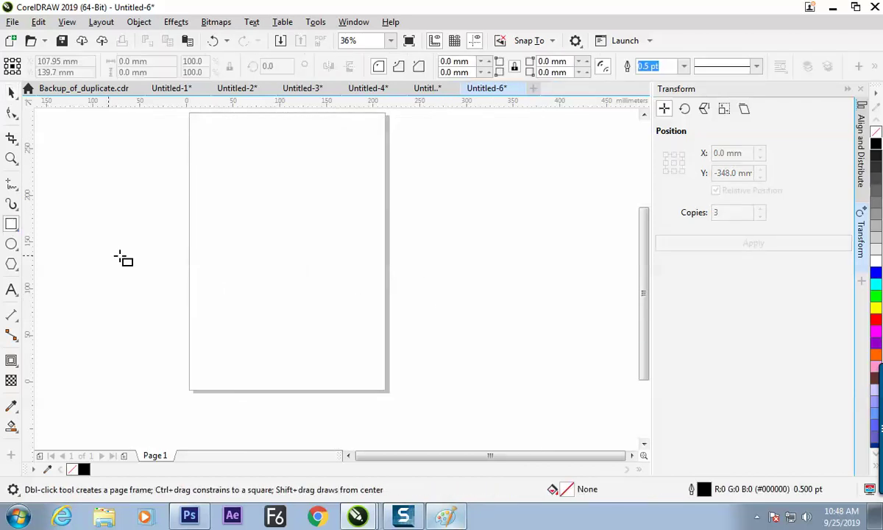
left_click_drag(269, 131, 278, 199)
key("Delete")
Draw a square about 37.7 mm wide near the page's upper-left corner and set its relative position to the middle-right reference point.
left_click_drag(210, 145, 246, 181)
key("space")
left_click(232, 177)
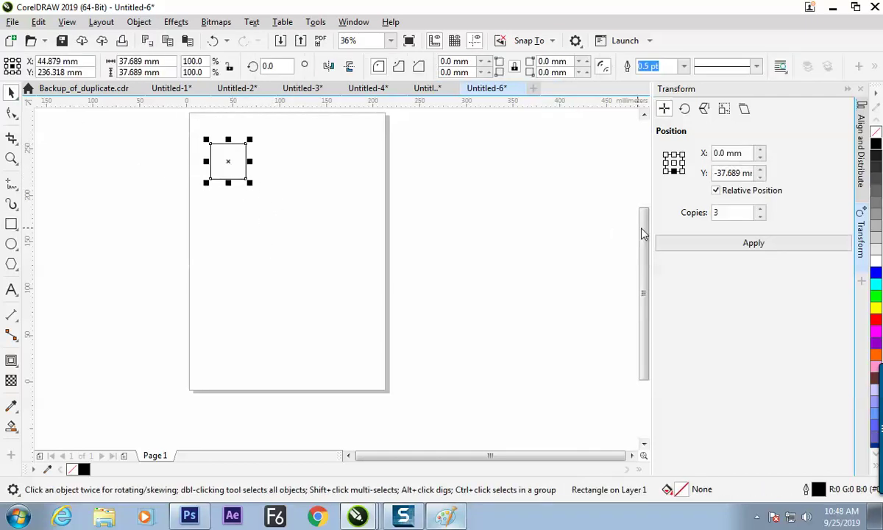
left_click(681, 162)
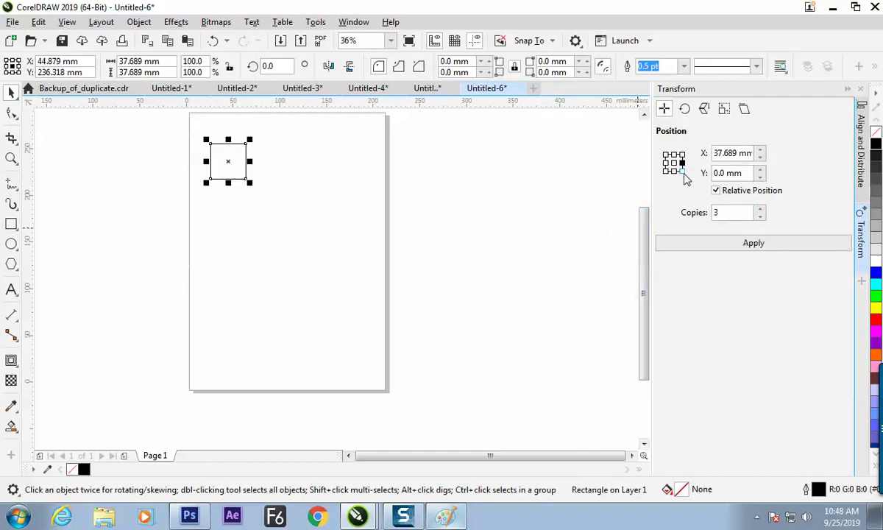
Try three copies of the square without Relative Position, adding 3 mm to its X of 63.724 mm, and undo the copying.
left_click(716, 193)
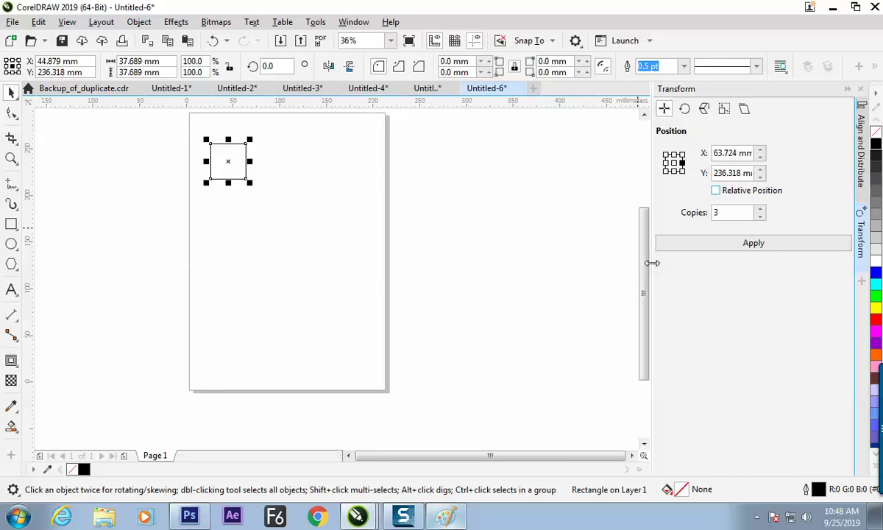
left_click(718, 193)
left_click(718, 193)
left_click(717, 192)
left_click(716, 192)
left_click(740, 154)
type("+")
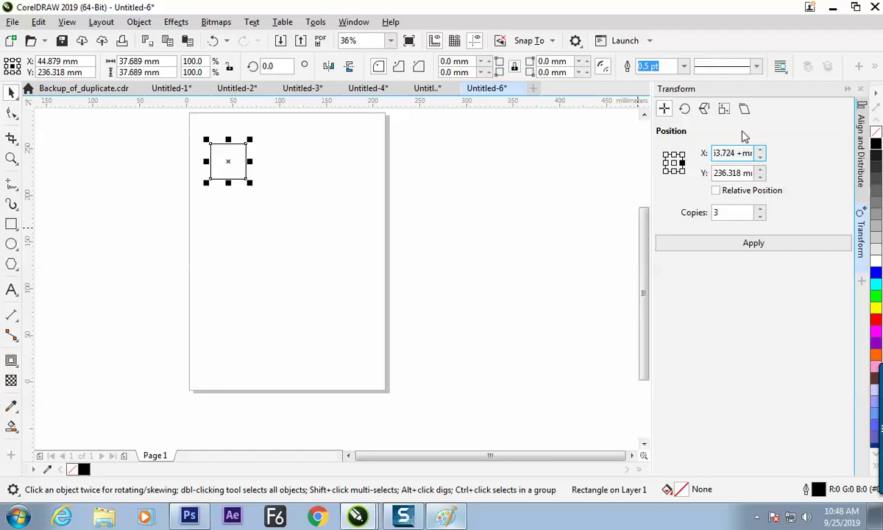
type("3")
key("Return")
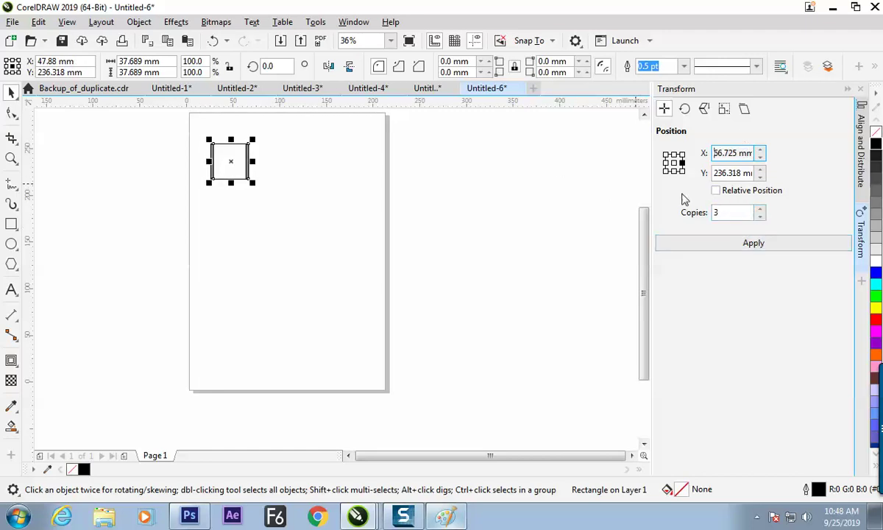
left_click(228, 172)
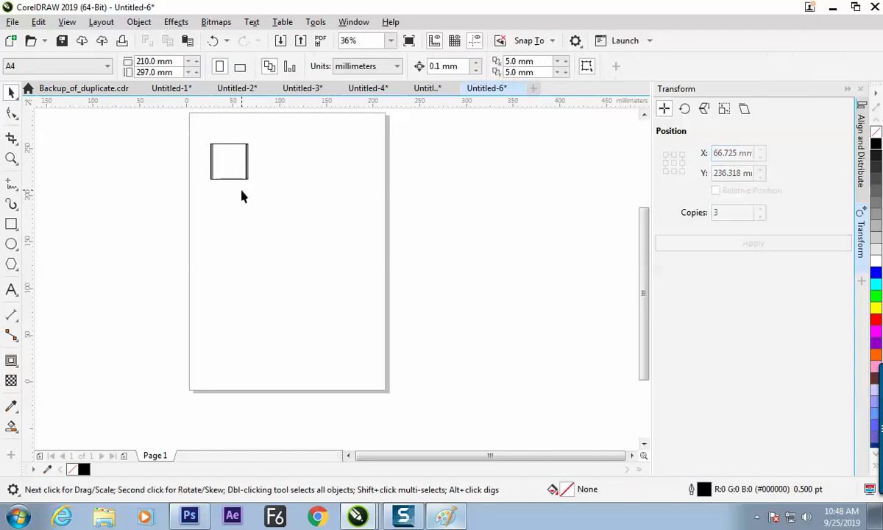
left_click(231, 181)
left_click_drag(224, 169, 256, 226)
left_click(231, 171)
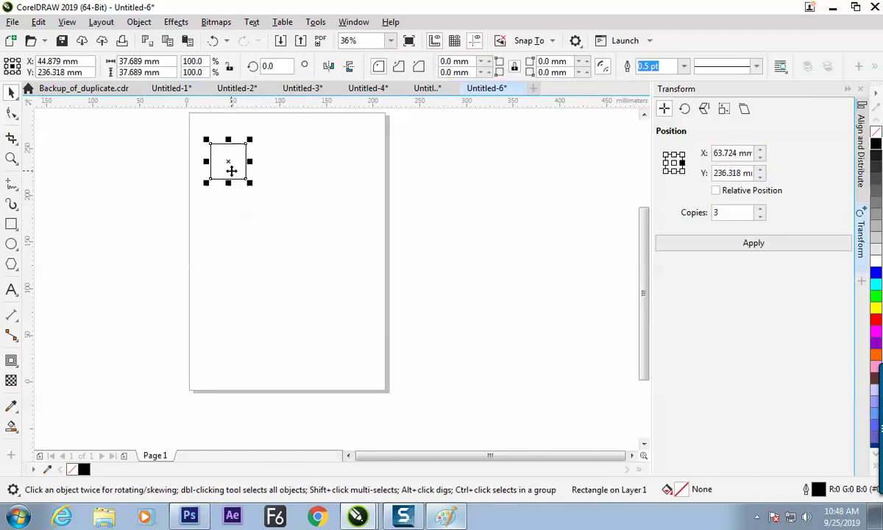
Try three copies of the square to its right with Relative Position on and an X of 37.689 + 1 mm.
left_click(733, 196)
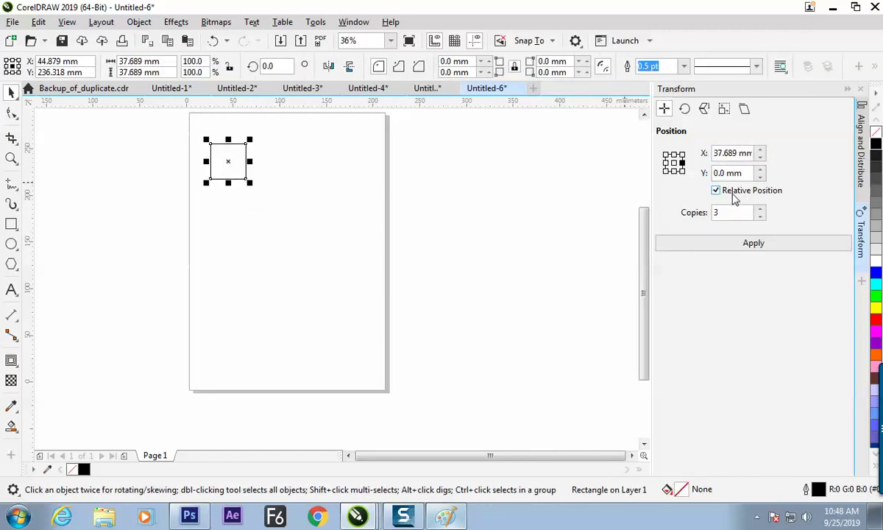
left_click(739, 153)
type("+")
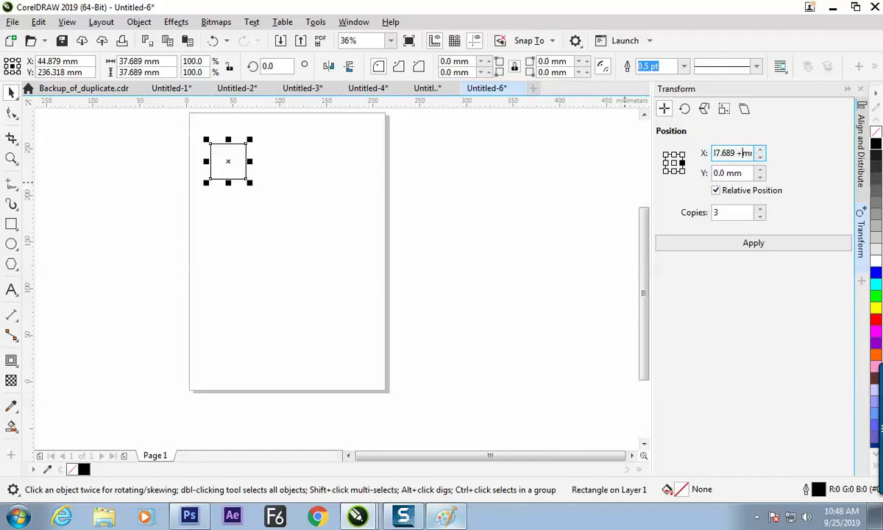
type("1")
key("Return")
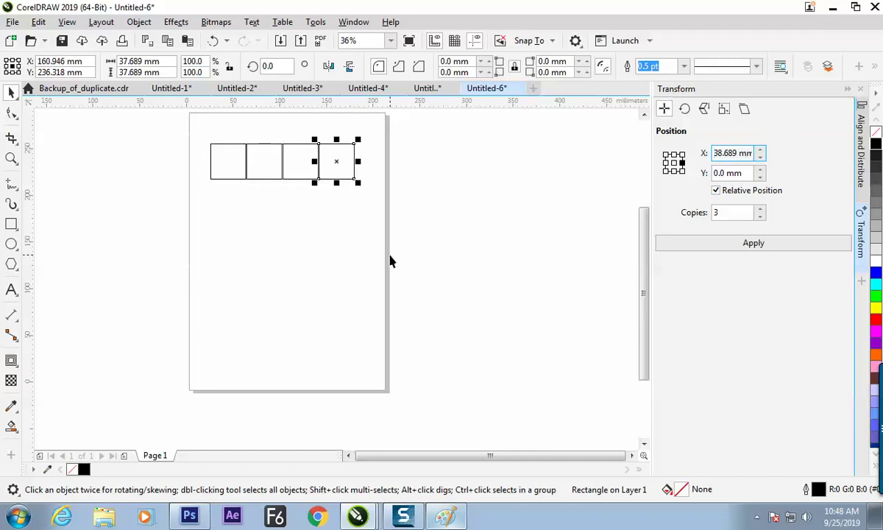
Examine the gaps between the copied squares up close, and undo the copying.
left_click(292, 279)
key("z")
left_click_drag(229, 142, 273, 177)
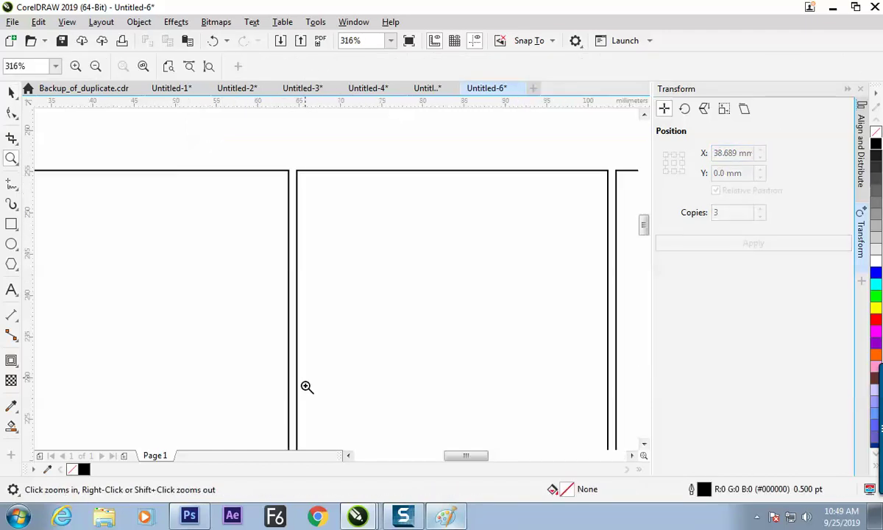
left_click(337, 210)
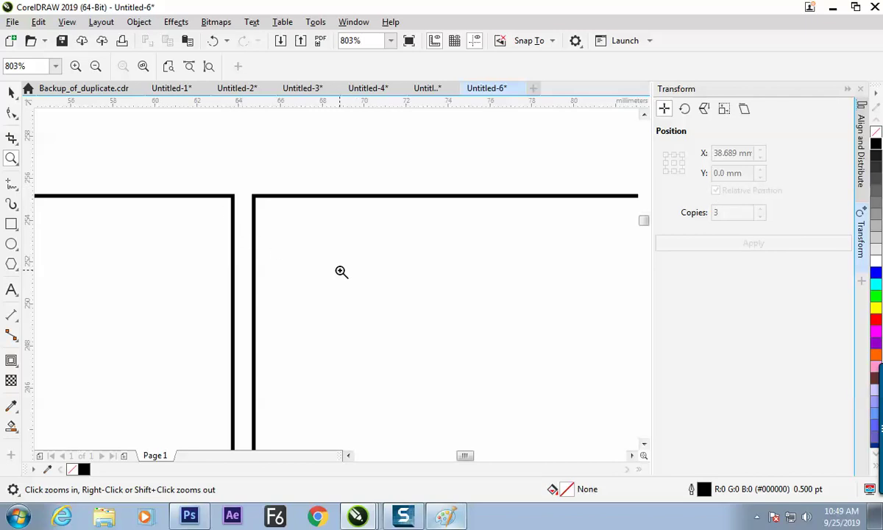
left_click(13, 95)
key("F4")
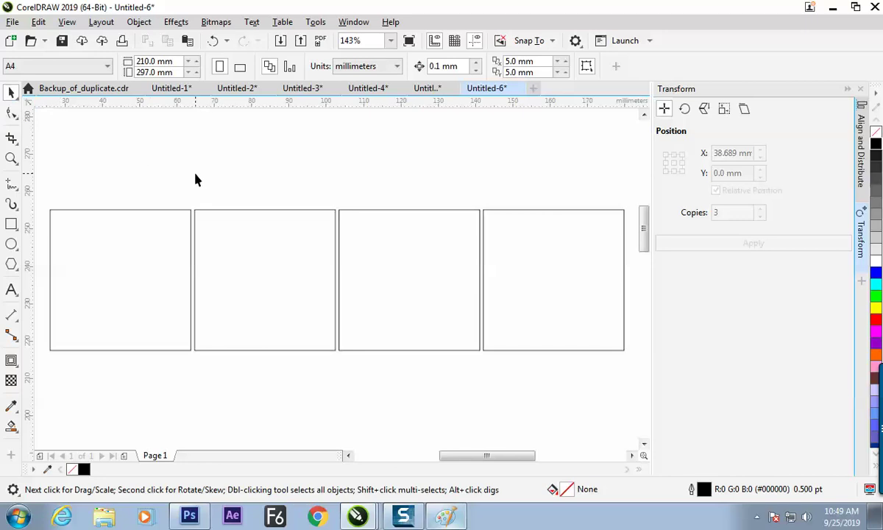
left_click_drag(190, 181, 463, 410)
key("ctrl+z")
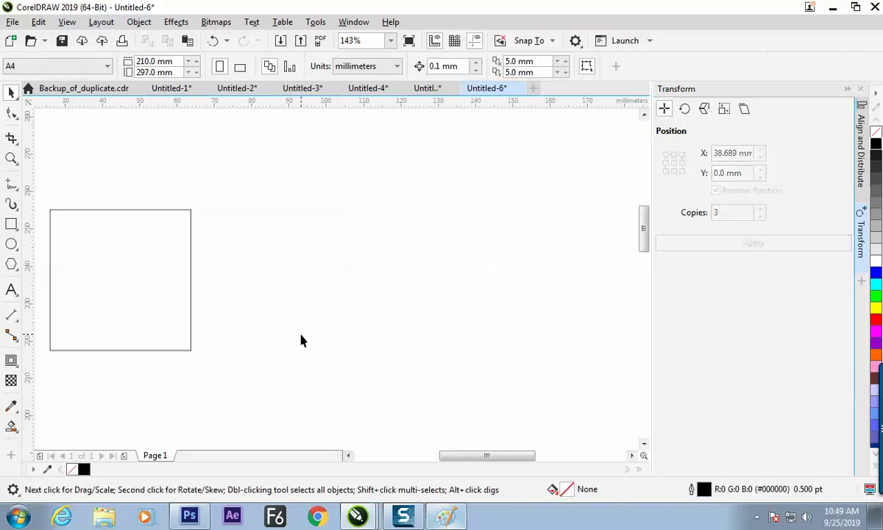
Select the remaining square and create three copies to its right at a relative X of 39.689 mm.
key("ctrl+a")
left_click(716, 191)
left_click(716, 190)
left_click(732, 174)
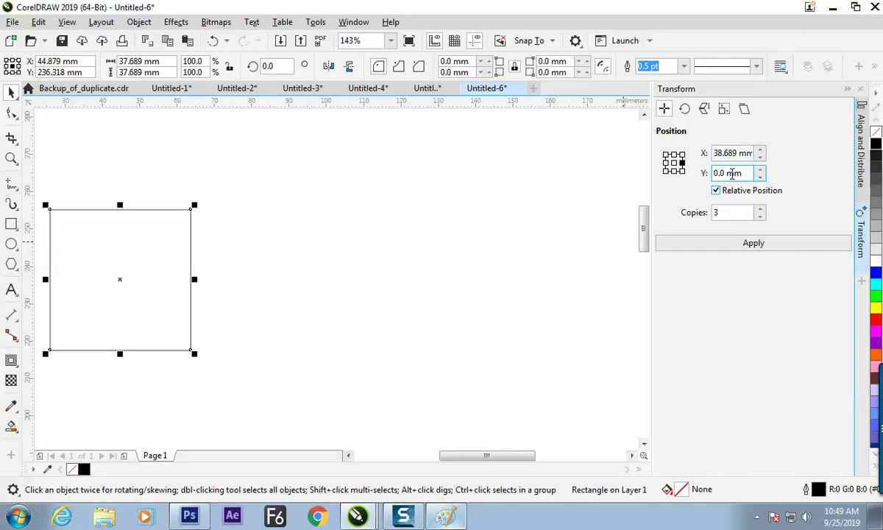
key("shift+Tab")
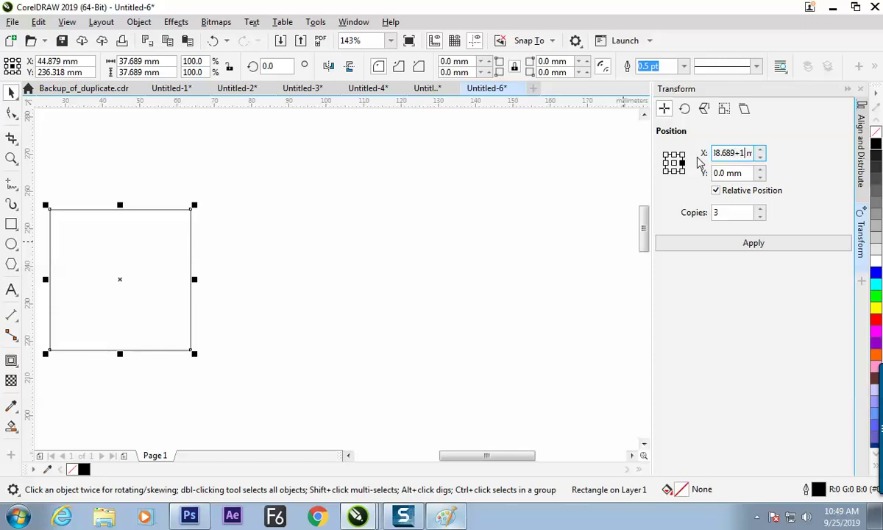
key("Return")
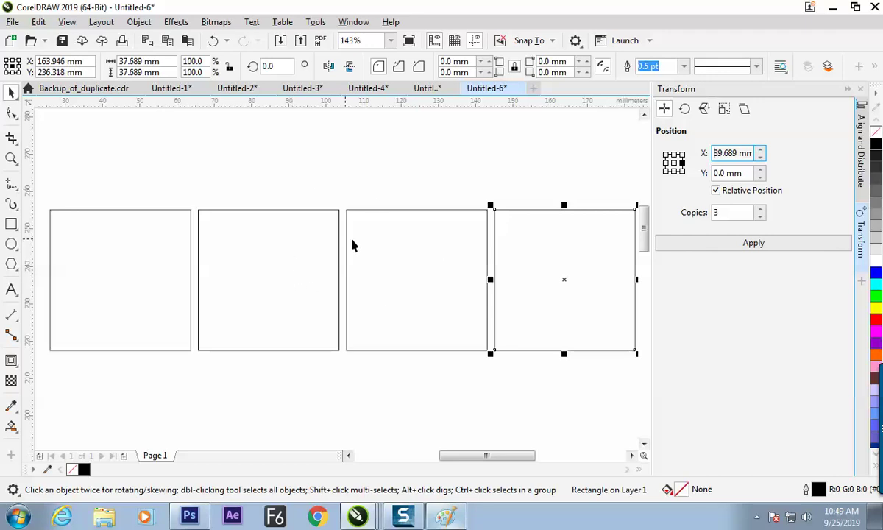
Try three copies of the whole row of squares below it at a relative Y of -37.689 + 1 mm, and undo the copying.
left_click(401, 398)
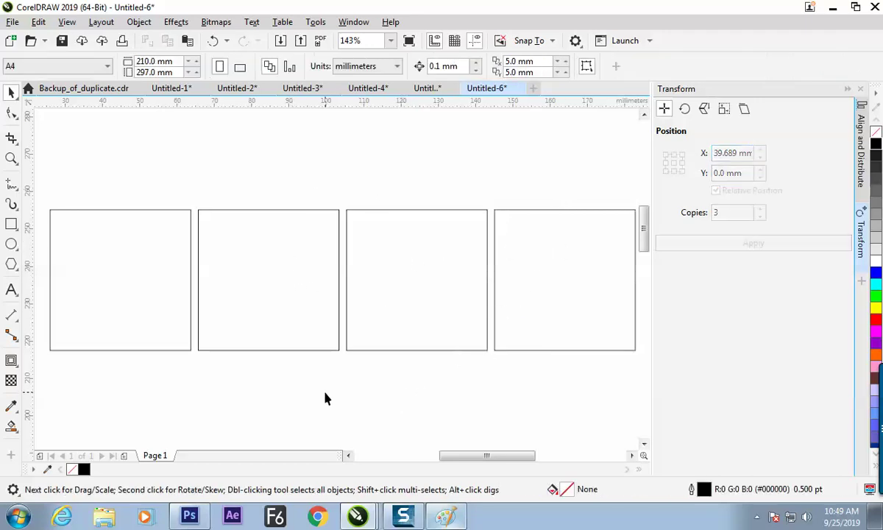
key("F4")
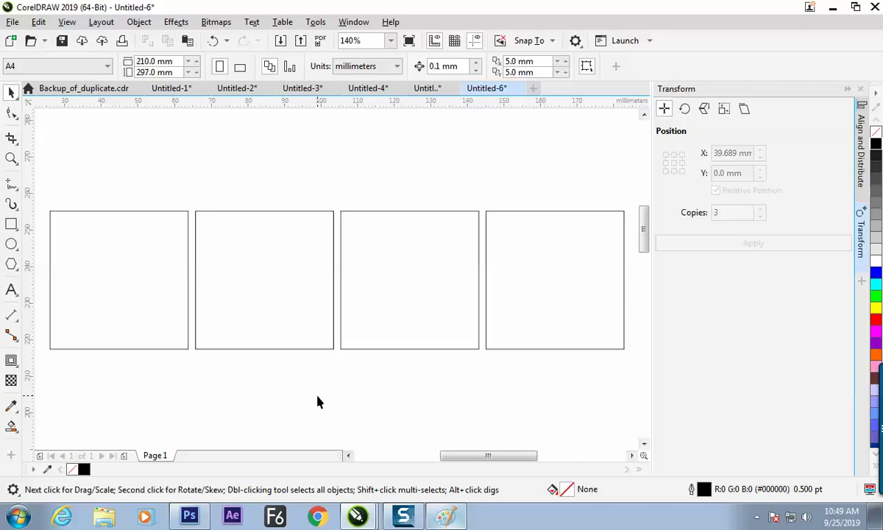
key("ctrl+a")
left_click(674, 172)
left_click(740, 173)
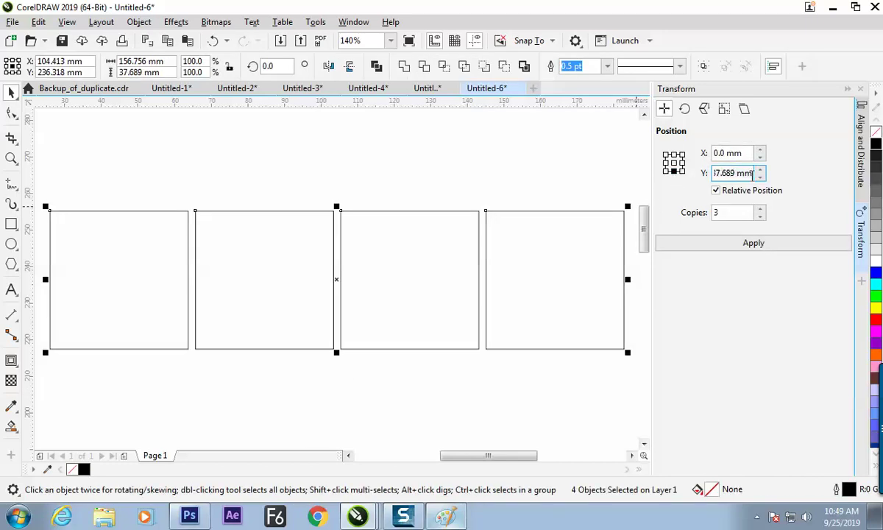
key("Home")
key("End")
type("+1")
left_click(762, 244)
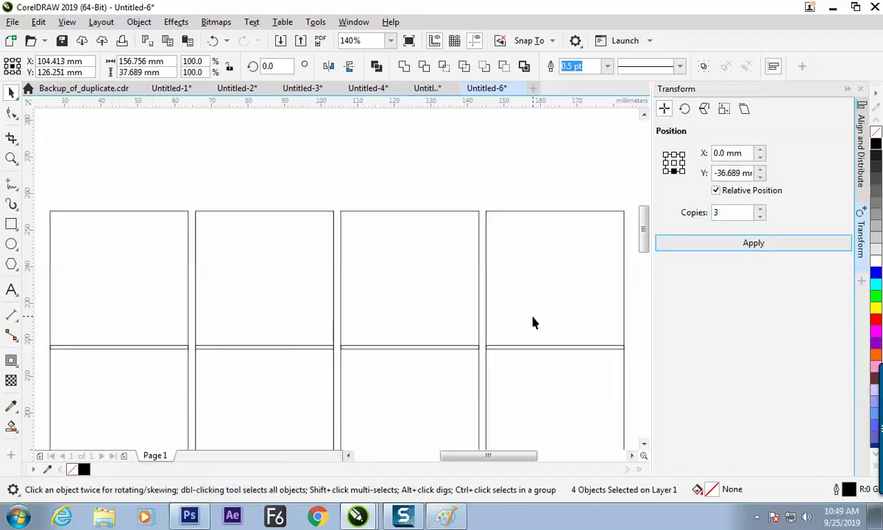
key("ctrl+z")
Try the three row copies with 1 mm subtracted from Y, giving -37.689 mm, and undo the copying.
left_click(735, 173)
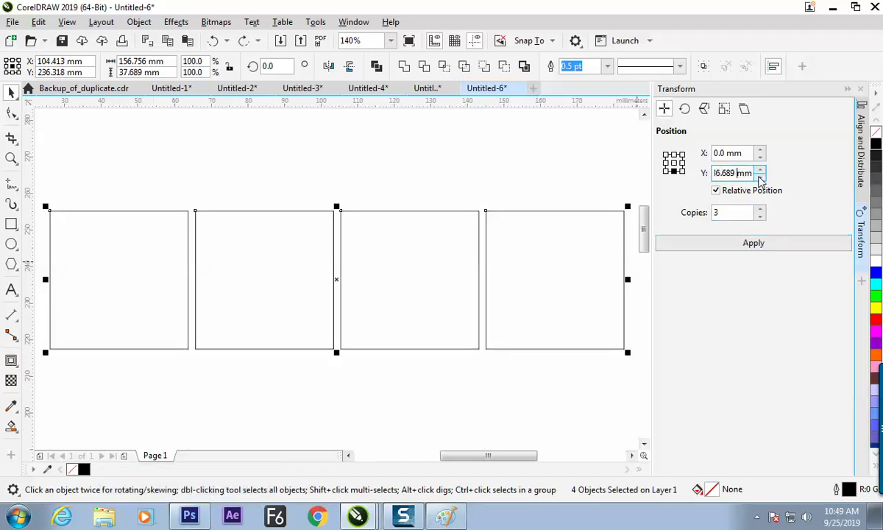
type("-1")
left_click(728, 244)
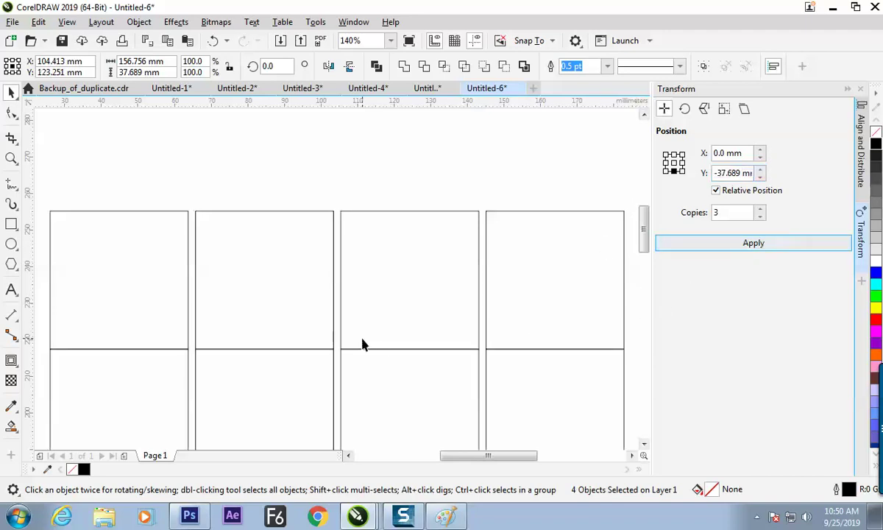
key("ctrl+z")
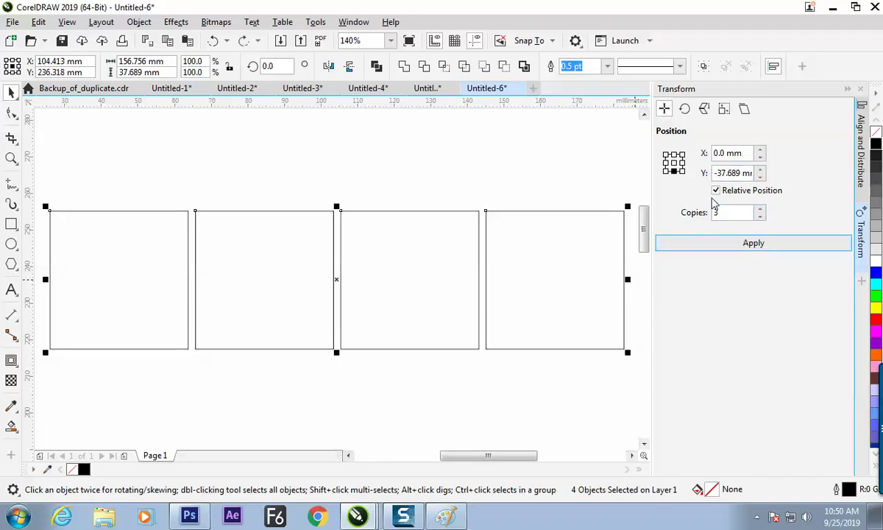
Create three copies of the row below it at a relative Y of -38.689 mm.
left_click(727, 195)
left_click(727, 194)
left_click(724, 172)
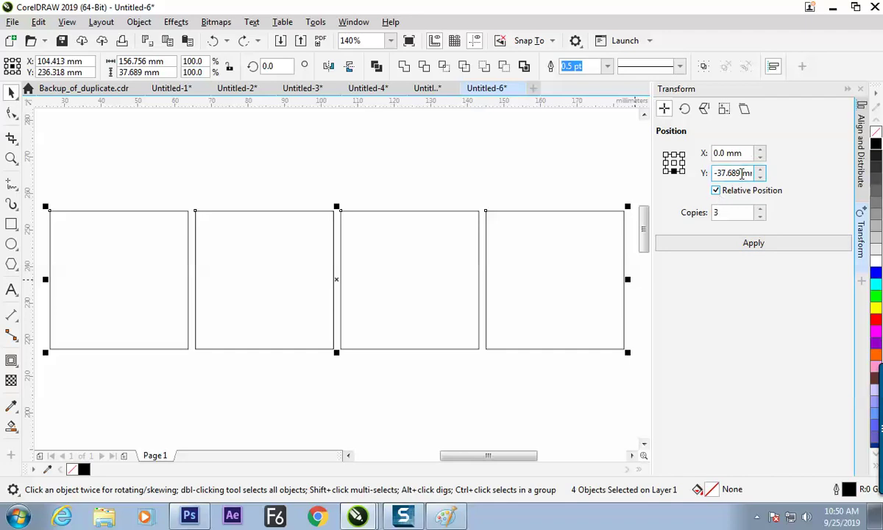
type("-1")
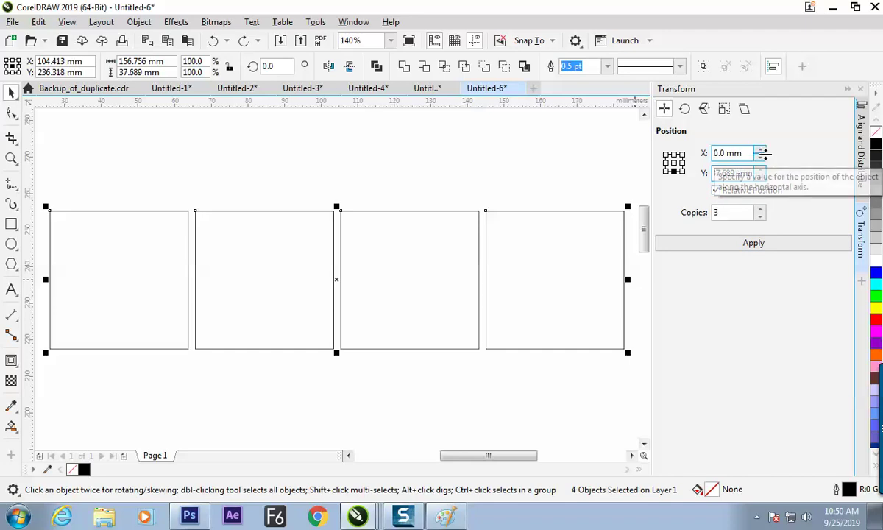
left_click(763, 245)
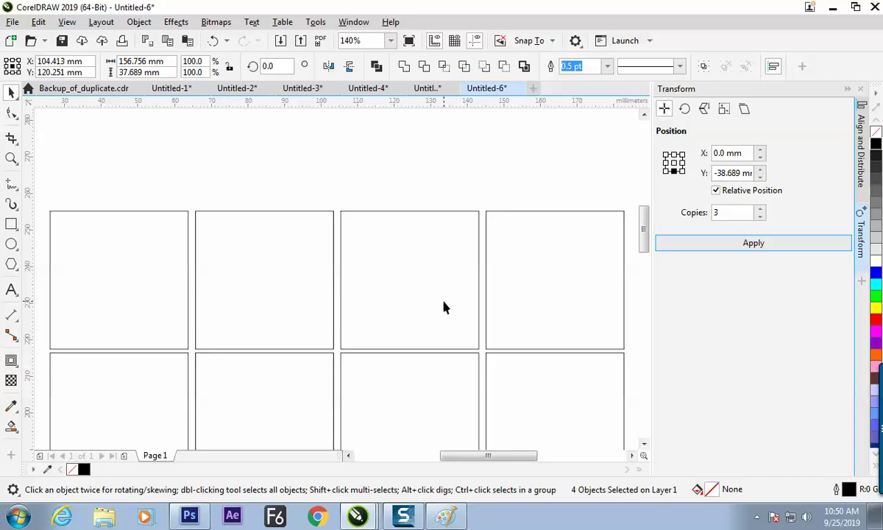
Examine the gaps between the rows and columns up close, and delete all the squares.
left_click(742, 153)
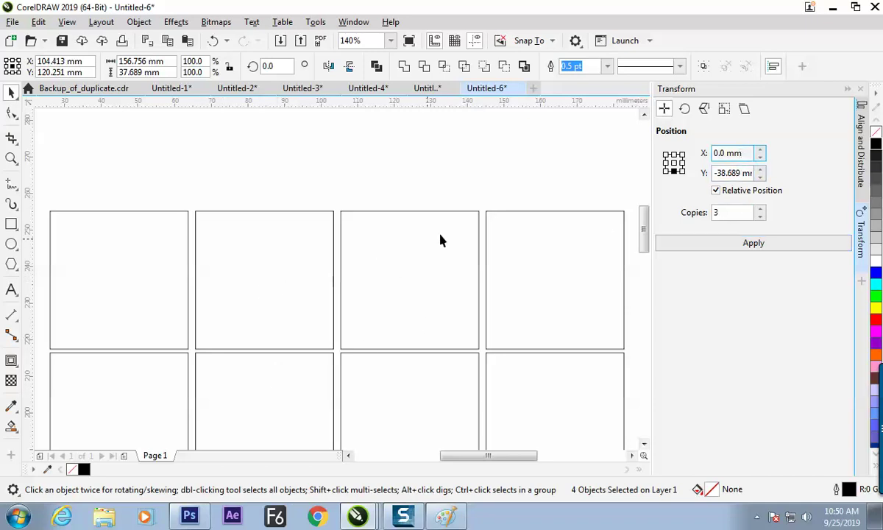
left_click(331, 262)
left_click(347, 248)
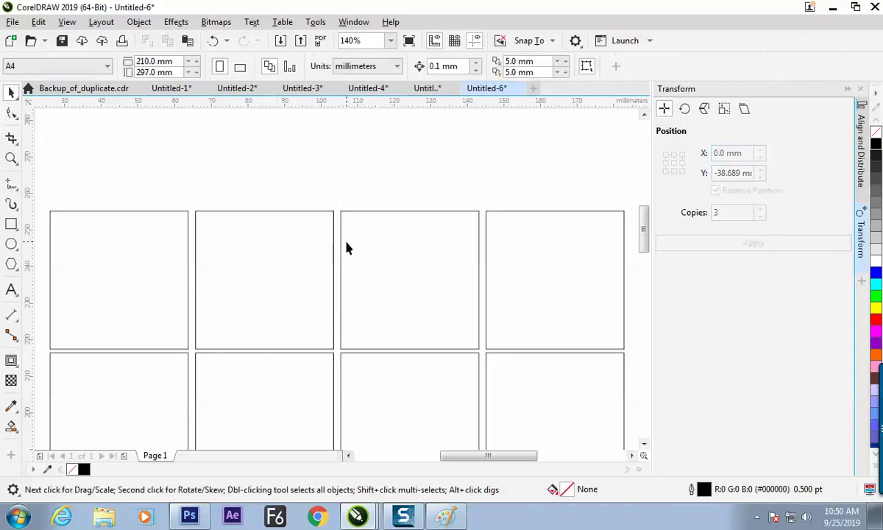
key("z")
left_click_drag(333, 331, 361, 380)
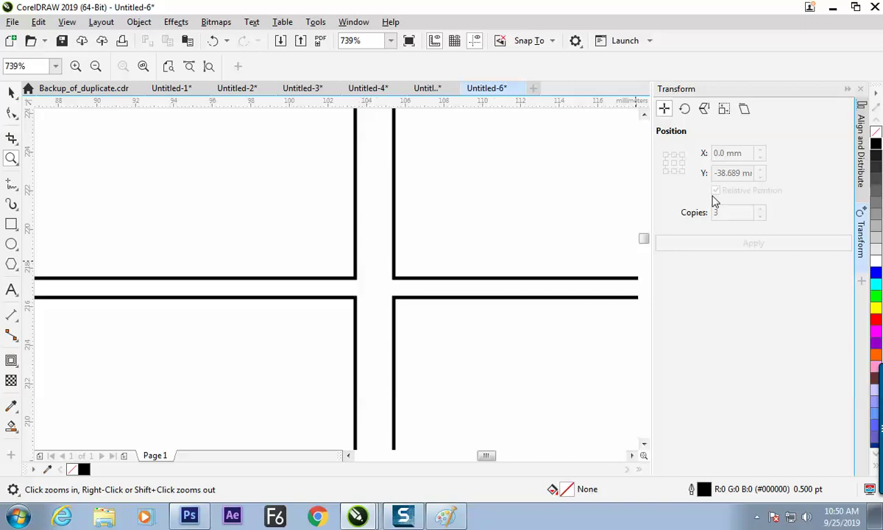
key("ctrl+a")
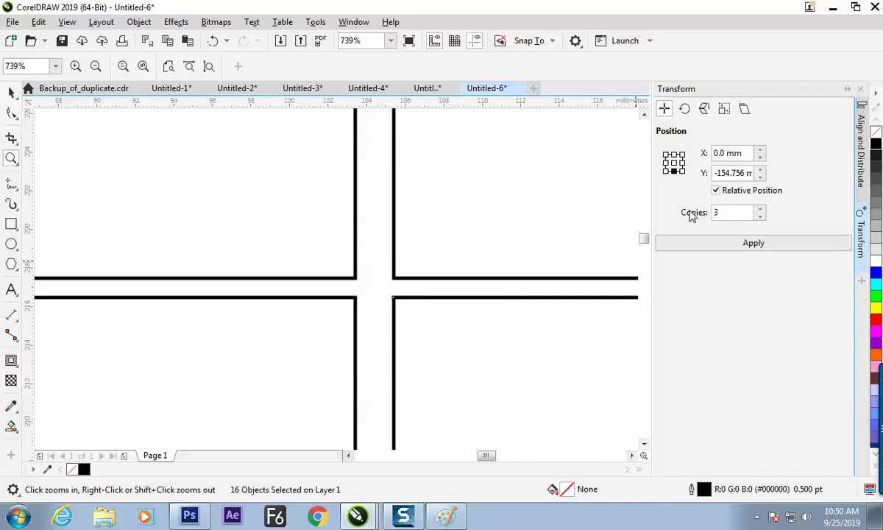
key("Delete")
key("ctrl+z")
key("Delete")
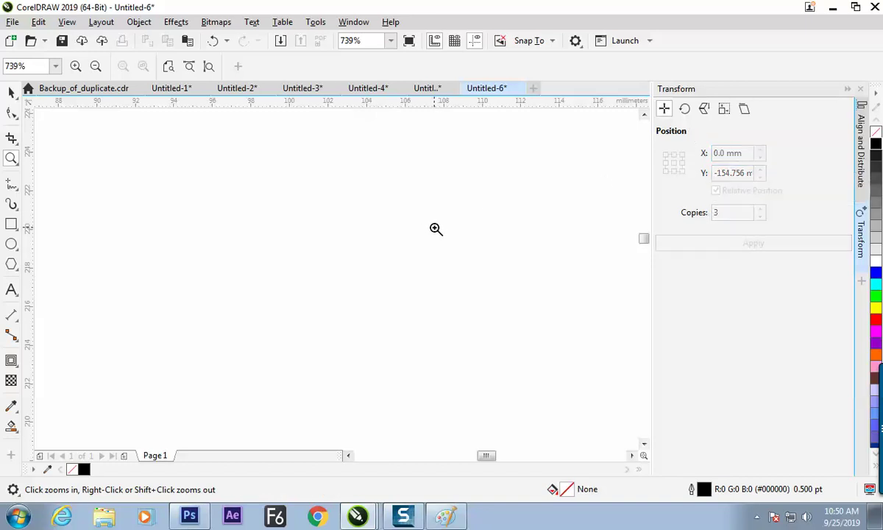
Draw a tall narrow rectangle about 14 mm wide and 87 mm high near the page's upper edge.
right_click(84, 206)
right_click(84, 206)
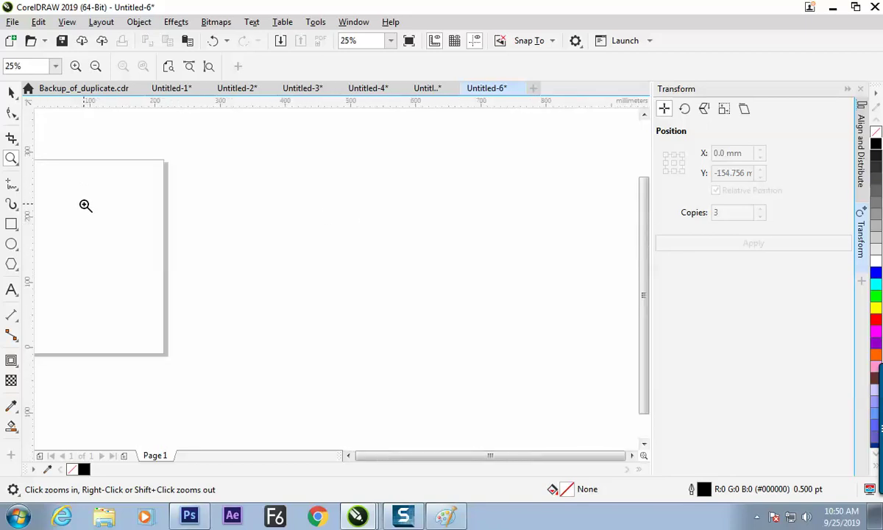
left_click(12, 224)
left_click_drag(78, 166, 97, 229)
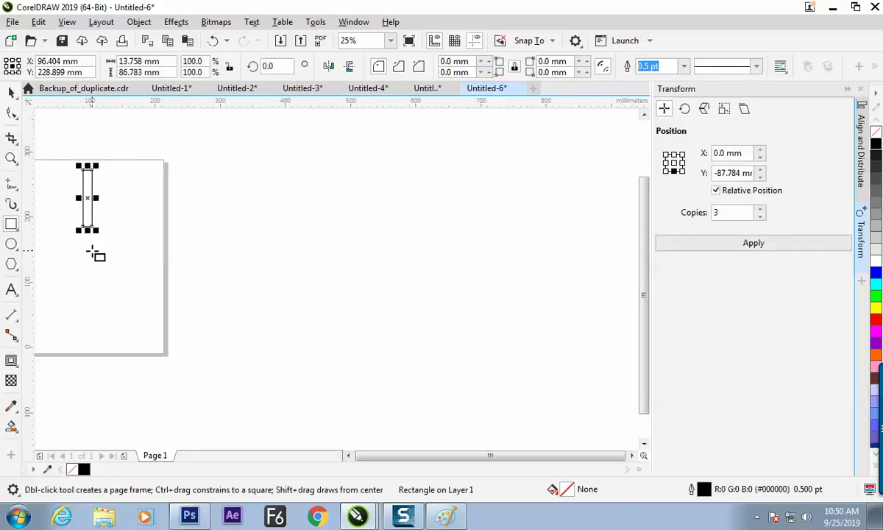
key("space")
key("shift+F2")
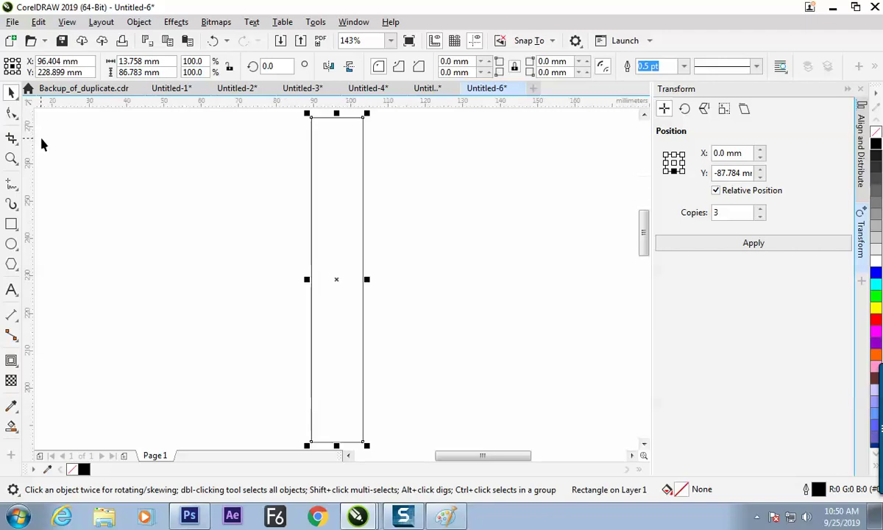
Narrow the rectangle to 50% of its width and move it to about X 90 mm, Y 233 mm.
scroll(41, 145, "down", 2)
key("h")
left_click_drag(247, 274, 414, 289)
left_click(10, 91)
left_click(217, 205)
left_click(379, 223)
left_click_drag(384, 230, 366, 230)
left_click(365, 268)
left_click_drag(366, 268, 359, 258)
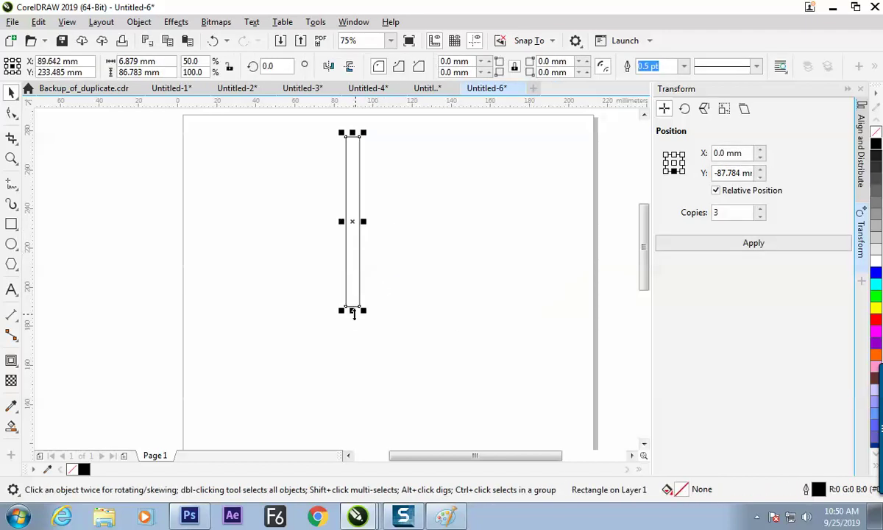
Create one copy of the rectangle rotated 15 degrees about its bottom centre.
left_click(685, 110)
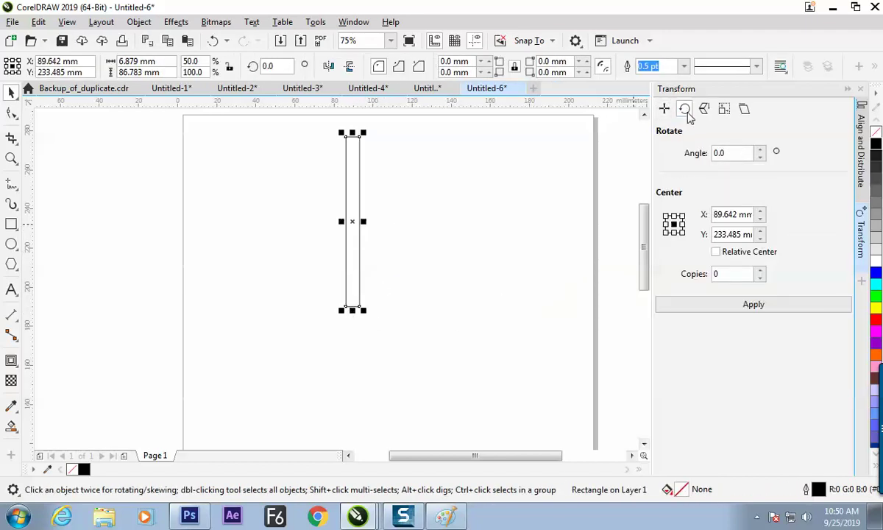
left_click(674, 232)
left_click(731, 155)
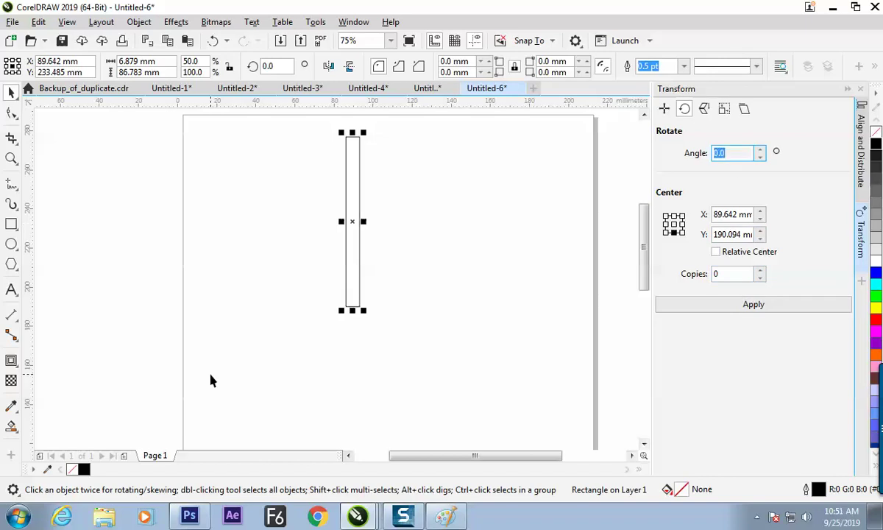
type("15")
left_click(761, 271)
left_click(761, 271)
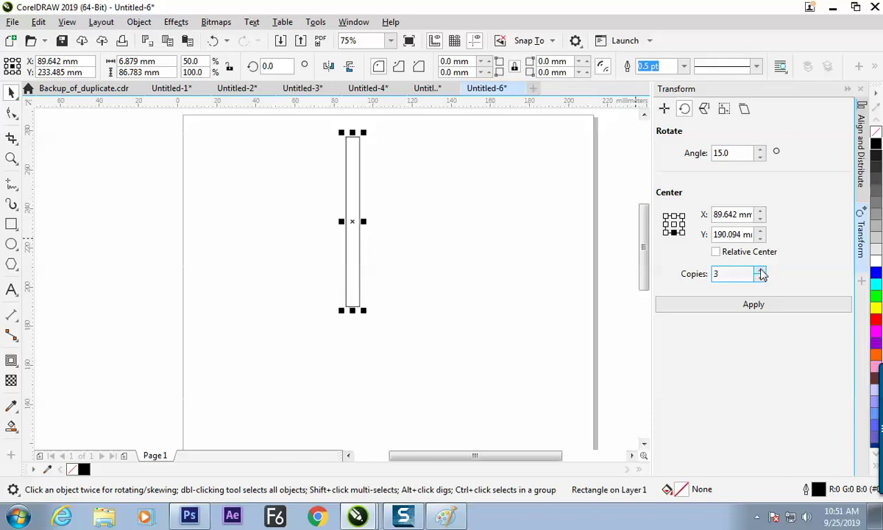
left_click(761, 271)
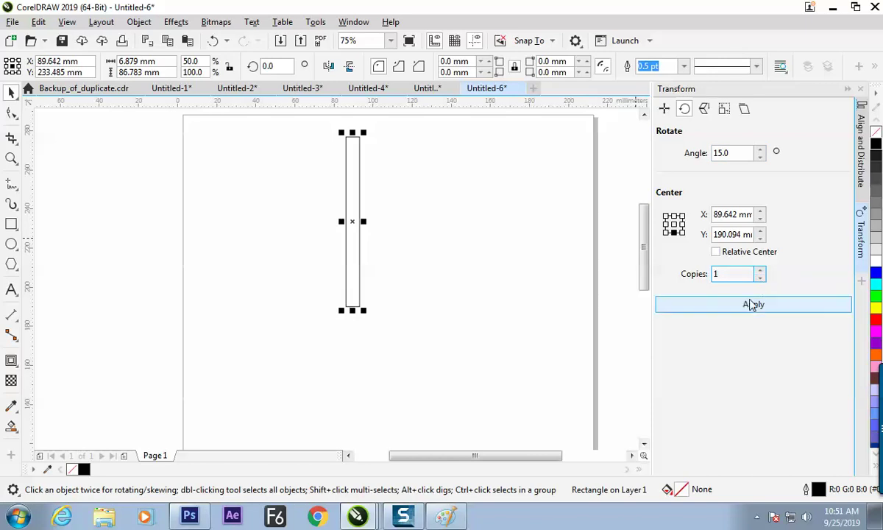
left_click(749, 307)
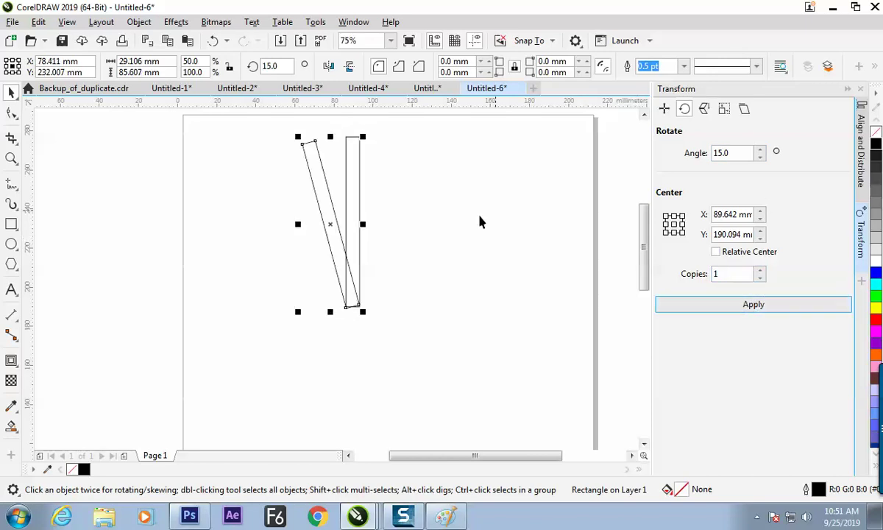
Repeat the 15-degree rotated copy until the bars form a full circle.
left_click(751, 307)
left_click(751, 308)
left_click(751, 307)
left_click(751, 307)
left_click(751, 307)
left_click(751, 308)
left_click(751, 308)
left_click(752, 307)
left_click(751, 308)
left_click(753, 307)
left_click(754, 306)
left_click(753, 306)
left_click(755, 306)
left_click(758, 306)
left_click(758, 305)
left_click(757, 305)
left_click(757, 305)
left_click(758, 305)
left_click(758, 305)
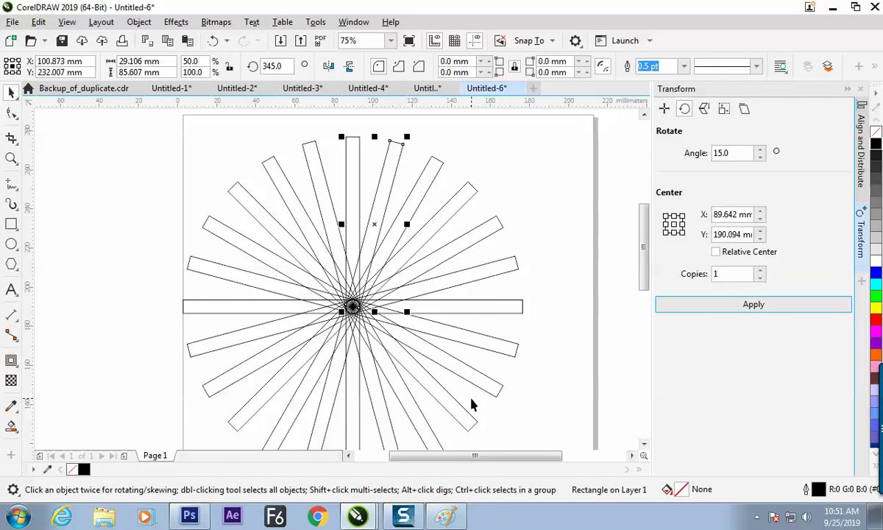
Select all the bars to count them, and open Calculator.
key("ctrl+a")
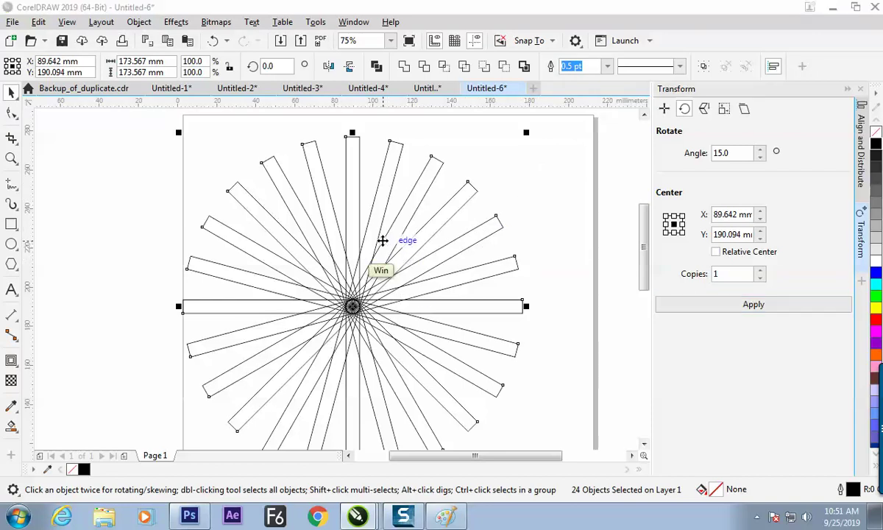
key("super+e")
left_click(764, 63)
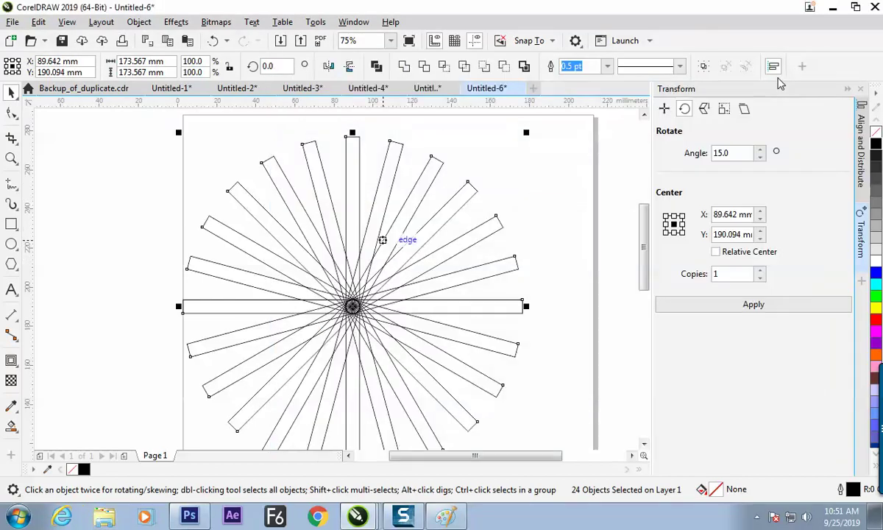
key("super+r")
type("ca")
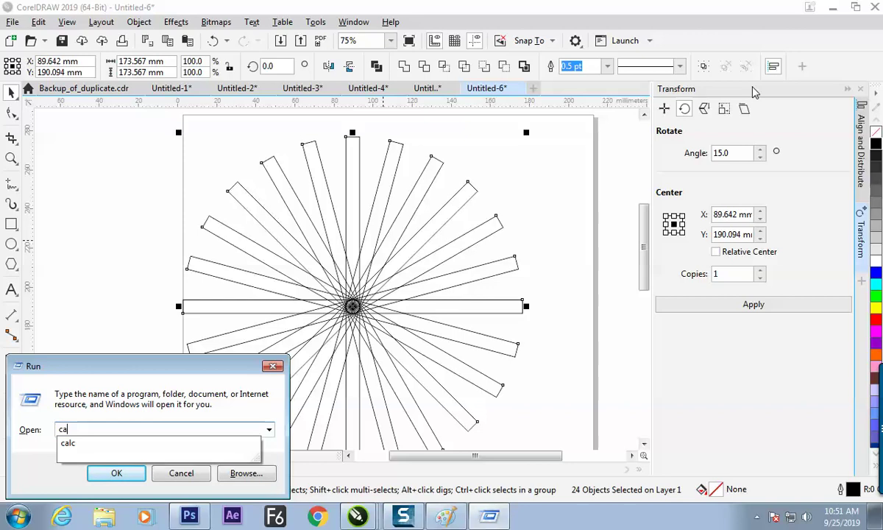
key("Down")
key("Return")
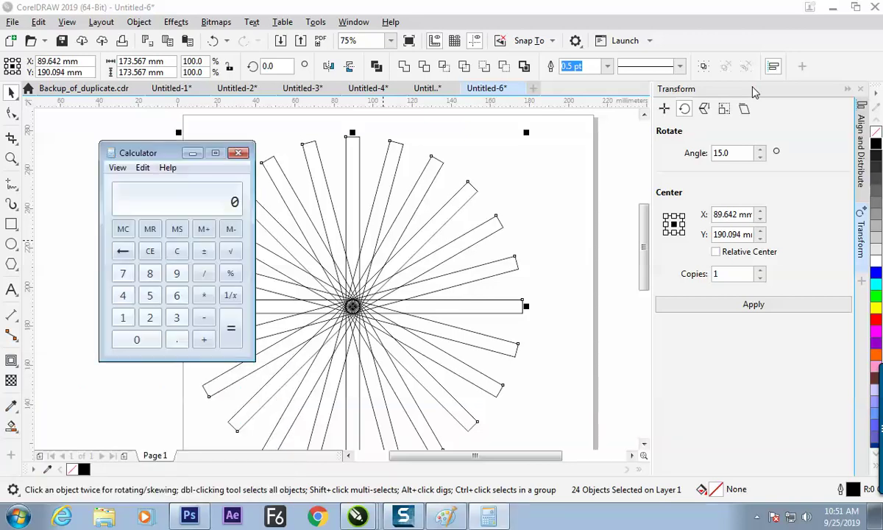
type("260/")
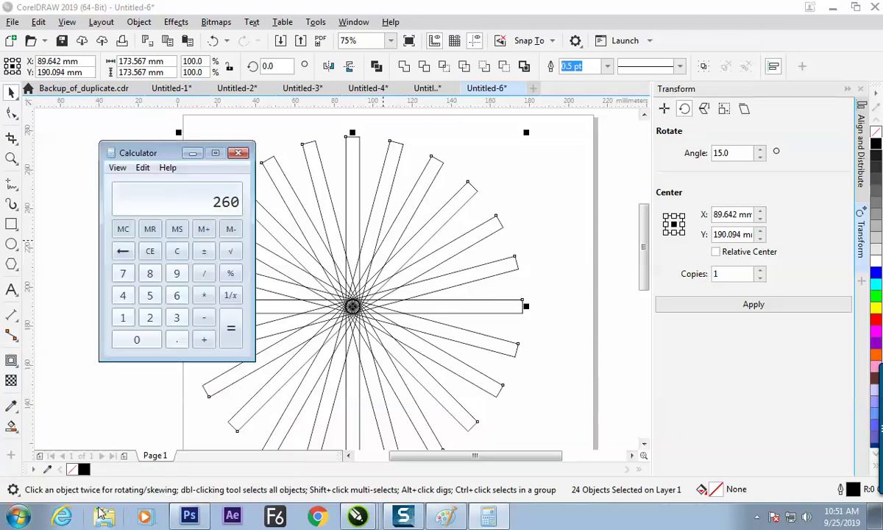
type("24")
key("Return")
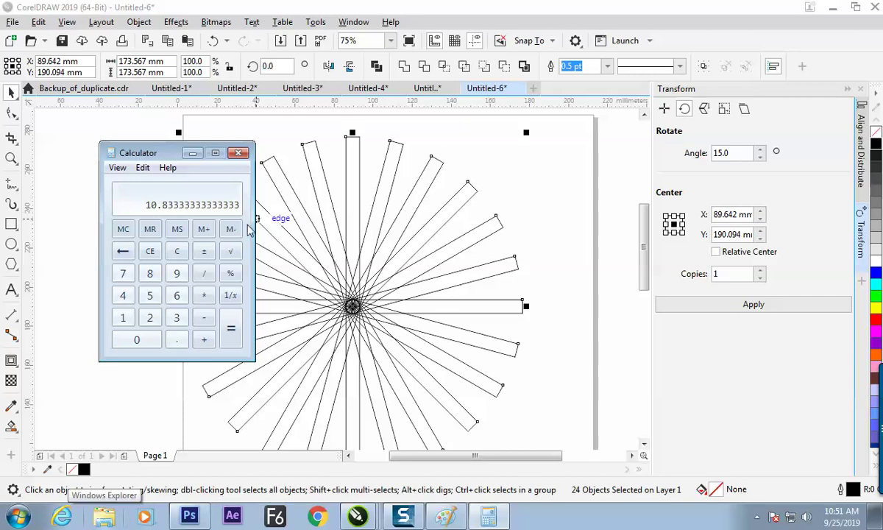
key("Escape")
Calculate 360 divided by 24, and close Calculator to return to the drawing.
type("360")
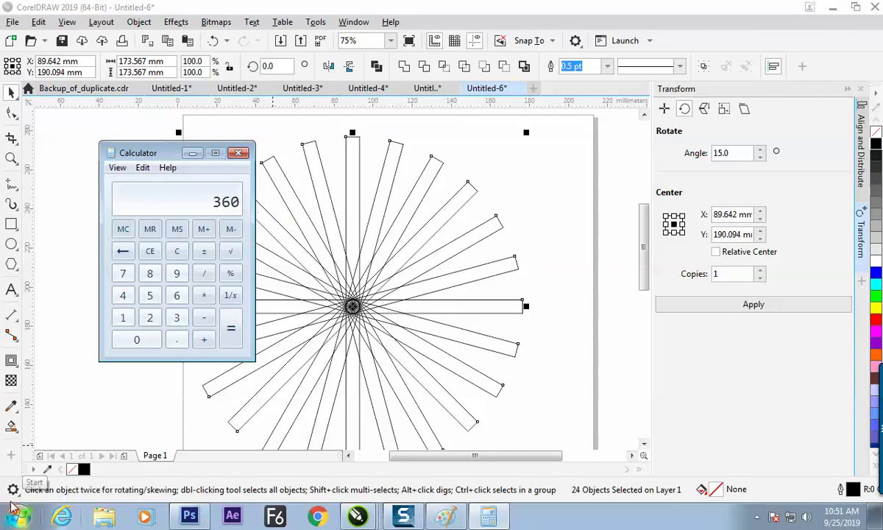
type("24")
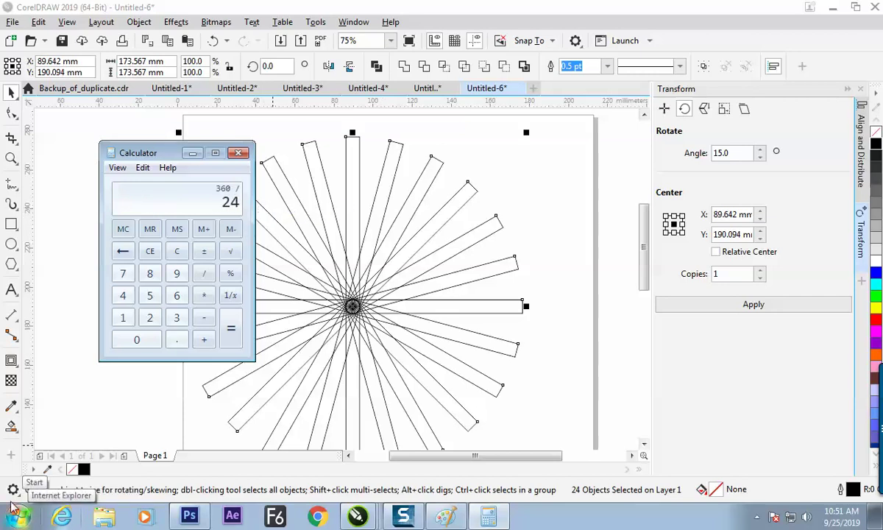
key("Return")
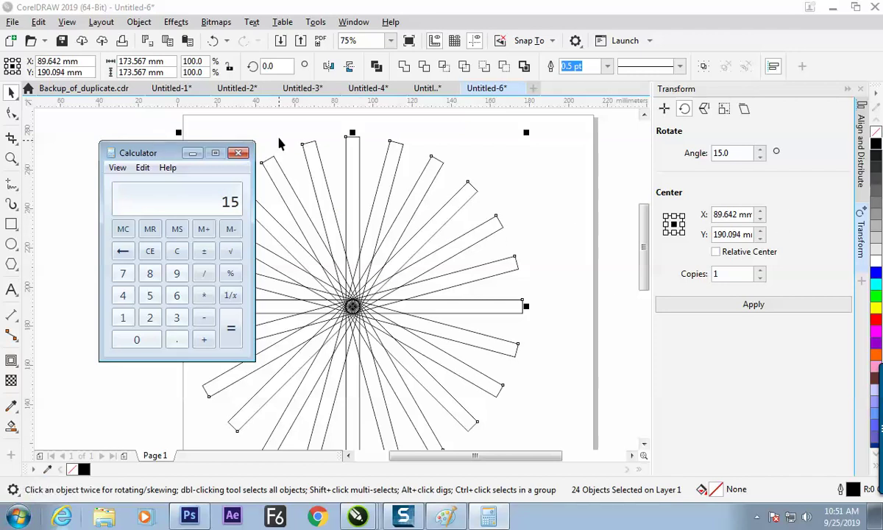
left_click(238, 153)
left_click(324, 230)
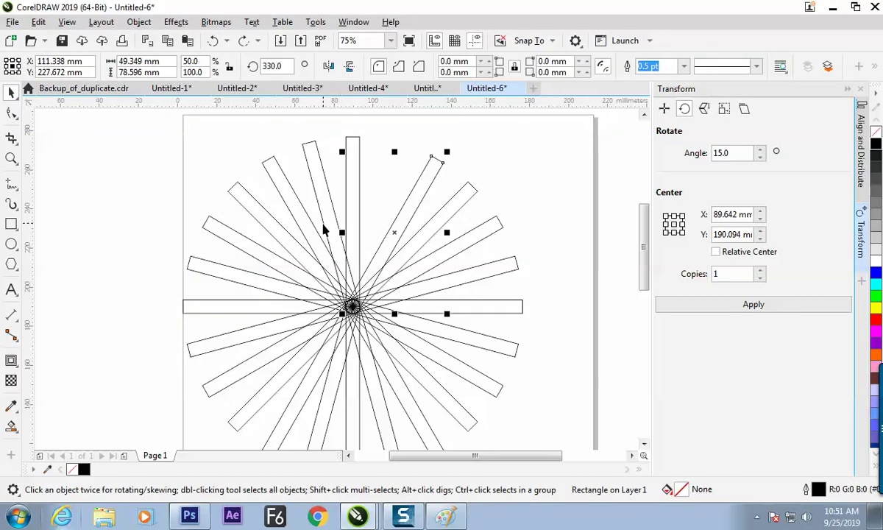
Delete all the rotated copies except the original upright bar, and select that bar.
key("ctrl+z")
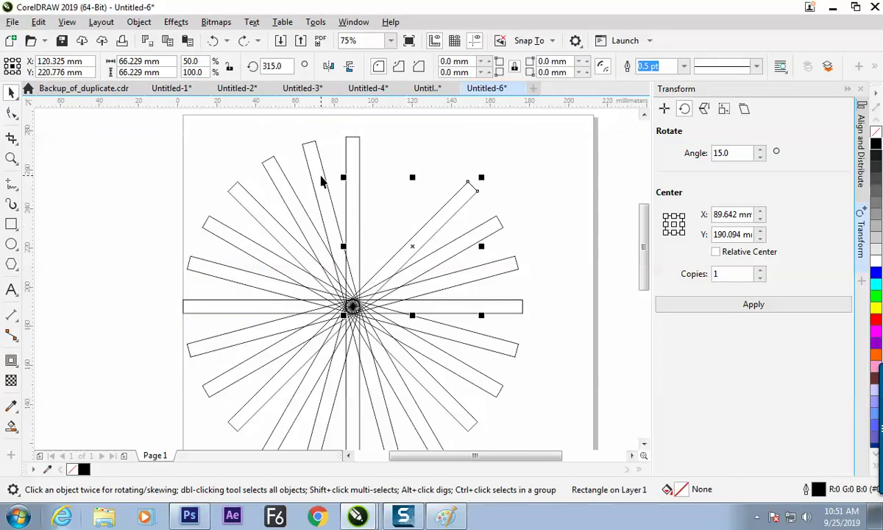
key("ctrl+a")
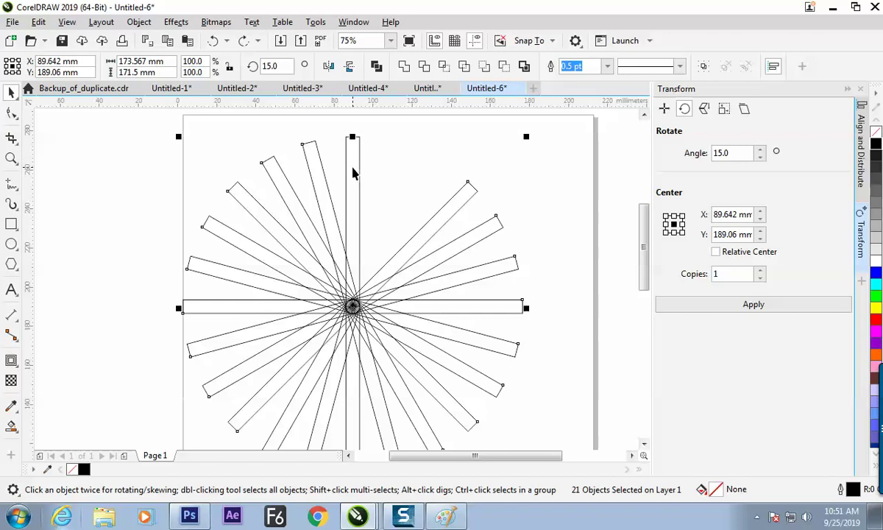
key("Delete")
left_click(358, 213)
Create 24 copies of the upright bar rotated 15 degrees about its bottom centre.
double_click(729, 273)
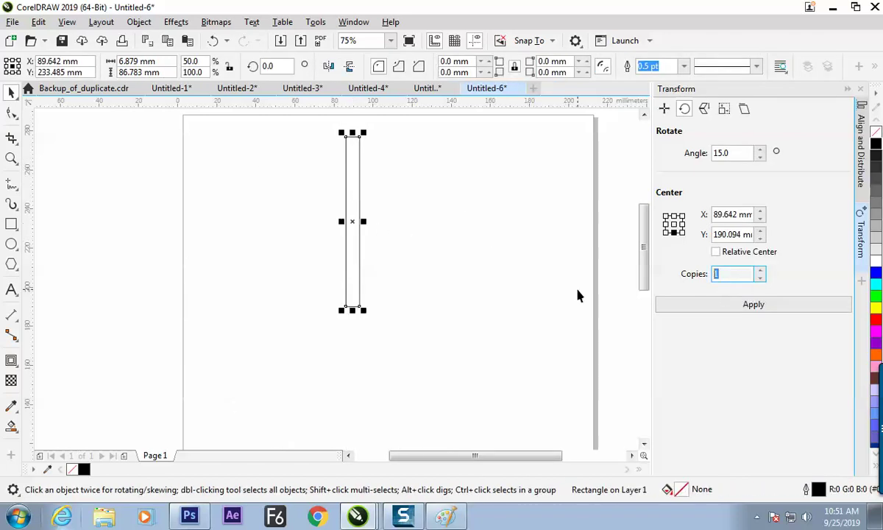
type("24")
left_click(738, 304)
left_click(369, 205)
left_click(357, 199)
left_click(361, 214)
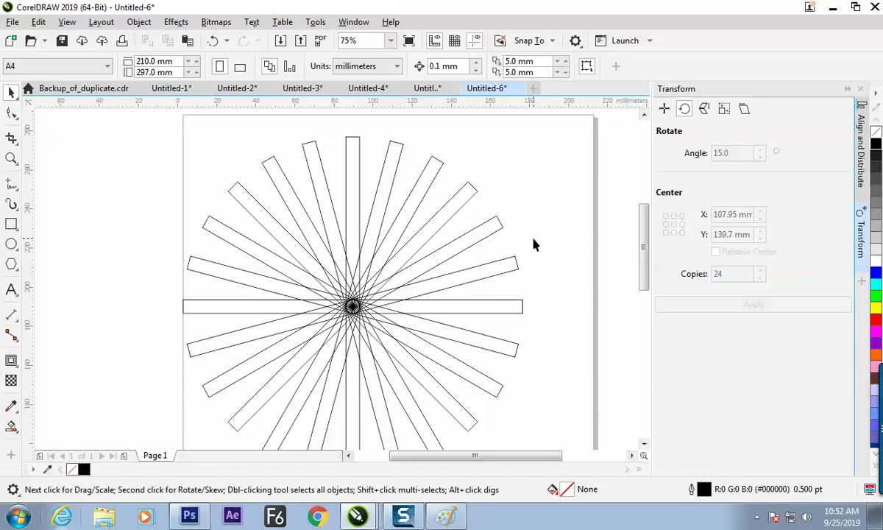
Delete the rotated bars from the 24-copy attempt, keeping the upright bar, and select it.
key("ctrl+a")
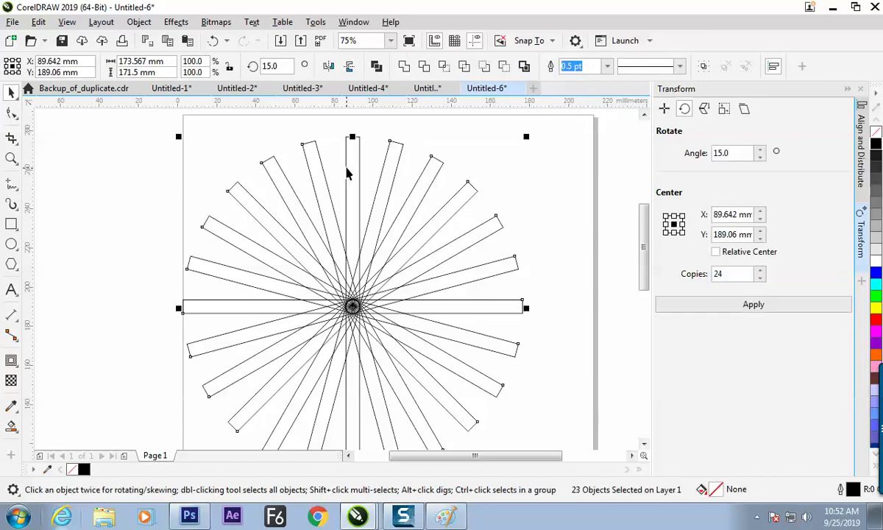
key("Delete")
left_click(352, 192)
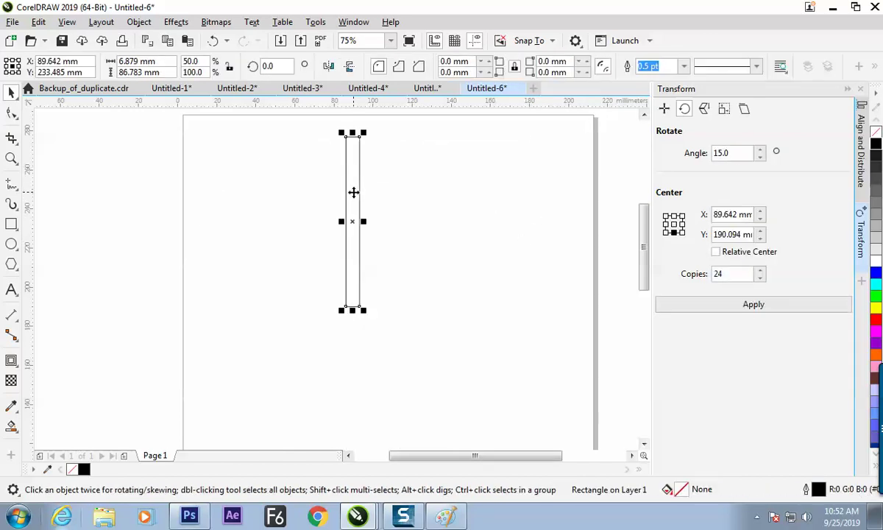
Create 23 copies of the bar rotated 15 degrees about its bottom centre, and select all the bars.
double_click(718, 275)
type("23")
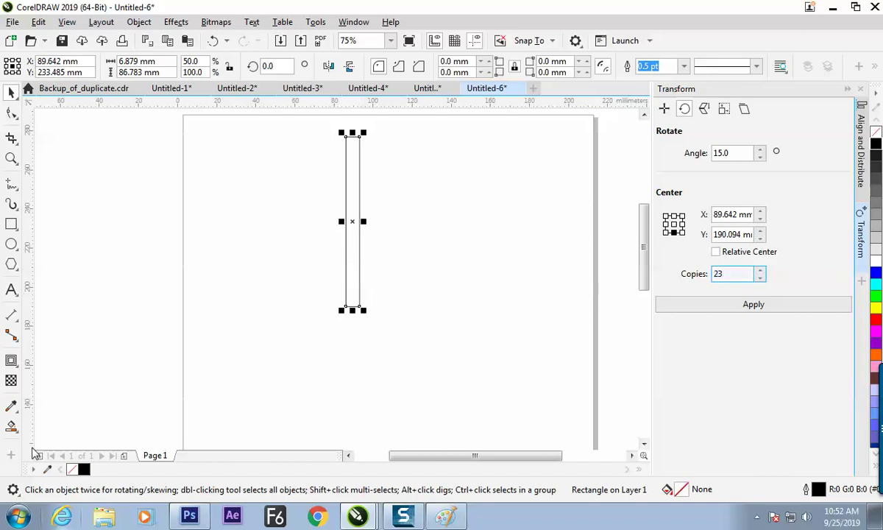
double_click(733, 152)
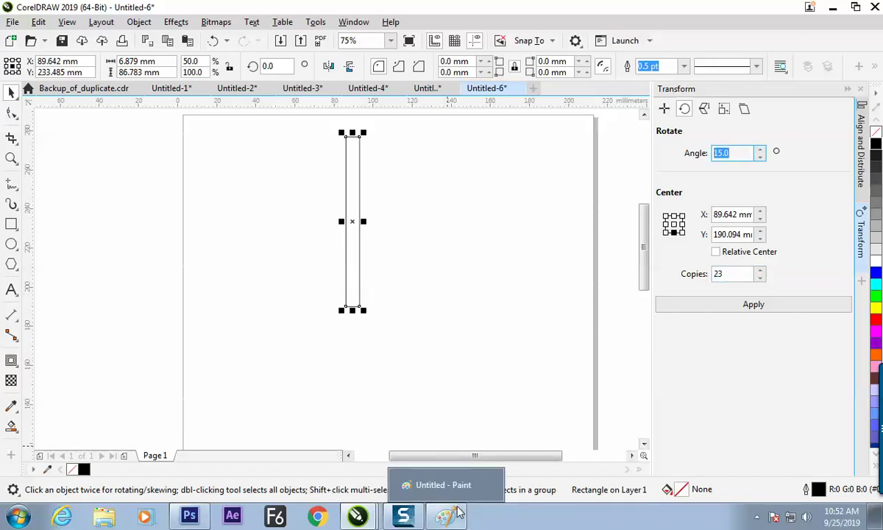
left_click(692, 305)
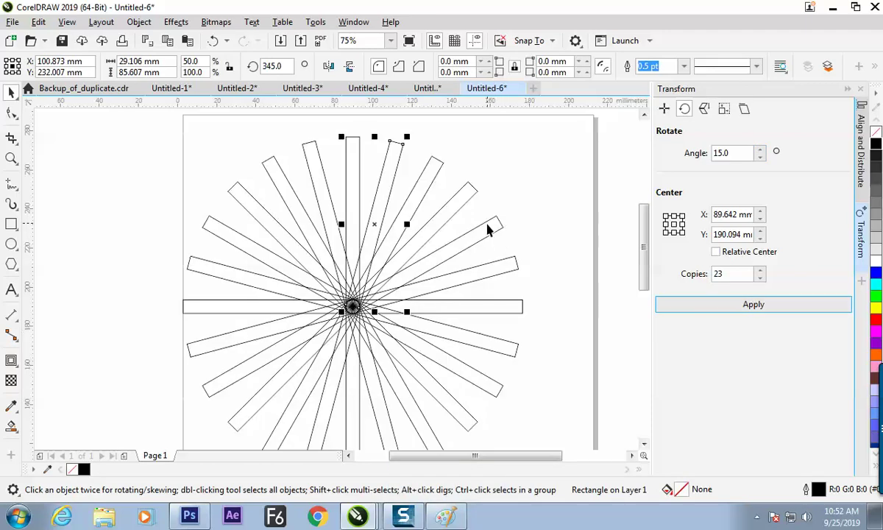
key("ctrl+a")
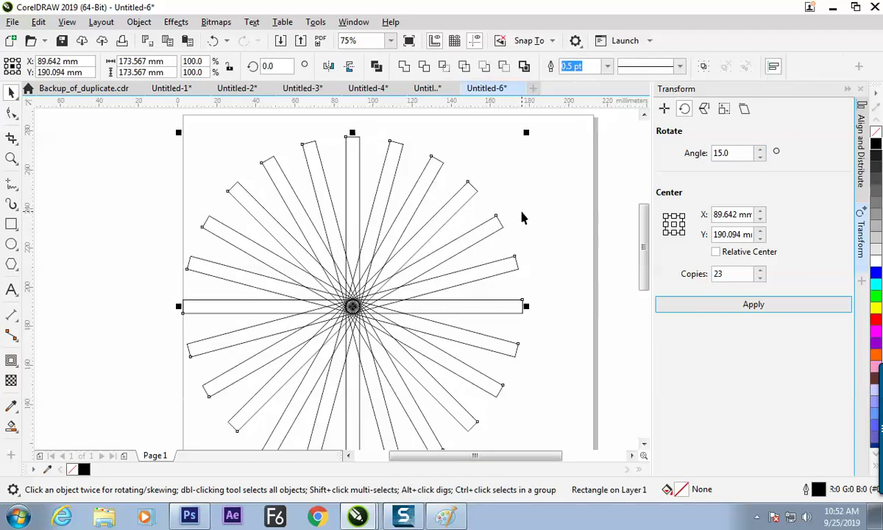
Remove the 23 rotated copies, leaving only the upright bar, and reselect that bar.
key("ctrl+z")
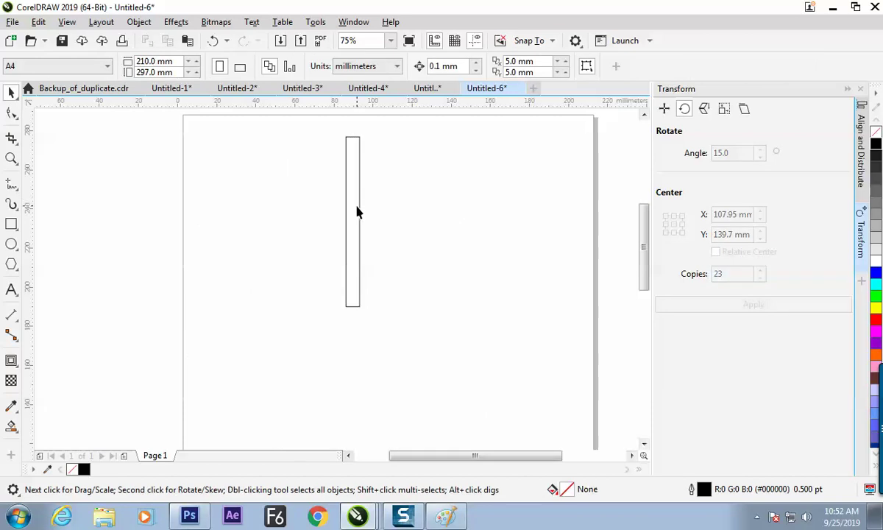
left_click(358, 215)
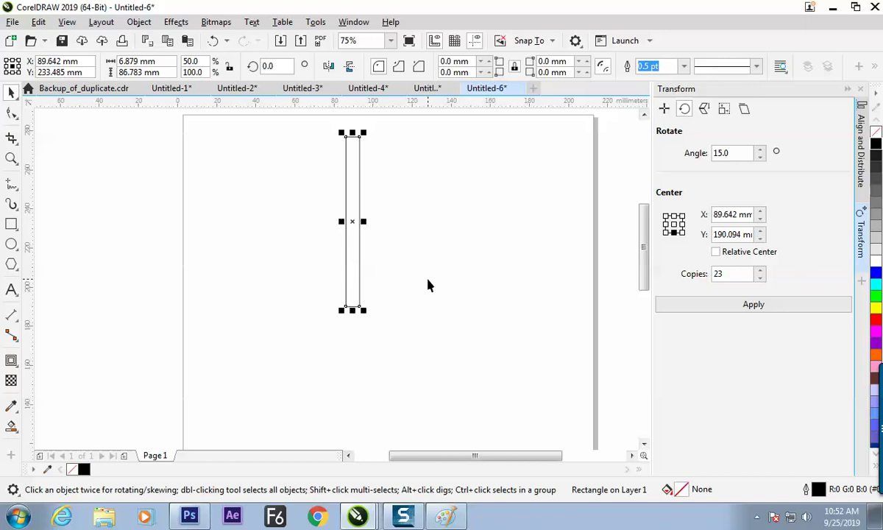
left_click(394, 311)
left_click(350, 306)
left_click(362, 299)
left_click(351, 300)
left_click(351, 368)
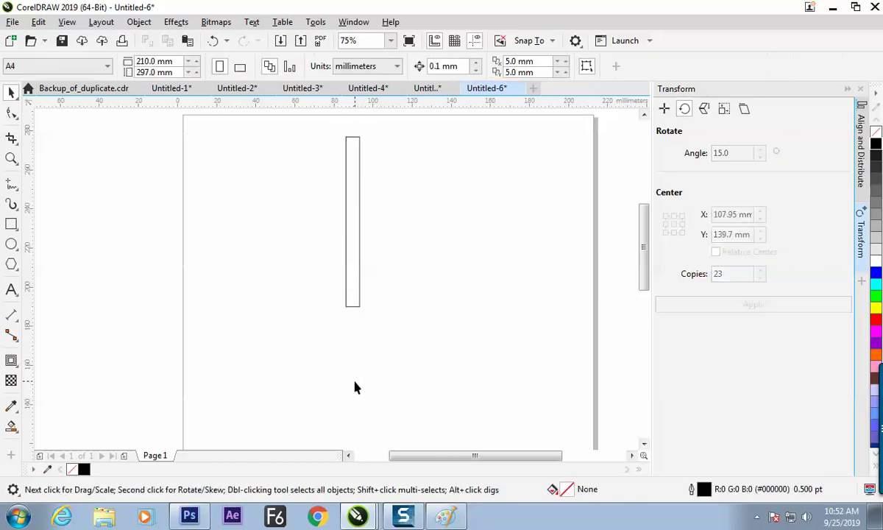
left_click(360, 303)
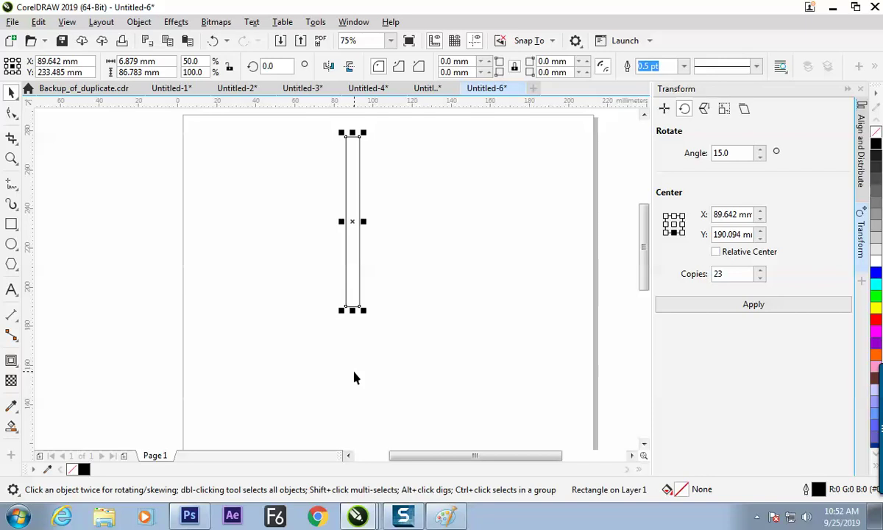
Draw a small circle below the upright bar and align it with the bar's vertical centre line.
left_click(11, 243)
left_click_drag(264, 358, 270, 364)
key("ctrl+a")
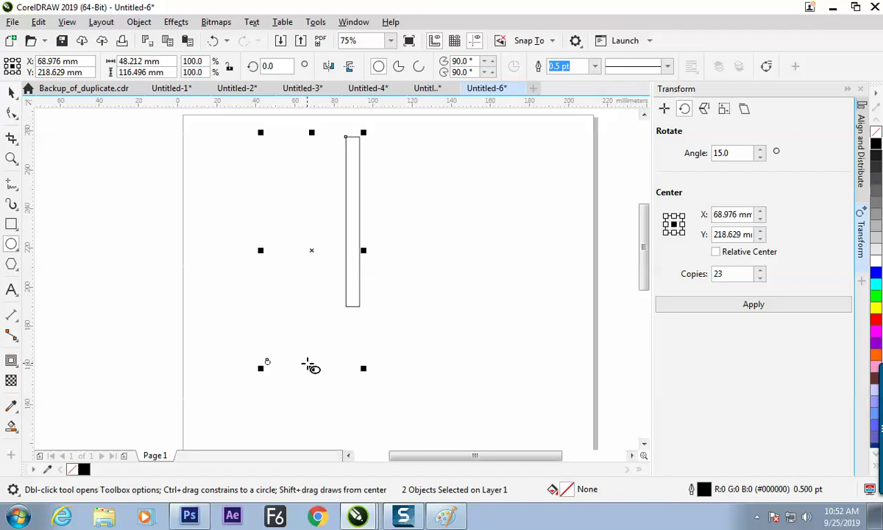
key("c")
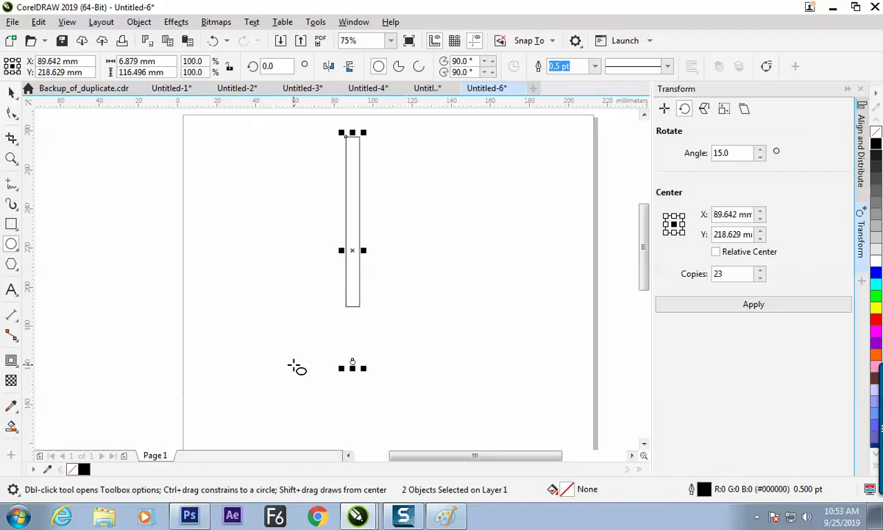
key("e")
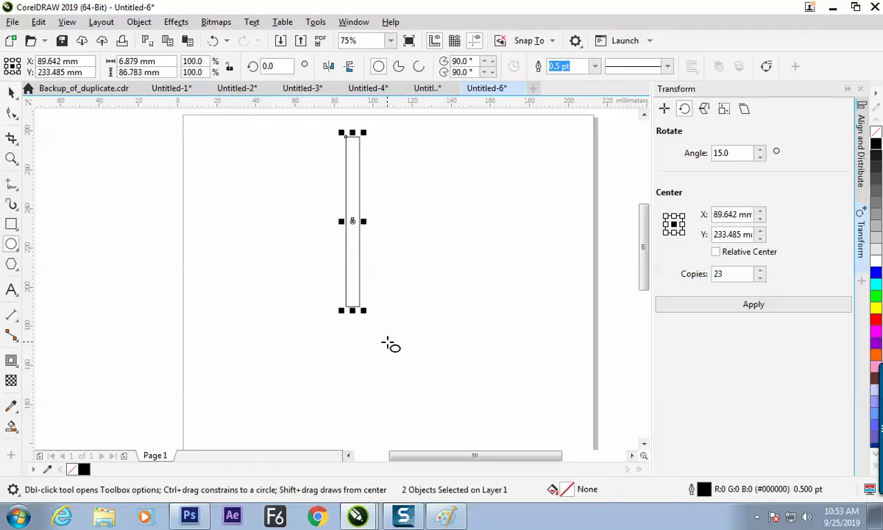
key("ctrl+z")
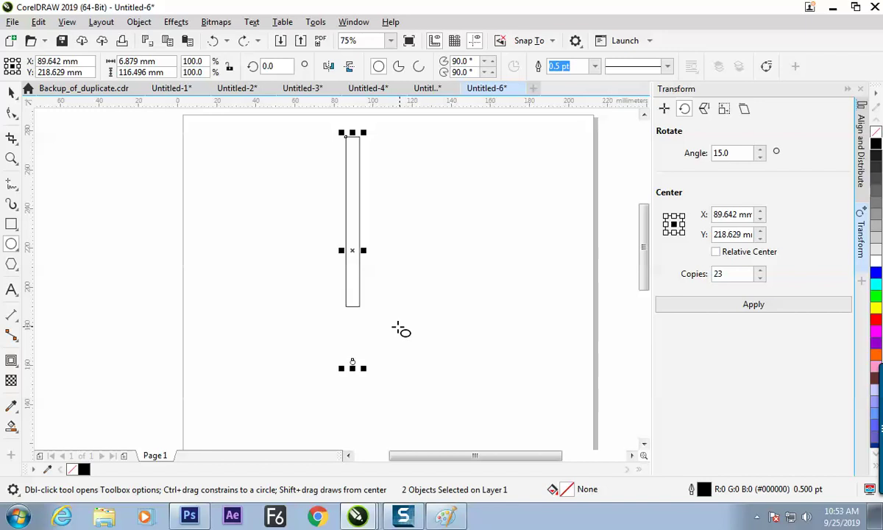
Select the bar and the small circle together and combine them into one curve.
left_click(11, 92)
left_click(416, 422)
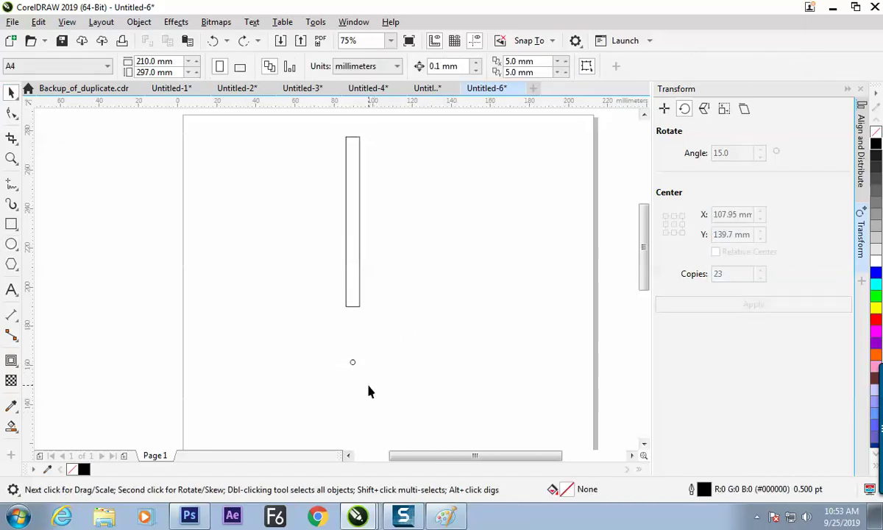
left_click_drag(446, 422, 446, 421)
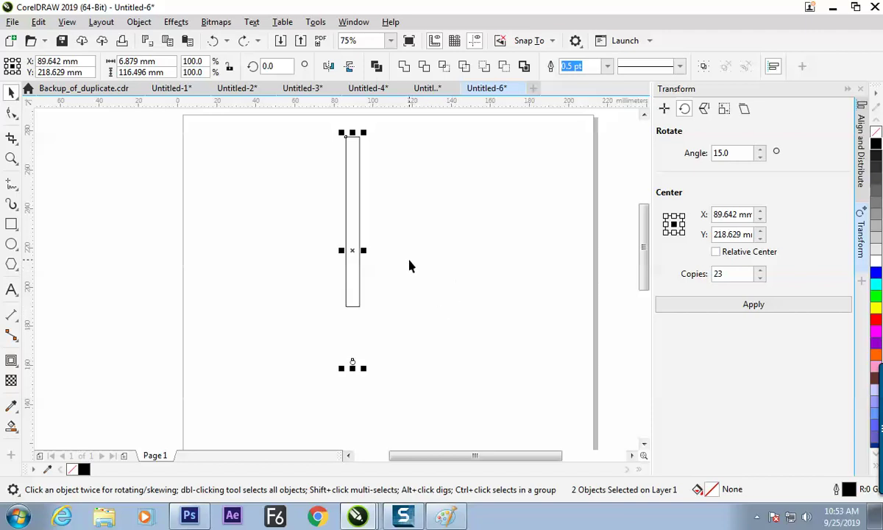
left_click(376, 66)
left_click(363, 256)
left_click(364, 355)
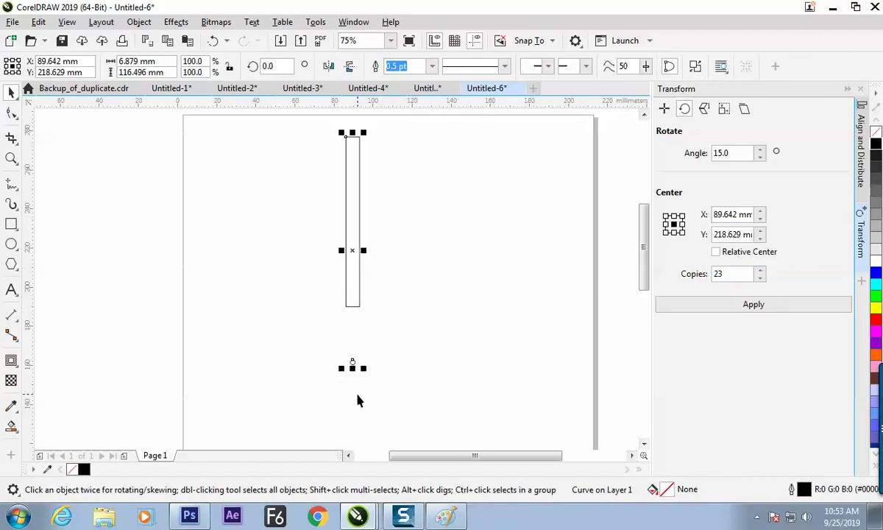
Create 23 copies of the combined bar and circle, rotated 15 degrees about the bottom centre.
left_click(674, 232)
left_click(669, 304)
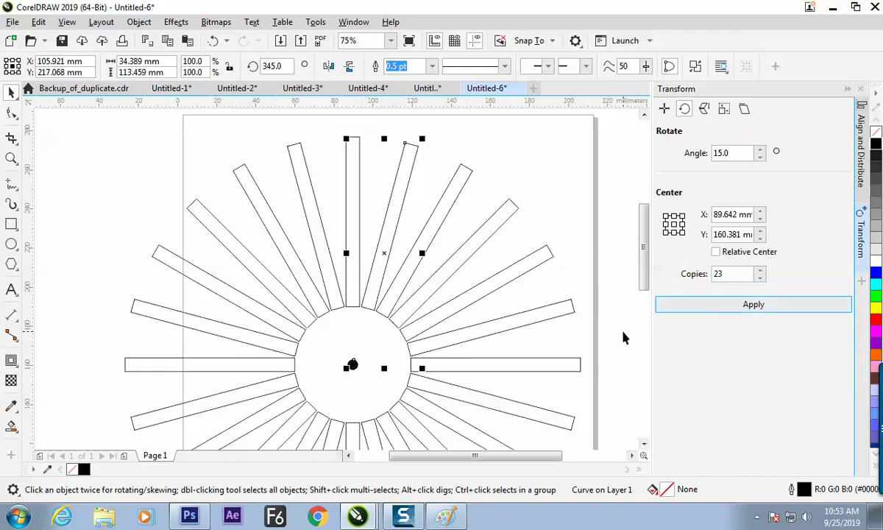
left_click(593, 347)
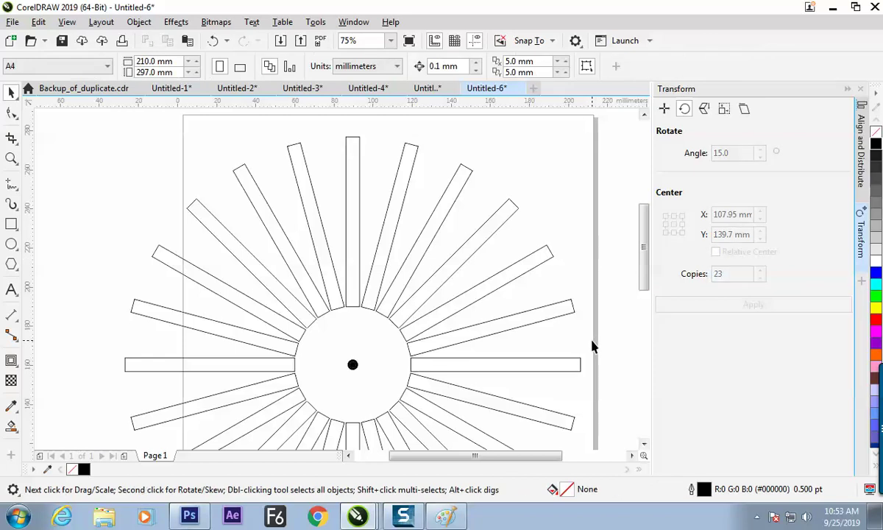
Combine all 24 shapes into one curve and delete the nodes of the small circles at its centre.
key("ctrl+a")
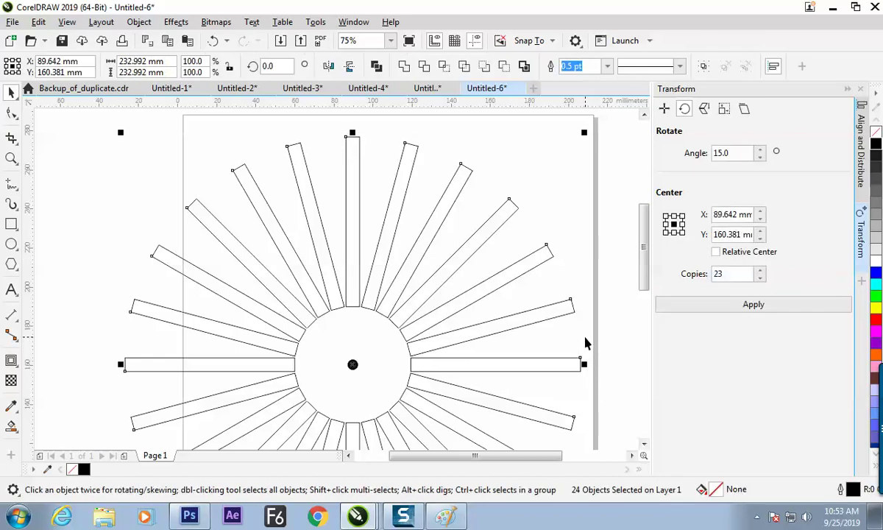
key("ctrl+l")
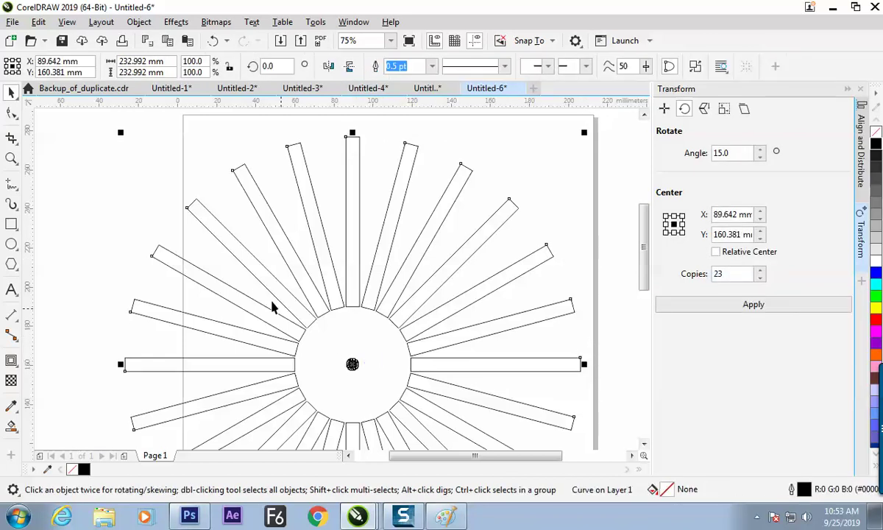
left_click(11, 113)
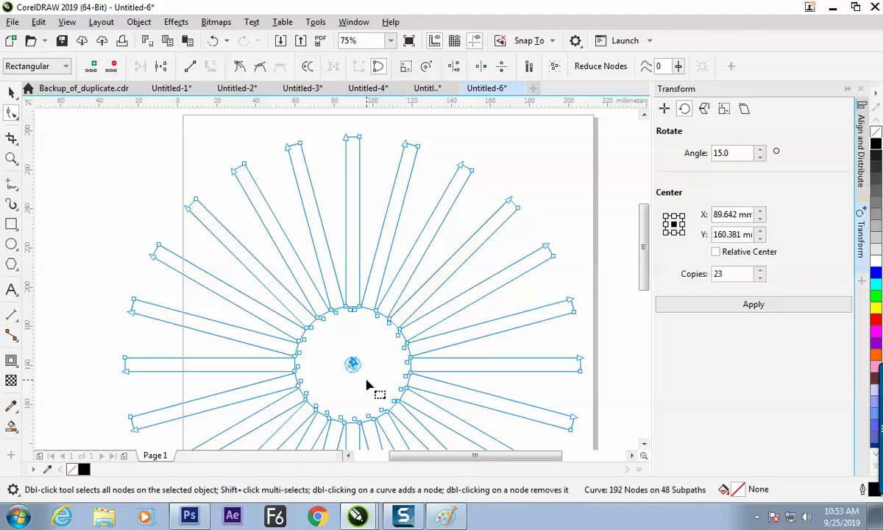
left_click(11, 92)
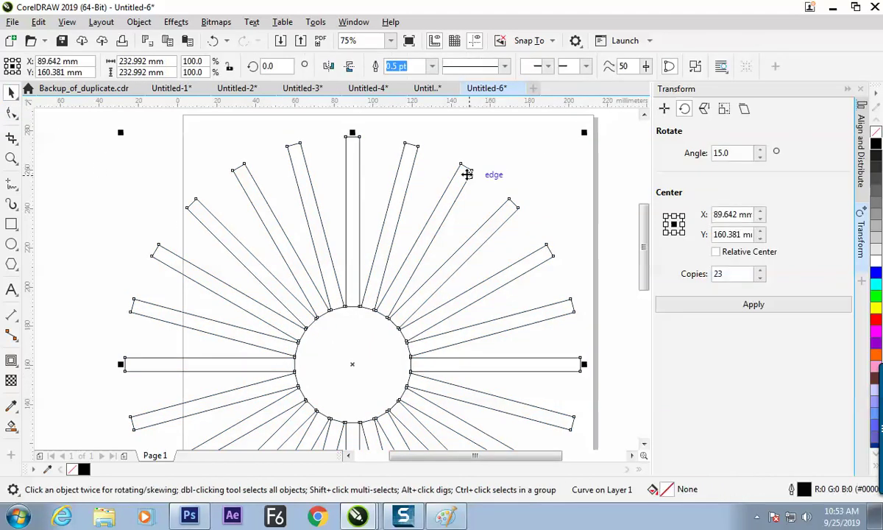
Break the combined curve apart into separate bars and try moving one bar.
left_click(695, 66)
left_click(466, 176)
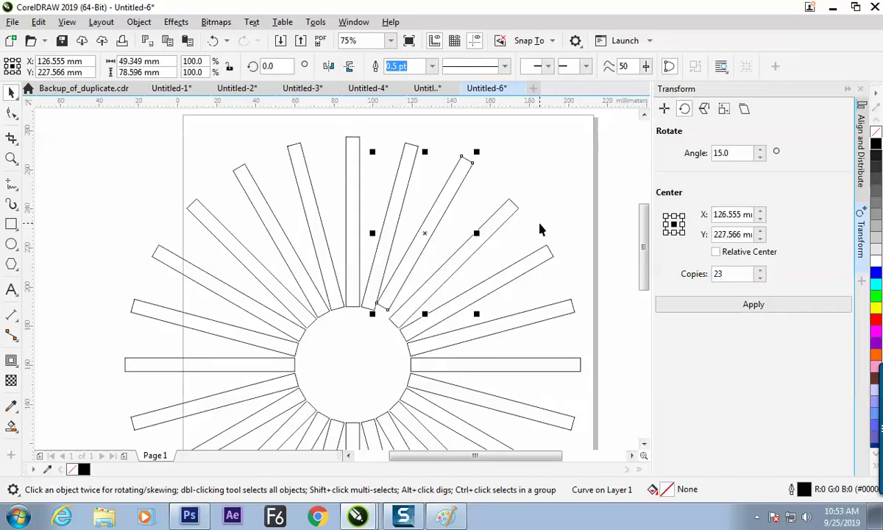
key("ctrl+z")
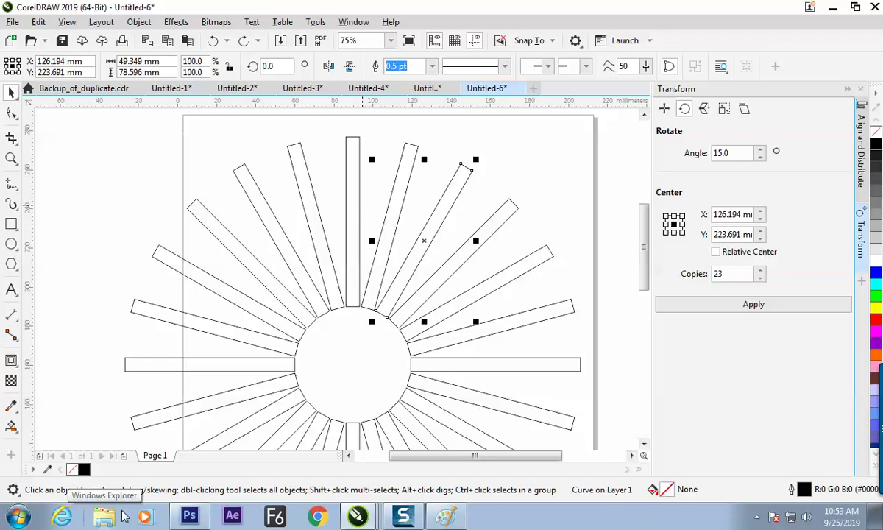
Fill all the bars of the radial pattern with red.
key("ctrl+a")
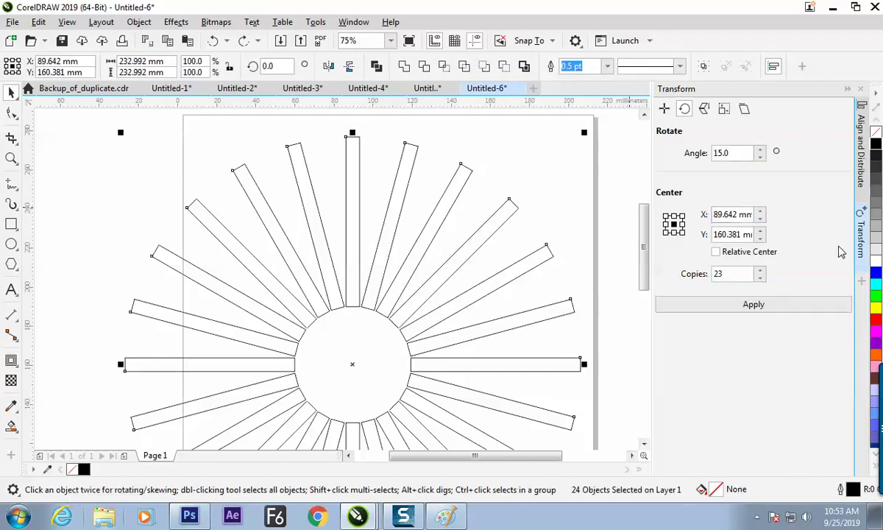
left_click(876, 331)
left_click(878, 321)
left_click(449, 311)
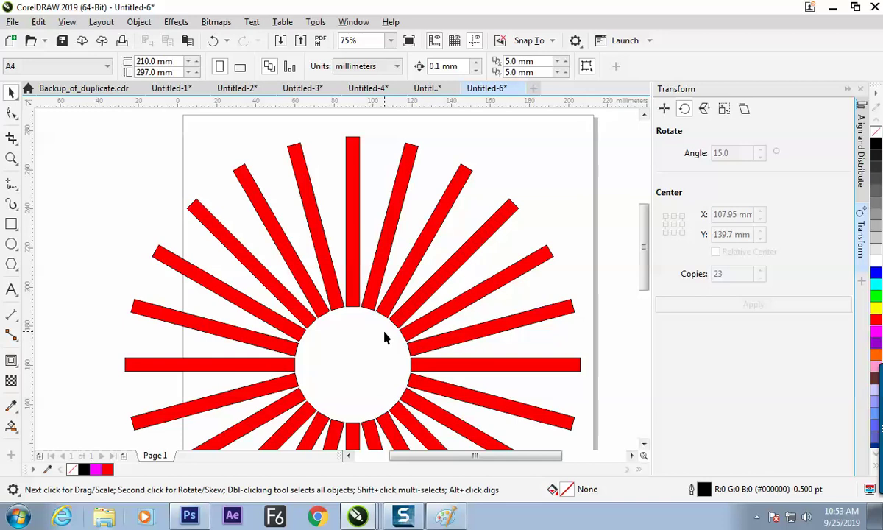
Scale the whole red bar pattern down to about 121 mm wide.
key("ctrl+a")
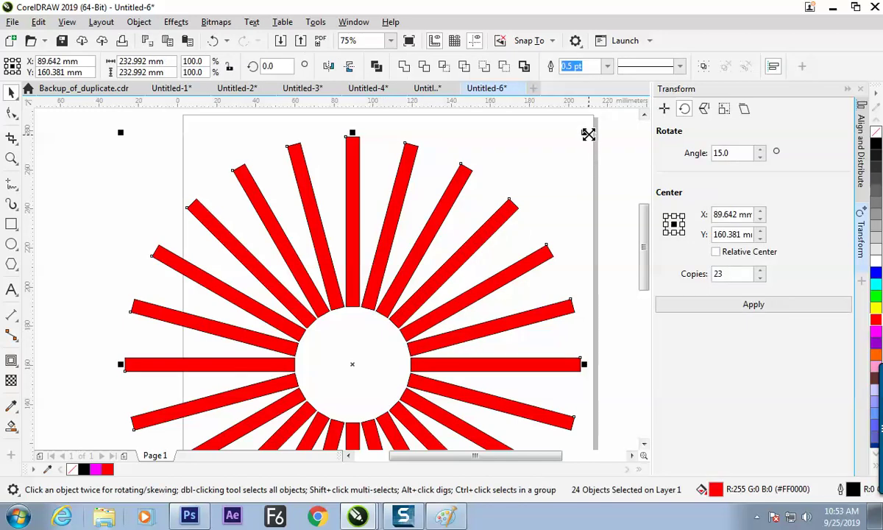
left_click_drag(588, 134, 434, 217)
left_click(559, 217)
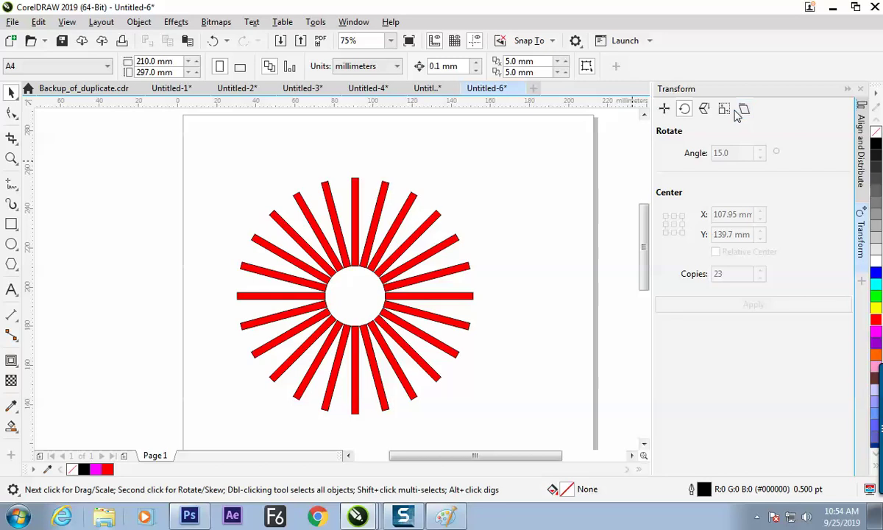
Move the red pattern over the page's left edge and draw a circle about 42 mm in diameter on the page.
key("ctrl+a")
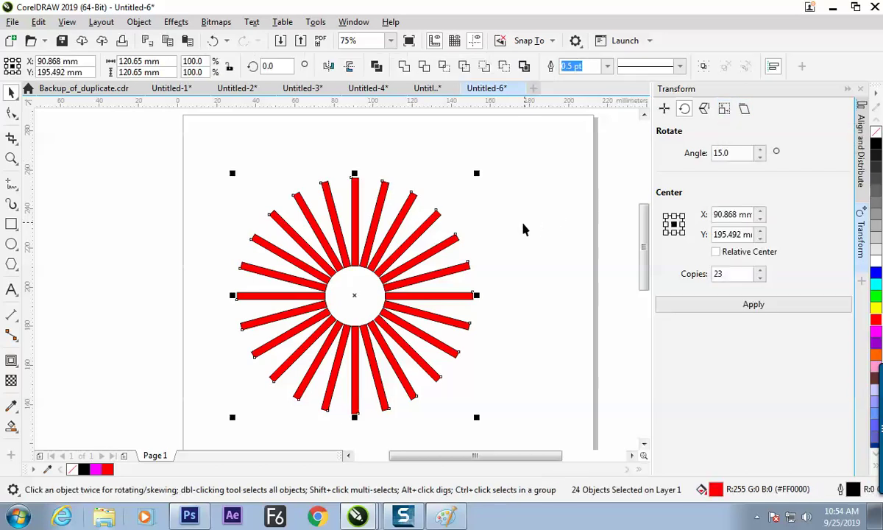
left_click_drag(430, 220, 182, 264)
left_click(227, 241)
left_click(11, 243)
left_click_drag(333, 221, 424, 312)
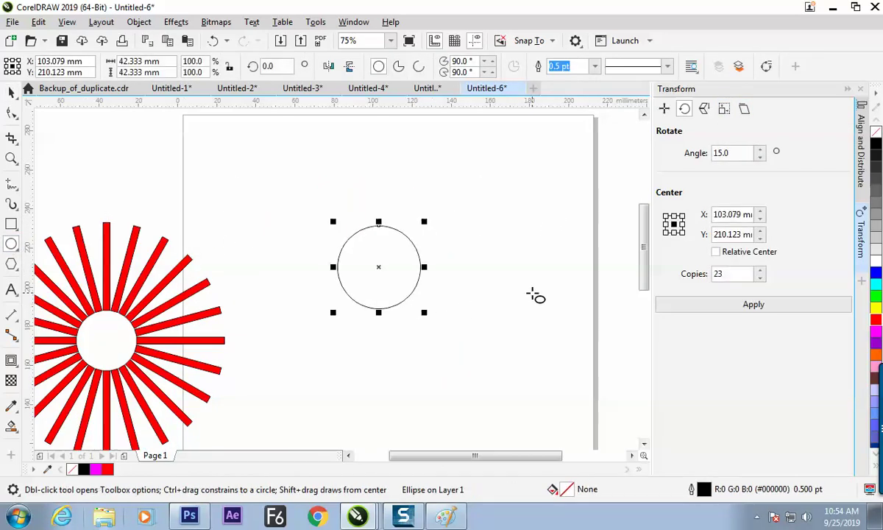
Replace the circle on the page with a new one about 39.5 mm in diameter.
key("Delete")
mouse_move(401, 250)
left_mouse_down()
mouse_move(447, 293)
mouse_move(459, 286)
mouse_move(440, 290)
left_mouse_up()
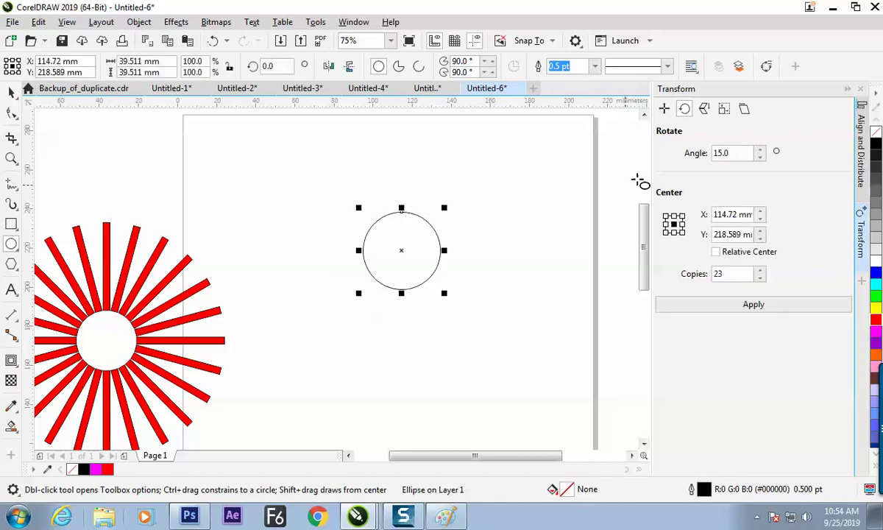
Use the Size transform with proportional scaling to create five progressively larger concentric copies of the circle.
left_click(724, 110)
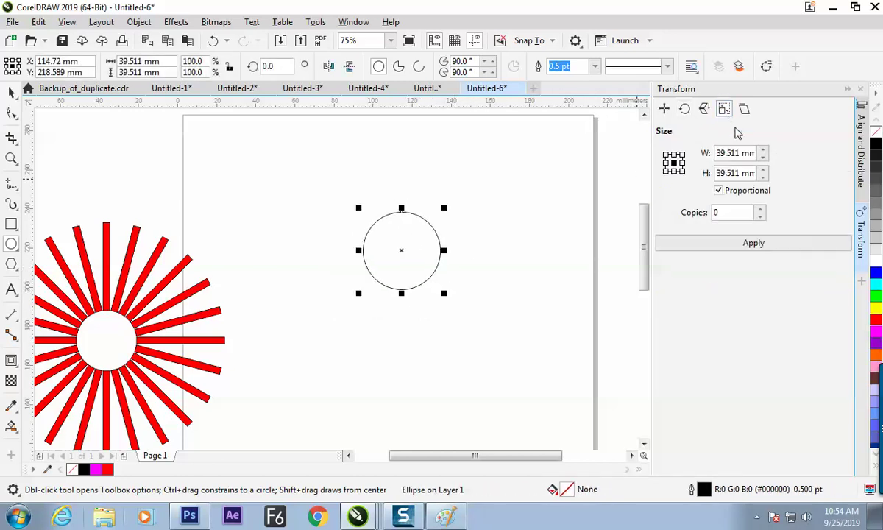
double_click(721, 212)
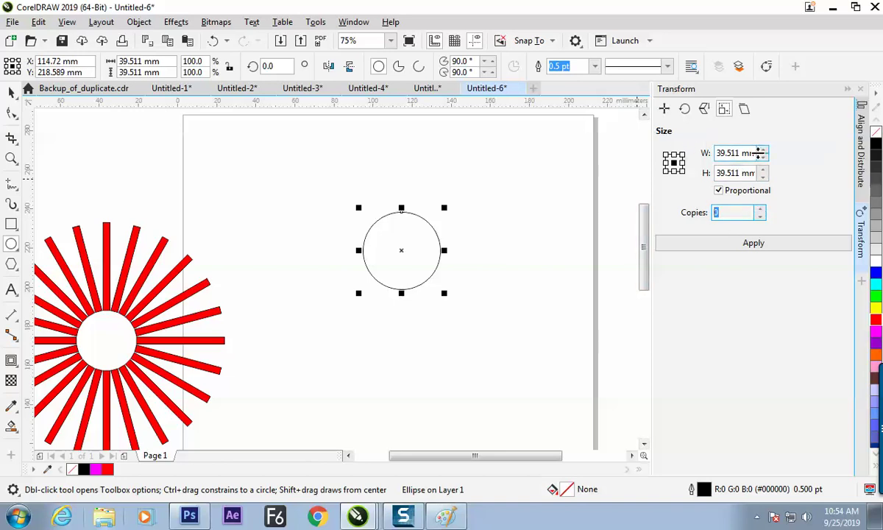
left_click(737, 193)
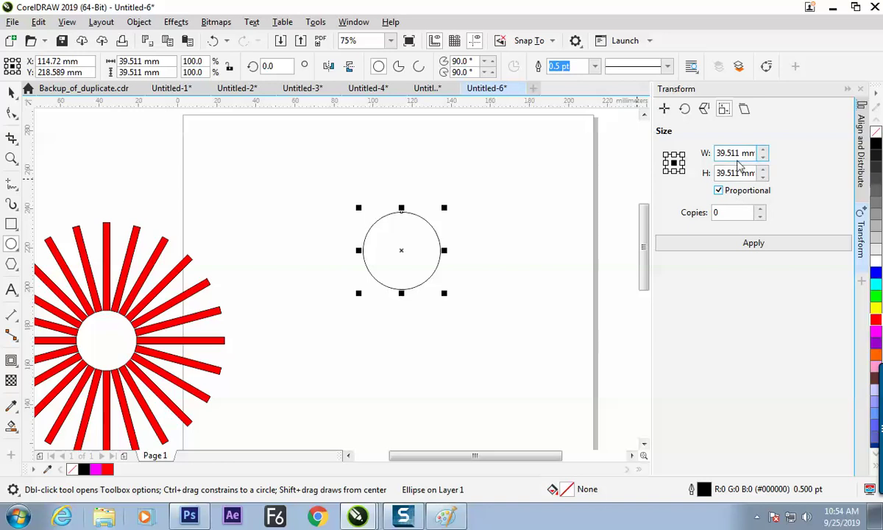
scroll(763, 152, "up", 9)
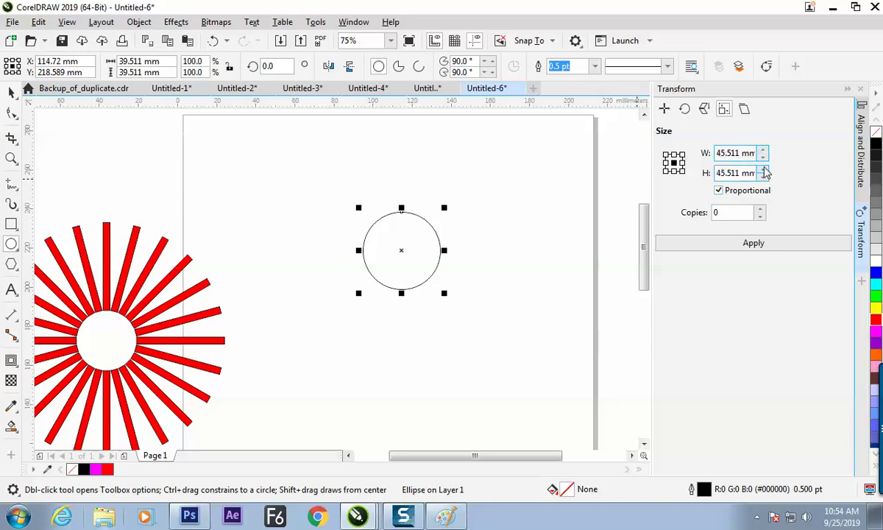
scroll(765, 154, "up", 3)
scroll(765, 154, "up", 2)
left_click(764, 209)
scroll(764, 211, "up", 2)
left_click(759, 240)
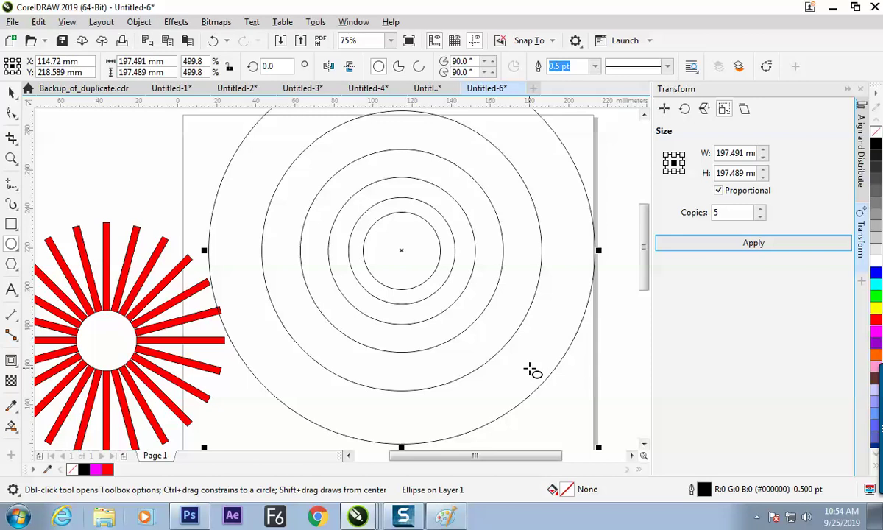
Undo the enlarged circle copies and delete the original circle, keeping only the red radial pattern.
left_click(11, 91)
left_click_drag(212, 153, 409, 266)
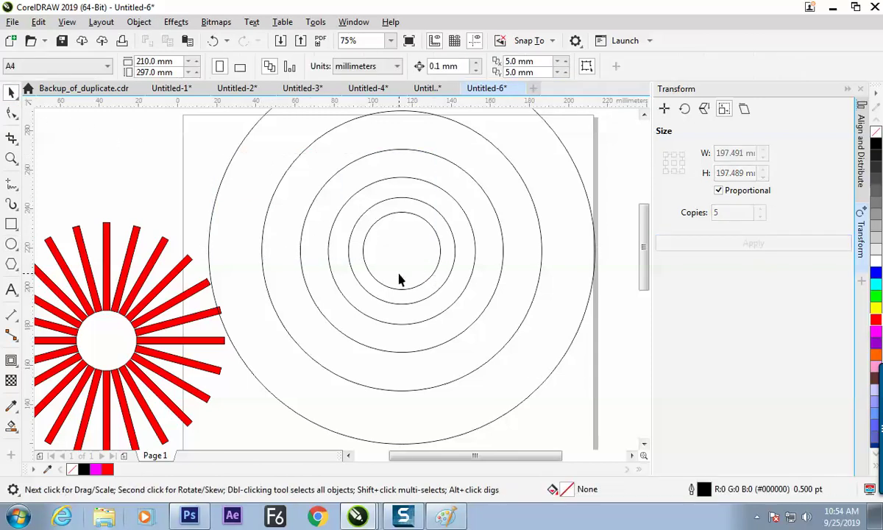
key("ctrl+a")
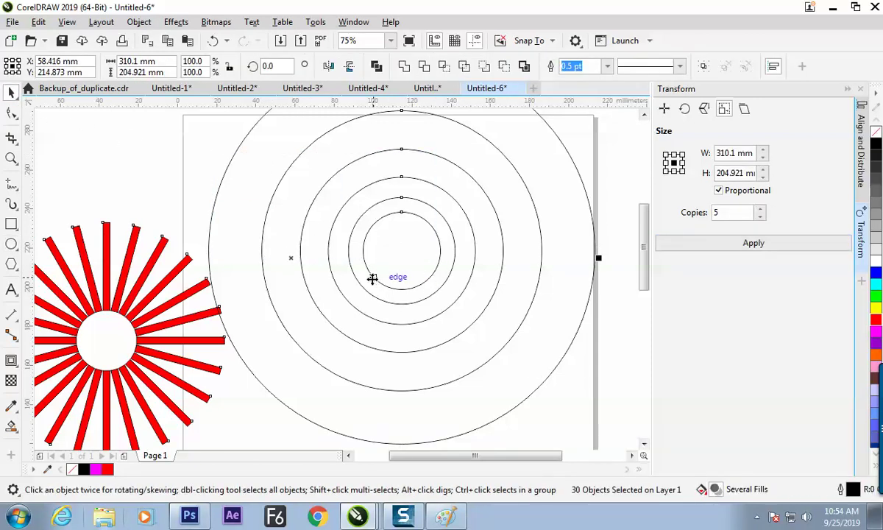
key("ctrl+g")
key("ctrl+z")
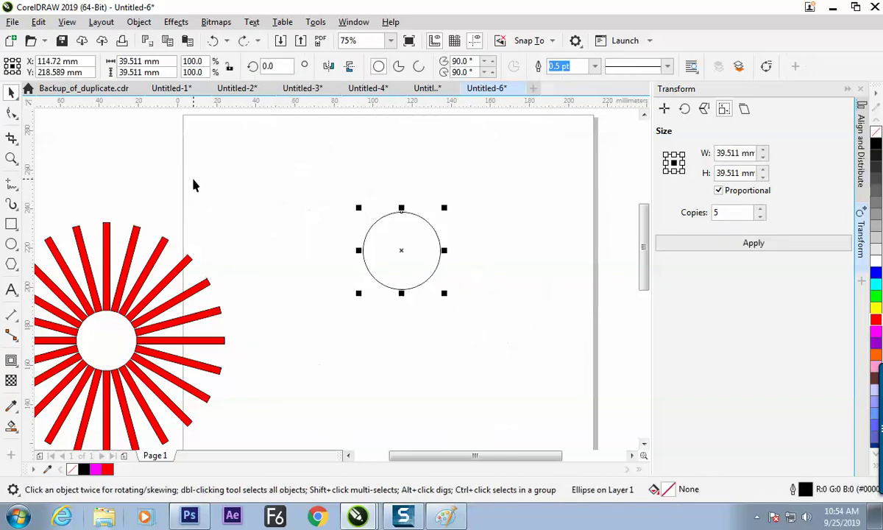
left_click_drag(323, 174, 487, 318)
key("Delete")
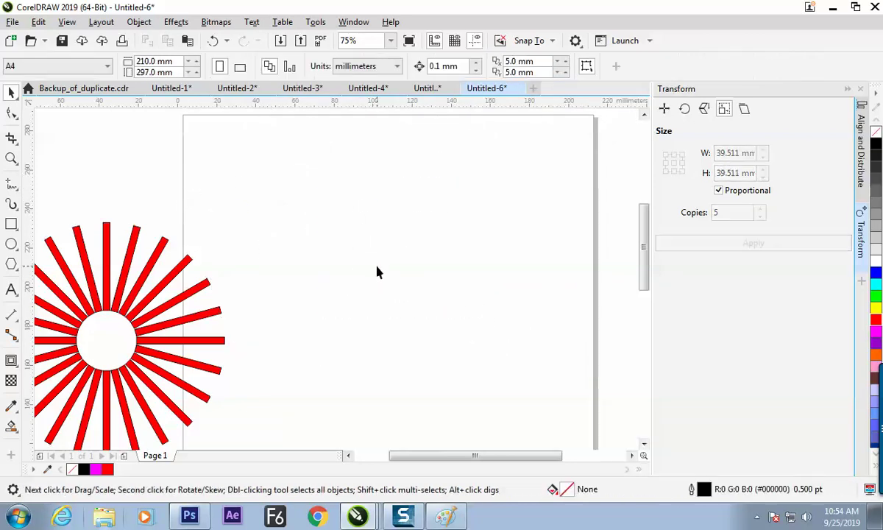
Draw a closed triangle about 48.7 mm wide and 53.3 mm high on the page with the Freehand tool.
left_click(11, 182)
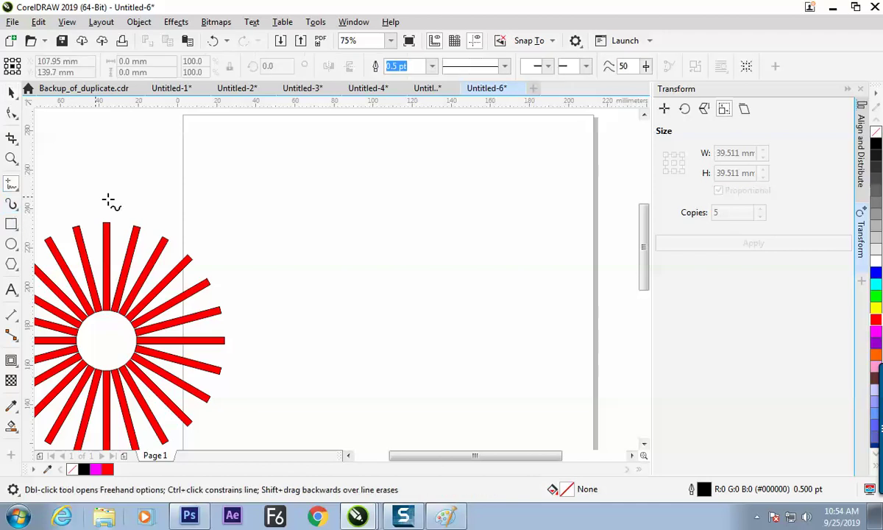
left_click(424, 164)
left_click(430, 273)
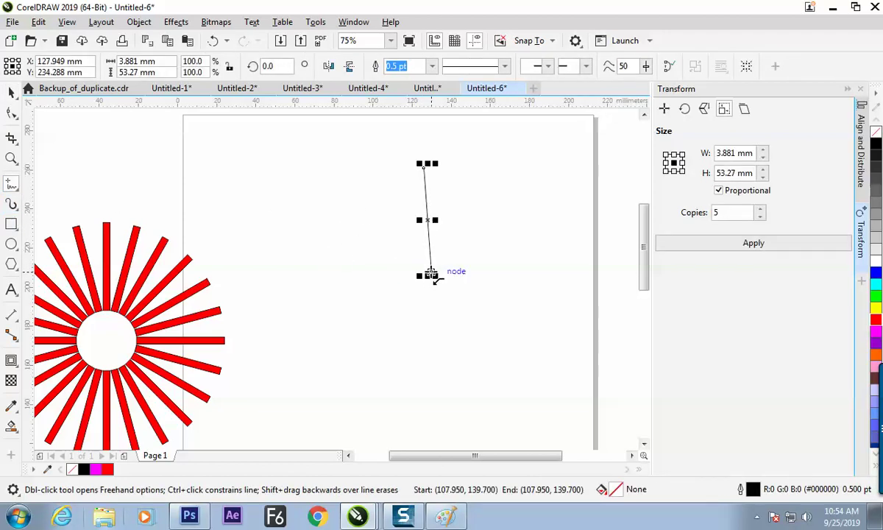
left_click(430, 274)
left_click(335, 235)
left_click(423, 168)
left_click(335, 235)
left_click(11, 92)
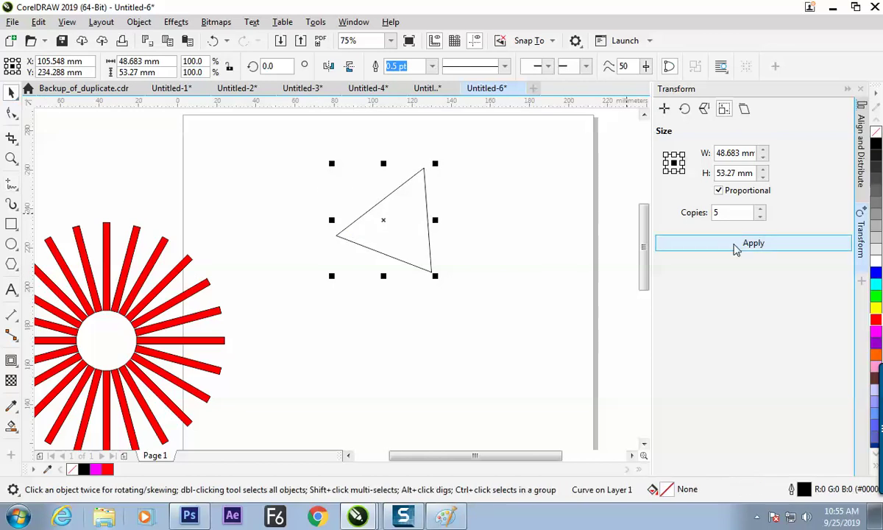
Try applying the Size transform at the triangle's current size, undo it, and move the triangle about 43 mm down the page.
left_click(732, 243)
key("ctrl+z")
left_click_drag(393, 254, 403, 339)
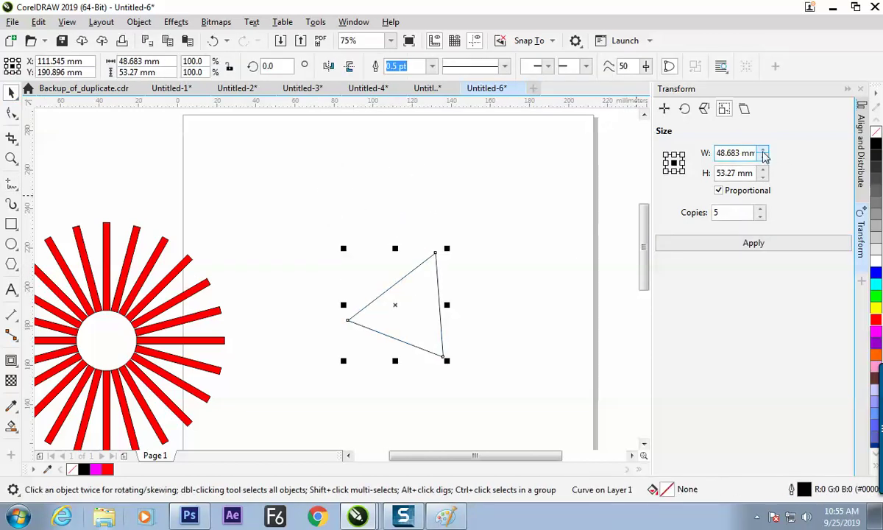
Try making five proportionally enlarged triangle copies with the width set to 77.683 mm, undo them and delete the triangle.
left_click_drag(764, 152, 765, 144)
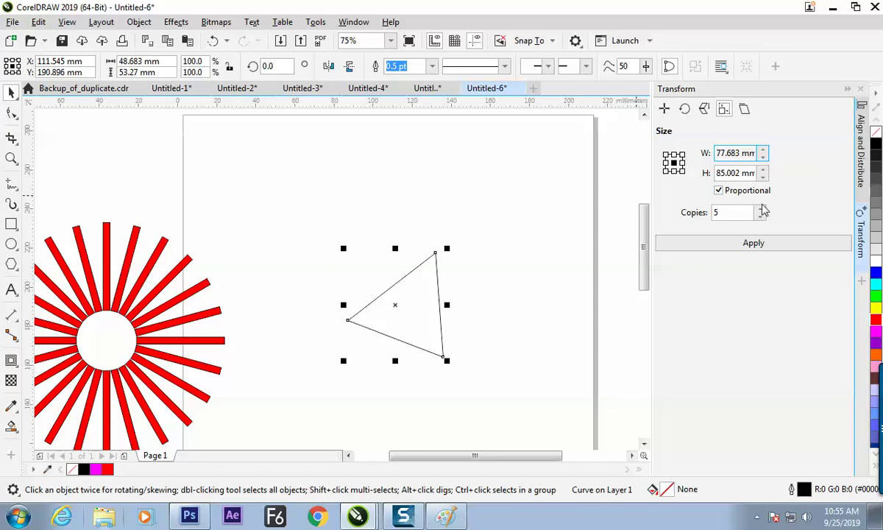
left_click(698, 244)
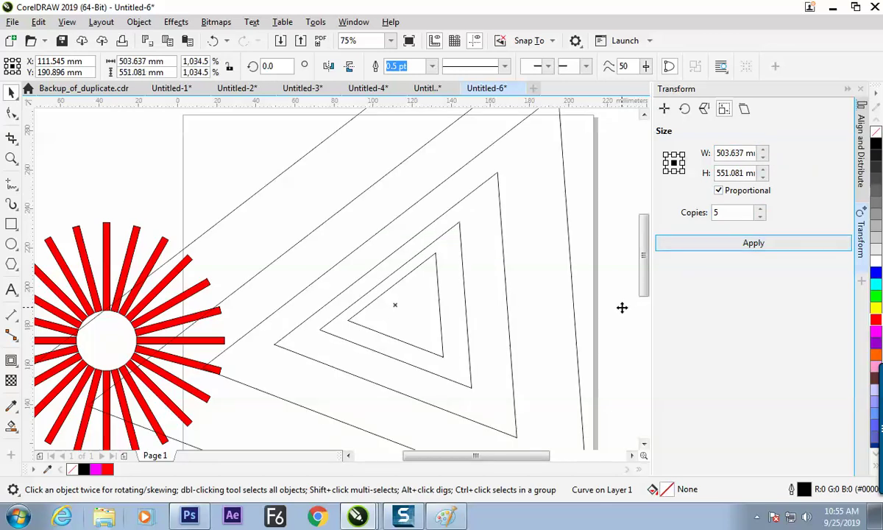
key("ctrl+z")
left_click(563, 262)
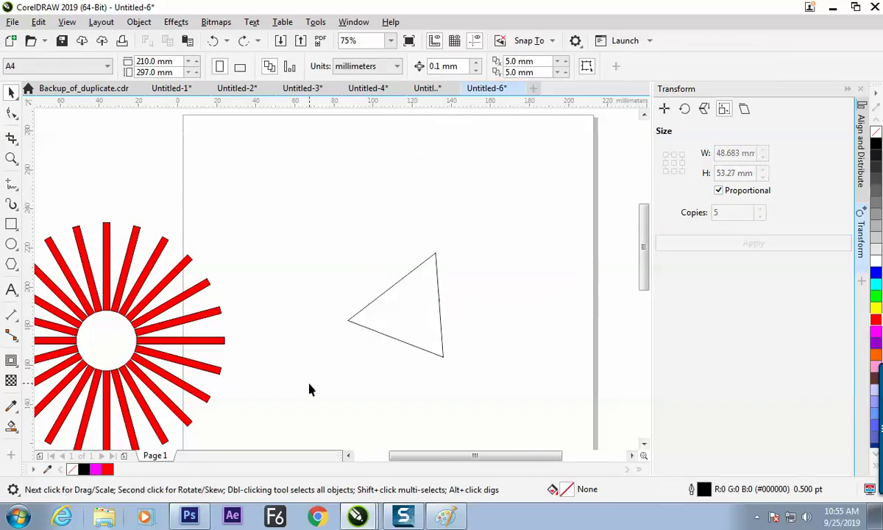
left_click_drag(330, 253, 485, 416)
key("Delete")
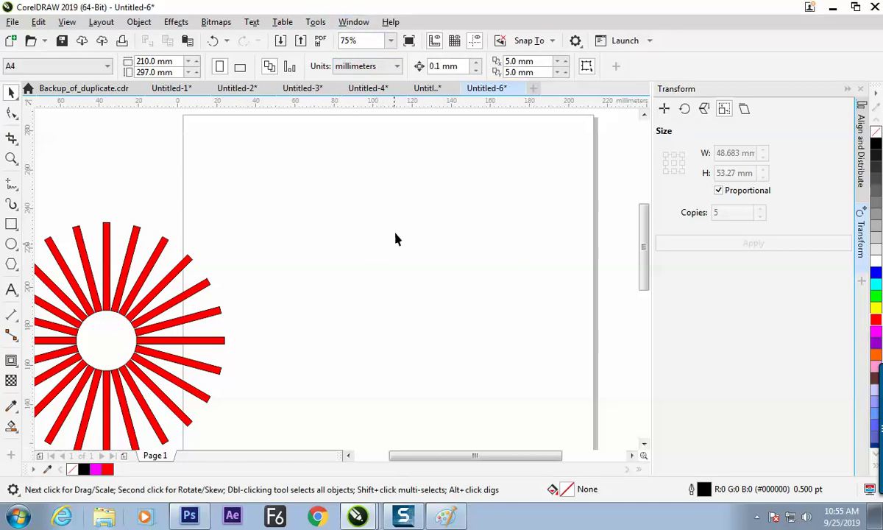
Open the Step and Repeat docker.
left_click(353, 21)
mouse_move(396, 220)
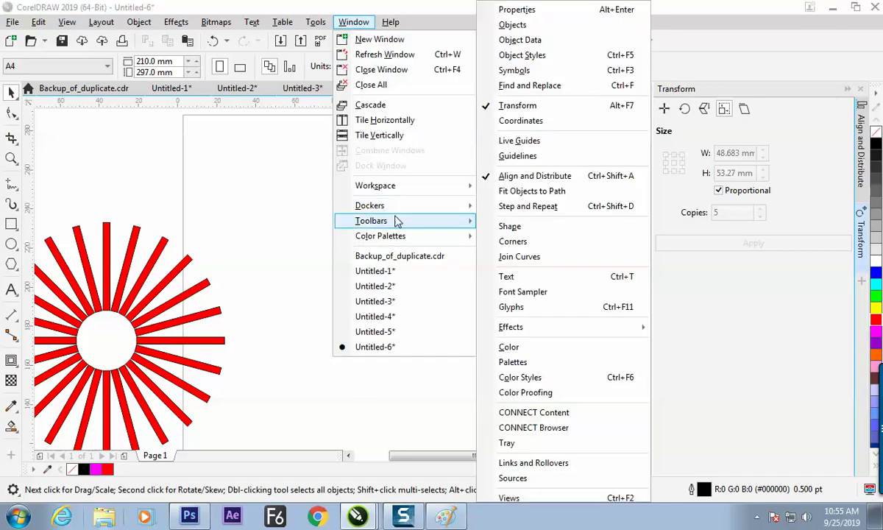
left_click(554, 212)
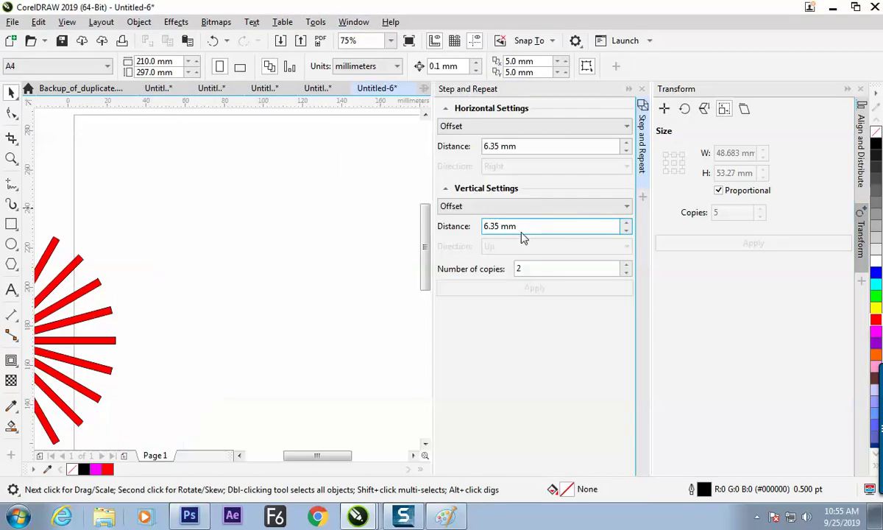
Switch to Paint, underline the checkerboard picture and write the heading "Step & Repeate" in red beneath it.
key("alt+Tab")
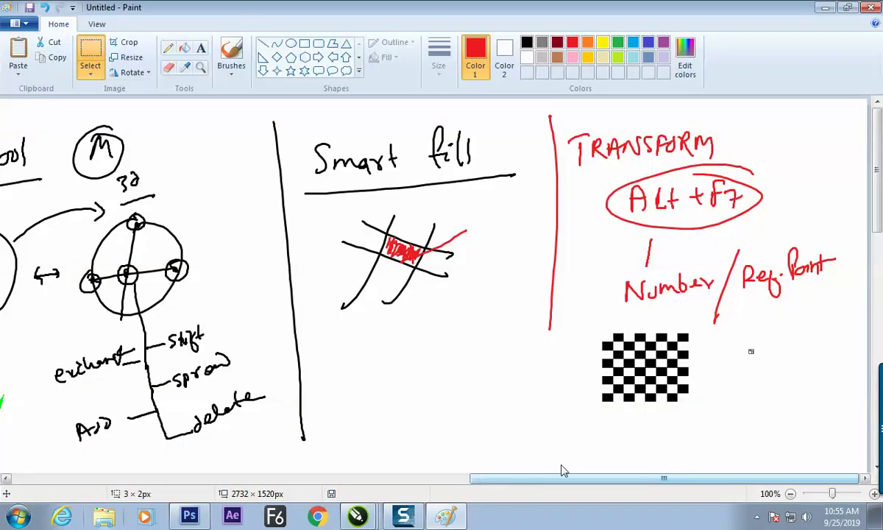
left_click_drag(579, 469, 592, 473)
scroll(823, 206, "down", 3)
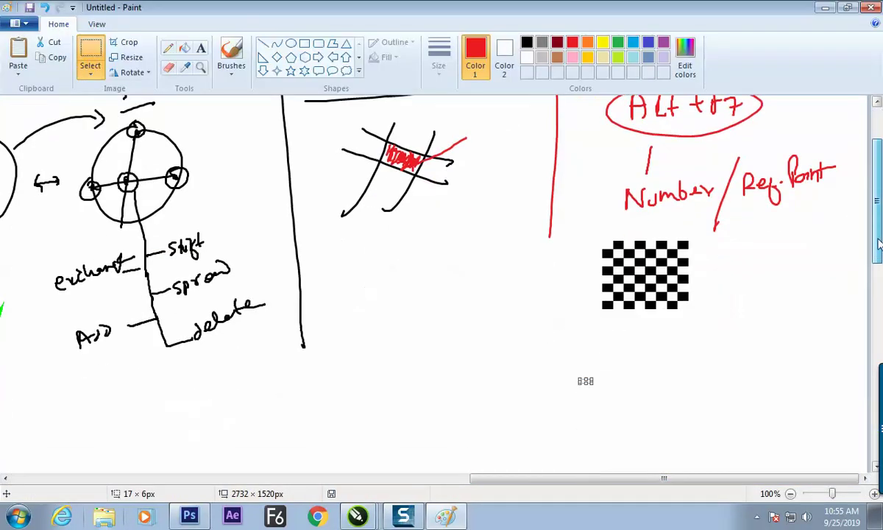
left_click(231, 55)
left_click_drag(543, 318, 777, 305)
mouse_move(634, 336)
left_mouse_down()
mouse_move(657, 335)
mouse_move(711, 343)
mouse_move(751, 331)
mouse_move(766, 342)
mouse_move(804, 337)
left_mouse_up()
scroll(849, 259, "down", 3)
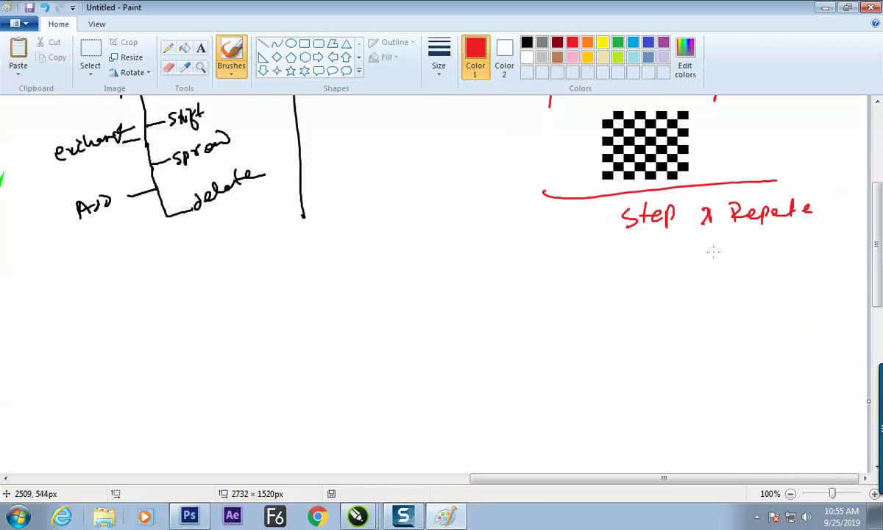
Look up the Step and Repeat shortcut in CorelDRAW and write "Ctrl+Shift+D", circled, below the heading in Paint.
key("alt+Tab")
left_click(350, 22)
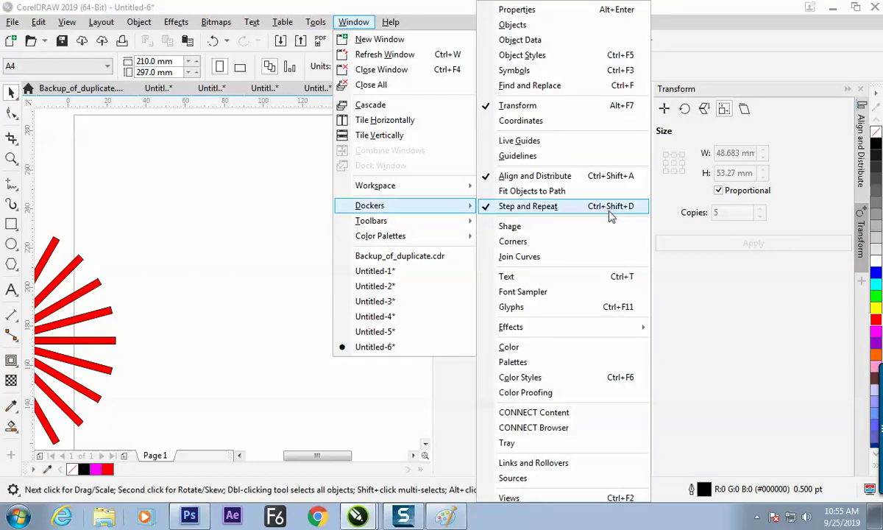
key("alt+Tab")
mouse_move(629, 253)
left_mouse_down()
mouse_move(629, 271)
mouse_move(667, 255)
mouse_move(715, 256)
mouse_move(767, 242)
mouse_move(657, 253)
left_mouse_up()
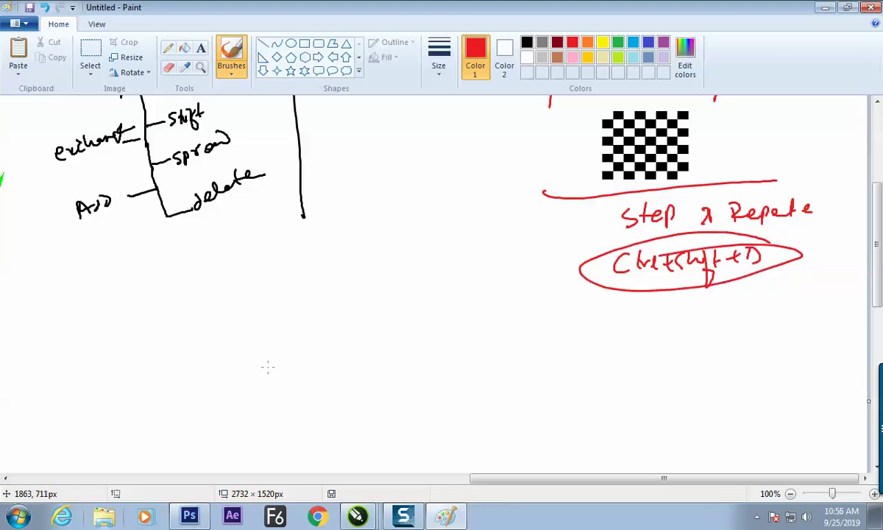
left_click_drag(574, 214, 619, 195)
Switch back to CorelDRAW, close the Transform docker and place a rectangle about 23.6 × 17.3 mm beside the red pattern.
key("alt+Tab")
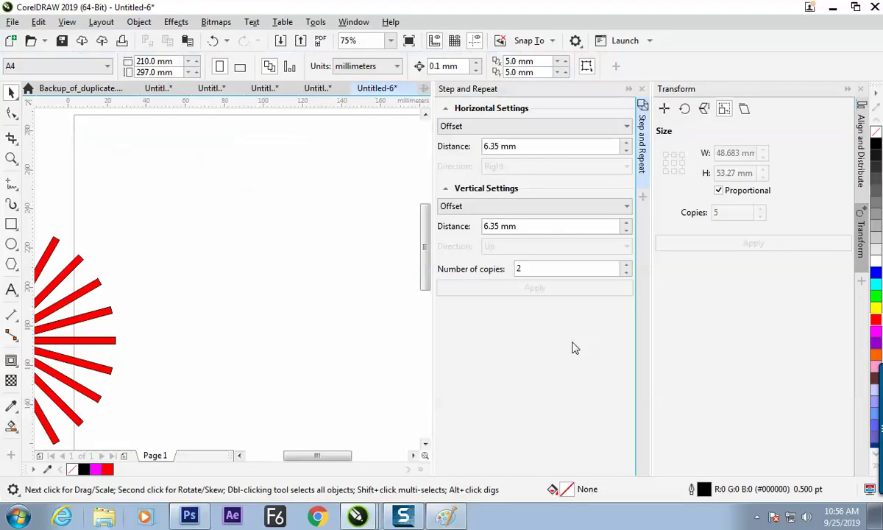
left_click(858, 89)
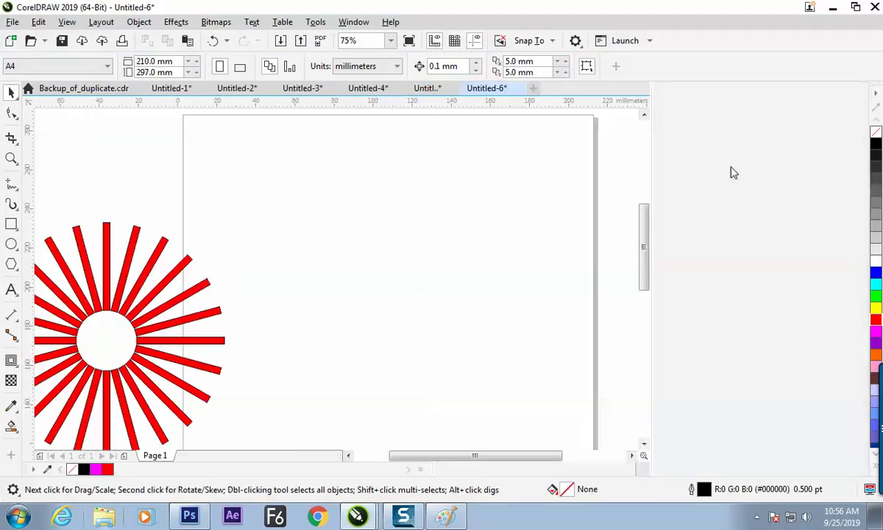
left_click(11, 224)
left_click_drag(276, 249, 322, 282)
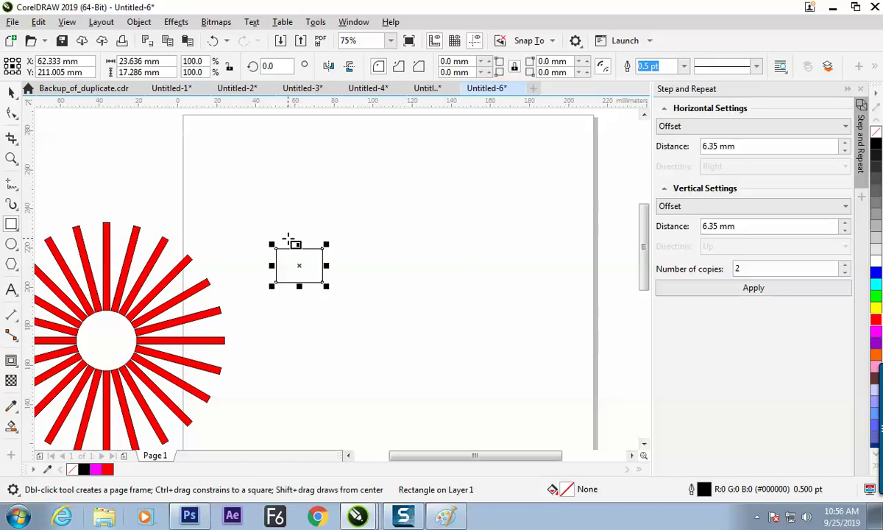
left_click(12, 92)
left_click(341, 205)
left_click_drag(305, 266, 330, 256)
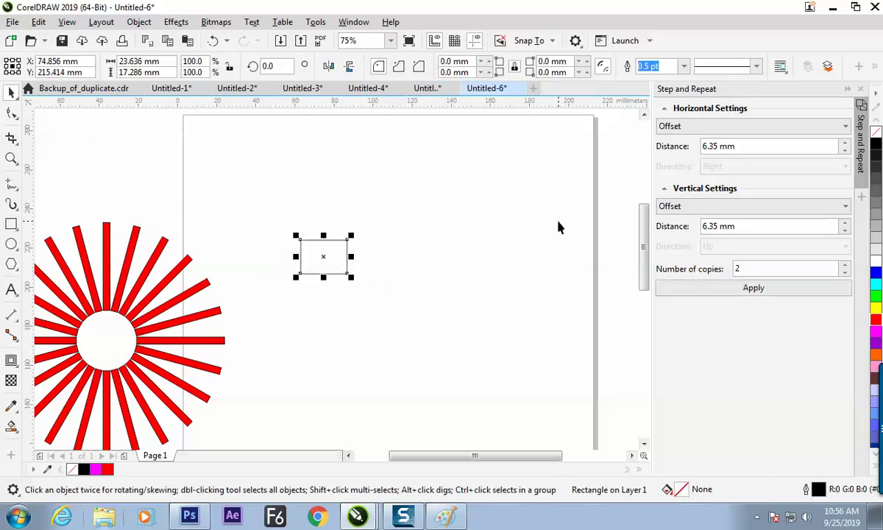
Step and repeat the rectangle with 2 copies to the right, 6.35 mm spacing between objects and no vertical offset.
left_click(739, 132)
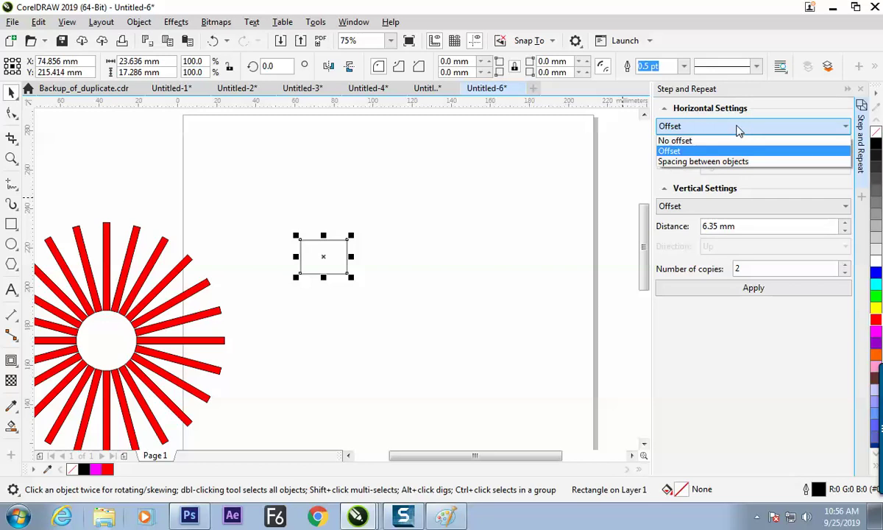
left_click(721, 162)
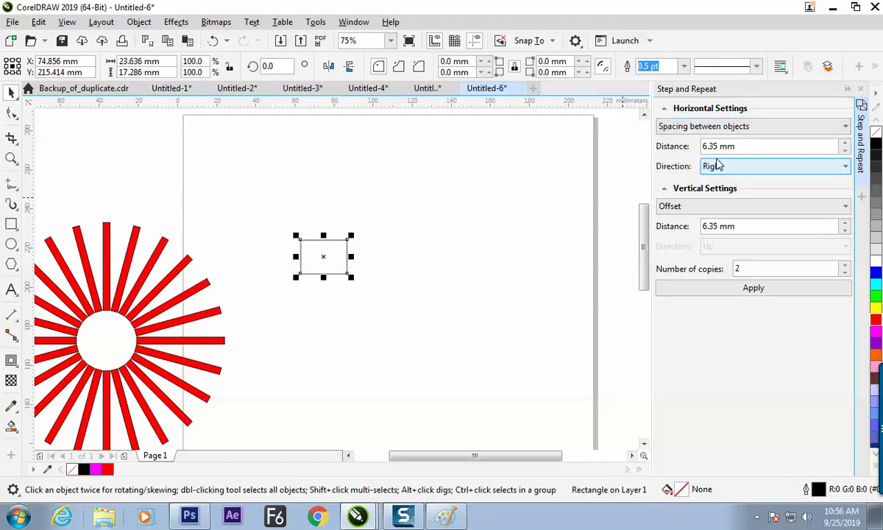
left_click(783, 167)
left_click(728, 203)
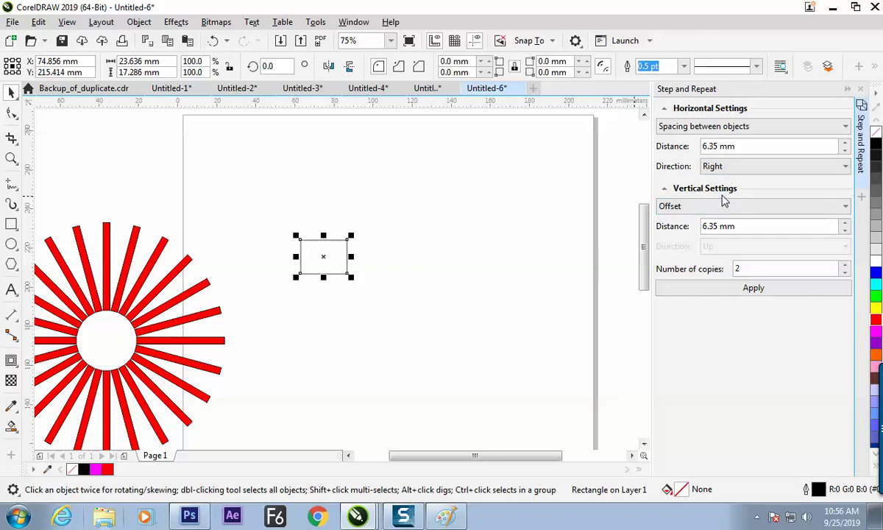
left_click(719, 206)
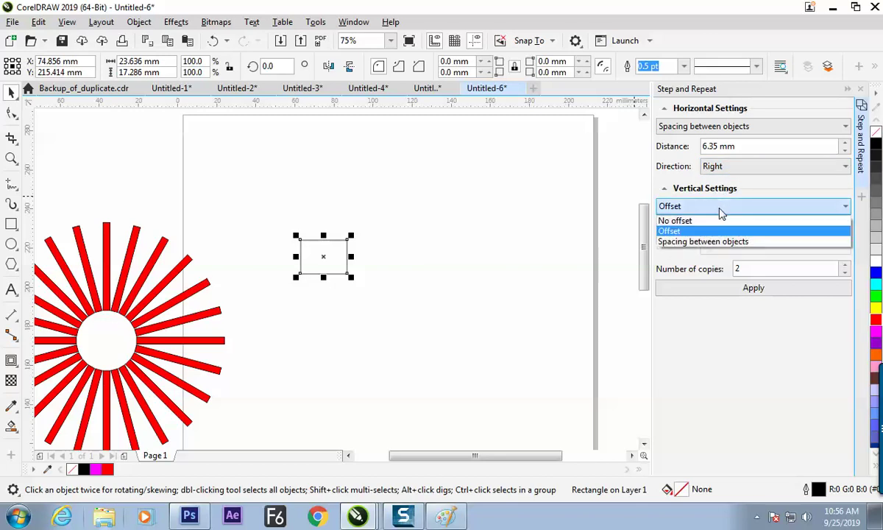
left_click(706, 221)
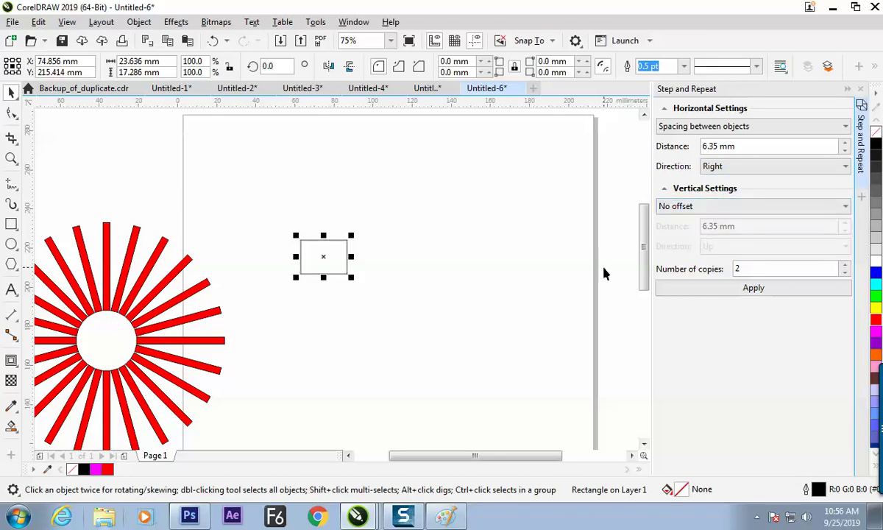
left_click(745, 292)
left_click(545, 352)
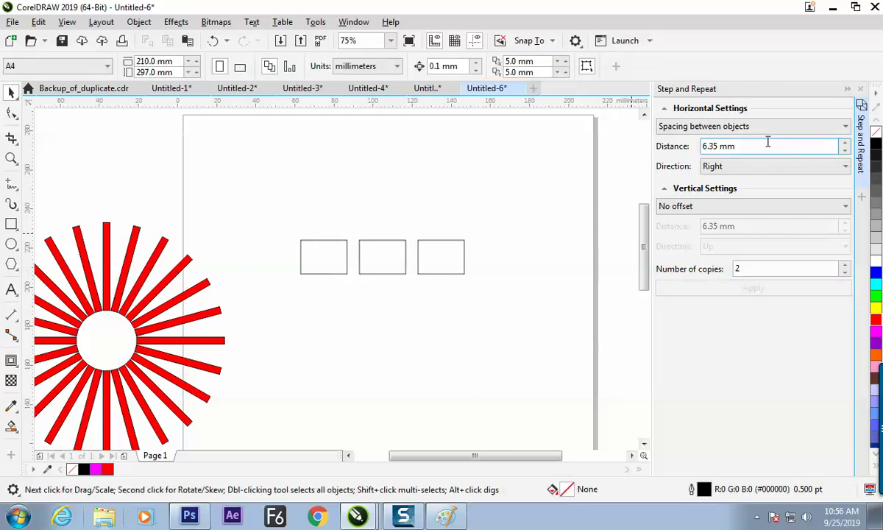
Delete the two rectangle copies and select the remaining original rectangle.
left_click_drag(358, 203, 540, 321)
key("Delete")
left_click(322, 256)
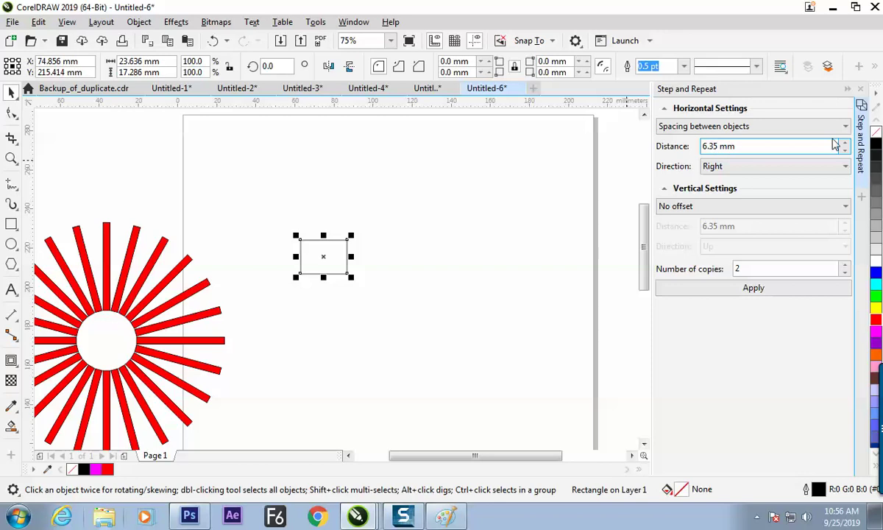
Try the No offset and Offset modes in the horizontal settings.
left_click(778, 126)
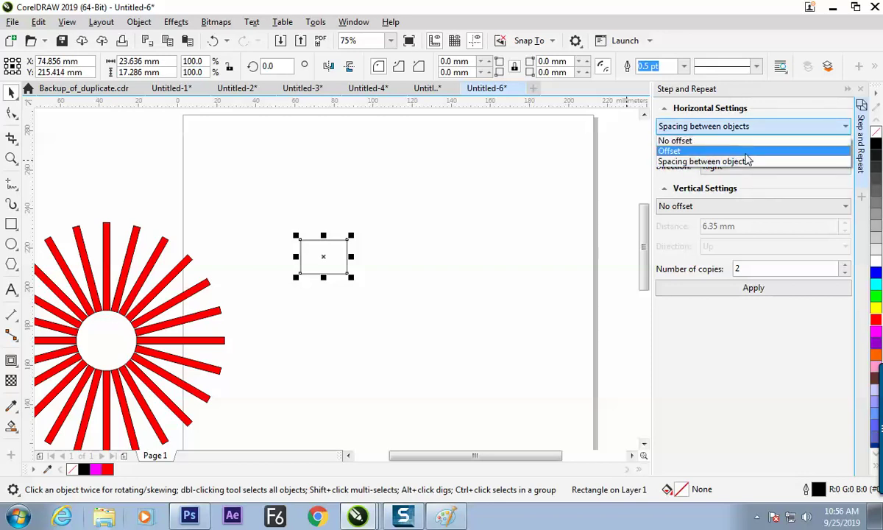
left_click(750, 141)
left_click(766, 127)
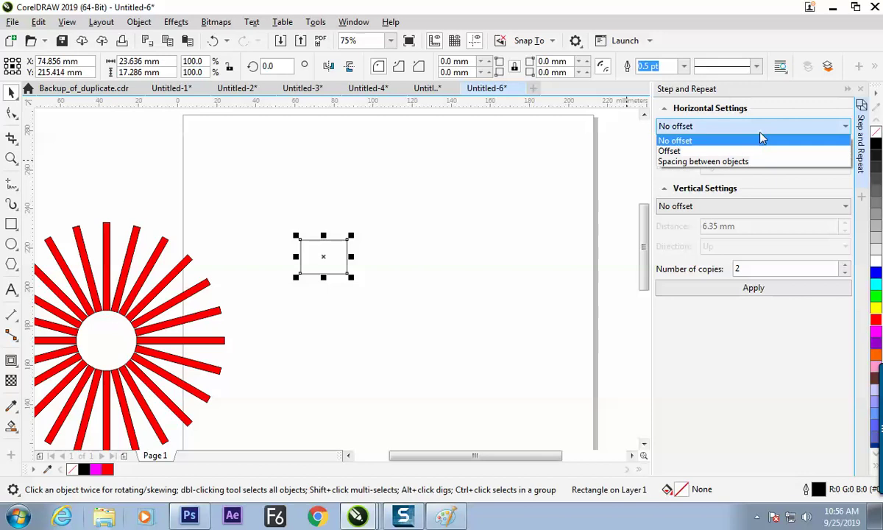
left_click(746, 150)
left_click(752, 146)
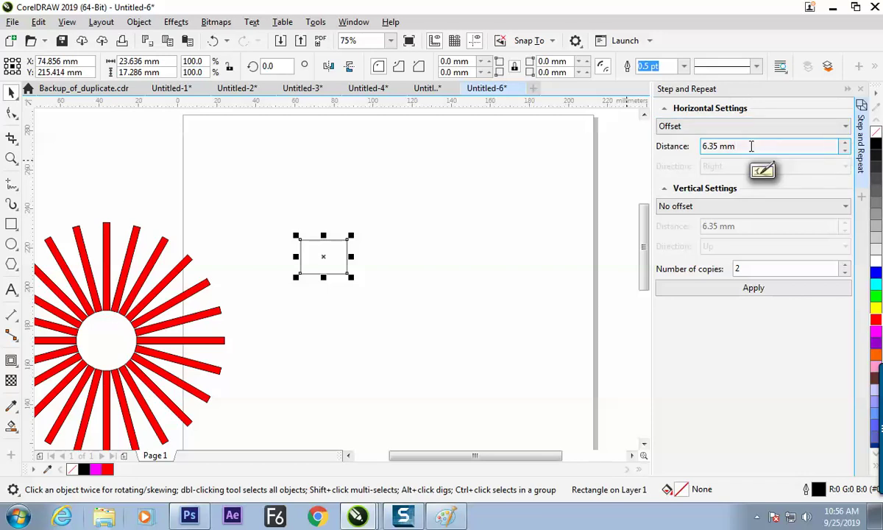
Step and repeat the rectangle with 2 copies to the right, with 0 mm spacing between objects and no vertical offset.
left_click(743, 126)
left_click(735, 161)
left_click_drag(740, 147, 605, 164)
type("0")
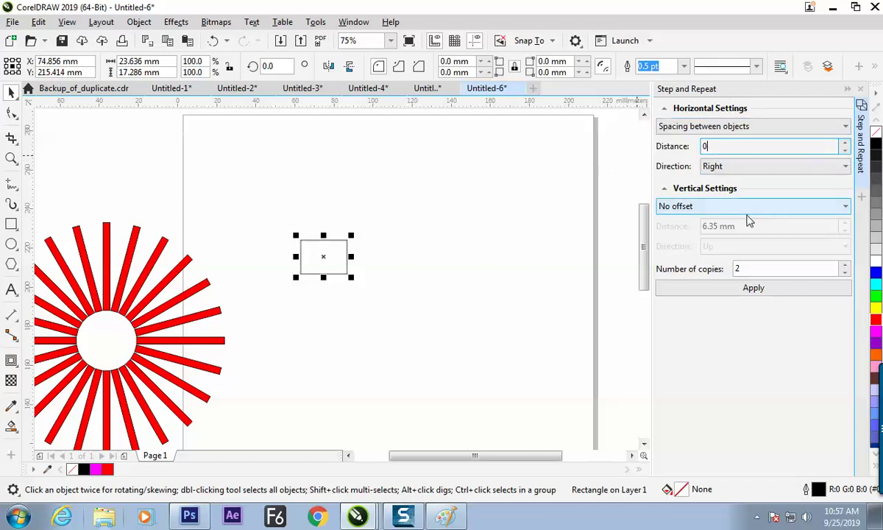
left_click(753, 289)
left_click(545, 361)
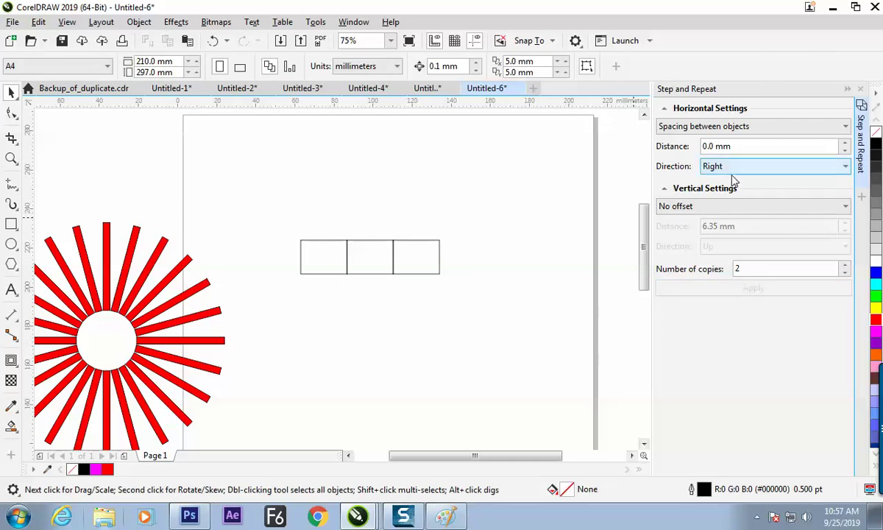
Delete the two touching copies and move the original rectangle down to about Y 171 mm.
left_click_drag(733, 145, 700, 145)
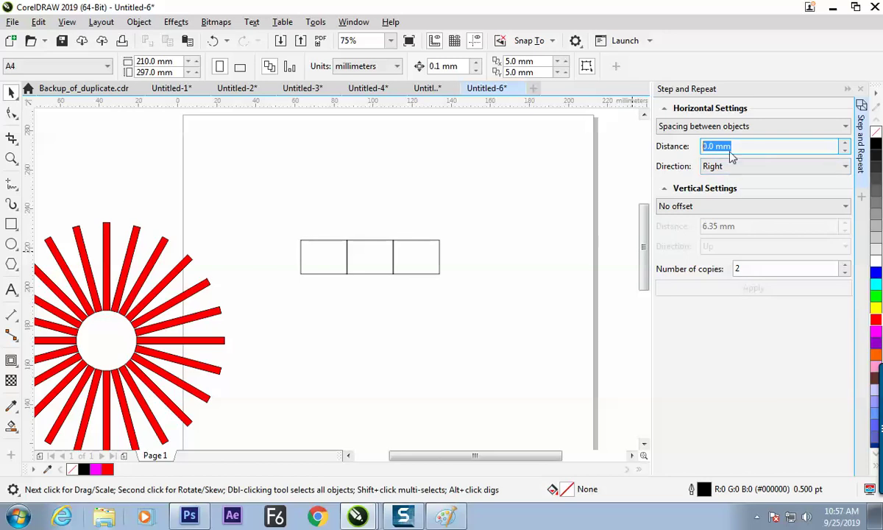
left_click_drag(366, 215, 446, 282)
key("Delete")
left_click(371, 256)
key("Delete")
left_click_drag(329, 264, 332, 352)
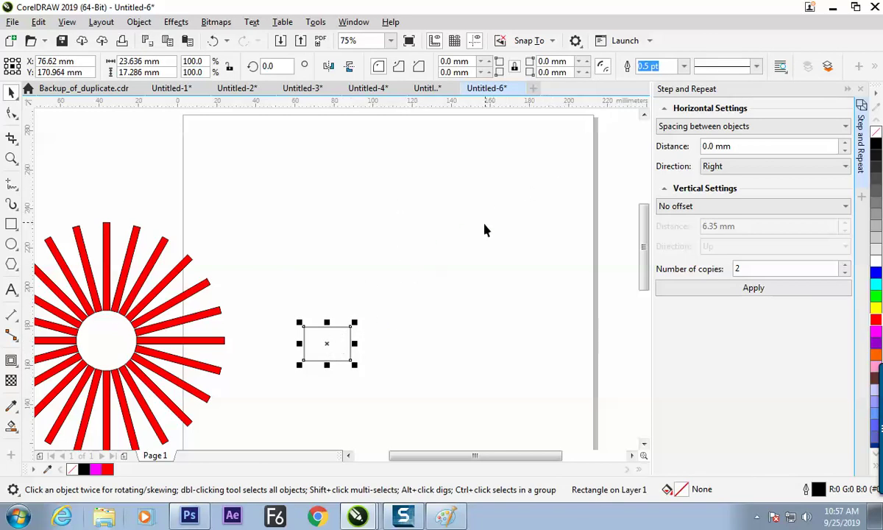
Step and repeat the rectangle with 5 copies to the right and up, with 0 mm vertical spacing between objects.
left_click(721, 208)
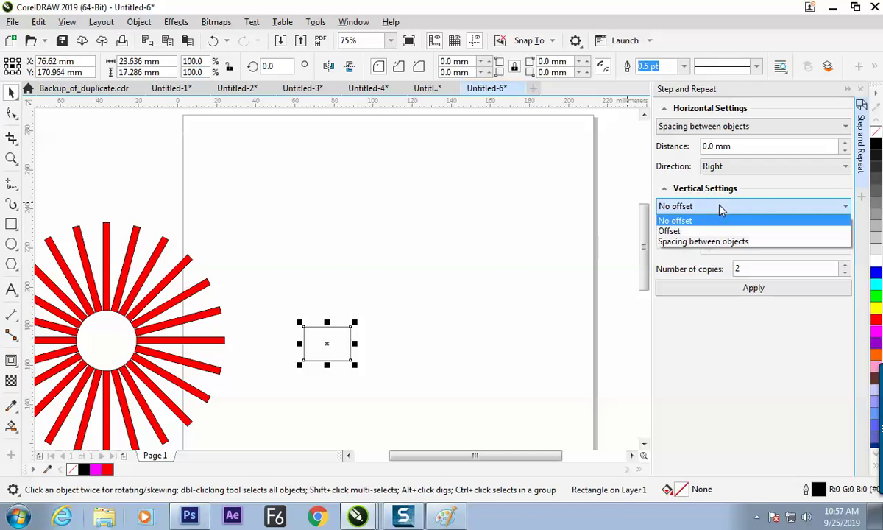
left_click(721, 208)
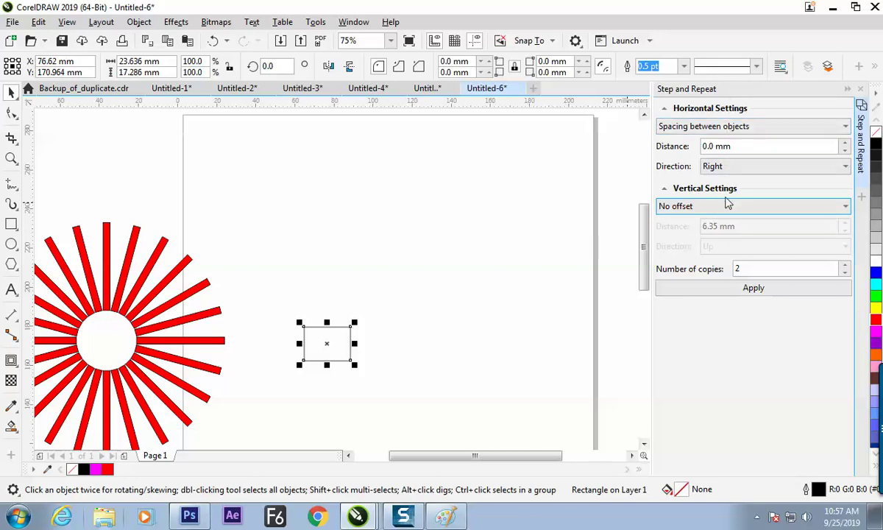
left_click(725, 207)
left_click(706, 241)
left_click_drag(740, 226, 666, 243)
type("0")
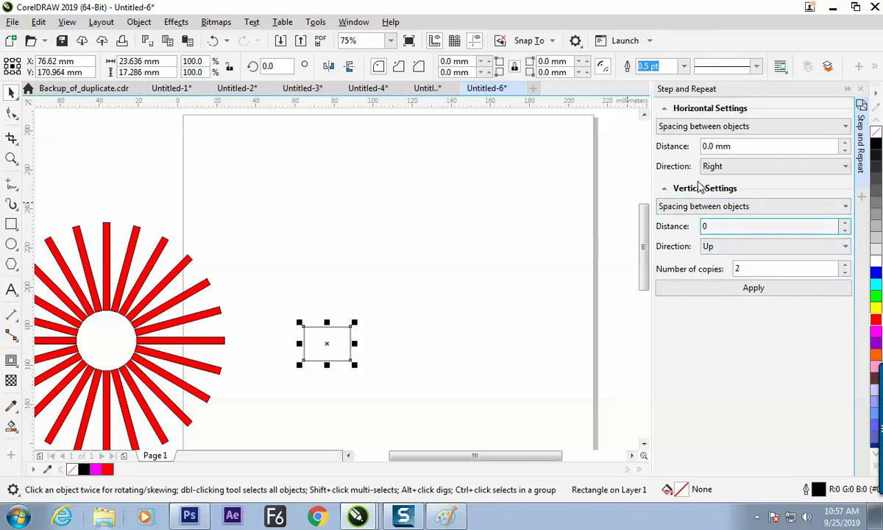
double_click(749, 269)
type("5")
left_click(771, 290)
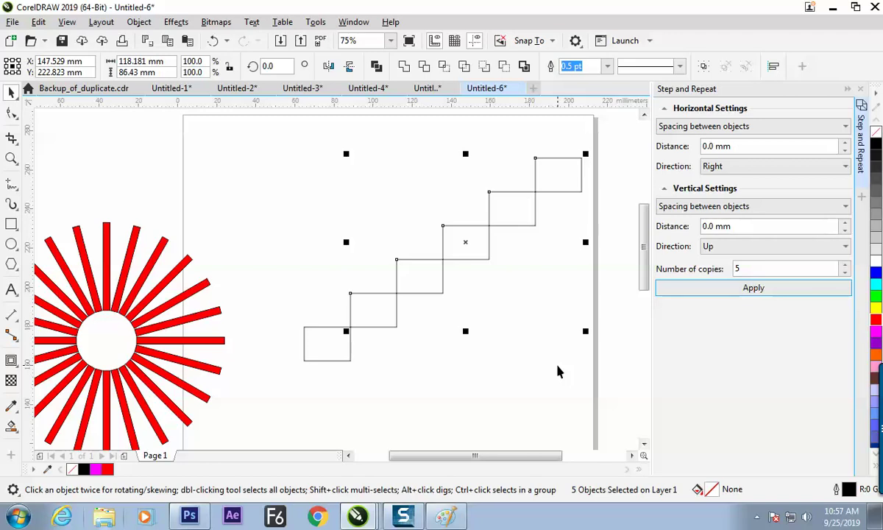
Switch to Paint and draw two branches under the circled shortcut, labelled "Distance" and "Direction" with an ampersand between them.
key("alt+Tab")
left_click_drag(620, 297, 555, 346)
left_click_drag(671, 297, 712, 333)
left_click_drag(504, 362, 517, 384)
mouse_move(534, 367)
left_mouse_down()
mouse_move(535, 379)
mouse_move(576, 368)
mouse_move(636, 374)
mouse_move(631, 395)
left_mouse_up()
mouse_move(705, 351)
left_mouse_down()
mouse_move(707, 377)
mouse_move(739, 372)
mouse_move(761, 345)
mouse_move(801, 361)
left_mouse_up()
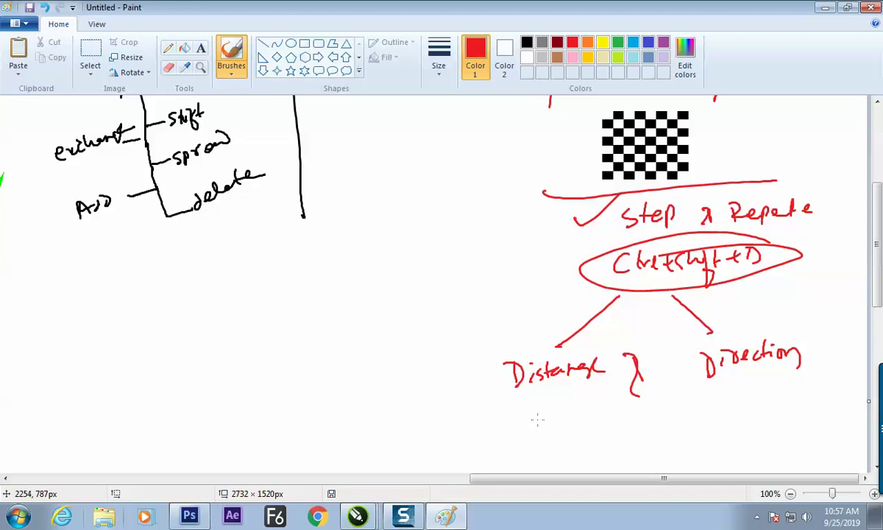
Write a circled "H" with "L/R" under Distance and a circled "V" with "U/D" under Direction.
left_click_drag(526, 412, 527, 426)
mouse_move(526, 412)
left_mouse_down()
mouse_move(544, 427)
mouse_move(534, 400)
left_mouse_up()
mouse_move(756, 383)
left_mouse_down()
mouse_move(767, 381)
mouse_move(761, 375)
left_mouse_up()
left_click_drag(874, 265, 836, 289)
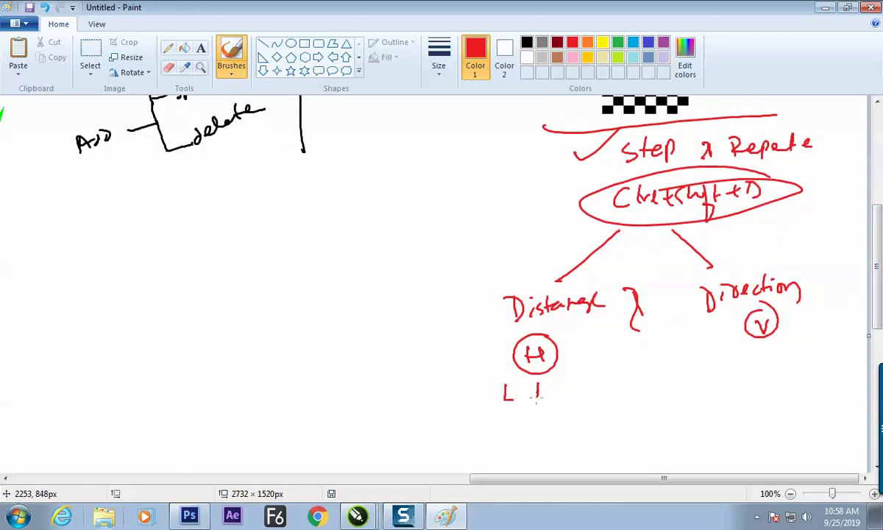
left_click_drag(550, 389, 566, 401)
left_click_drag(749, 354, 757, 355)
mouse_move(766, 351)
left_mouse_down()
mouse_move(766, 370)
mouse_move(779, 375)
left_mouse_up()
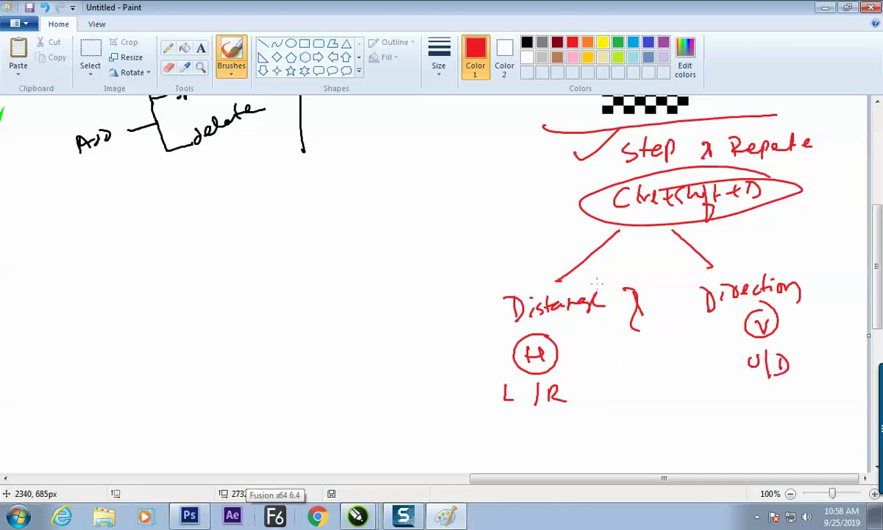
Sketch a small rectangle and a "0" beside Distance, each with an arrow pointing to the word, and retrace the rectangle.
mouse_move(420, 293)
left_mouse_down()
mouse_move(458, 292)
mouse_move(442, 315)
mouse_move(490, 318)
mouse_move(459, 348)
mouse_move(493, 331)
left_mouse_up()
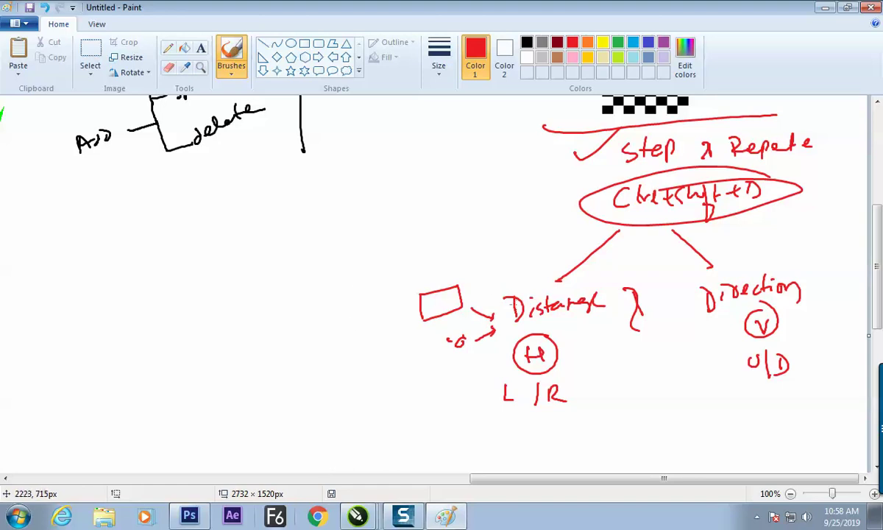
left_click_drag(417, 295, 459, 290)
Switch back to CorelDRAW, delete the five staircase copies and set the remaining rectangle's horizontal and vertical settings to No offset.
key("alt+Tab")
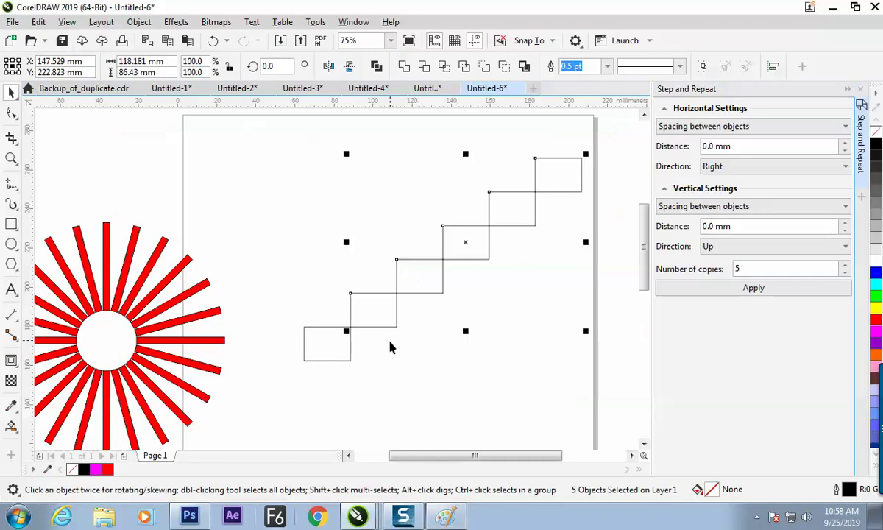
key("Delete")
left_click(341, 338)
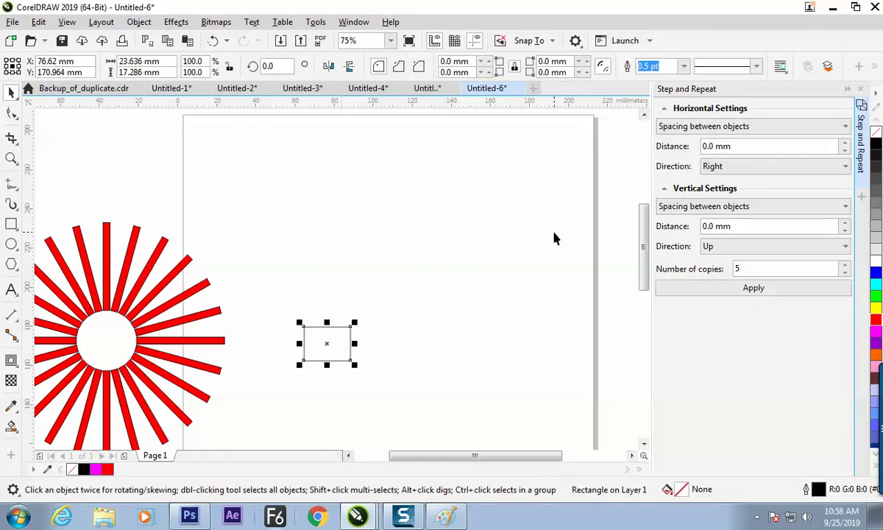
left_click(742, 128)
left_click(728, 141)
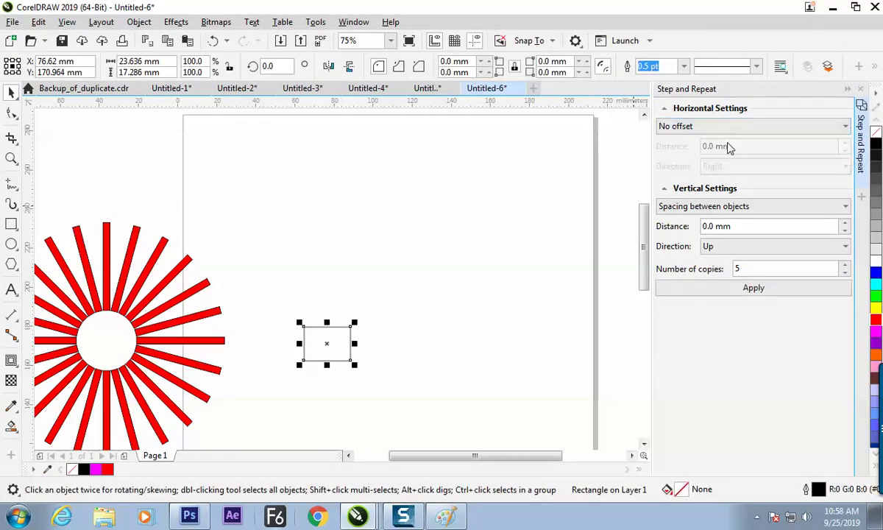
left_click(728, 206)
left_click(684, 221)
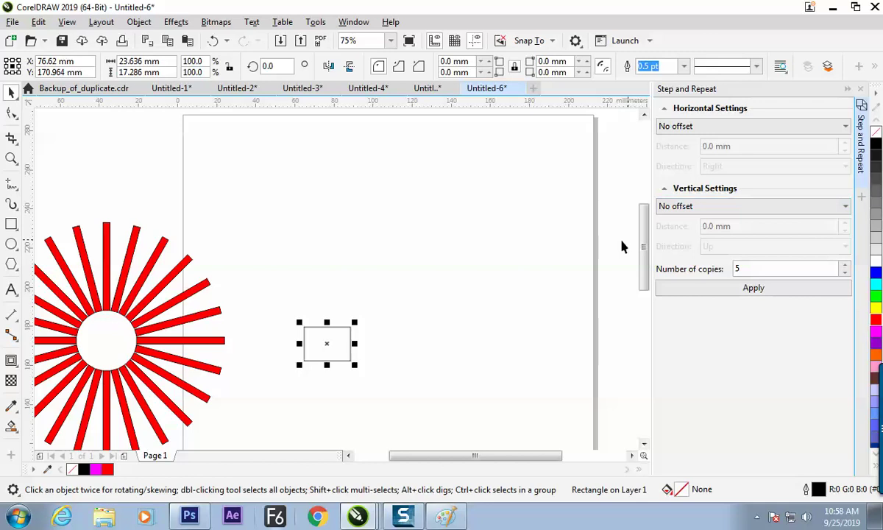
left_click(621, 246)
left_click(356, 324)
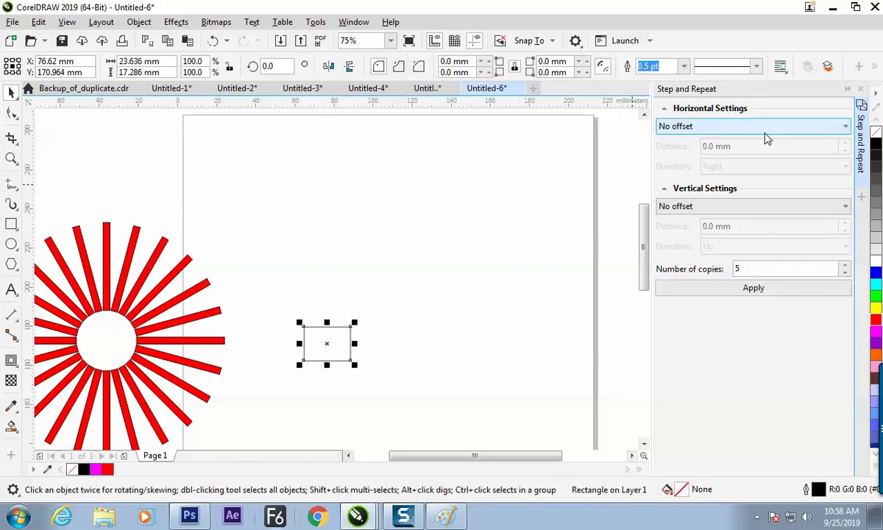
Set the horizontal mode to Spacing between objects and move the rectangle up to about Y 221 mm.
left_click(717, 125)
left_click(746, 161)
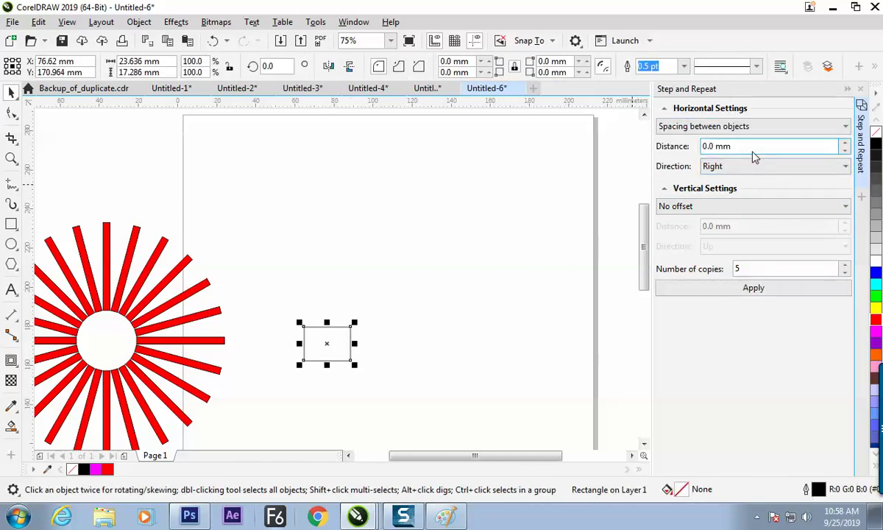
left_click_drag(339, 345, 342, 256)
Step and repeat the rectangle with 2 copies to the right, using its own width of 23.636 mm as the spacing.
left_click(168, 62)
key("ctrl+c")
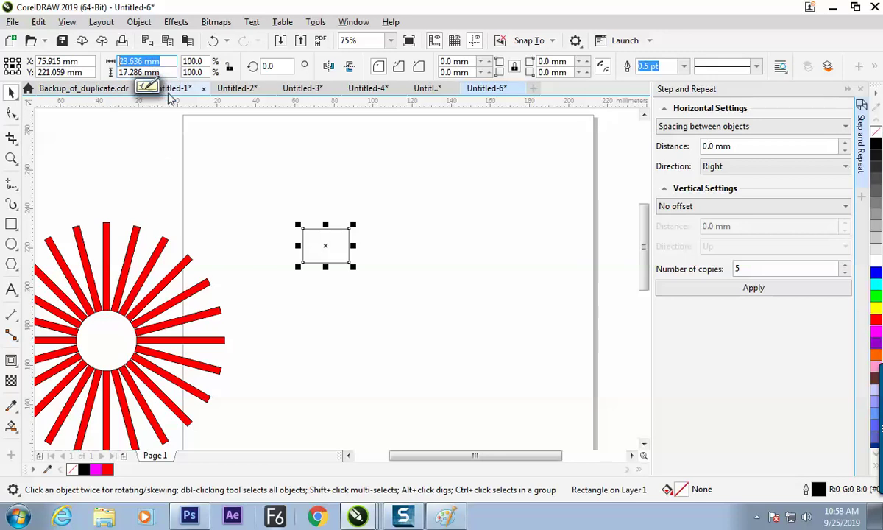
left_click(747, 146)
key("ctrl+a")
key("ctrl+v")
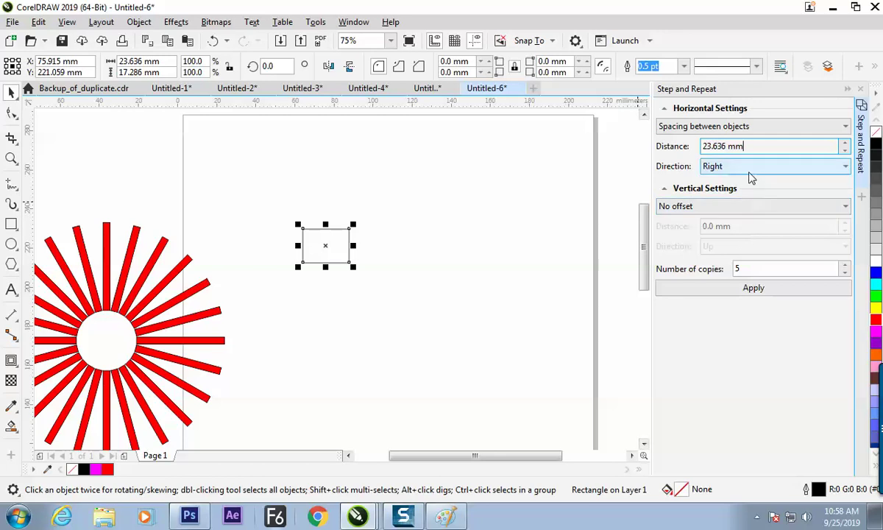
left_click_drag(755, 269, 706, 271)
type("2")
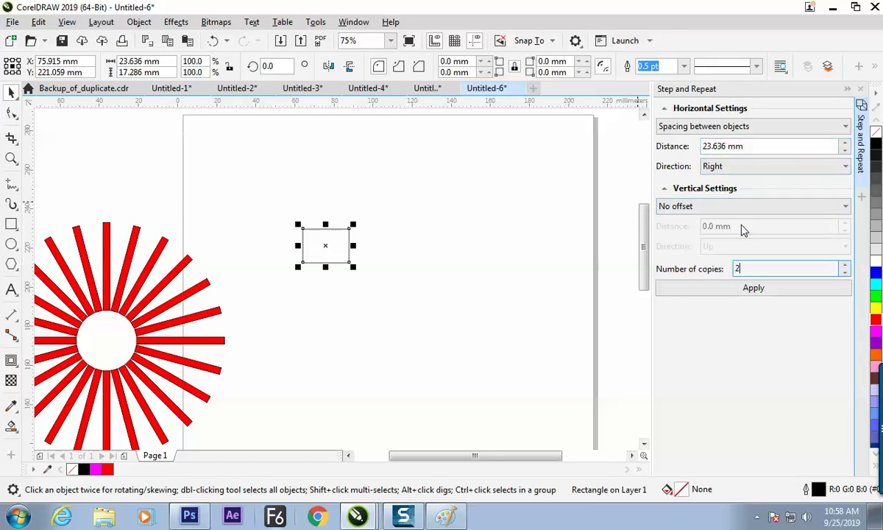
left_click(755, 290)
left_click(369, 258)
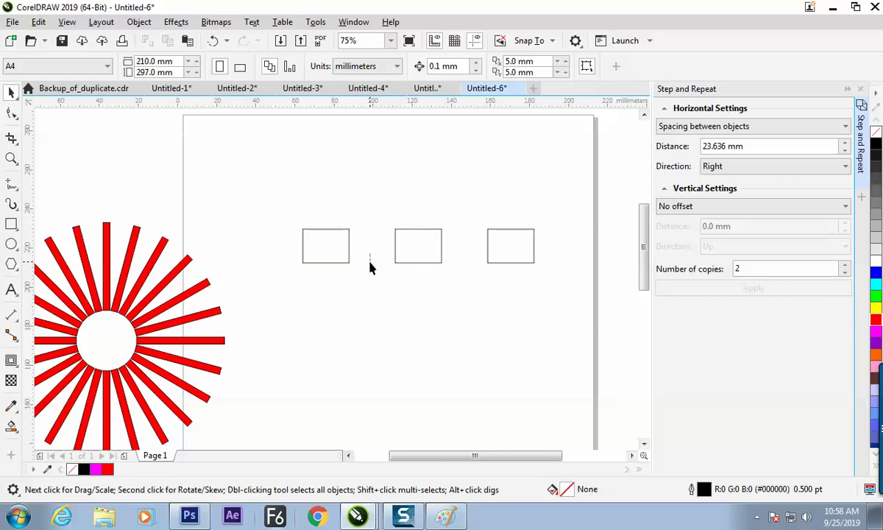
Examine the gaps between the three rectangles against the horizontal distance value and the original rectangle.
left_click_drag(371, 228, 375, 305)
left_click_drag(466, 245, 466, 246)
left_click_drag(372, 215, 384, 329)
left_click_drag(376, 186, 362, 282)
left_click(751, 145)
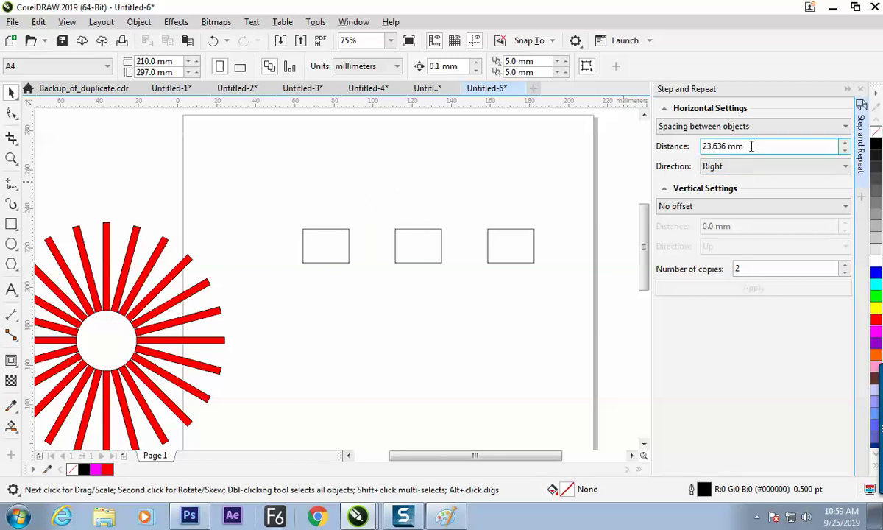
left_click_drag(752, 146, 691, 146)
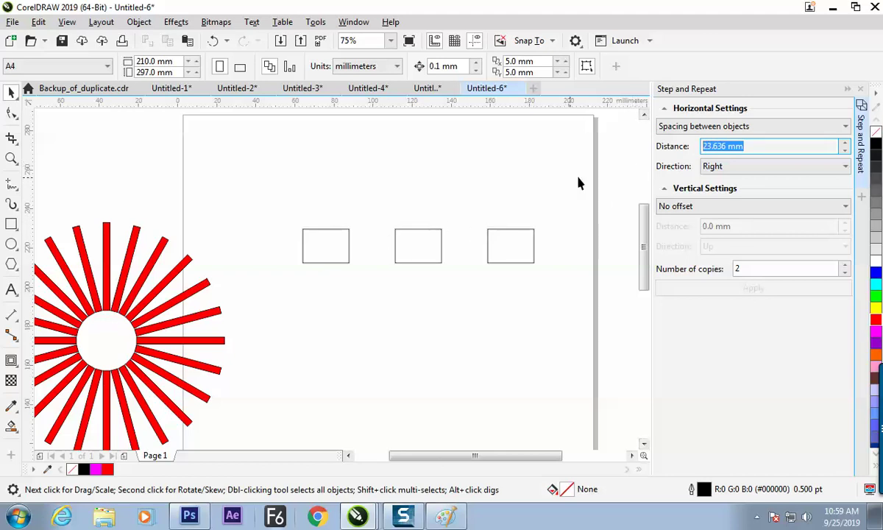
left_click(333, 258)
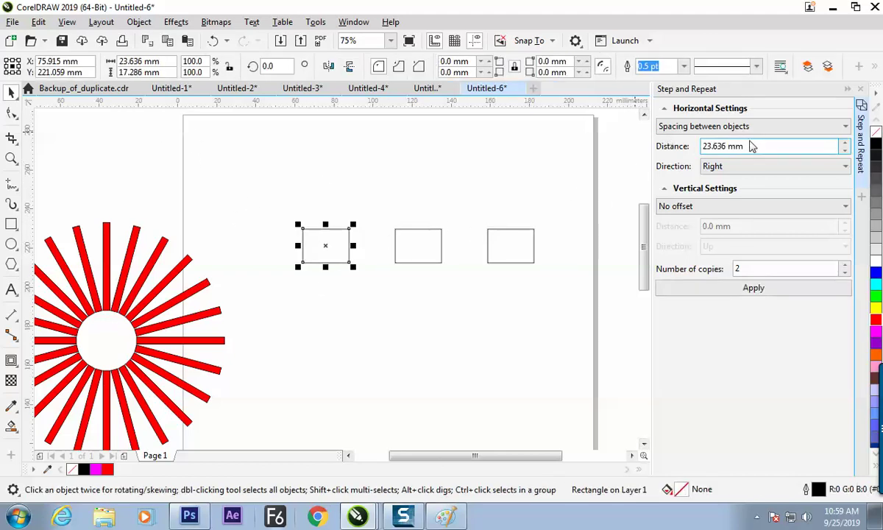
left_click(342, 226)
left_click(758, 146)
left_click_drag(758, 147, 572, 151)
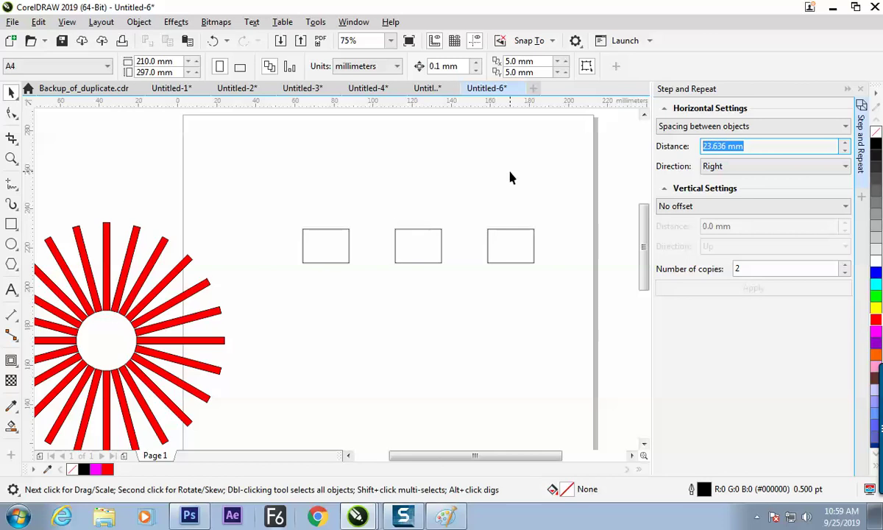
Switch to Paint and annotate the Distance notes with "exact" above the rectangle, "gap" under the 0 and an arrow to "1 mm gap".
key("alt+Tab")
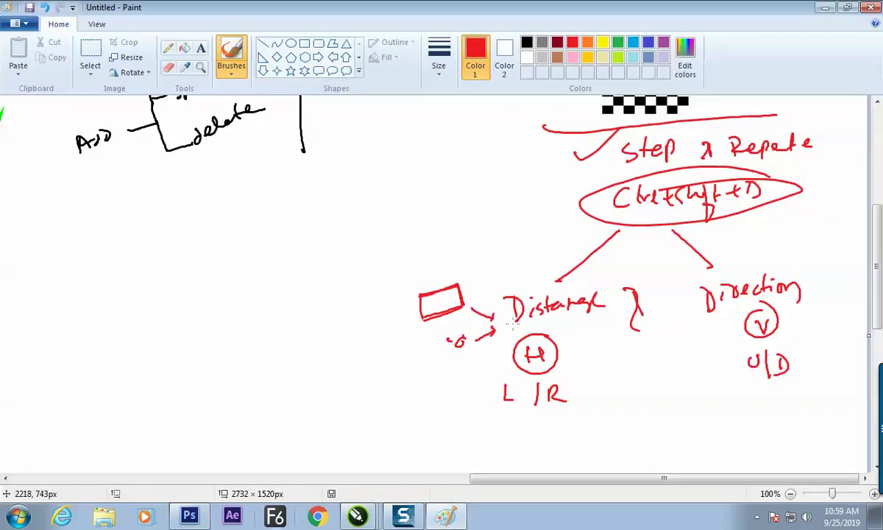
left_click_drag(418, 280, 462, 271)
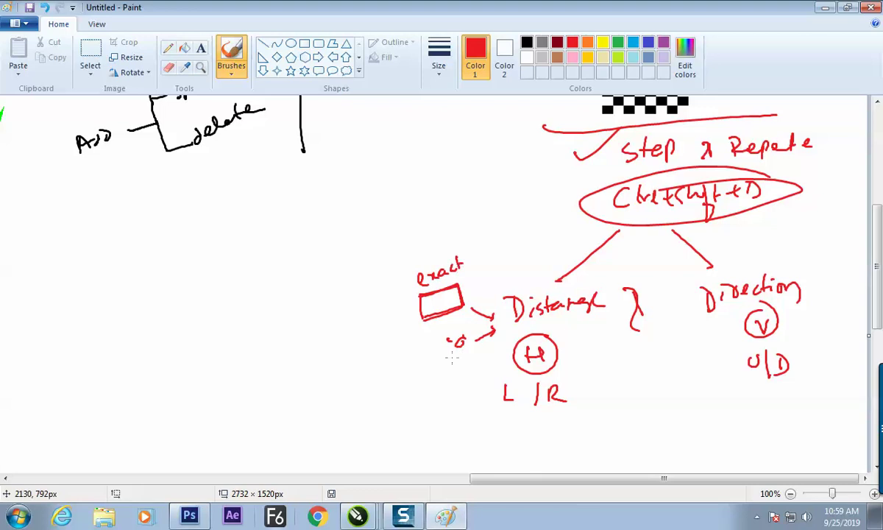
mouse_move(451, 358)
left_mouse_down()
mouse_move(458, 377)
mouse_move(476, 356)
mouse_move(458, 377)
left_mouse_up()
mouse_move(492, 318)
left_mouse_down()
mouse_move(404, 334)
mouse_move(412, 340)
left_mouse_up()
mouse_move(308, 345)
left_mouse_down()
mouse_move(309, 356)
mouse_move(361, 361)
mouse_move(380, 346)
left_mouse_up()
Add red tick marks beside the Step & Repeat heading, the TRANSFORM heading and the checkerboard picture in Paint.
left_click_drag(551, 156, 619, 135)
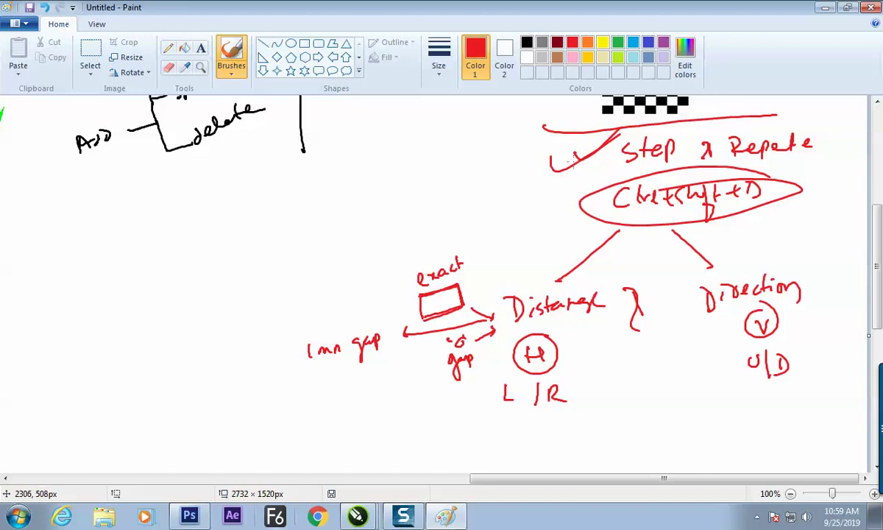
key("alt+Tab")
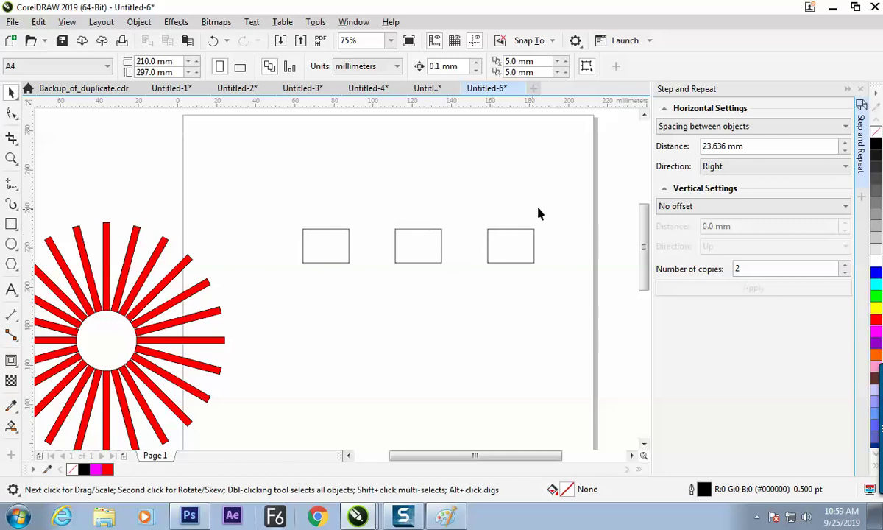
key("alt+Tab")
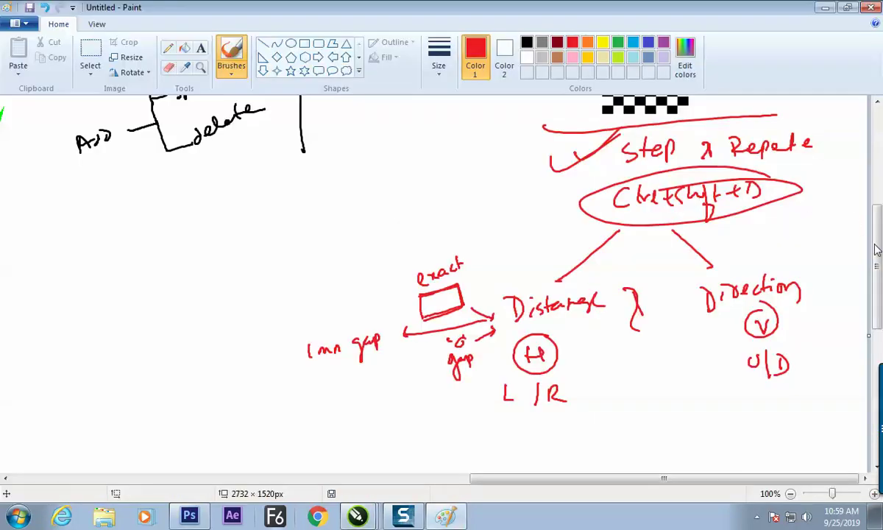
scroll(670, 215, "up", 8)
left_click_drag(738, 131, 820, 113)
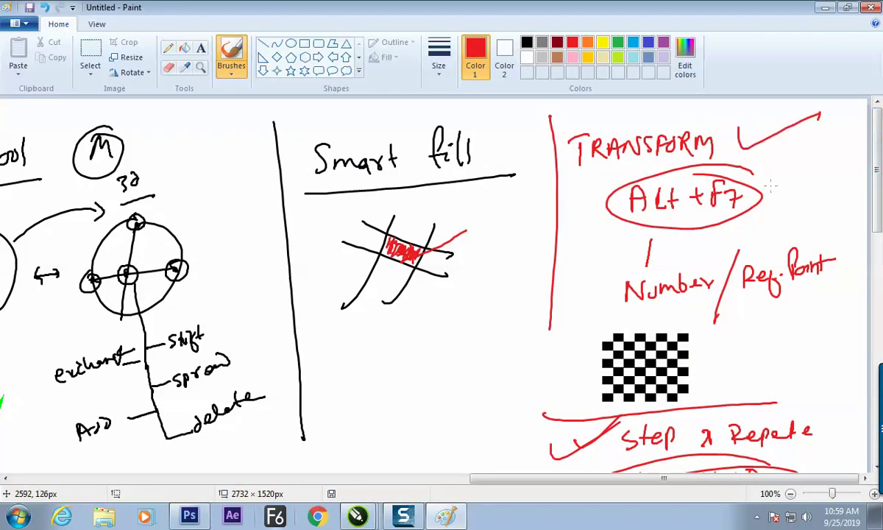
left_click_drag(747, 371, 812, 324)
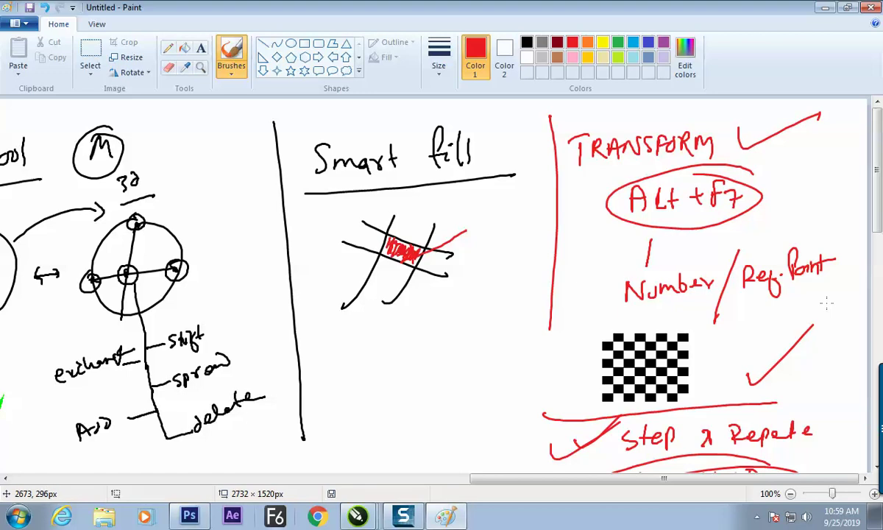